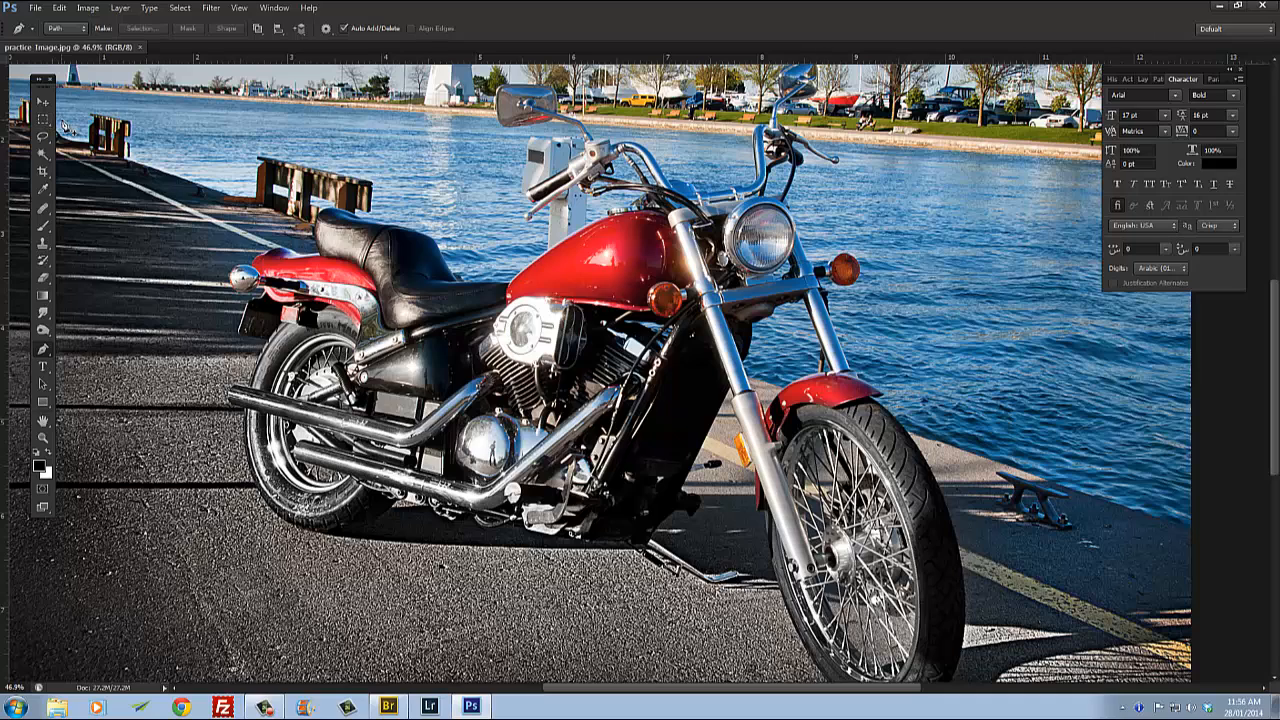
Step: Choose the Pen tool from the toolbox and dismiss the system notification
click(43, 137)
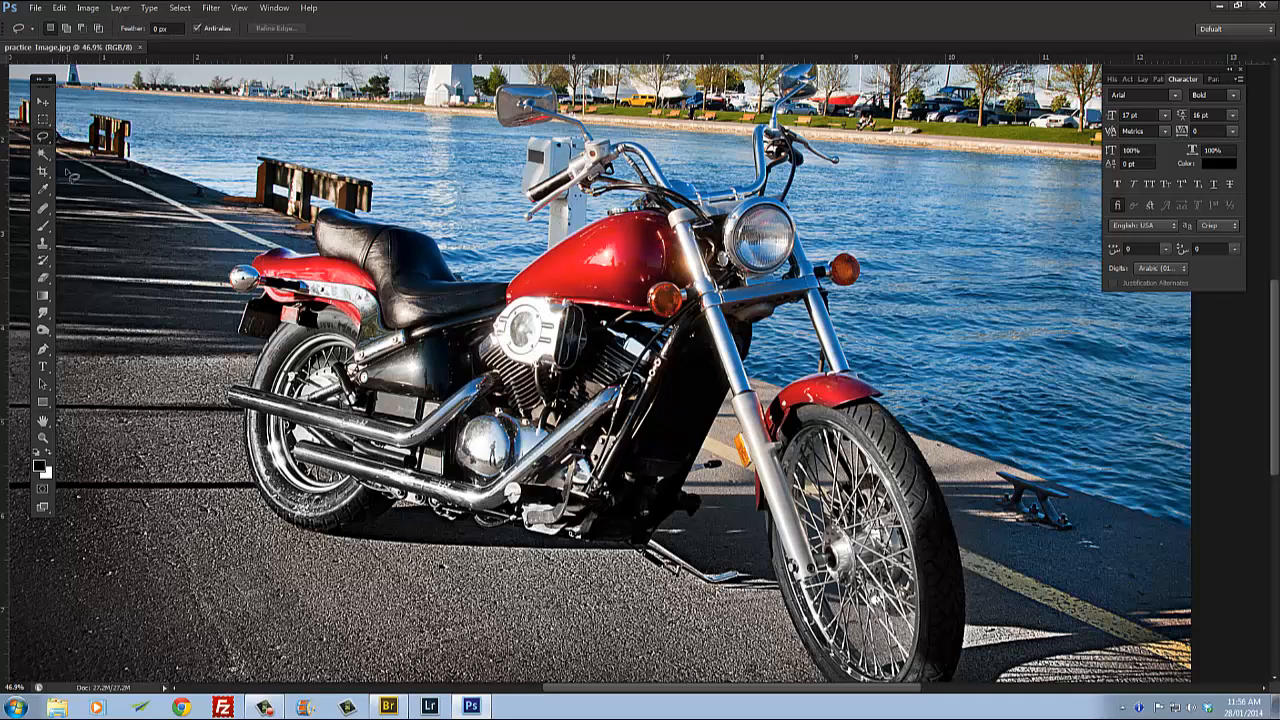
click(43, 155)
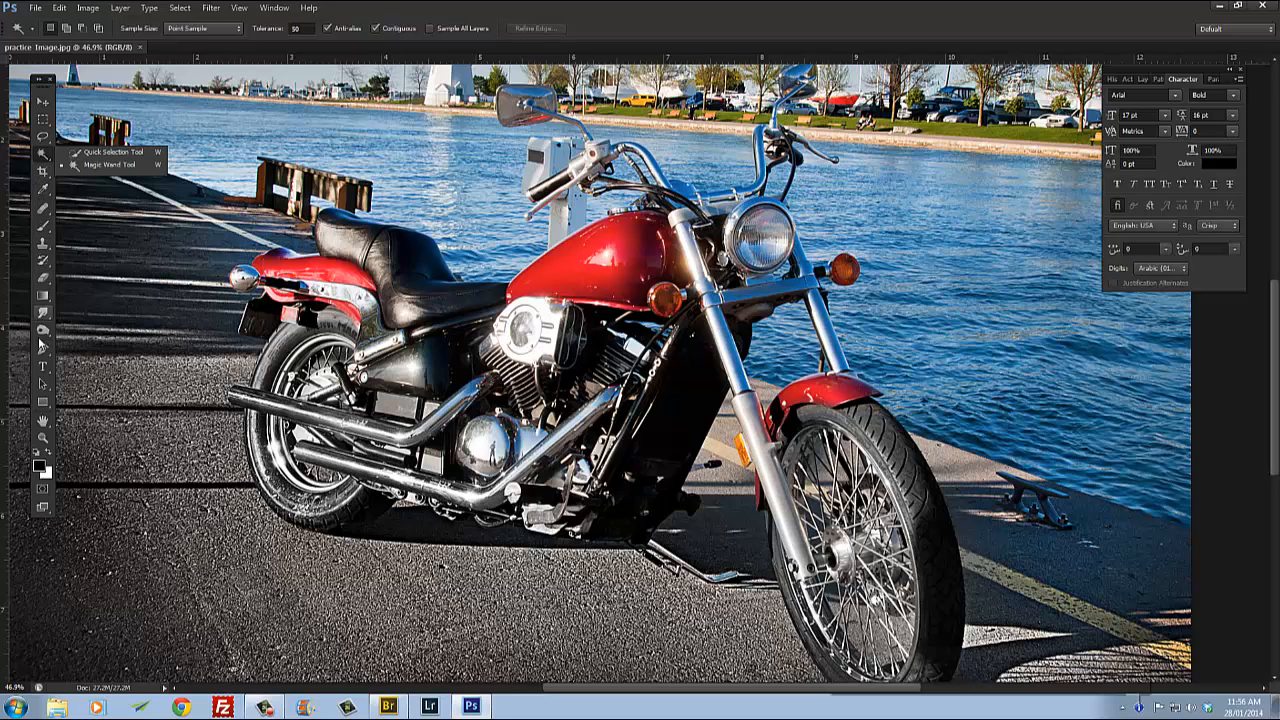
click(44, 349)
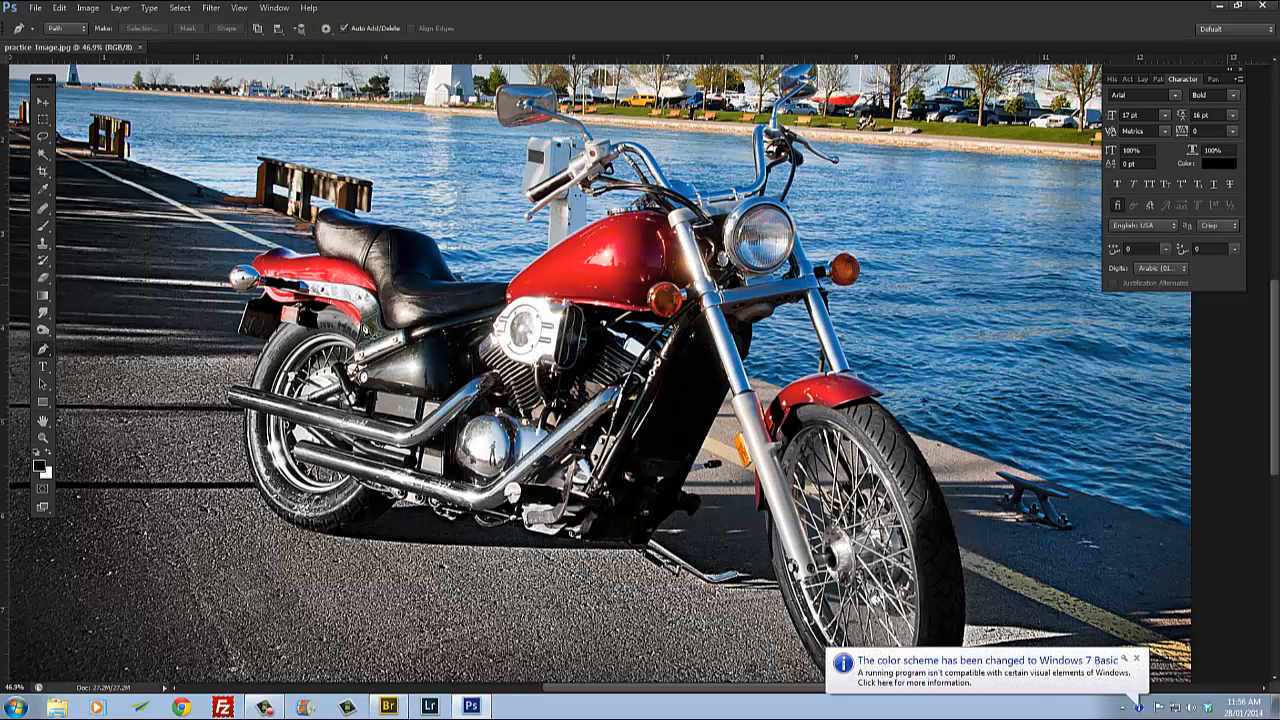
click(1138, 661)
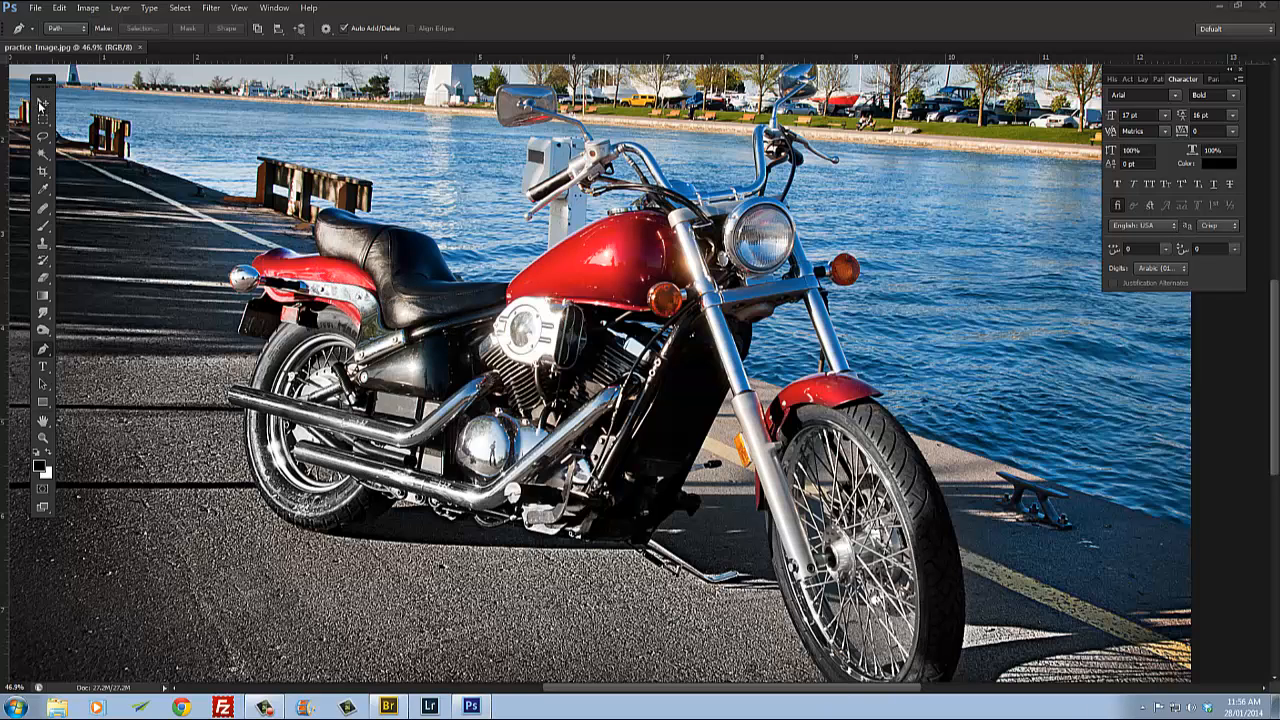
Step: Zoom and pan around the motorcycle seat to examine its edges against the background
scroll(340, 262, up, 5)
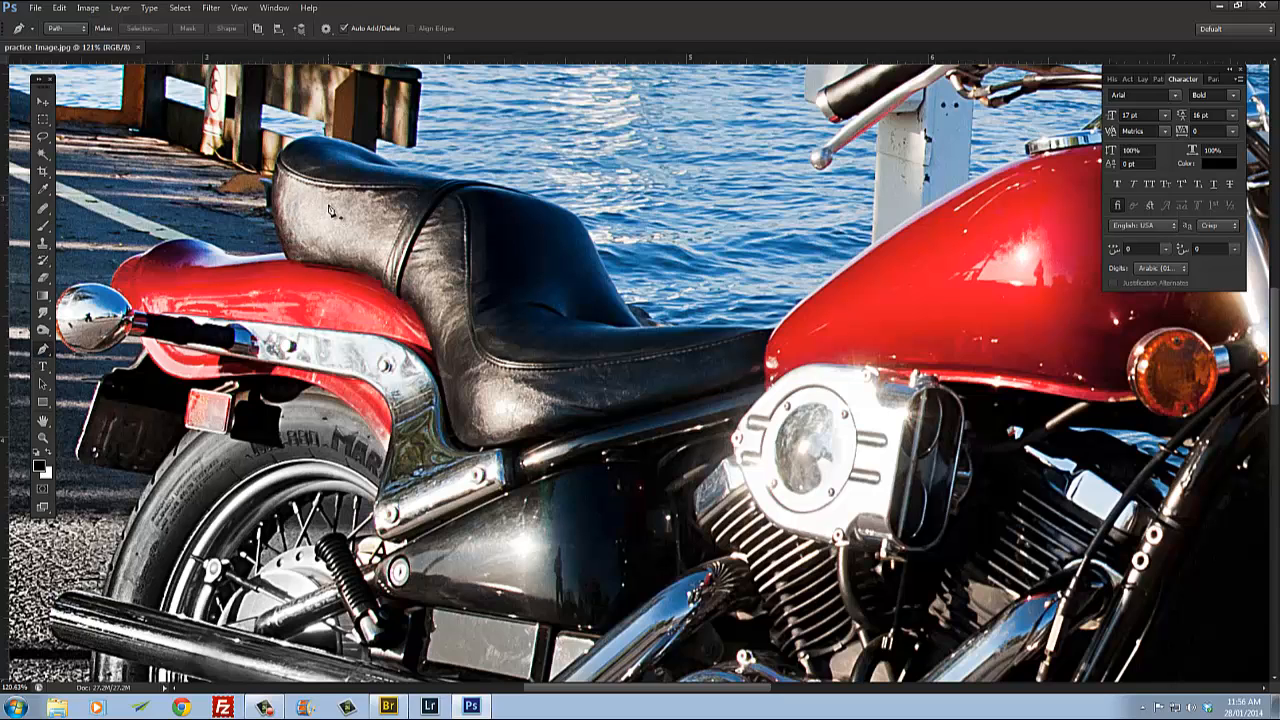
scroll(280, 235, up, 3)
scroll(318, 287, down, 4)
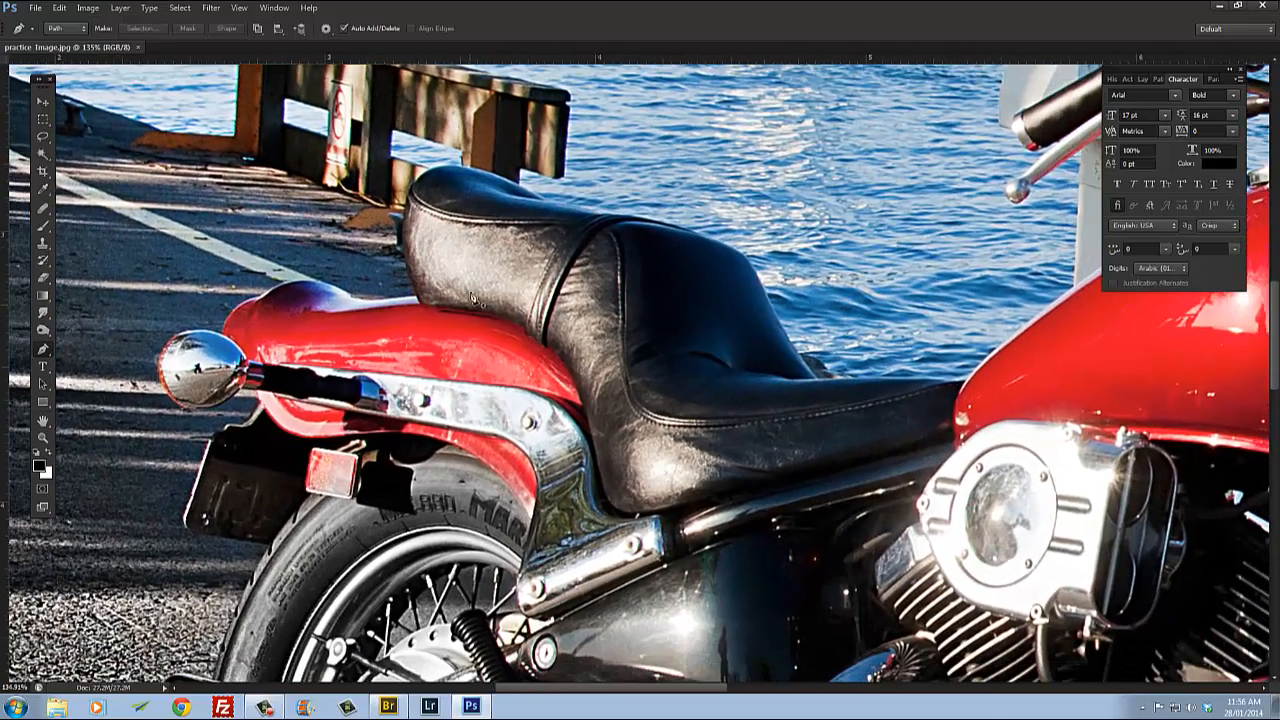
scroll(413, 245, up, 5)
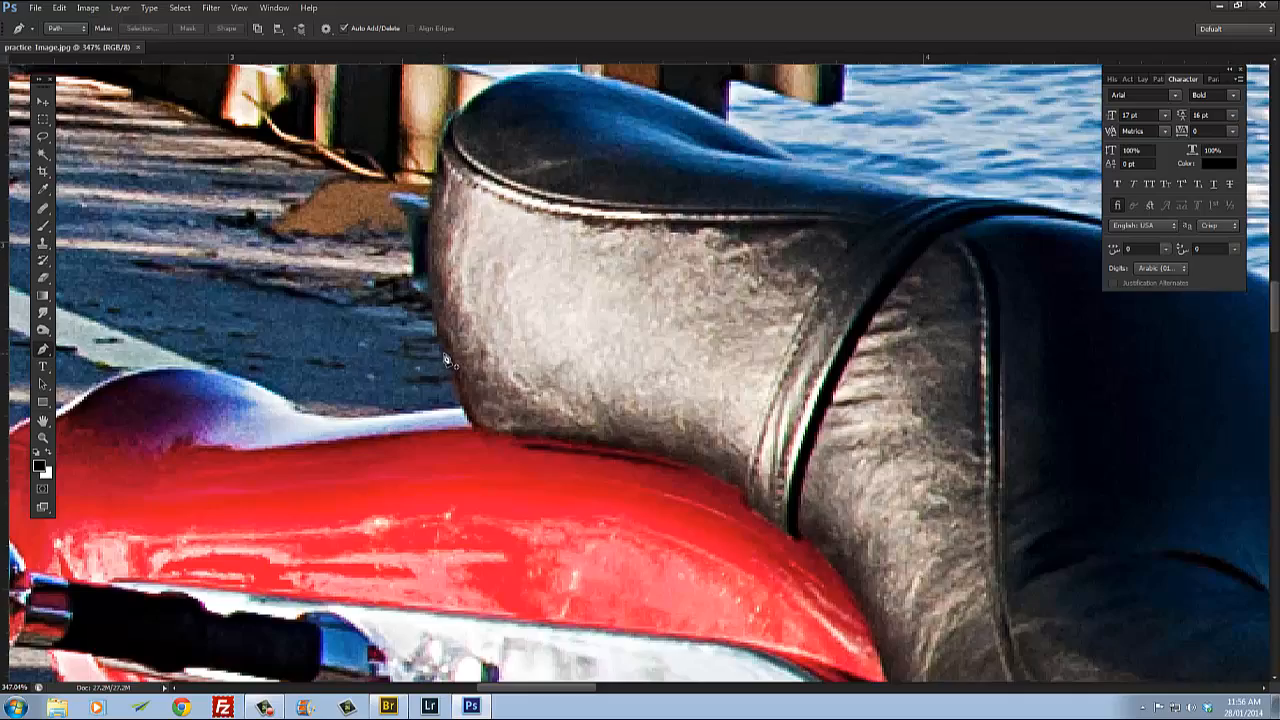
scroll(447, 360, down, 3)
scroll(445, 318, down, 2)
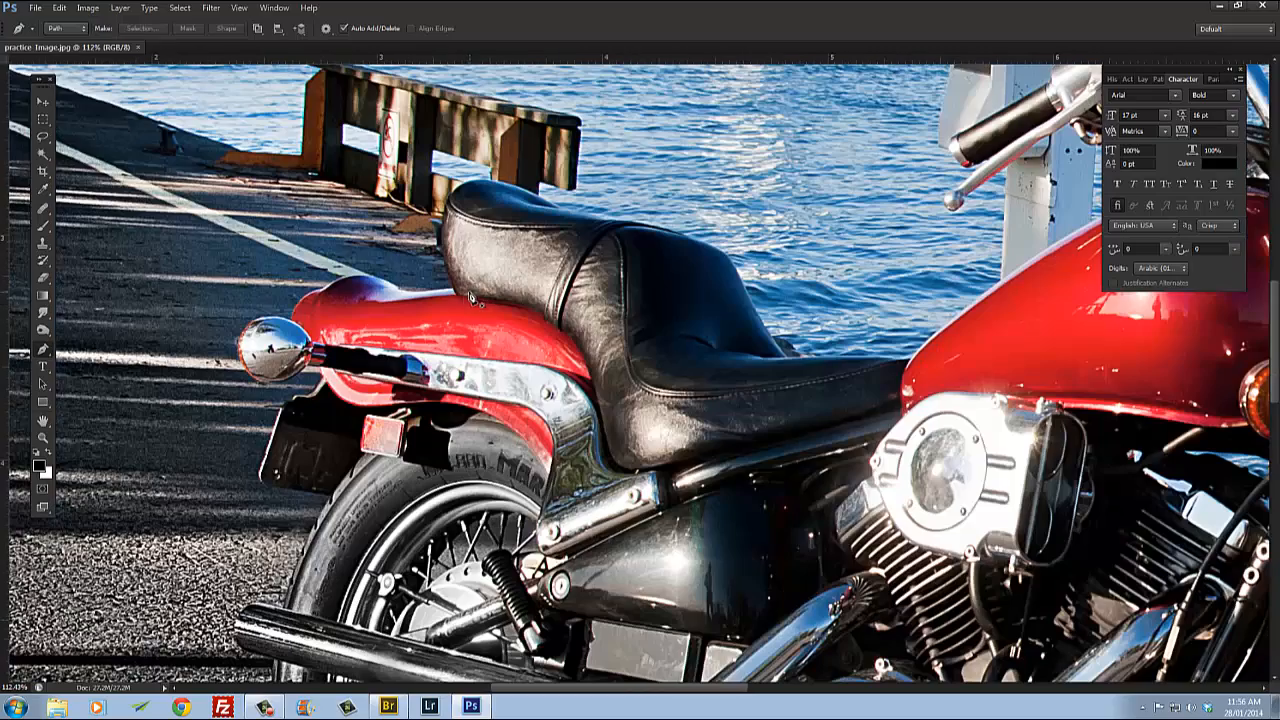
scroll(490, 304, down, 1)
scroll(497, 302, down, 2)
scroll(441, 314, down, 1)
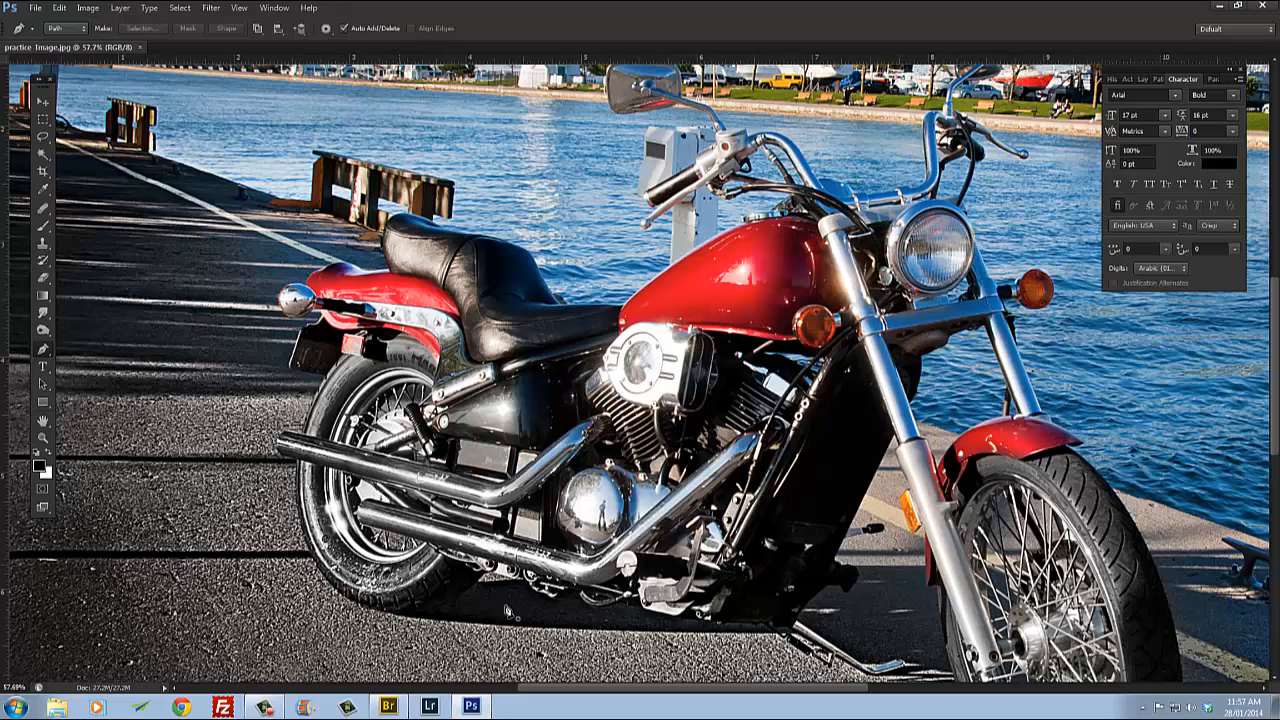
drag(635, 165, 566, 212)
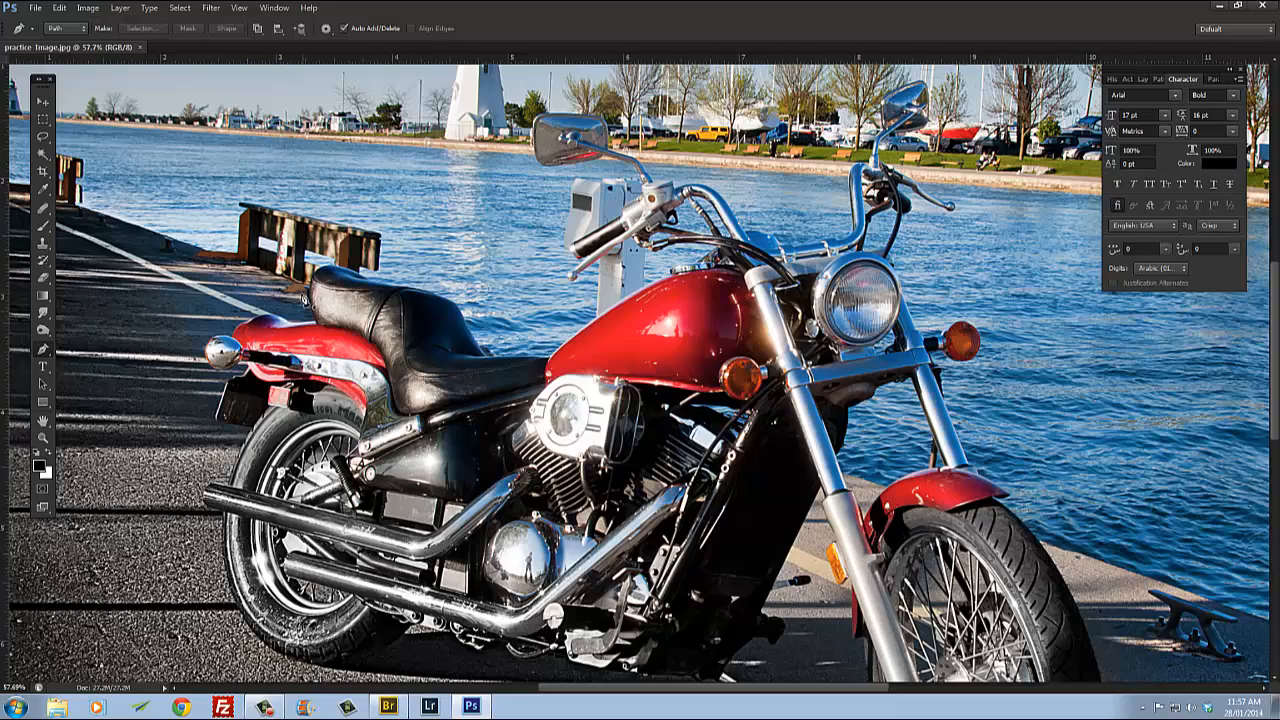
scroll(310, 338, up, 5)
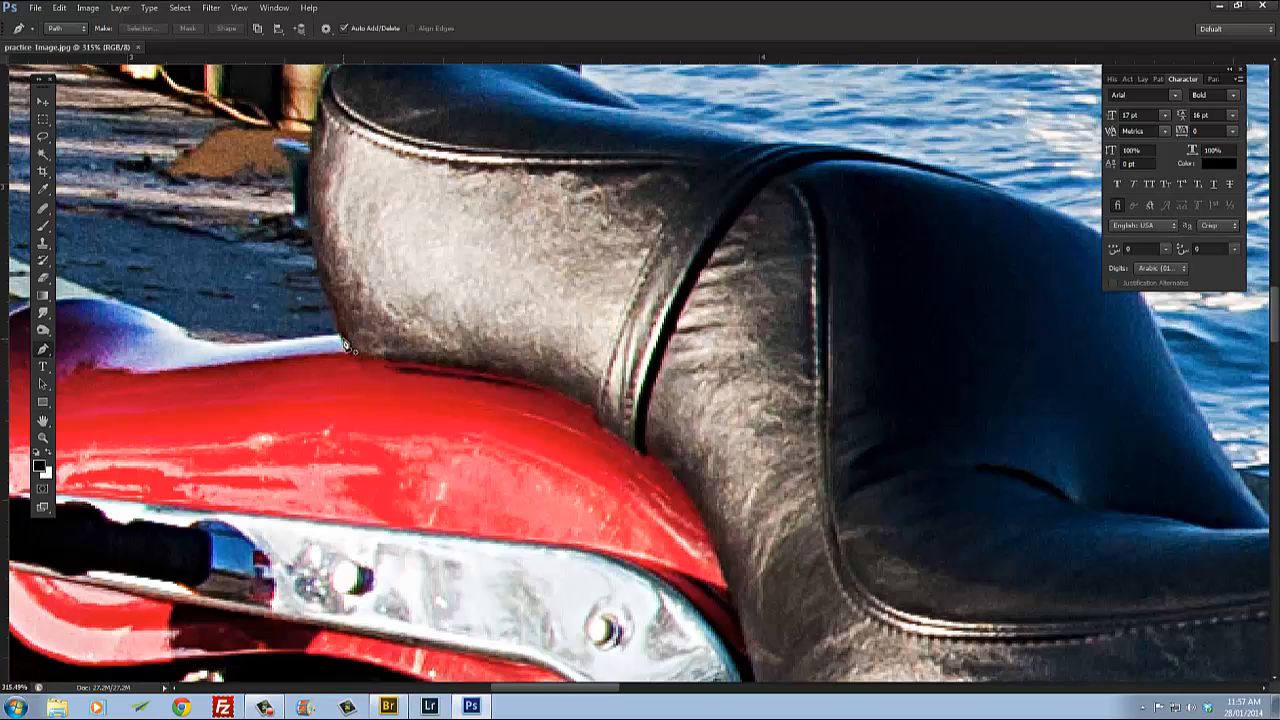
scroll(390, 383, up, 3)
drag(490, 458, 584, 321)
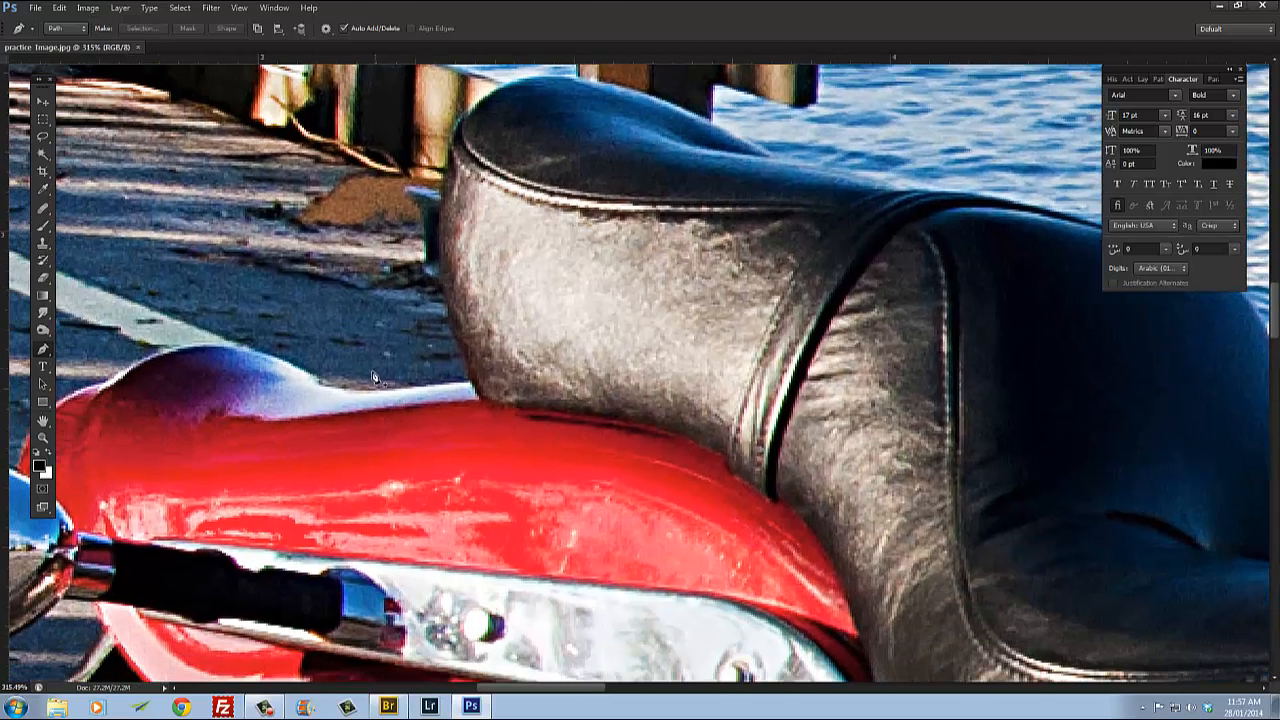
drag(504, 378, 416, 393)
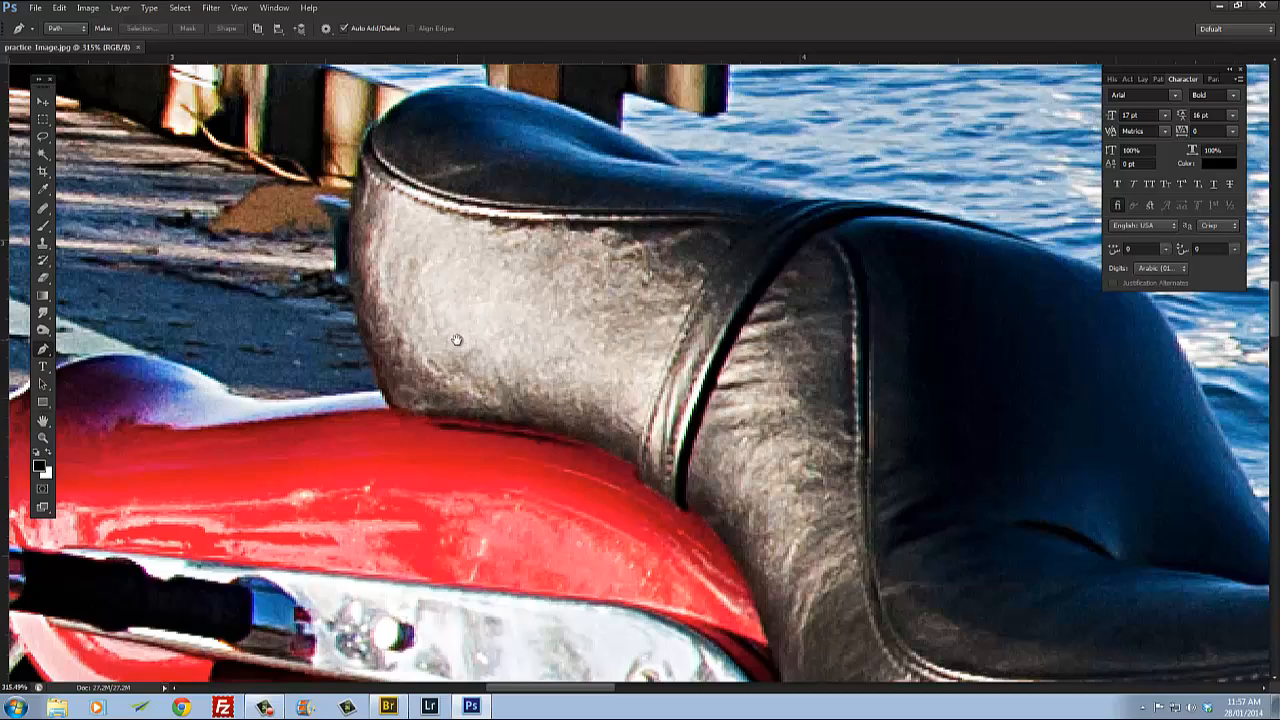
drag(457, 334, 655, 416)
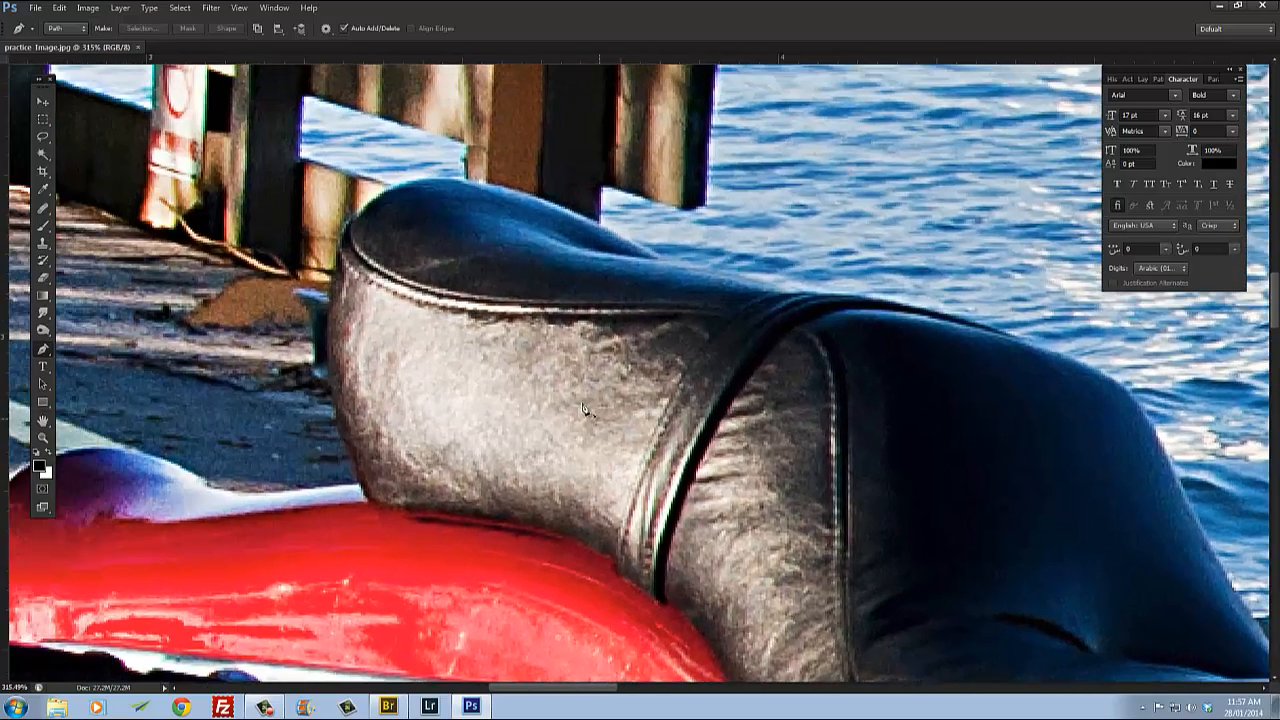
drag(585, 372, 411, 260)
scroll(436, 345, down, 3)
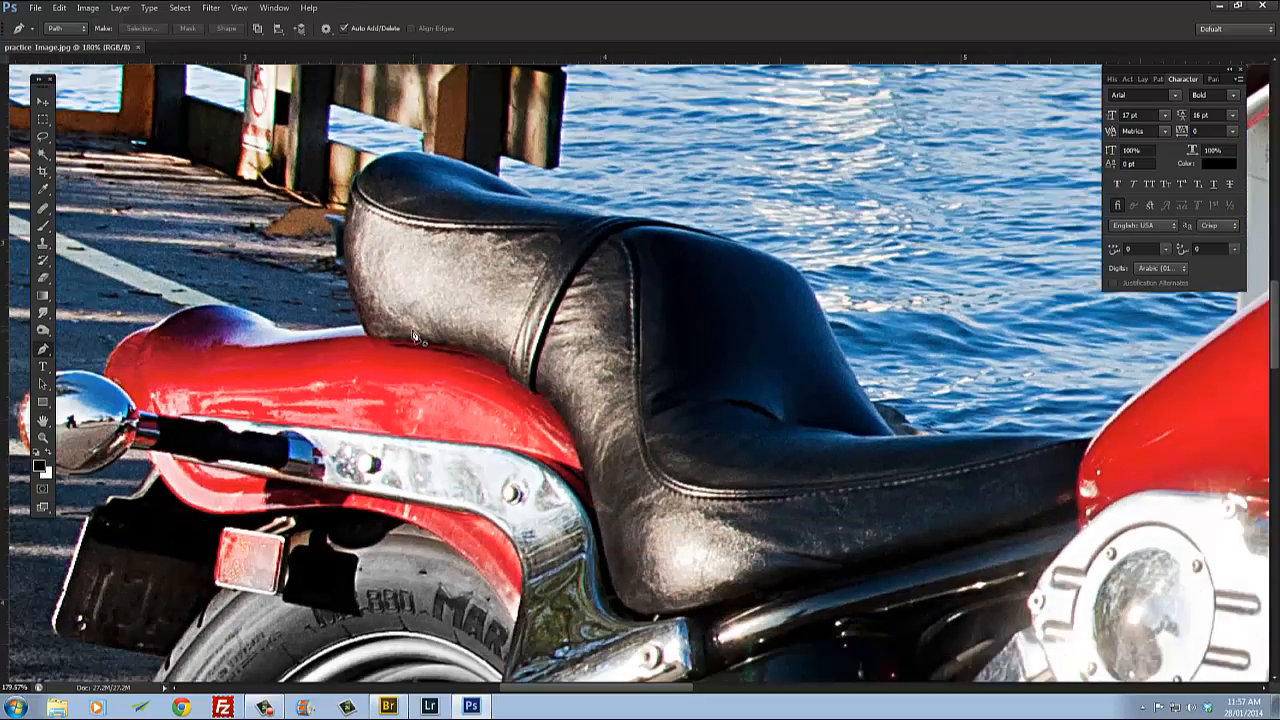
scroll(410, 332, up, 8)
drag(361, 275, 393, 375)
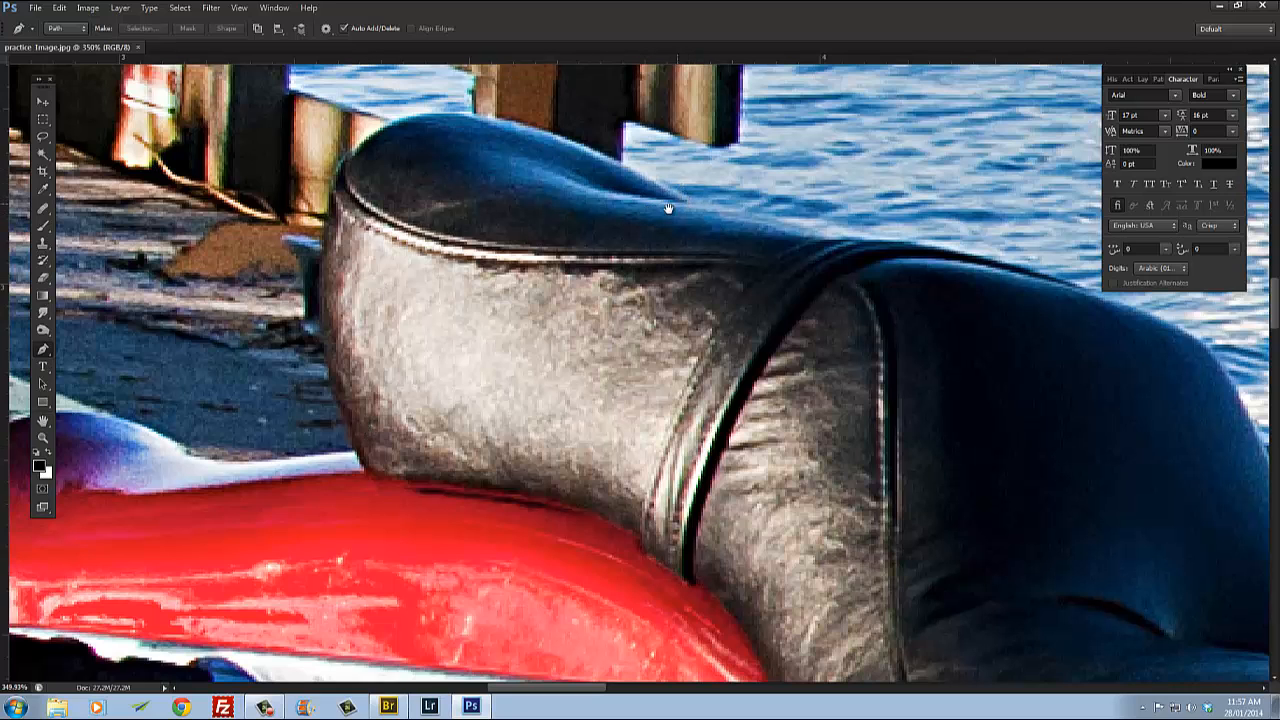
Step: Start a Pen path at the seat's upper rear corner and add curved anchors down its back edge
drag(687, 208, 626, 281)
click(627, 277)
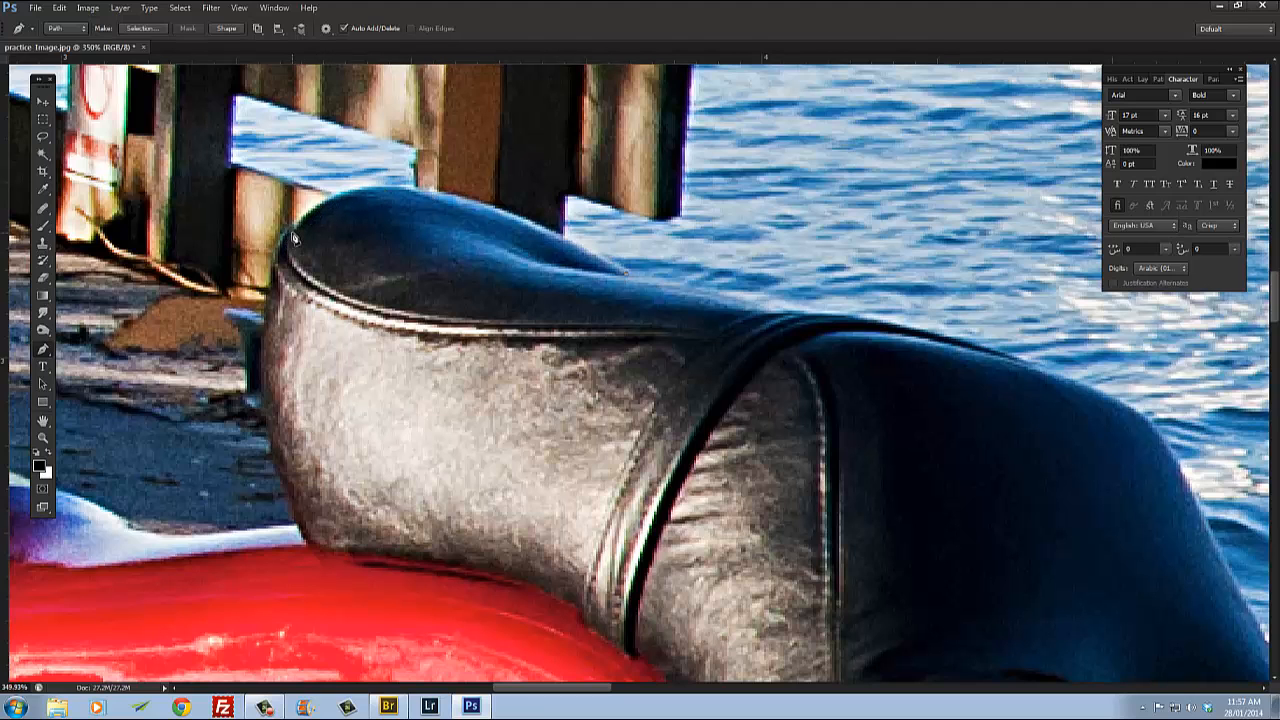
drag(389, 238, 449, 289)
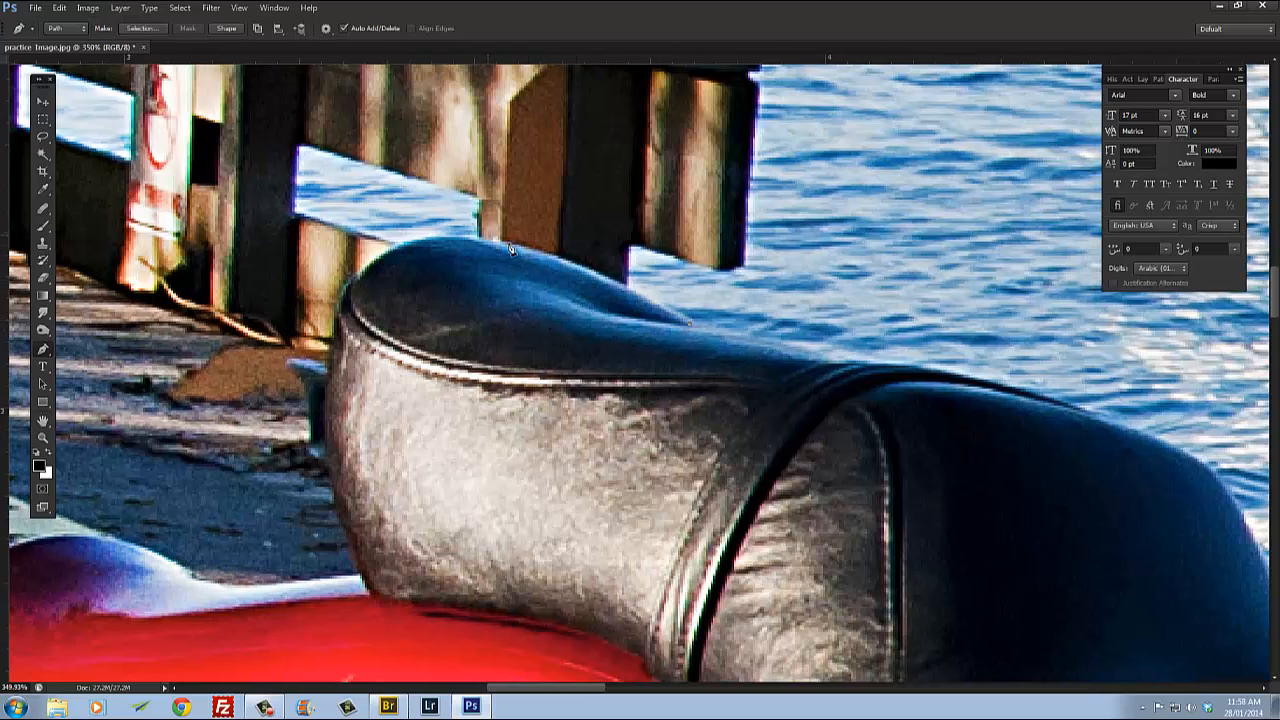
click(360, 287)
drag(360, 287, 276, 402)
alt+click(361, 290)
click(338, 335)
drag(338, 335, 344, 373)
Step: Add a curved anchor where the seat meets the rear fender and break its direction handle
drag(376, 590, 474, 428)
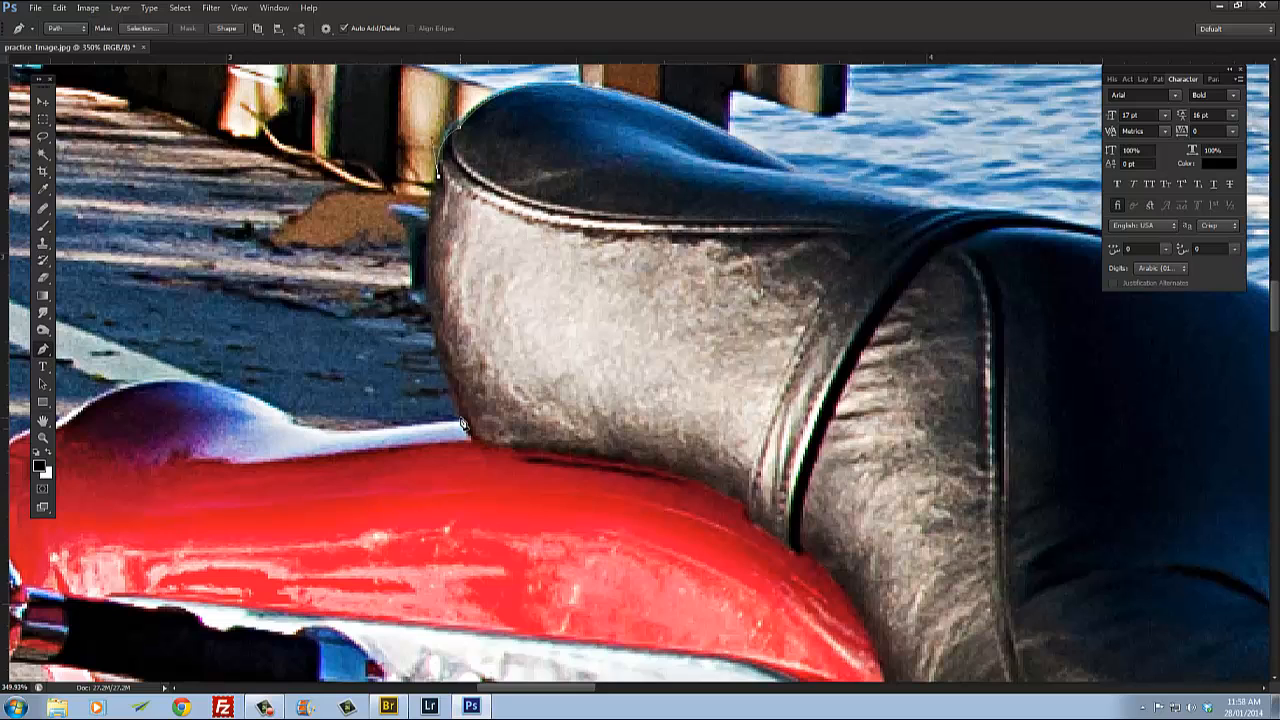
click(461, 420)
drag(462, 422, 518, 538)
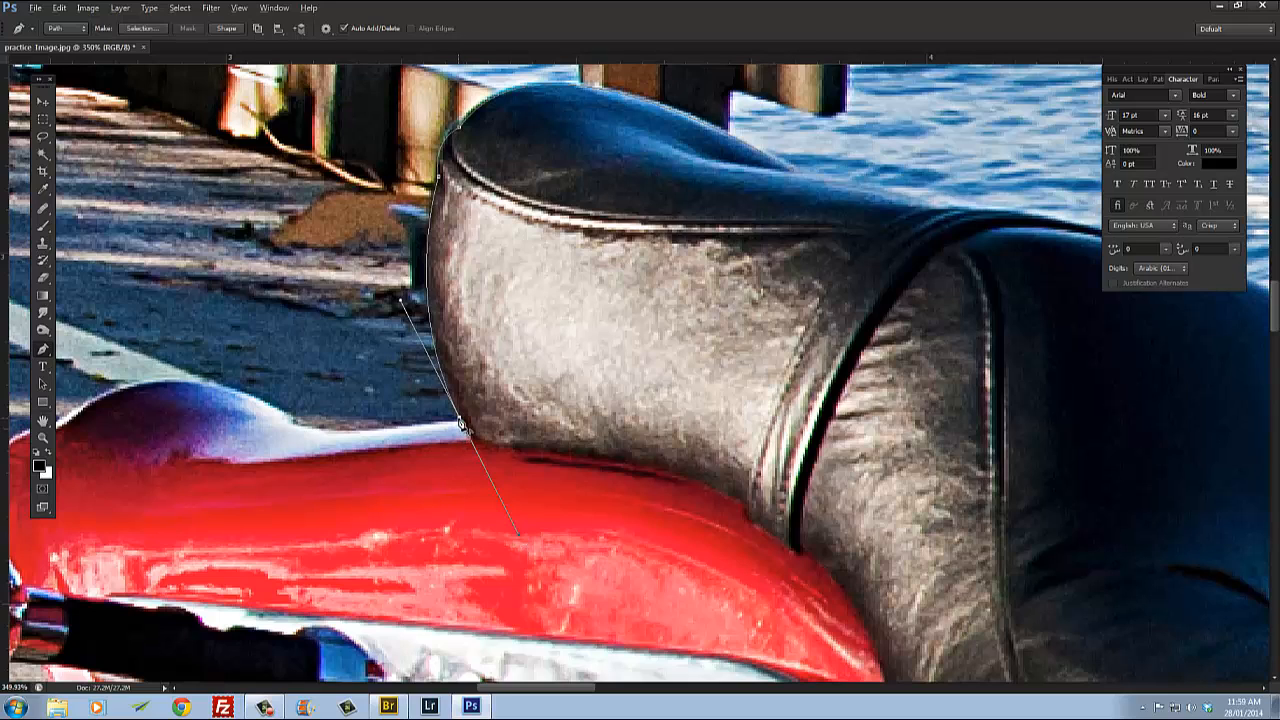
alt+click(462, 422)
Step: Try placing a curved anchor along the fender's top edge, then undo it
drag(316, 446, 504, 452)
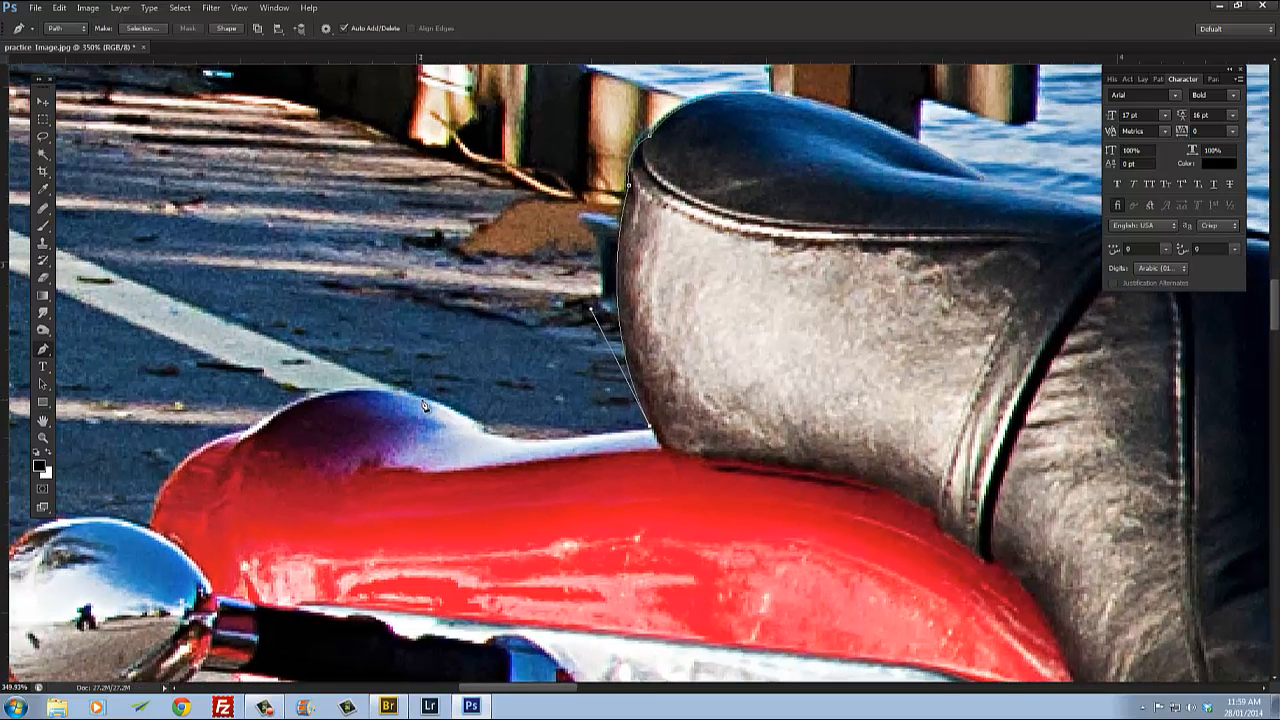
drag(421, 400, 327, 323)
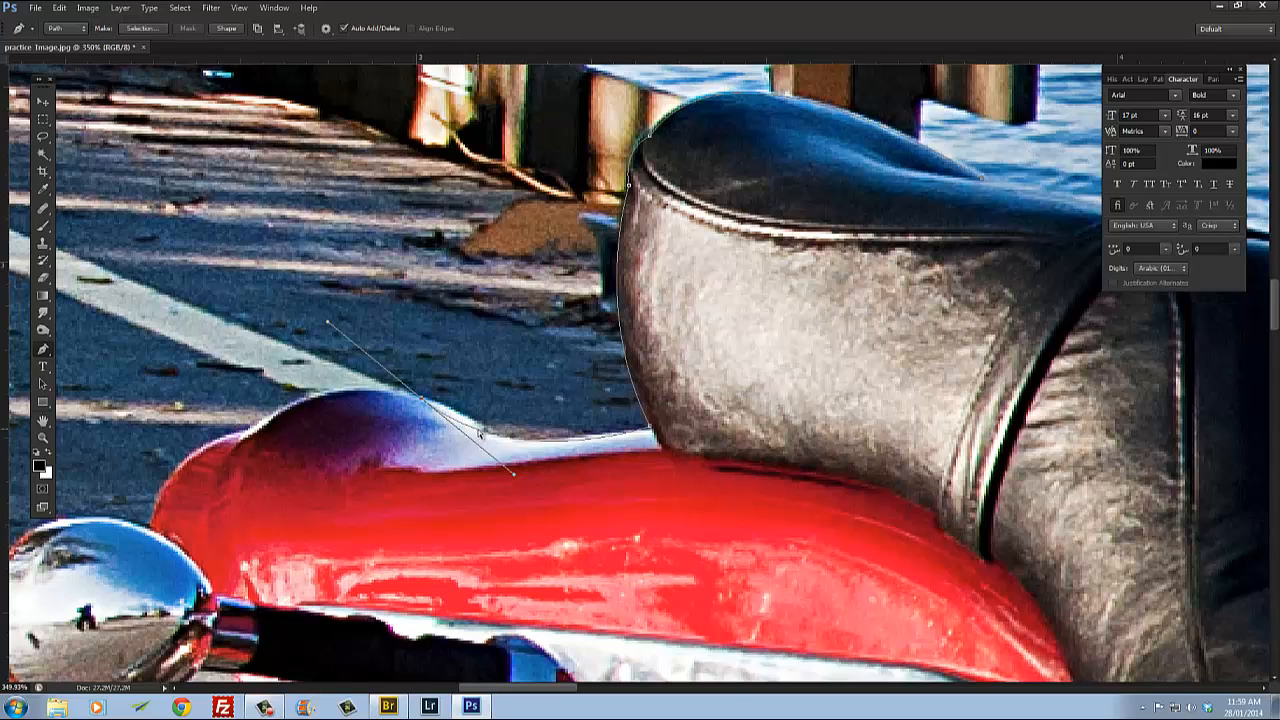
key(ctrl+z)
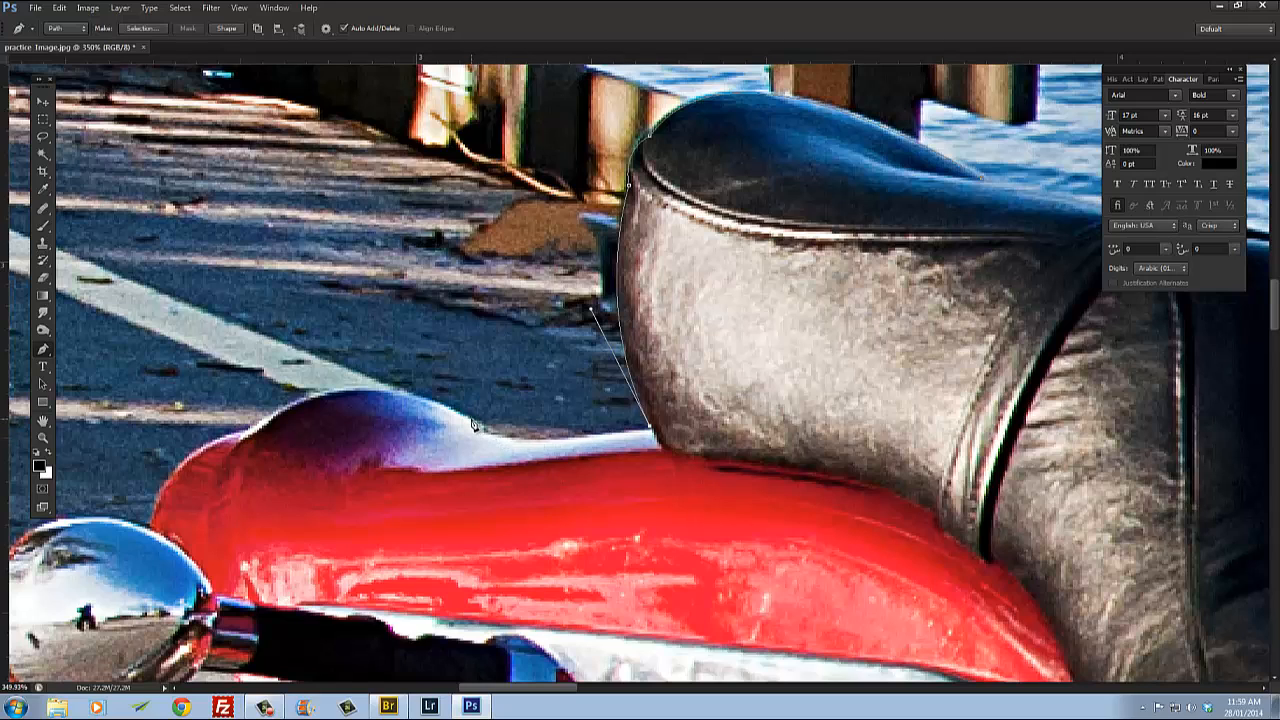
Step: Continue the path with curved anchors along the rear fender's top hump and front curve, breaking their handles
drag(472, 421, 437, 380)
drag(252, 433, 130, 512)
drag(319, 483, 529, 470)
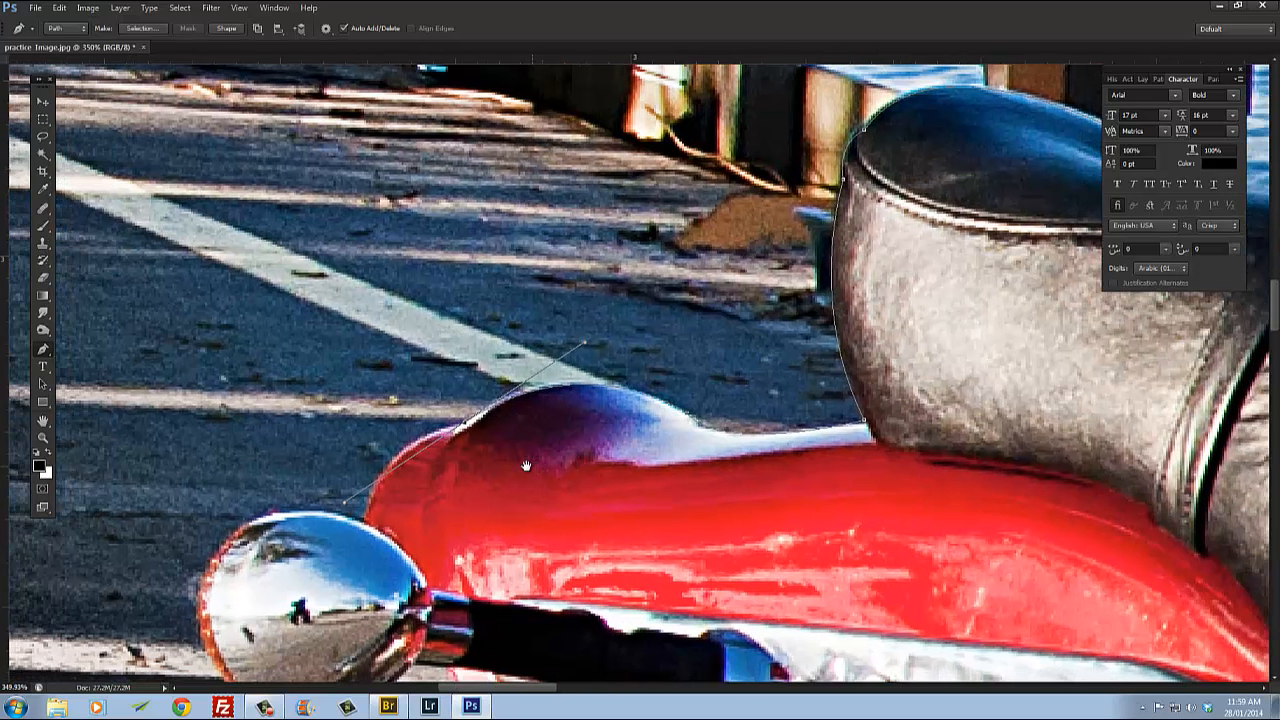
alt+click(466, 428)
drag(367, 526, 350, 611)
alt+click(367, 527)
Step: Trace the path around the chrome turn-signal lens with curved anchors, zooming in for precision
drag(229, 545, 404, 392)
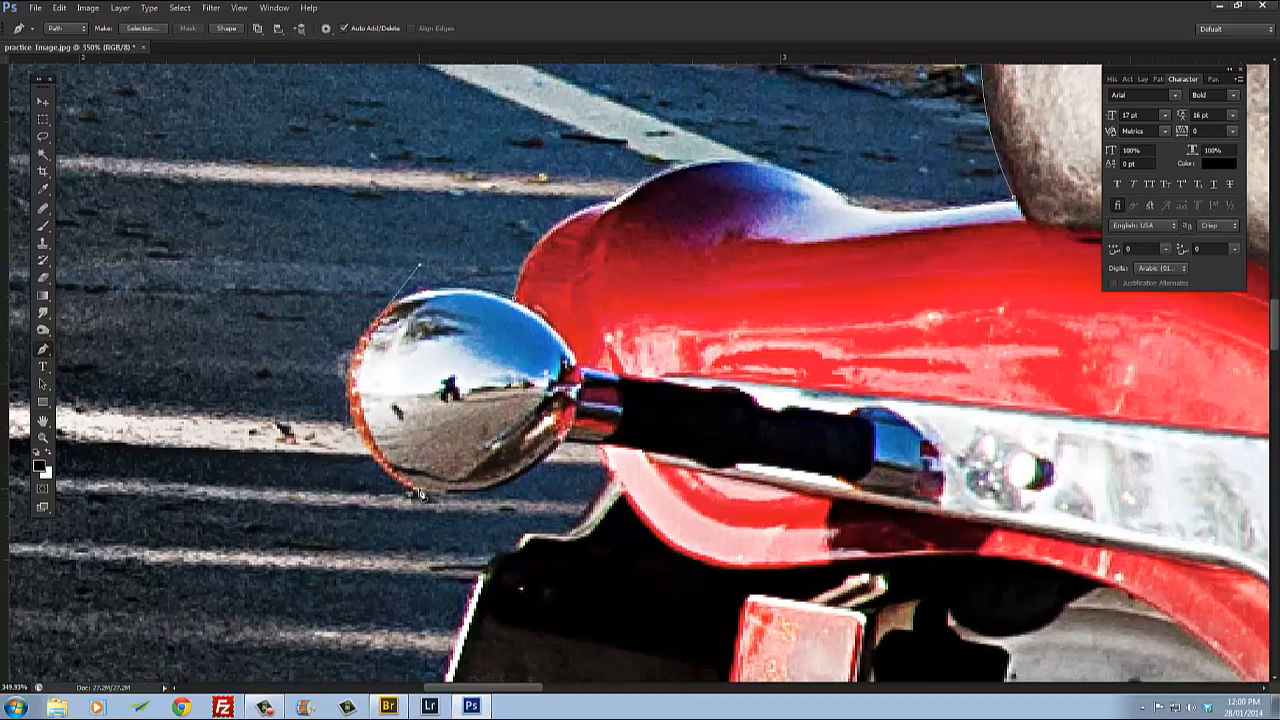
drag(420, 493, 550, 555)
scroll(407, 489, up, 8)
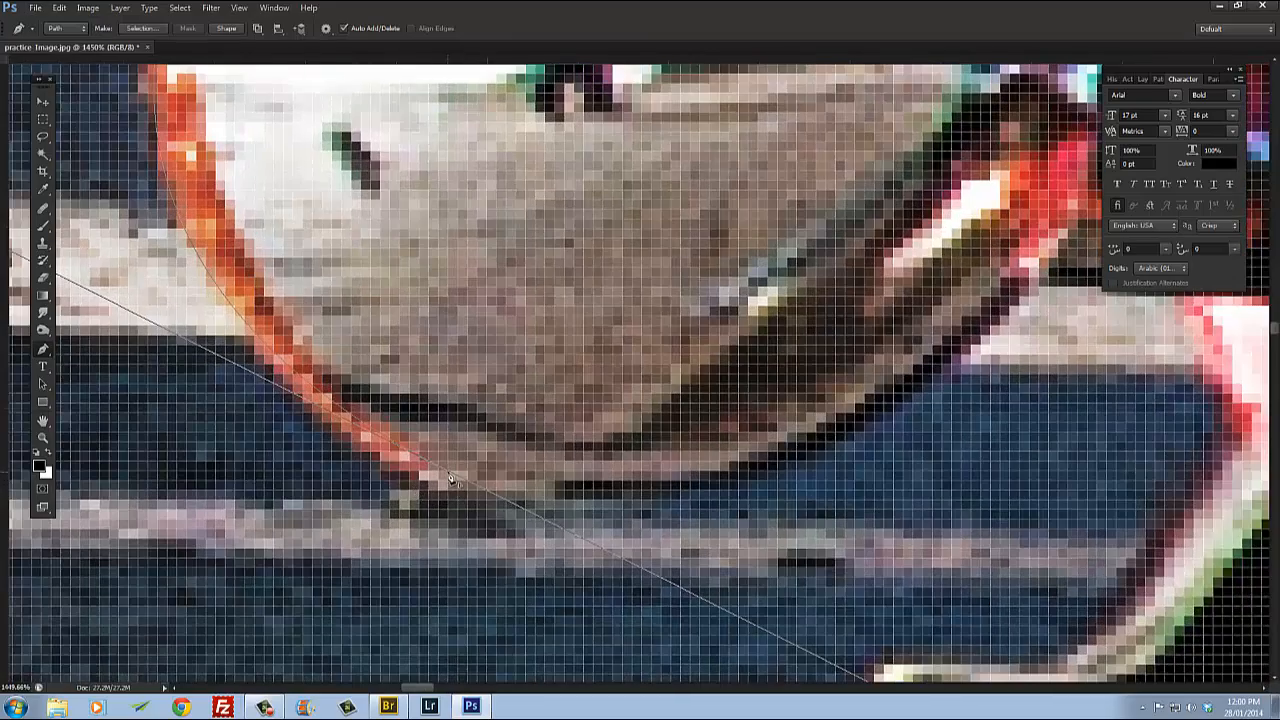
scroll(455, 480, down, 4)
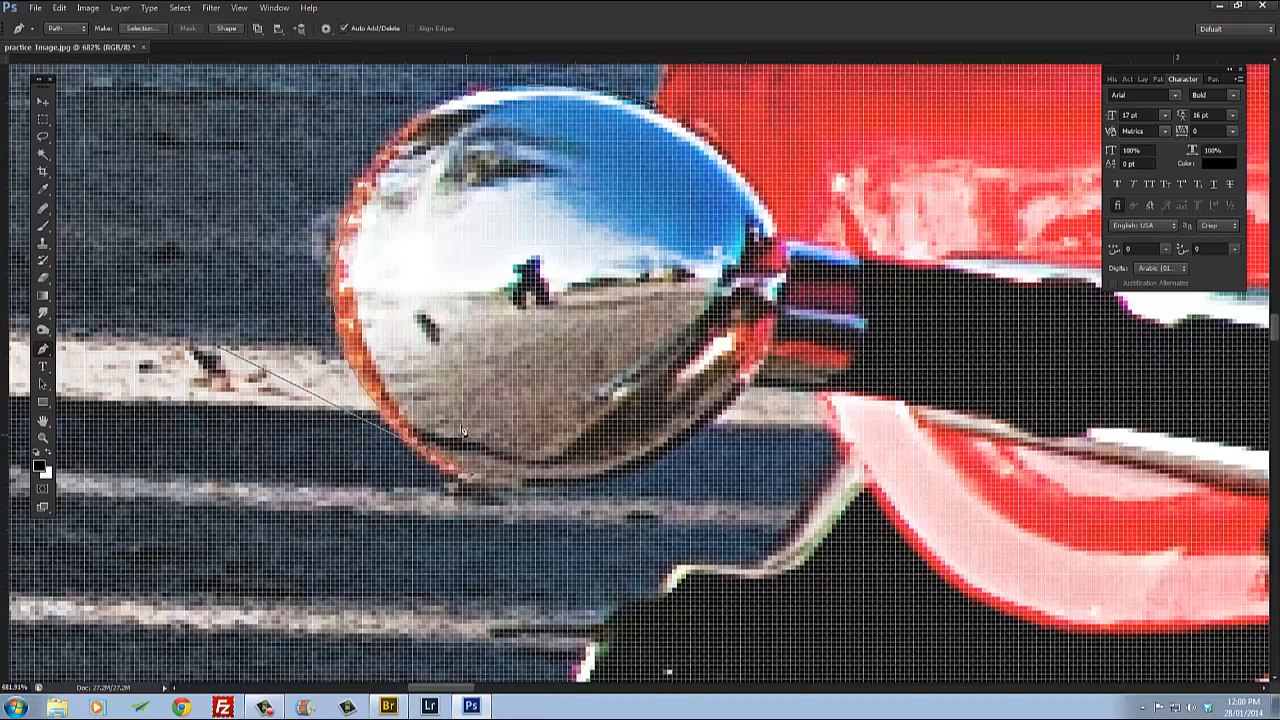
drag(540, 485, 450, 501)
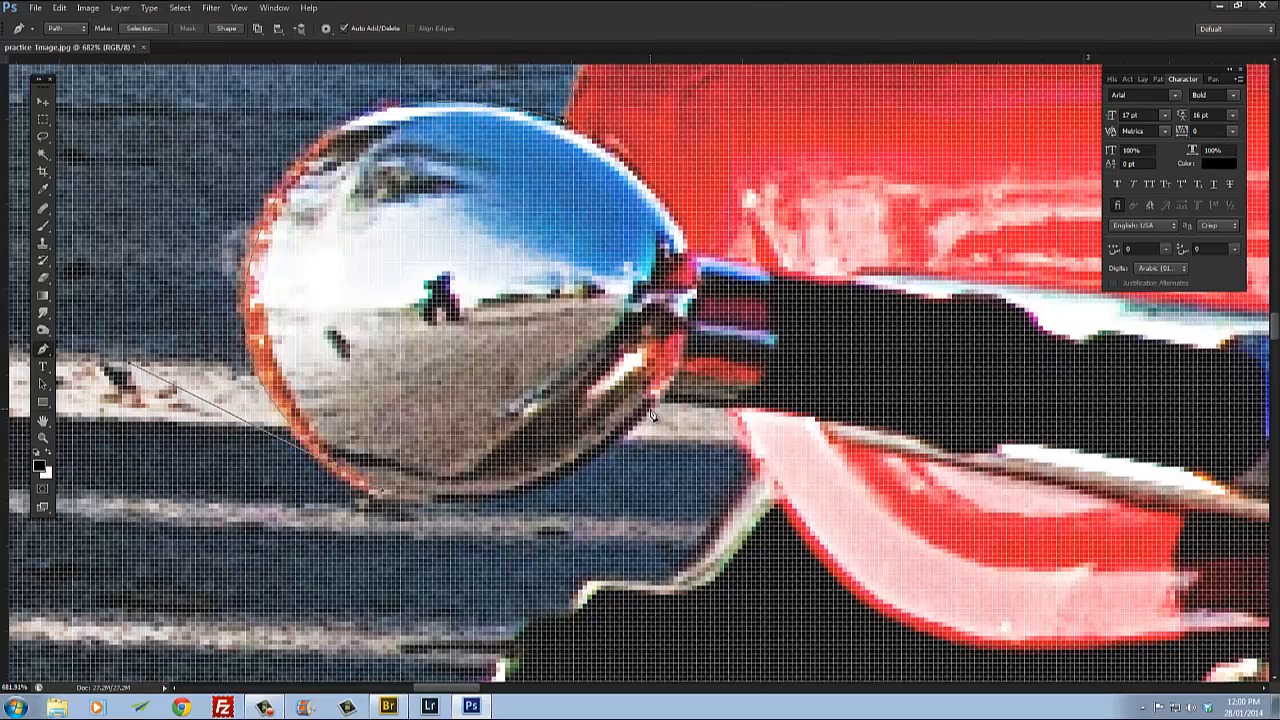
scroll(663, 428, down, 2)
drag(664, 414, 776, 316)
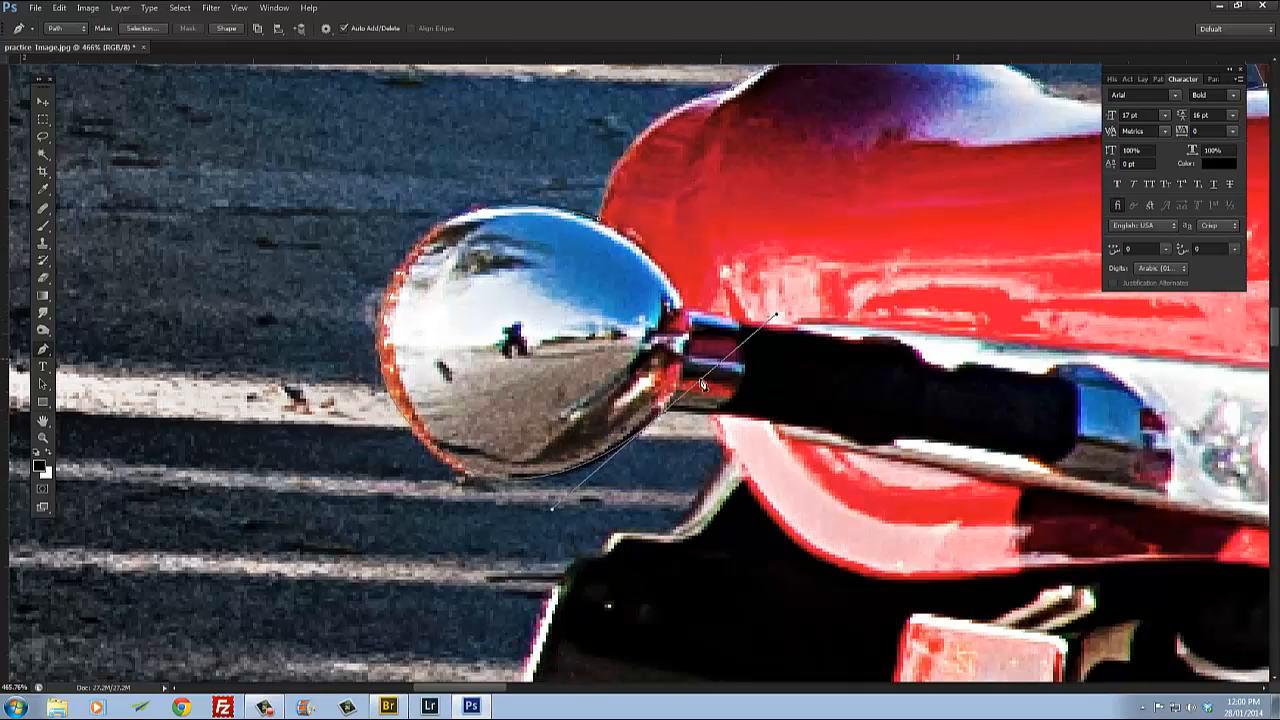
alt+click(666, 414)
click(716, 422)
drag(822, 500, 671, 387)
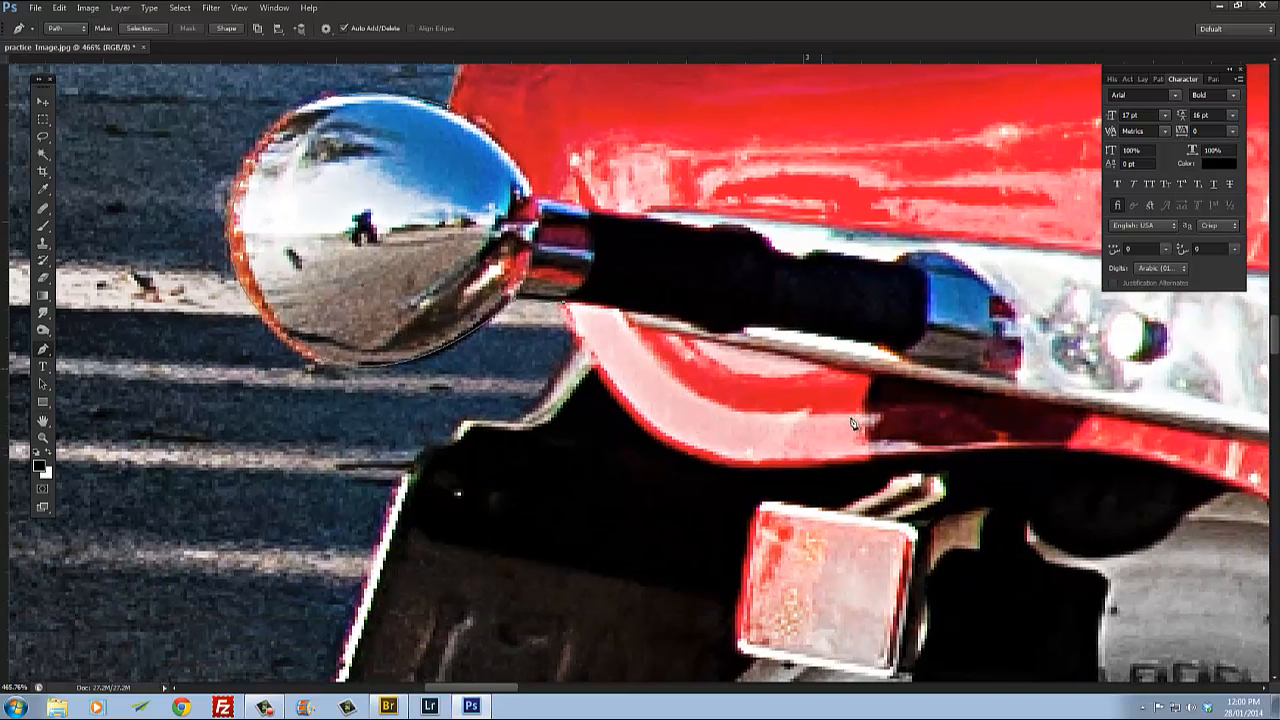
Step: Zoom in and out around the turn signal to inspect the traced path
scroll(632, 405, down, 3)
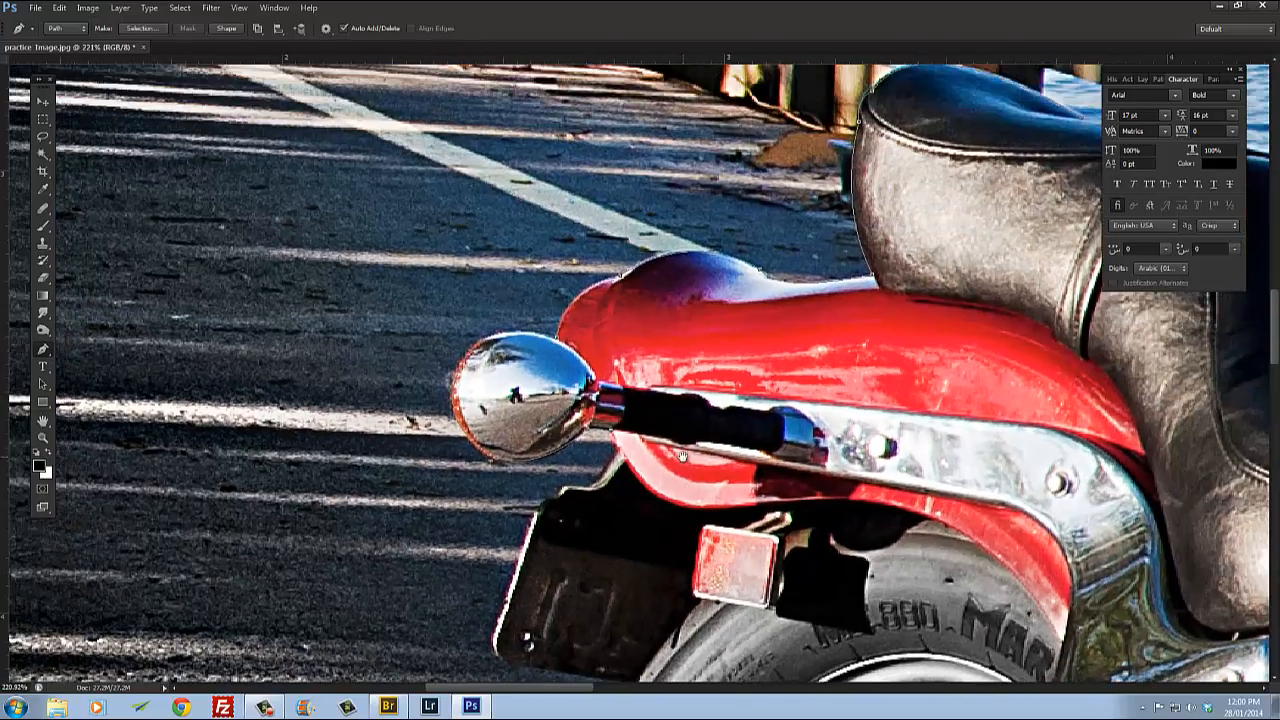
scroll(636, 490, up, 2)
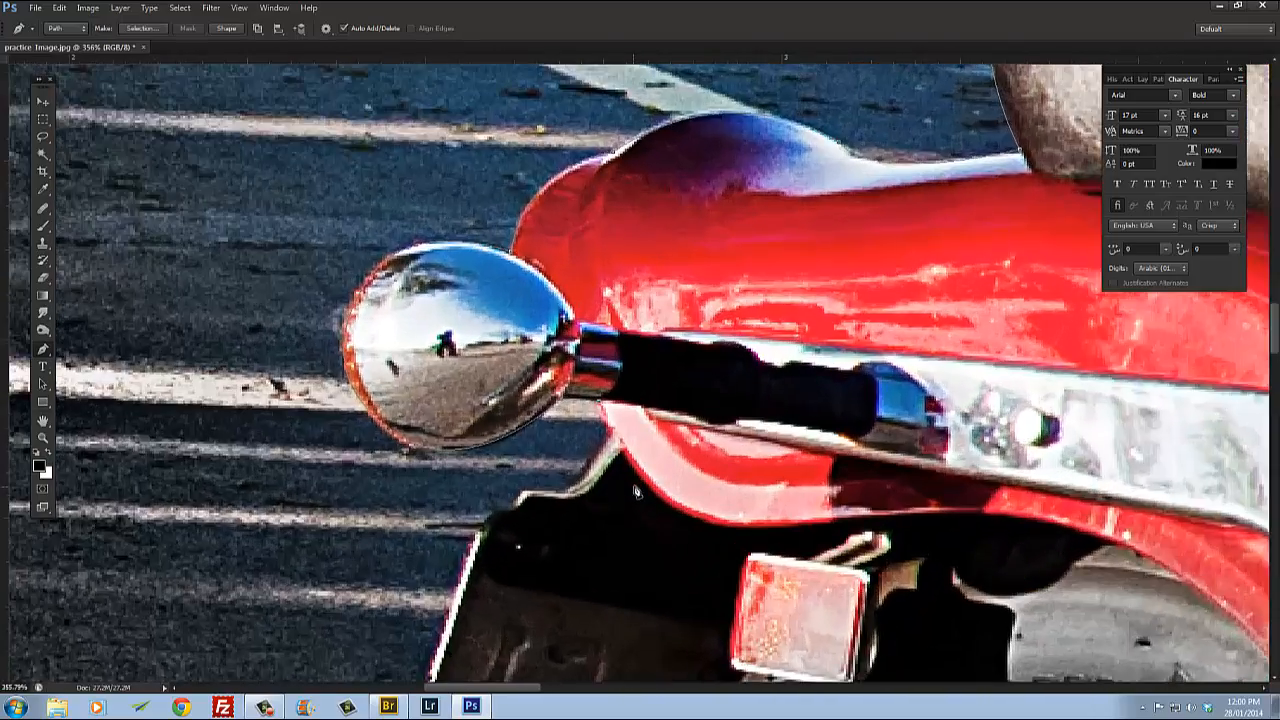
scroll(636, 490, down, 2)
scroll(630, 465, up, 4)
scroll(603, 440, down, 1)
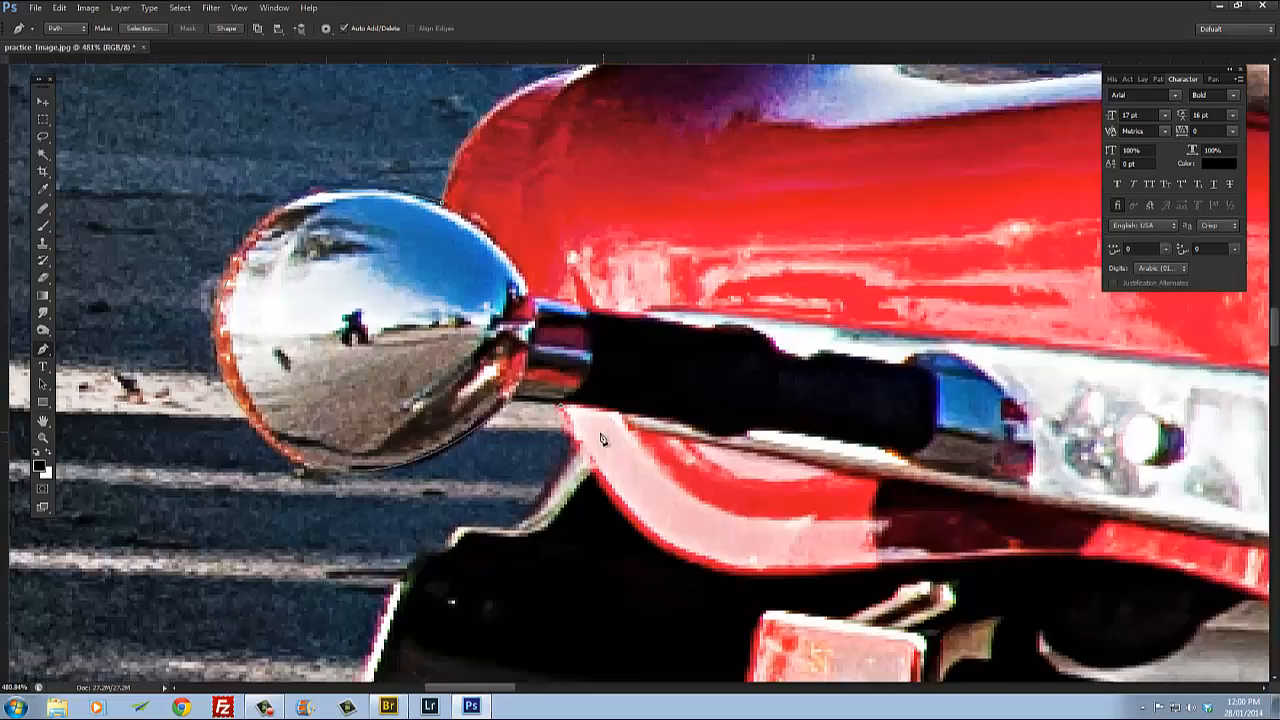
scroll(601, 440, down, 2)
scroll(598, 437, up, 3)
scroll(568, 428, down, 2)
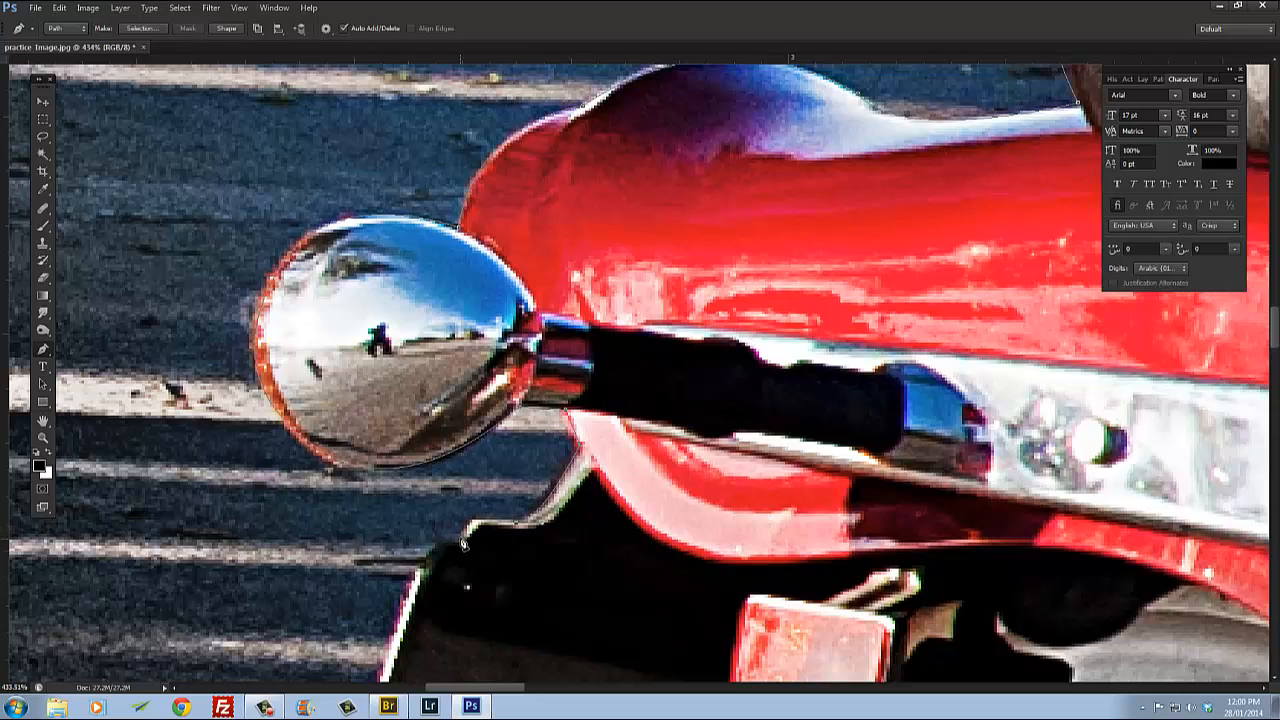
Step: Trace the license plate bracket's edge down to its bottom corner with a curved anchor, breaking its handle
drag(463, 542, 531, 442)
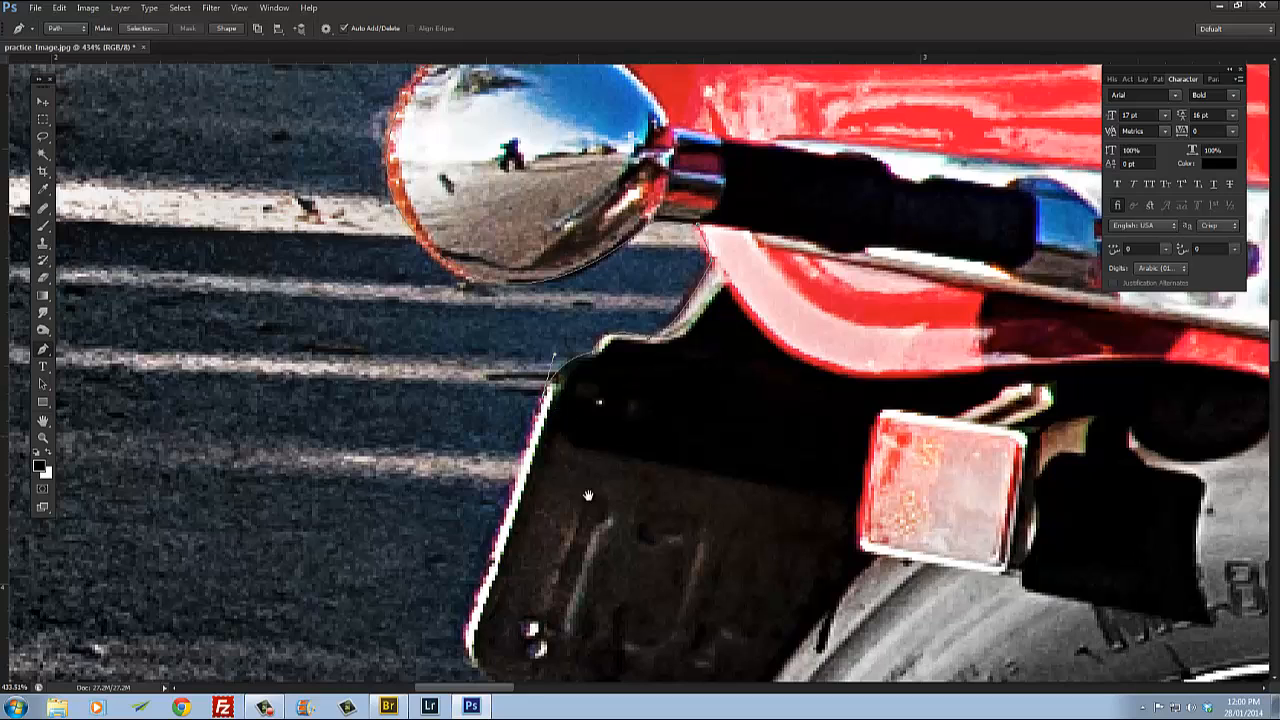
drag(600, 525, 631, 327)
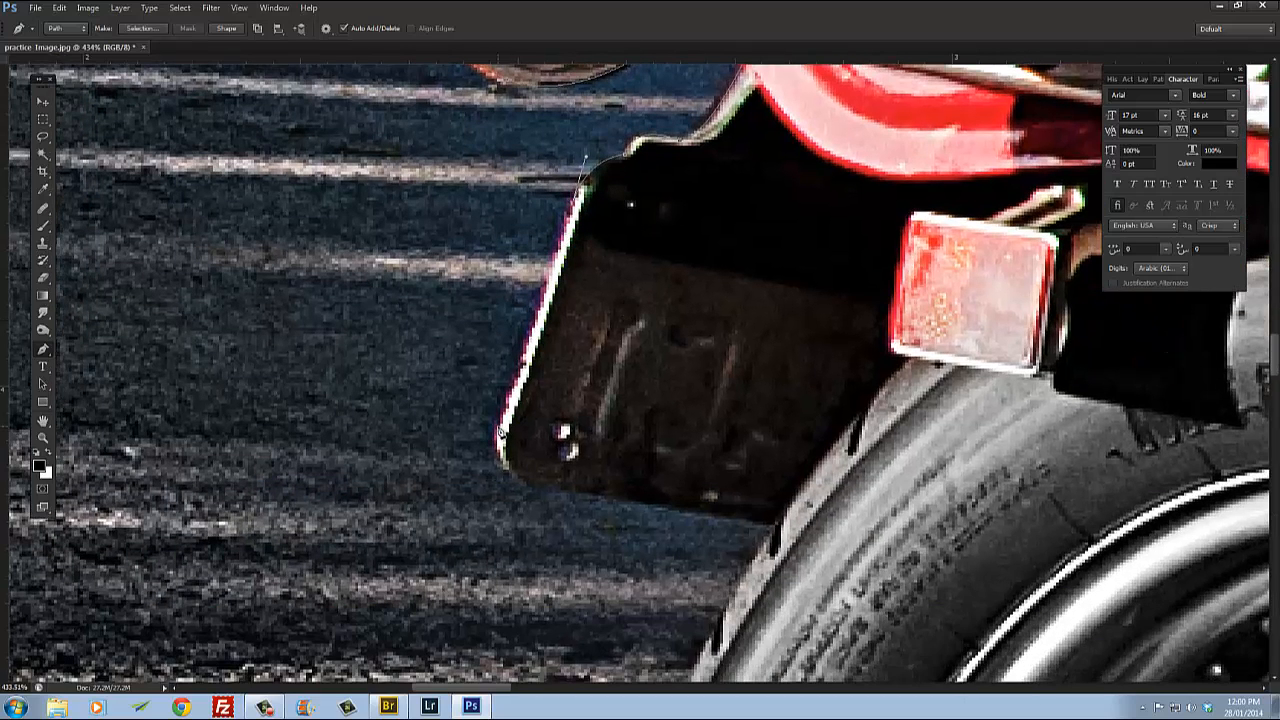
click(500, 430)
drag(540, 490, 593, 496)
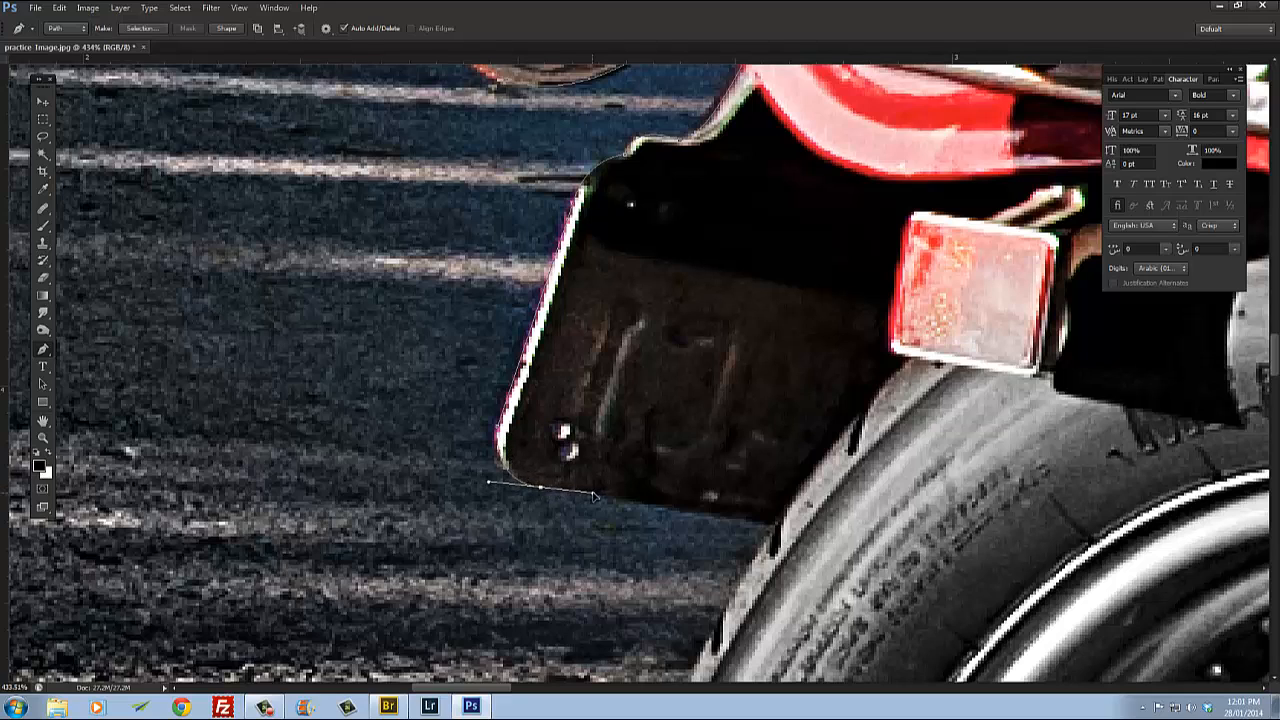
alt+click(541, 488)
Step: Add an anchor along the plate bracket's lower edge where it meets the rear tyre
drag(766, 540, 543, 464)
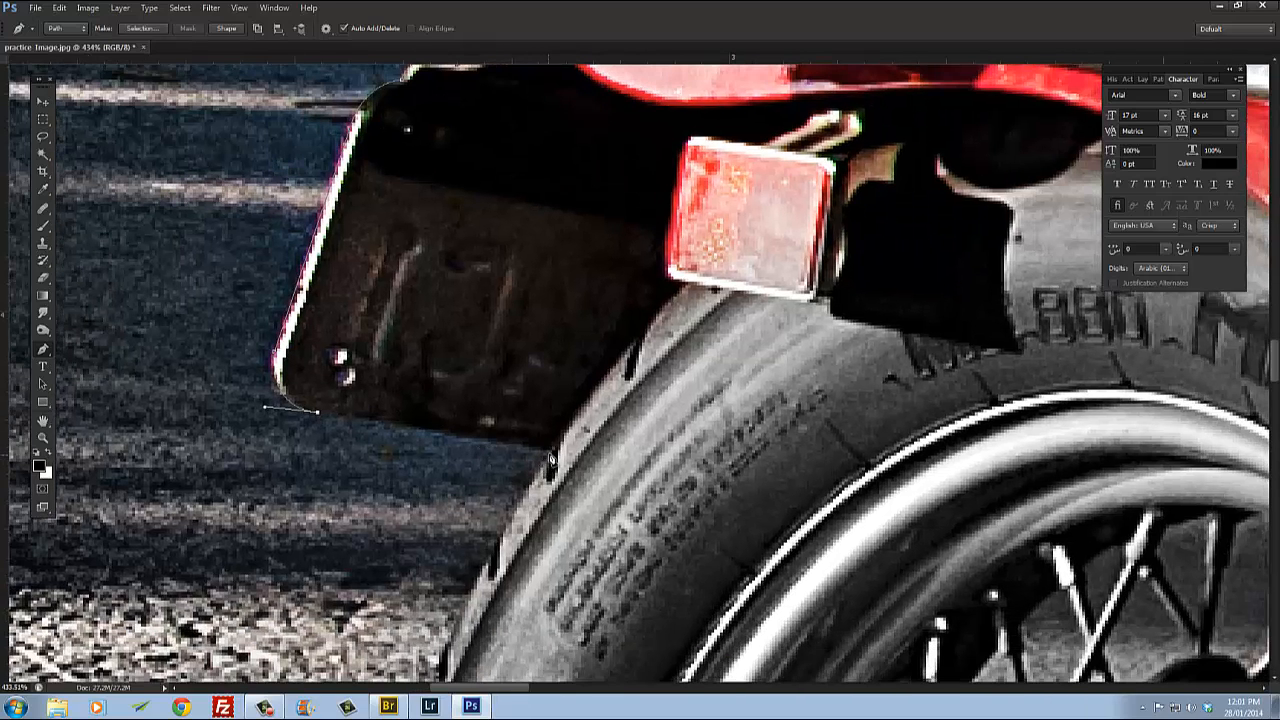
click(551, 458)
drag(639, 492, 578, 318)
scroll(578, 319, down, 5)
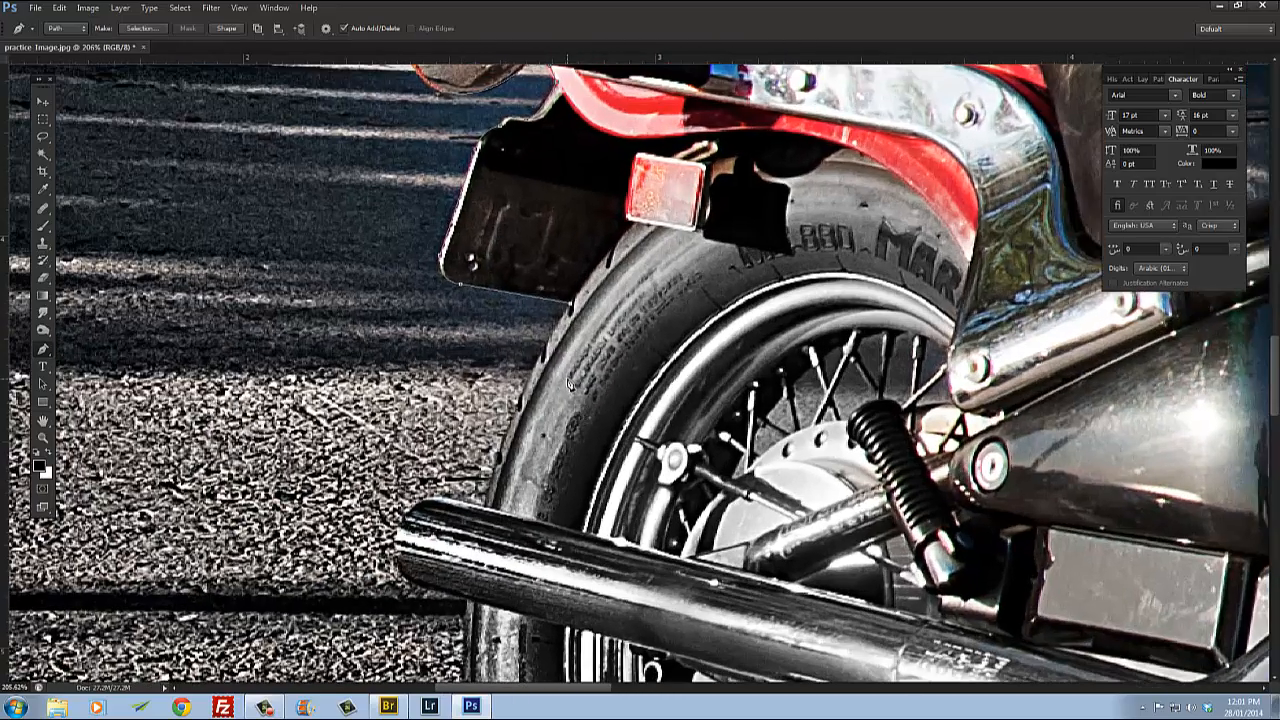
drag(588, 393, 532, 499)
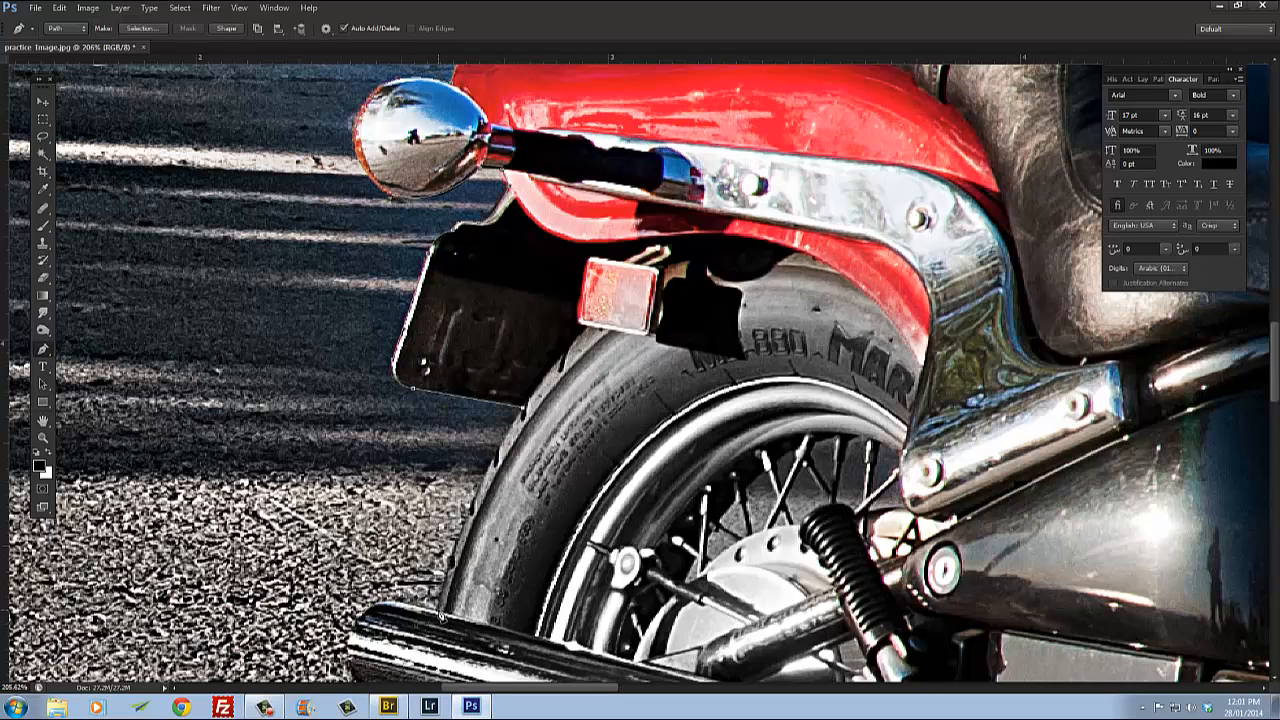
Step: Try placing a curved anchor down the rear tyre's outer edge, then undo it
drag(440, 618, 440, 384)
drag(517, 204, 489, 690)
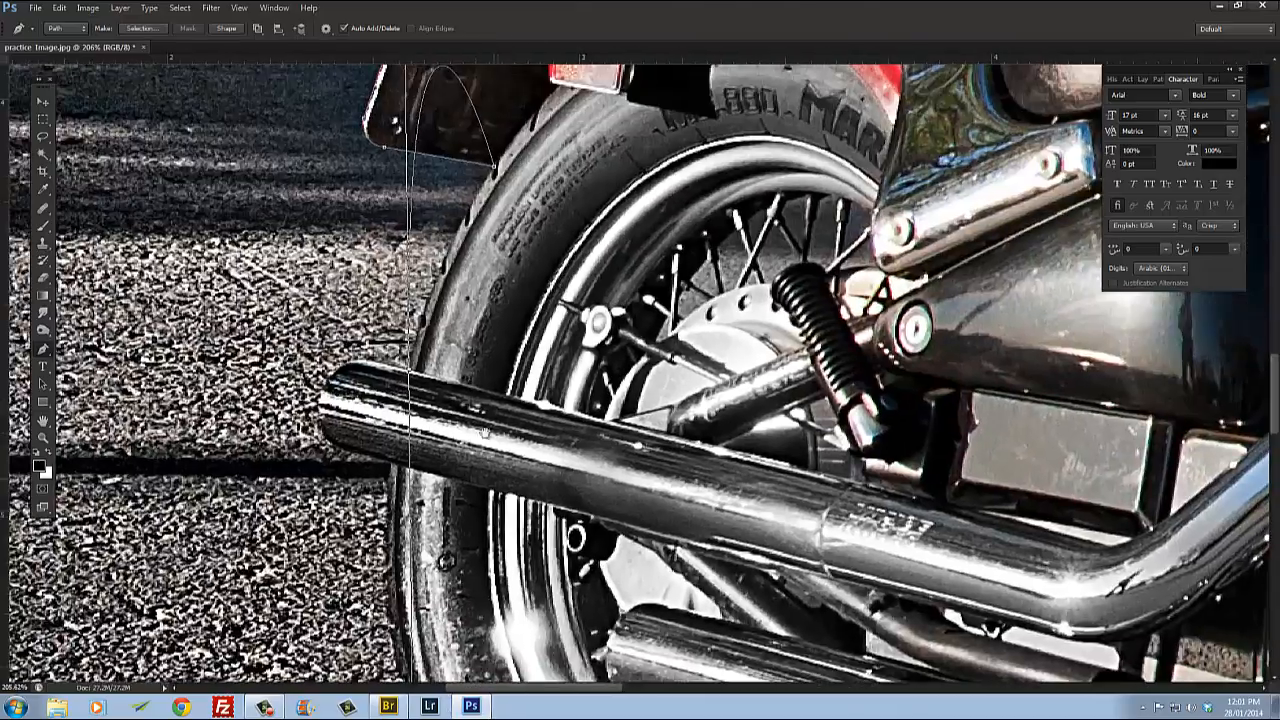
drag(490, 411, 507, 502)
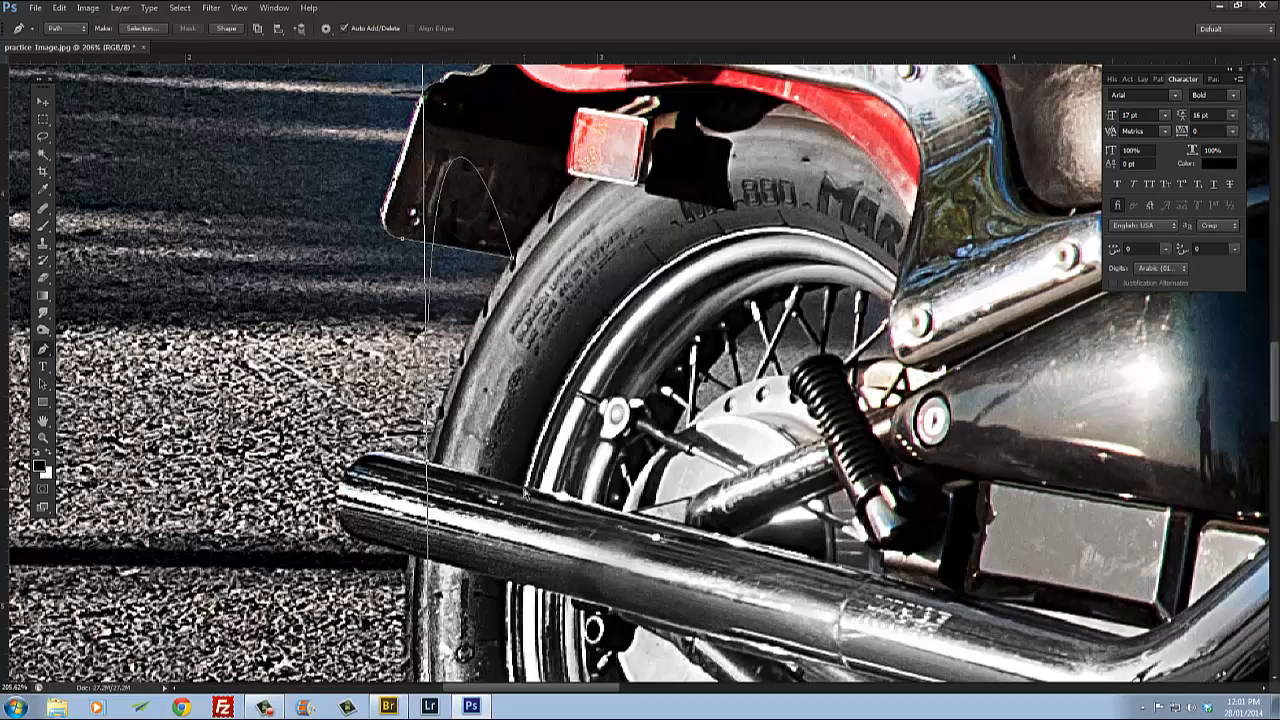
key(ctrl+z)
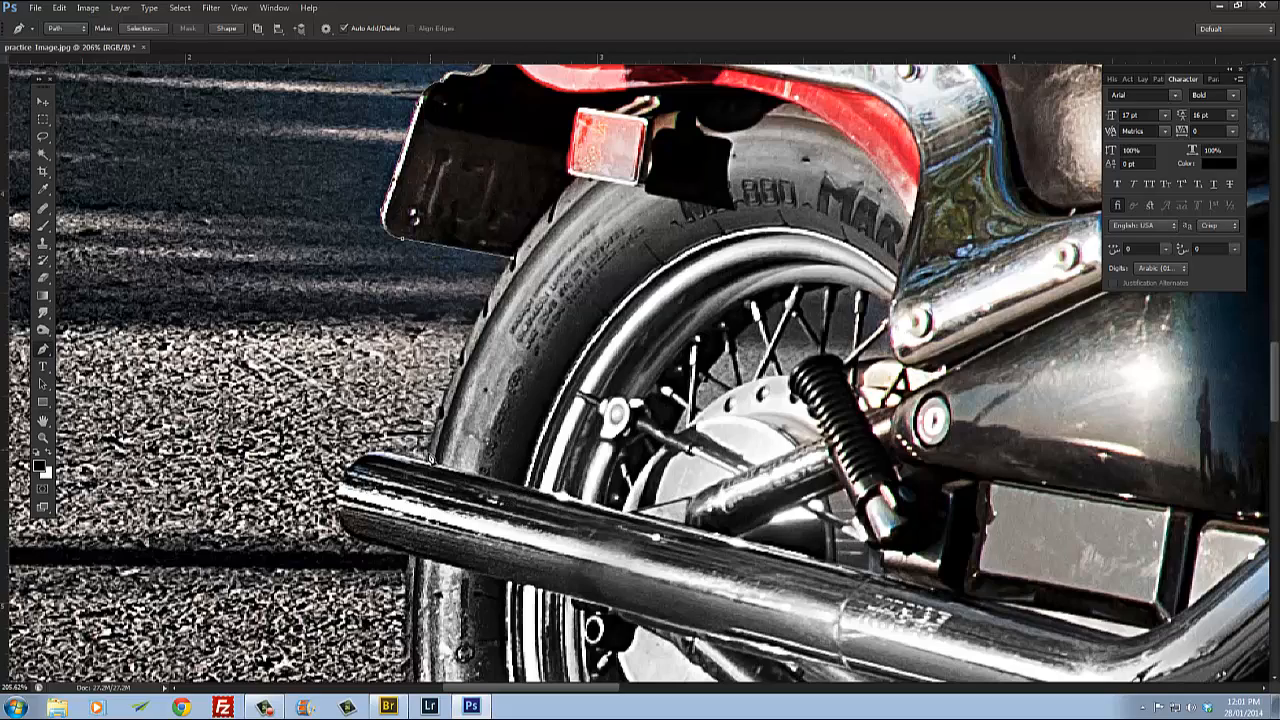
Step: Place a curved anchor around the bottom of the rear tyre and break its handle
drag(430, 464, 366, 337)
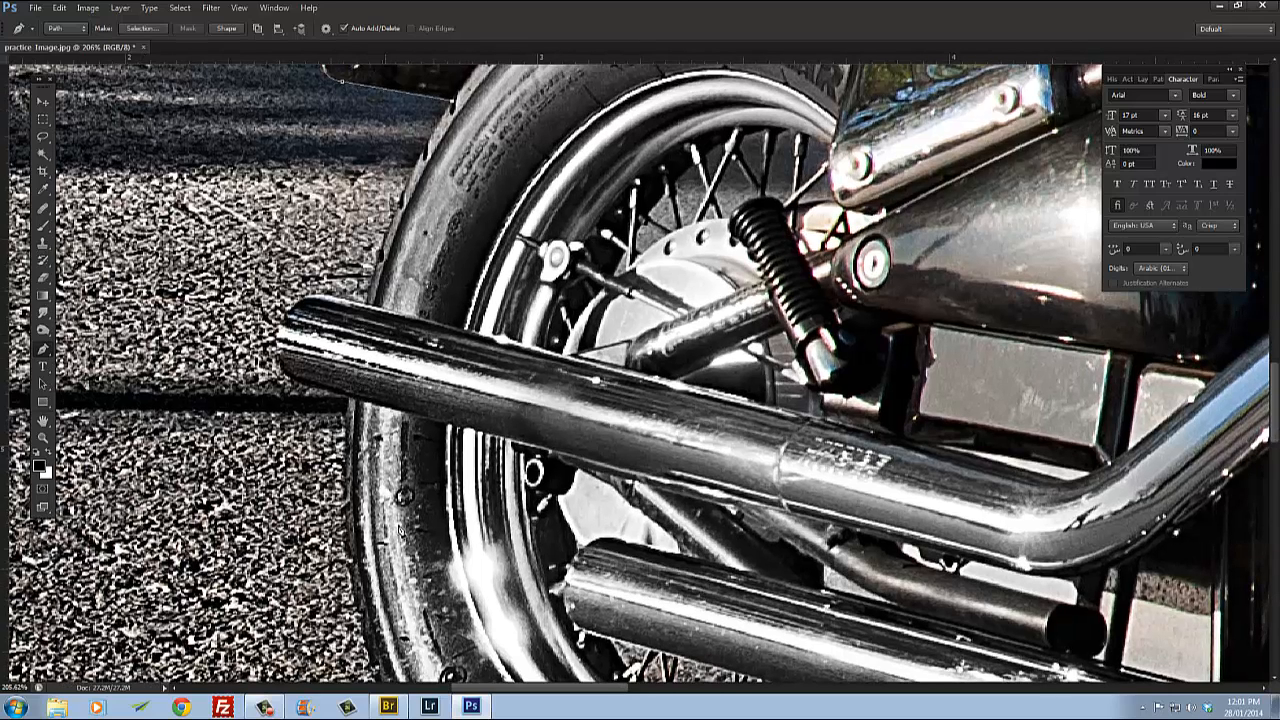
drag(369, 311, 350, 396)
drag(414, 438, 427, 237)
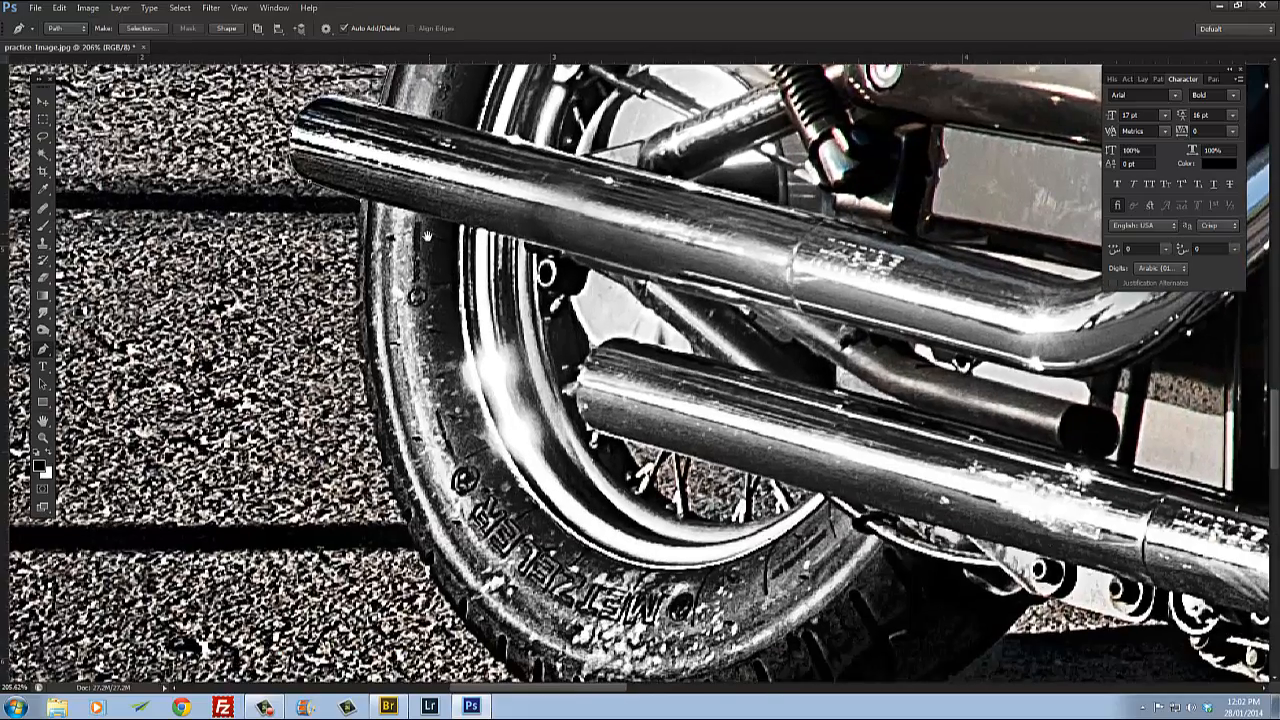
drag(495, 436, 406, 366)
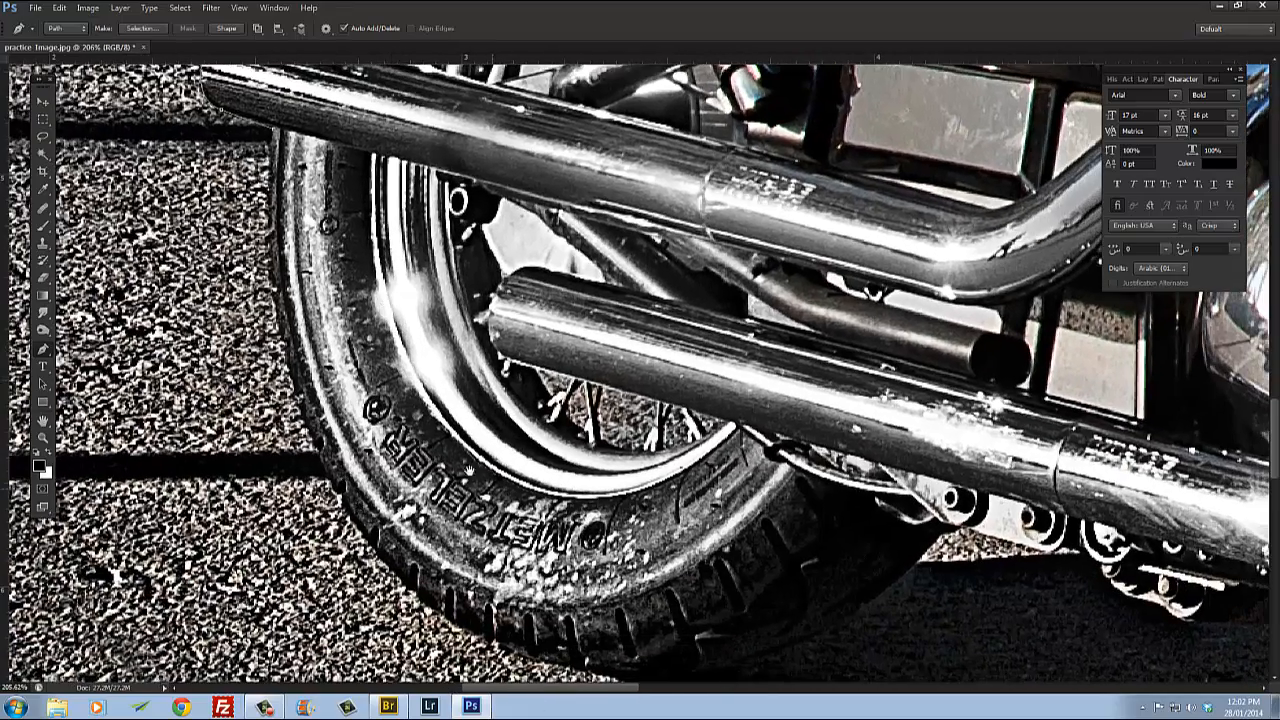
scroll(440, 430, down, 3)
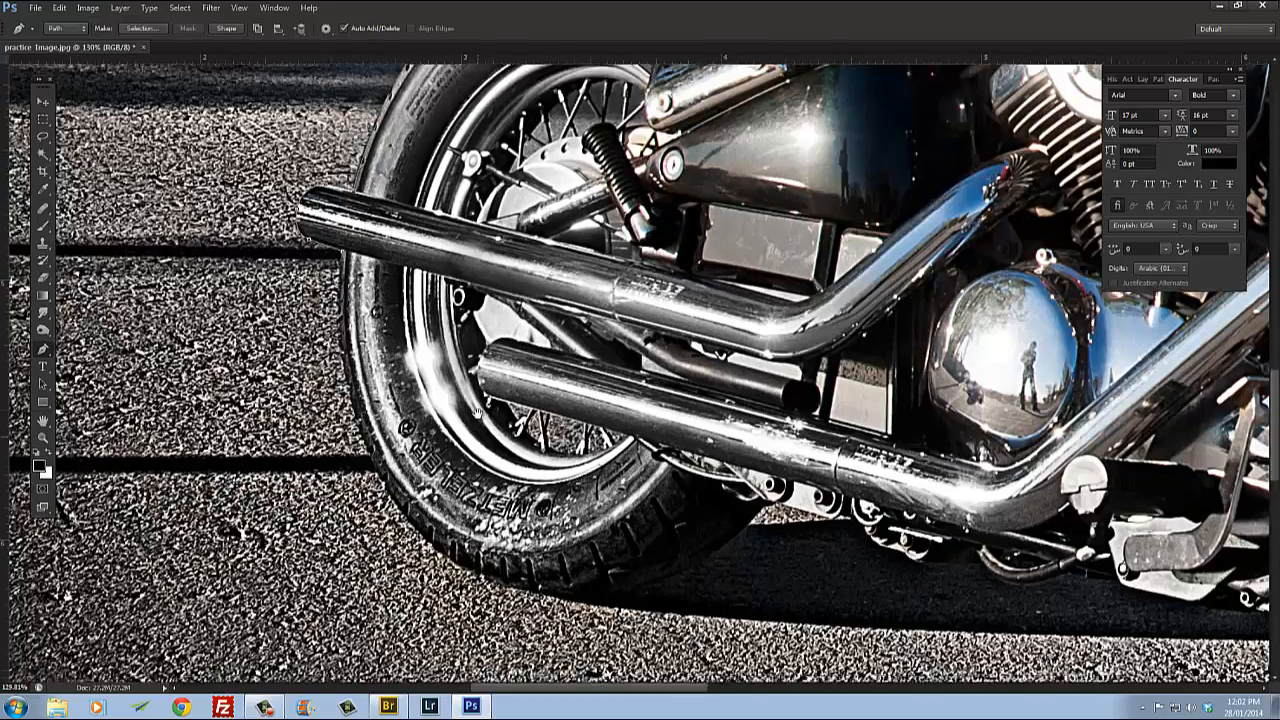
drag(477, 412, 469, 378)
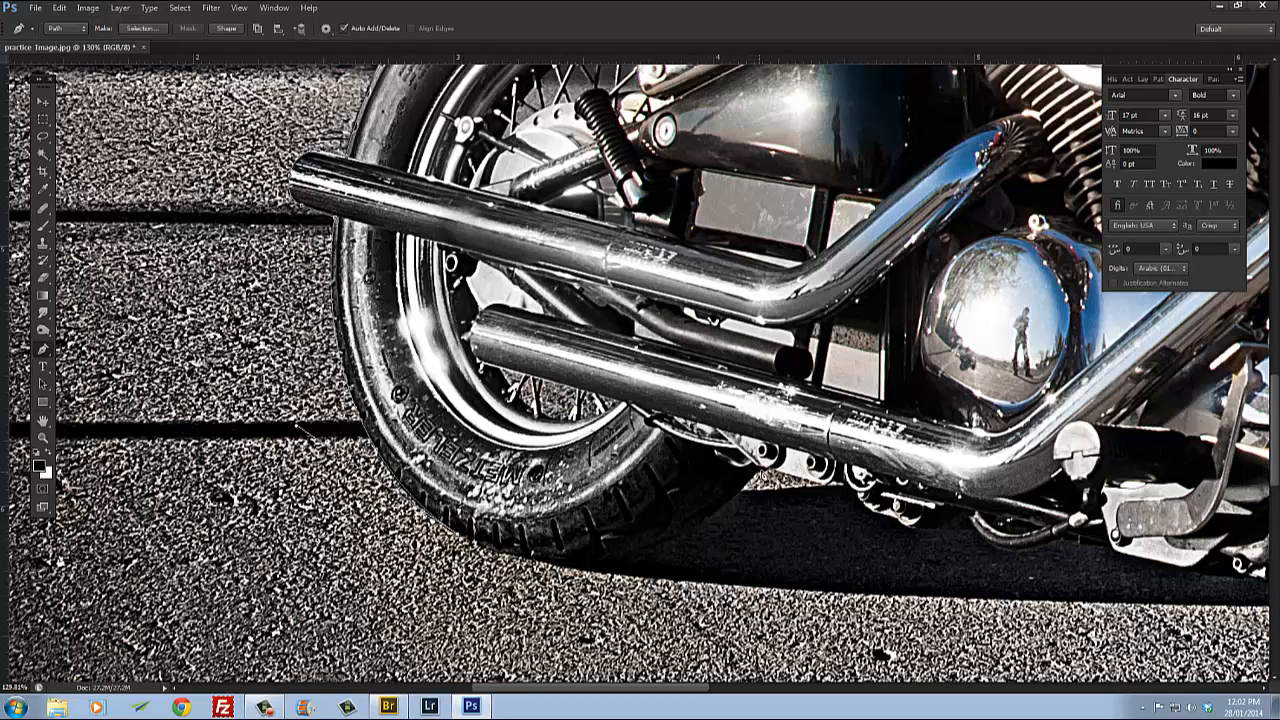
drag(758, 469, 908, 313)
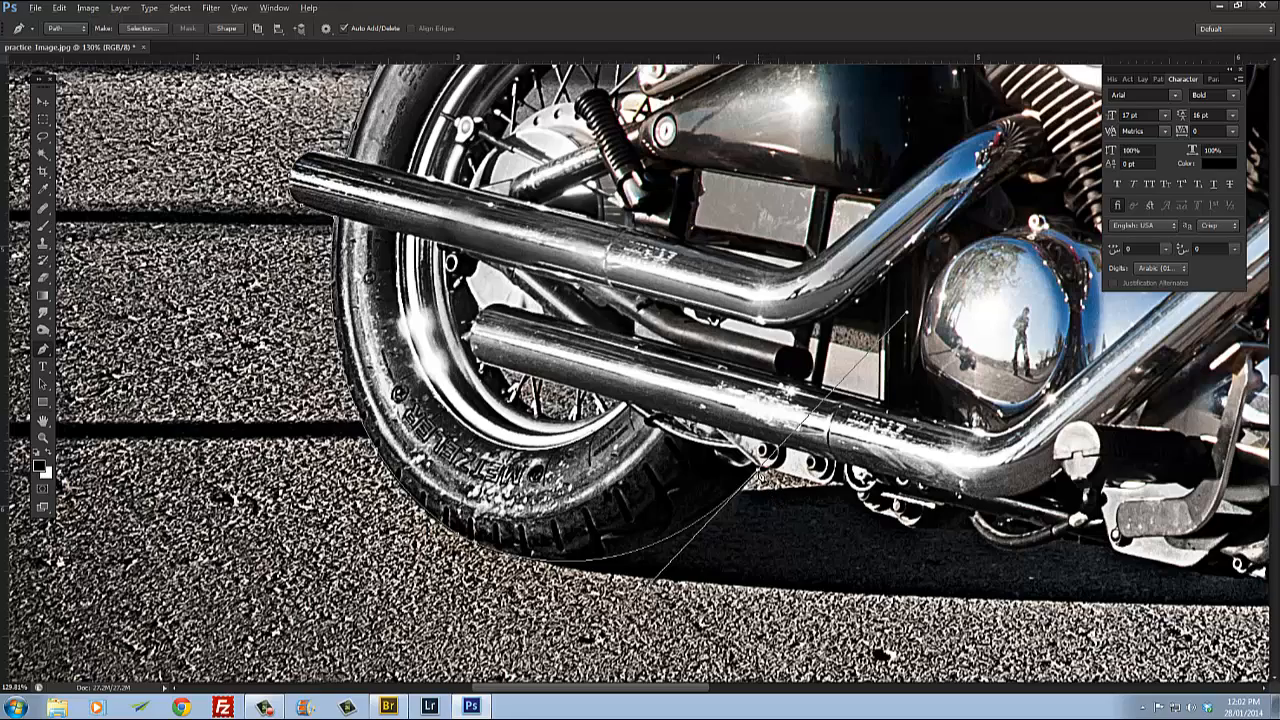
alt+click(759, 470)
Step: Continue the path from the tyre along the underside of the exhaust brackets with curved and corner anchors
drag(815, 509, 679, 479)
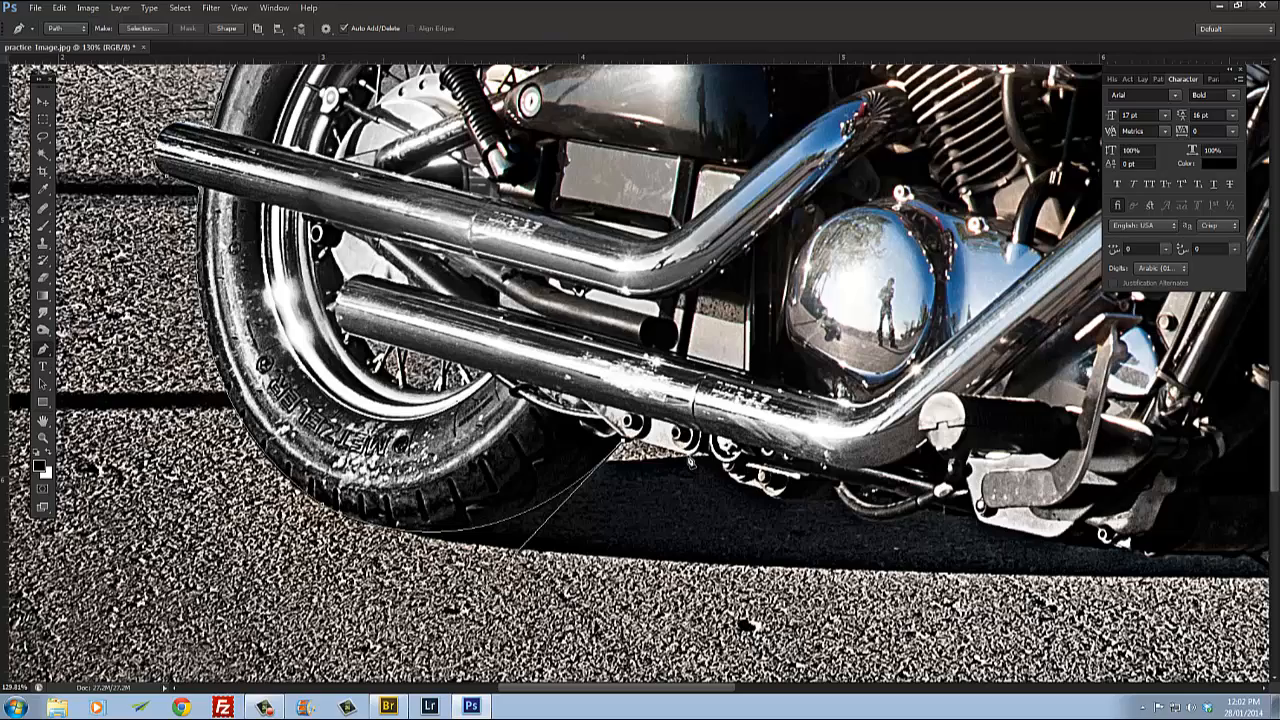
scroll(691, 462, up, 3)
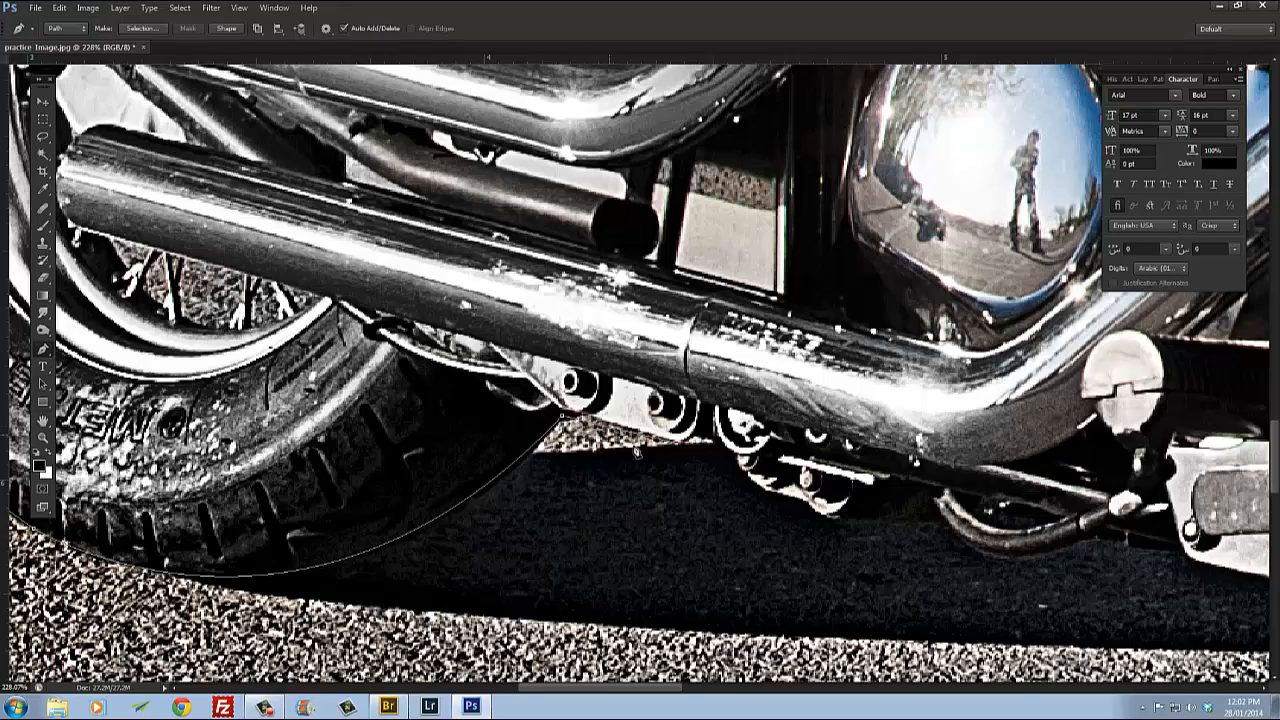
scroll(638, 452, up, 1)
scroll(575, 452, up, 1)
scroll(515, 446, down, 2)
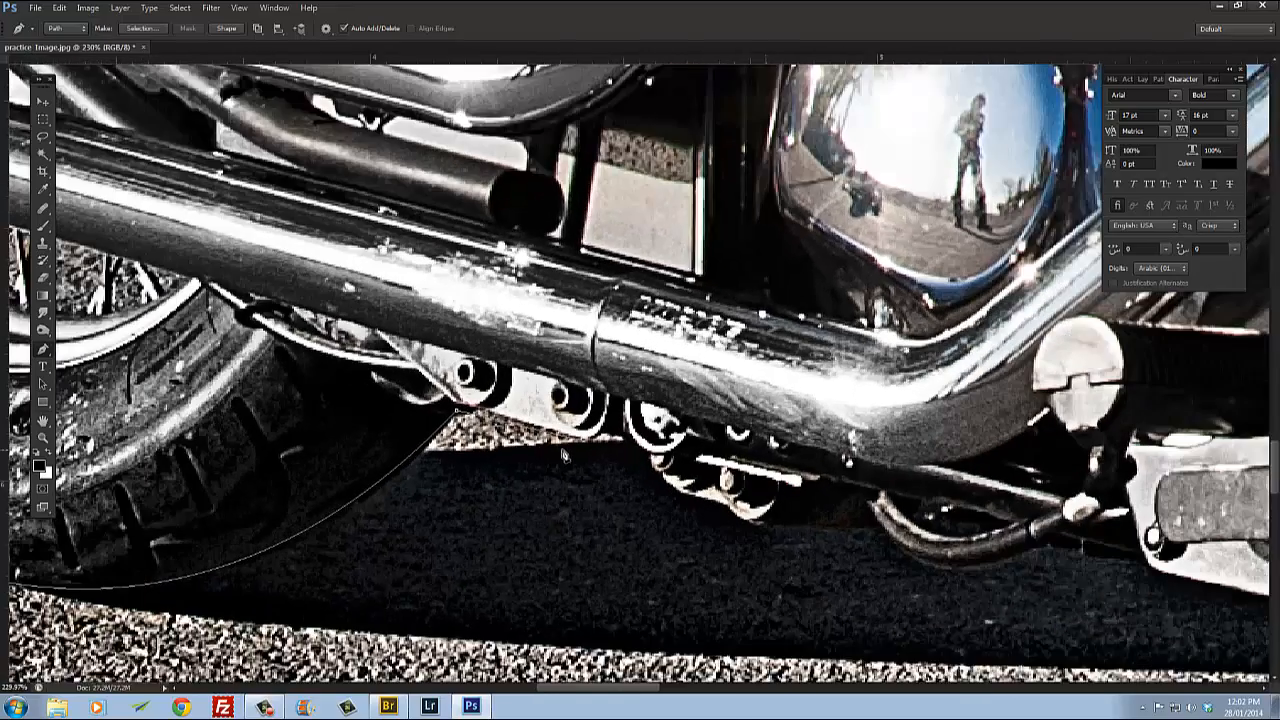
scroll(488, 422, up, 1)
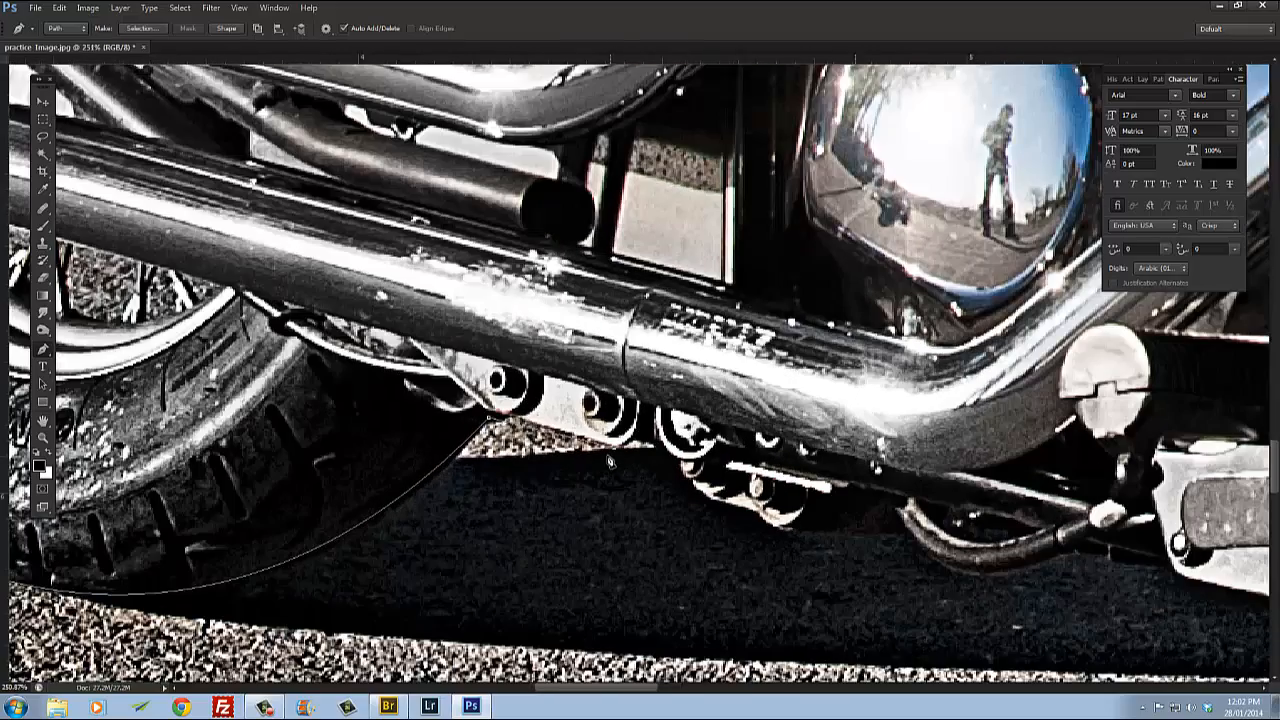
drag(633, 455, 595, 463)
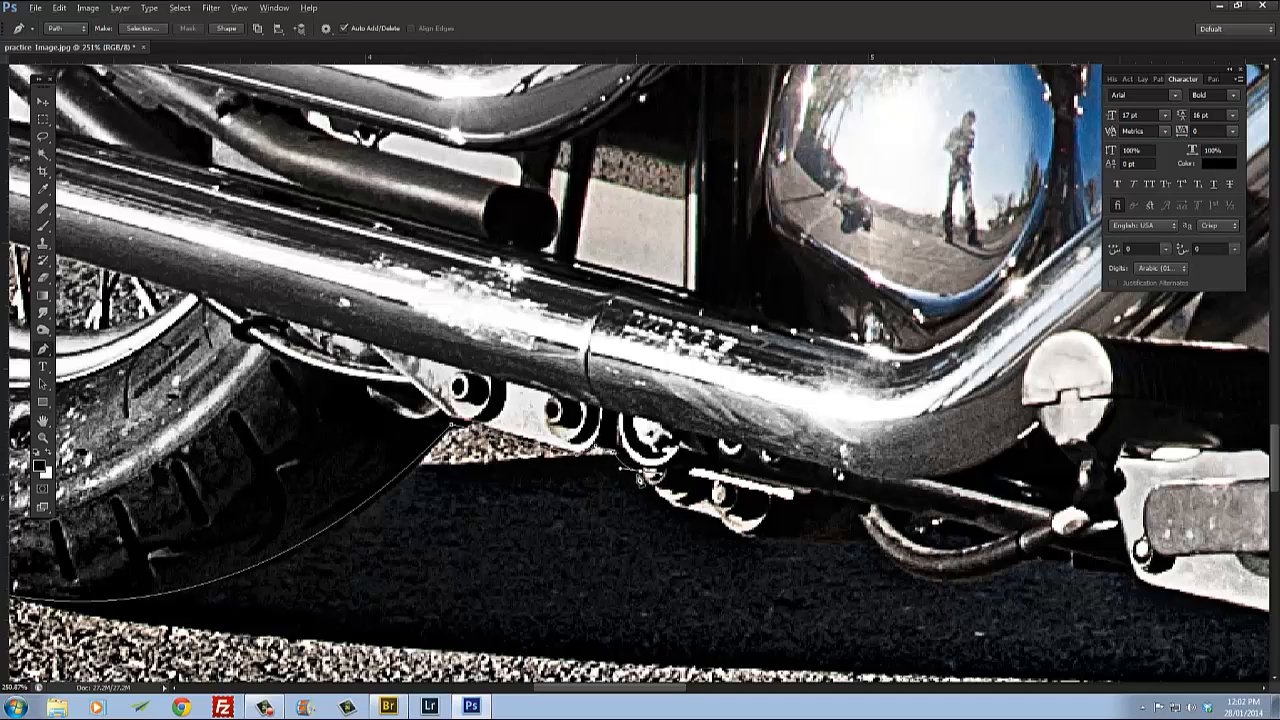
drag(686, 512, 800, 537)
alt+click(686, 512)
click(722, 521)
alt+click(765, 541)
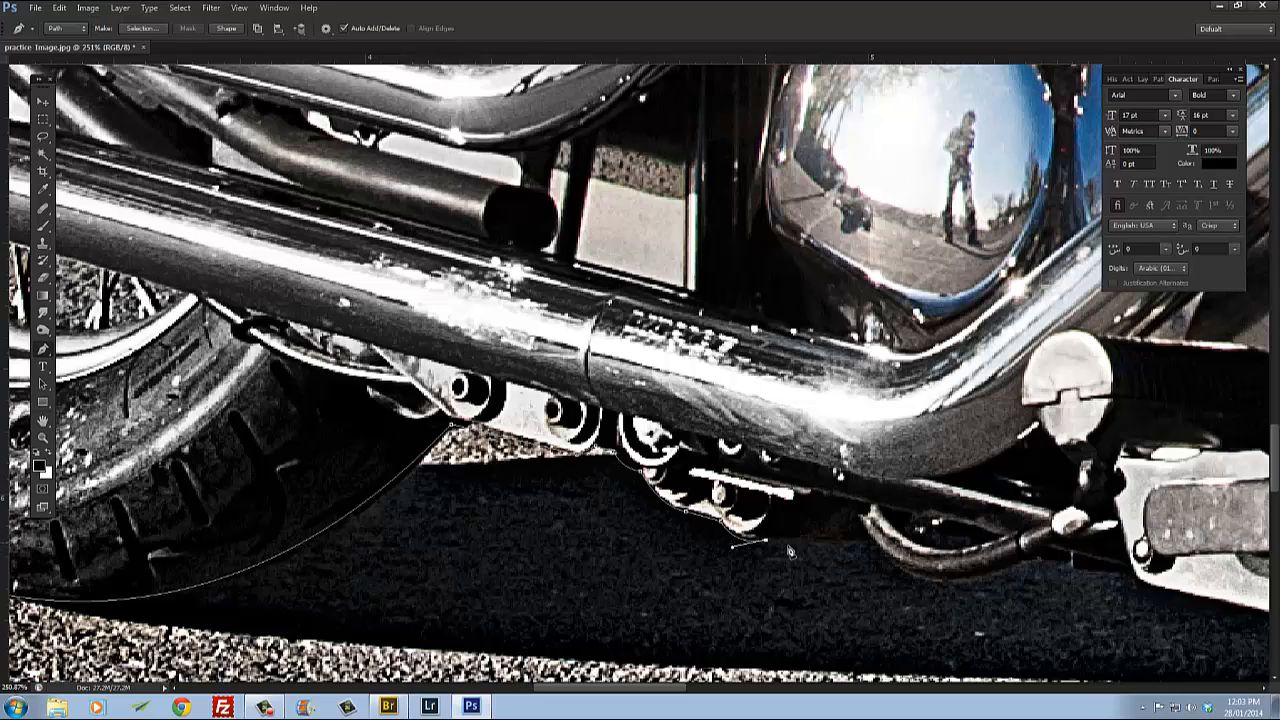
click(869, 541)
Step: Trace around the curved shift linkage rod below the exhaust with curved anchors, breaking their handles
drag(925, 567, 656, 481)
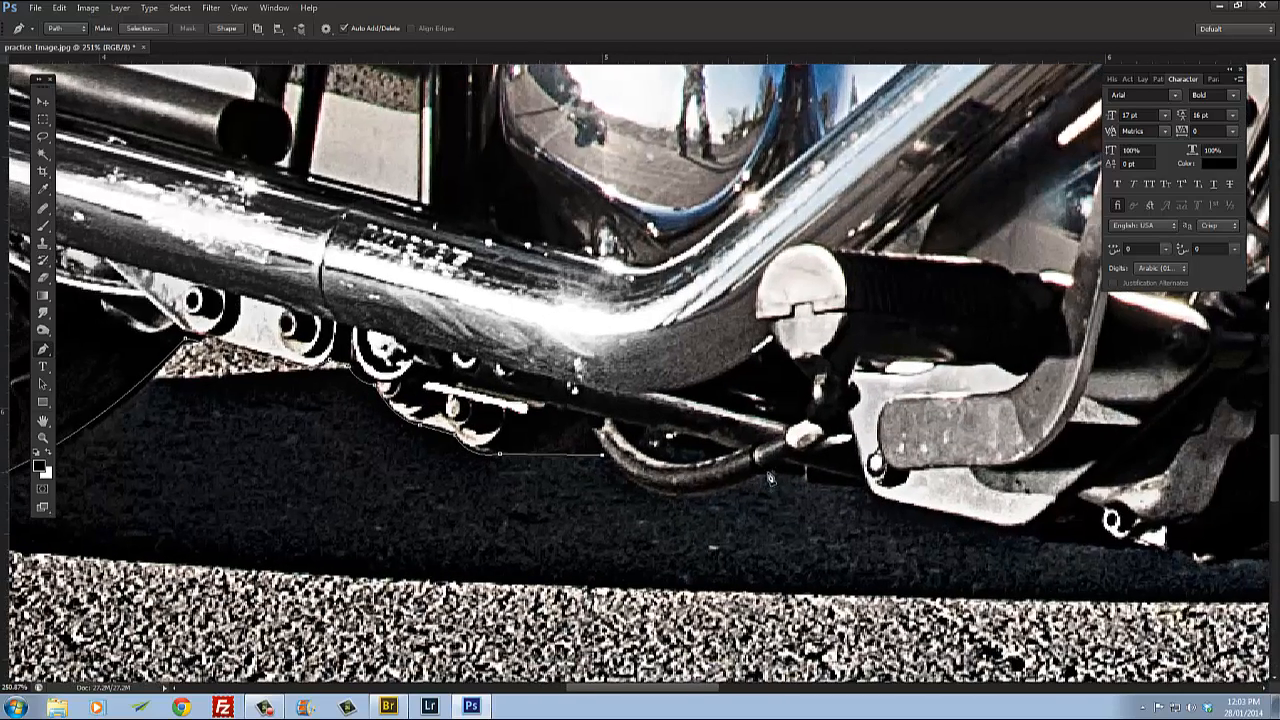
drag(769, 472, 893, 411)
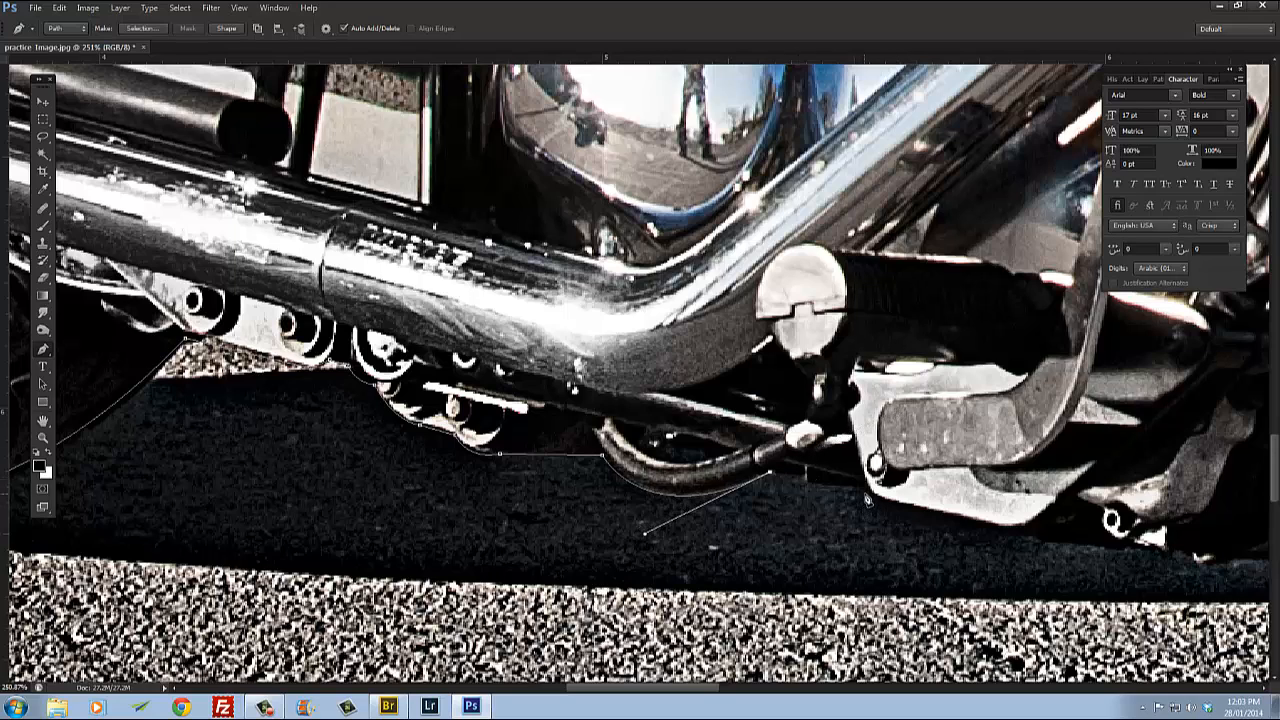
click(866, 496)
drag(915, 527, 669, 508)
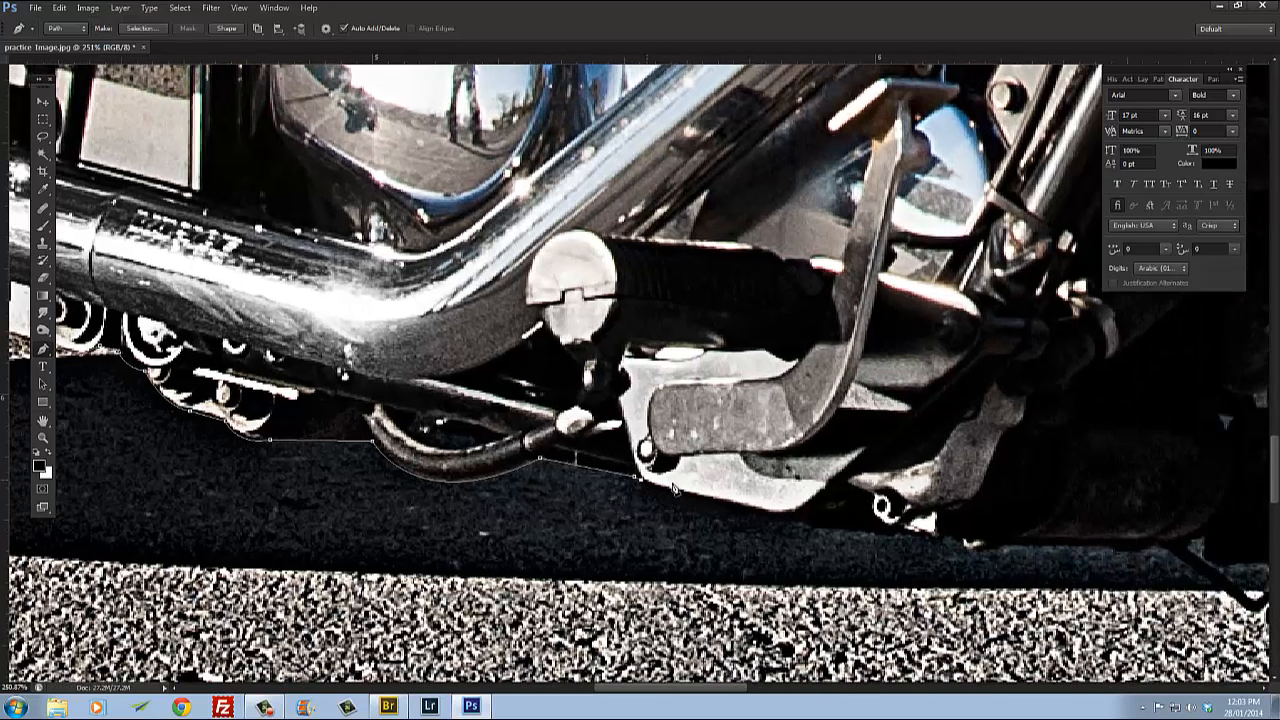
drag(787, 519, 739, 491)
click(670, 496)
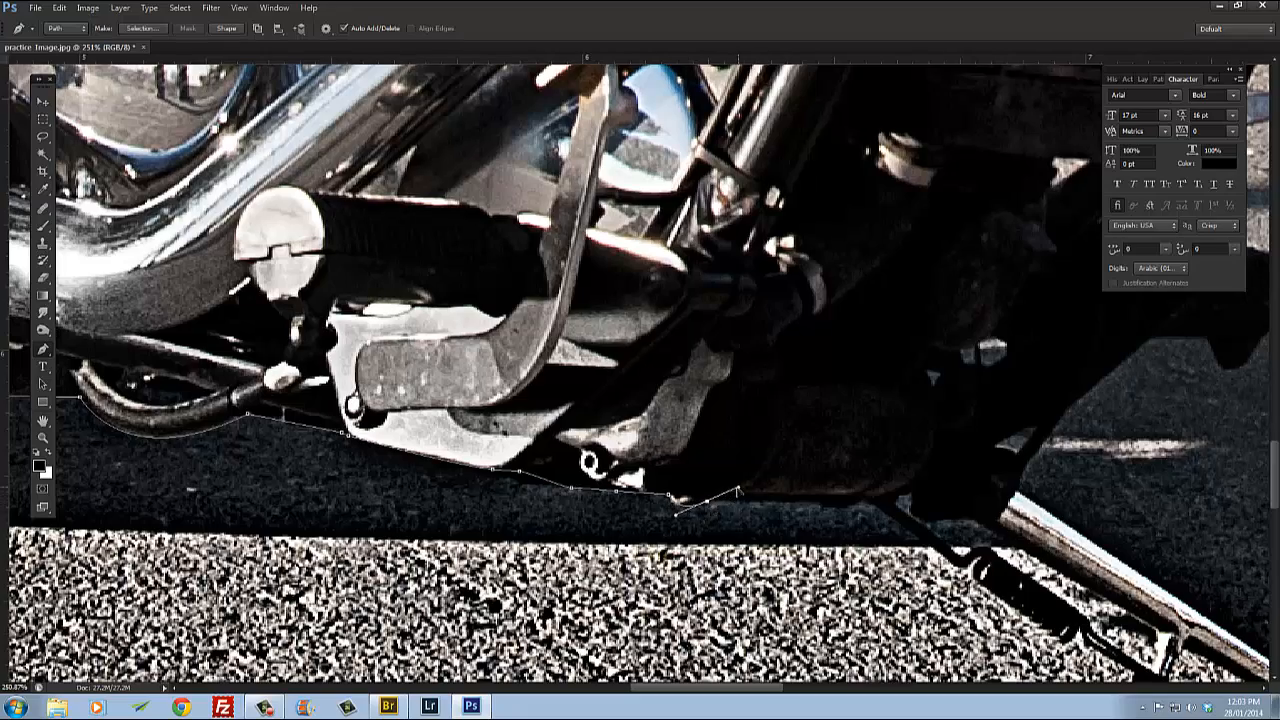
Step: Trace along the engine's bottom edge and out along the kickstand to its foot with corner anchors
alt+click(709, 505)
drag(886, 524, 648, 404)
scroll(656, 530, down, 3)
click(546, 398)
click(601, 398)
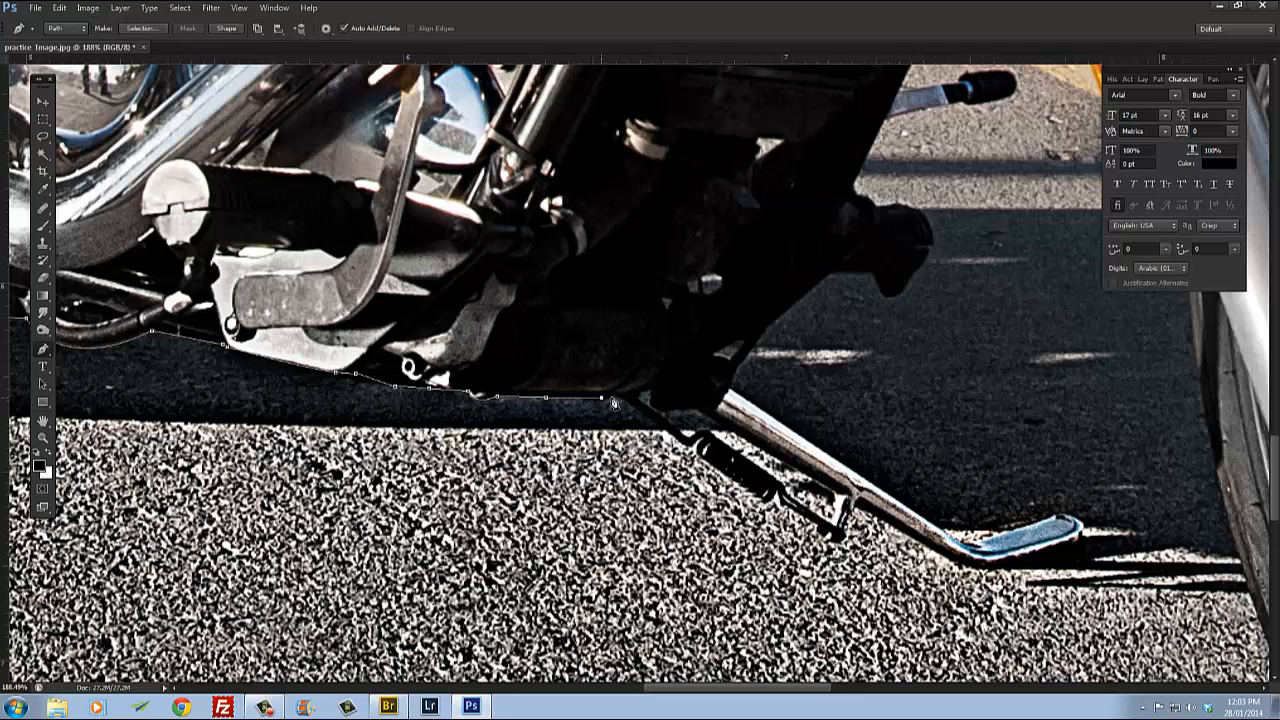
click(638, 403)
click(704, 414)
click(963, 568)
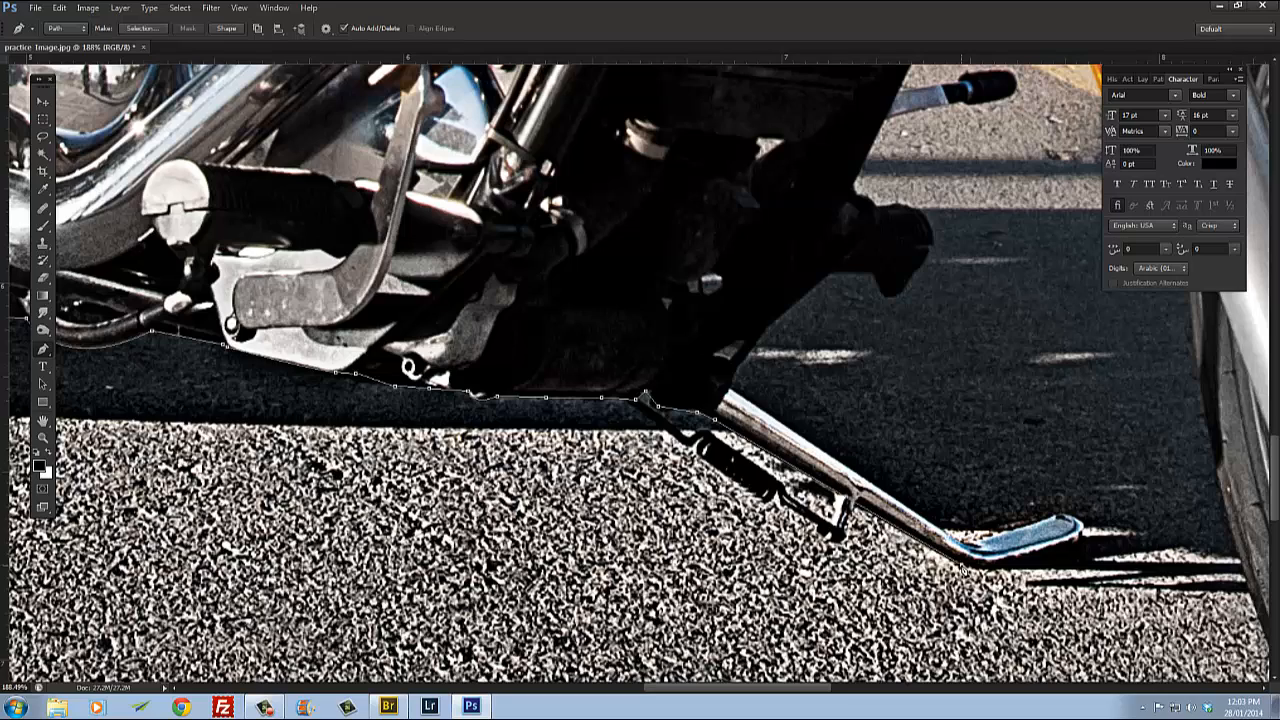
drag(1029, 569, 796, 579)
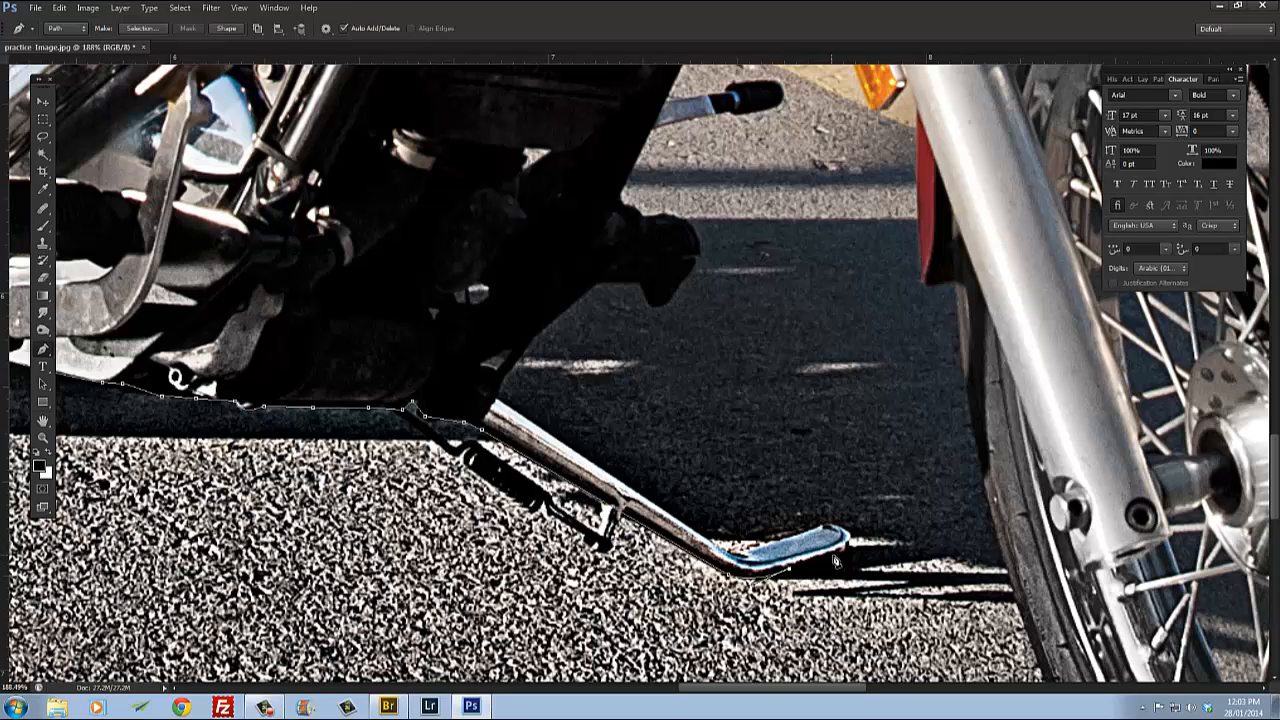
click(843, 556)
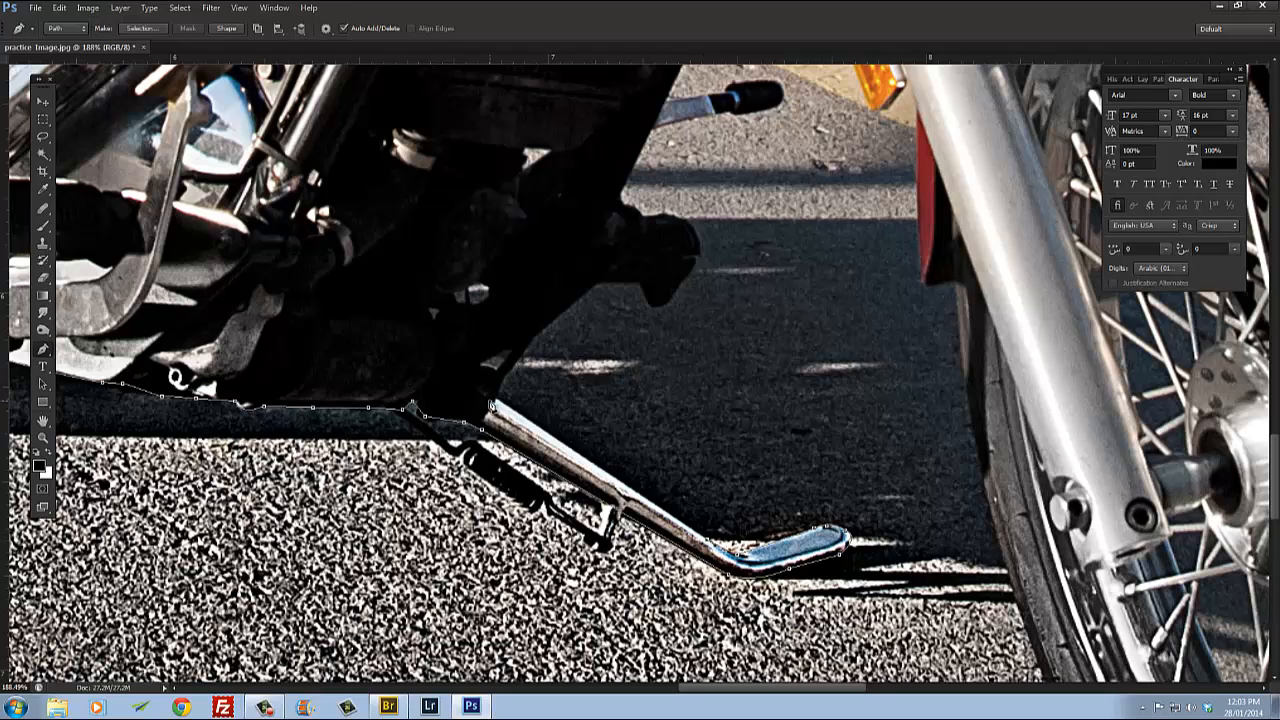
Step: Return along the kickstand and trace up the frame's curved edge toward the footpeg with curved anchors
click(496, 400)
click(594, 286)
key(ctrl+z)
drag(597, 290, 659, 257)
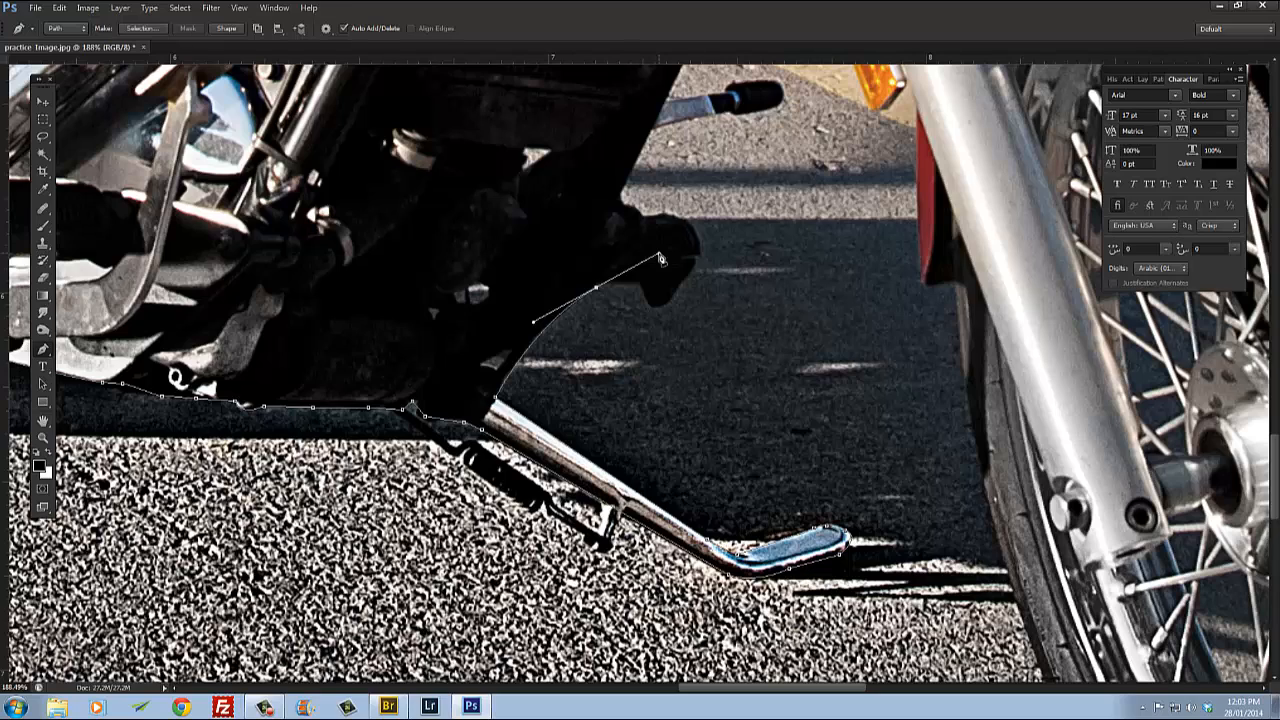
alt+click(597, 290)
click(638, 287)
drag(678, 288, 643, 207)
alt+click(678, 288)
Step: Trace around the footpeg's rubber end and continue to the shift peg's tip with anchors
alt+click(684, 223)
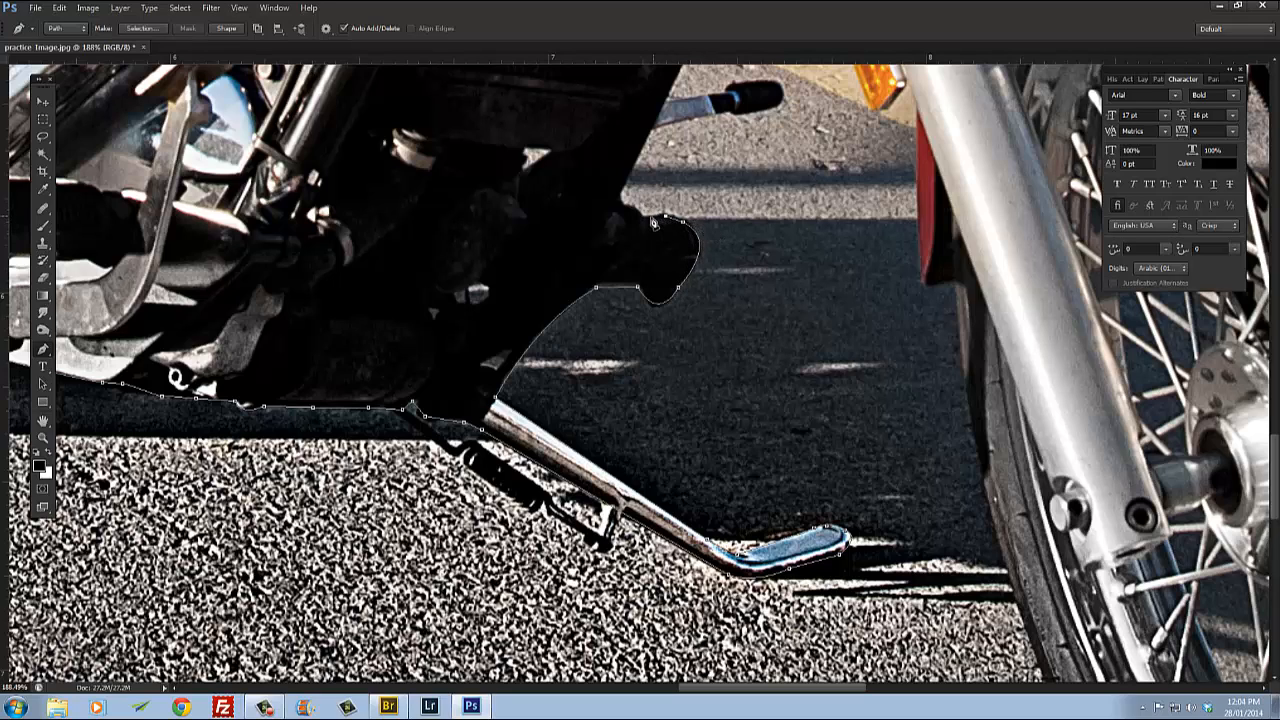
click(642, 218)
click(612, 211)
alt+click(623, 210)
drag(660, 212, 568, 404)
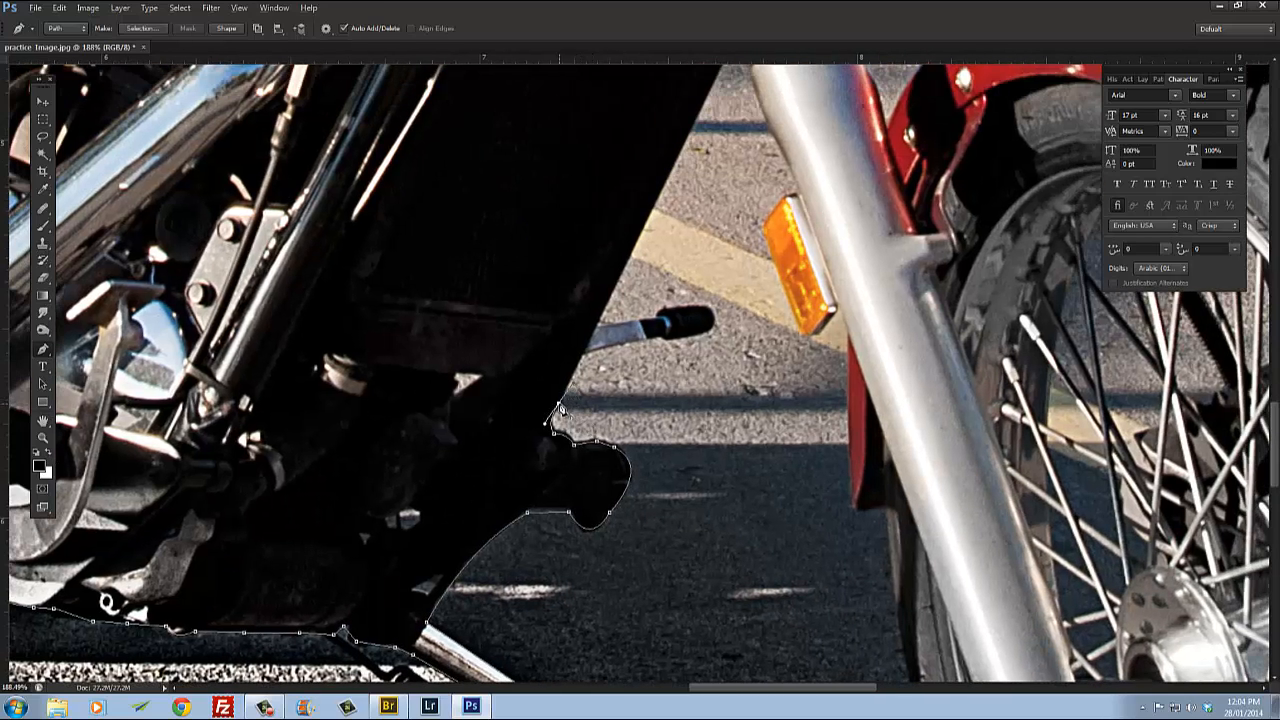
click(580, 353)
drag(716, 327, 715, 331)
scroll(714, 326, up, 5)
click(714, 323)
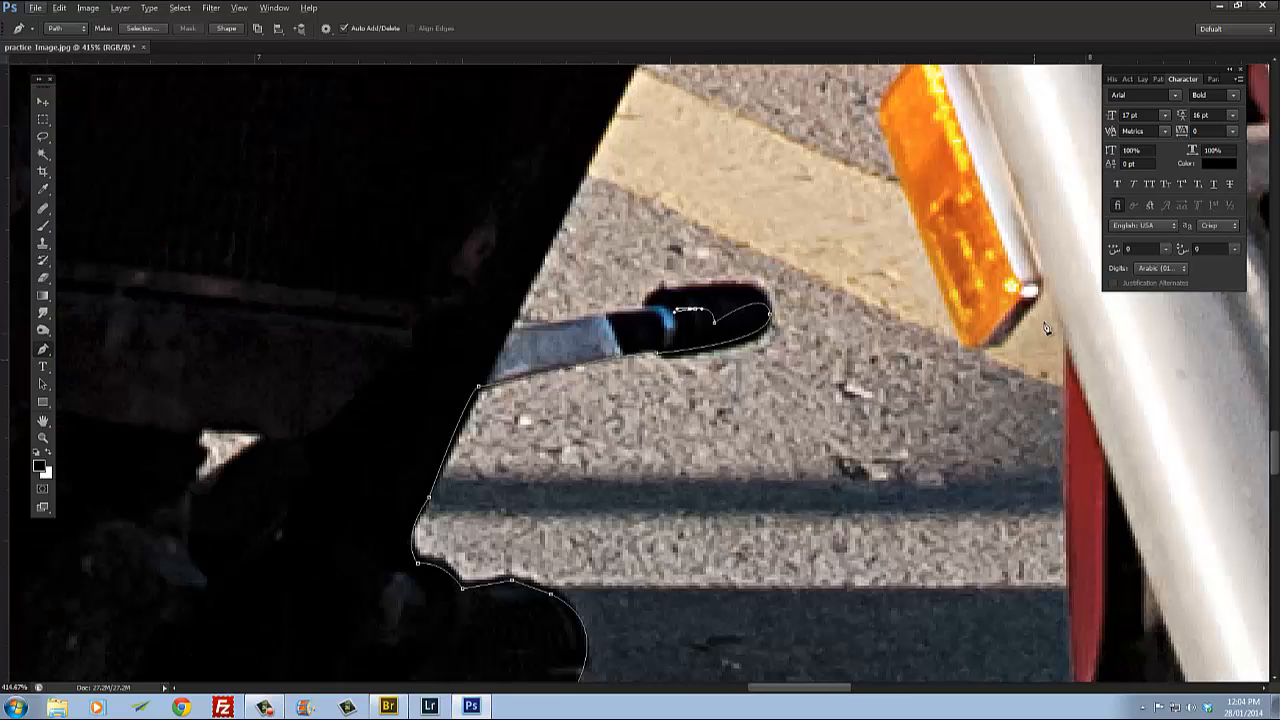
Step: Step back in the History panel to remove the last few anchor points
click(1128, 79)
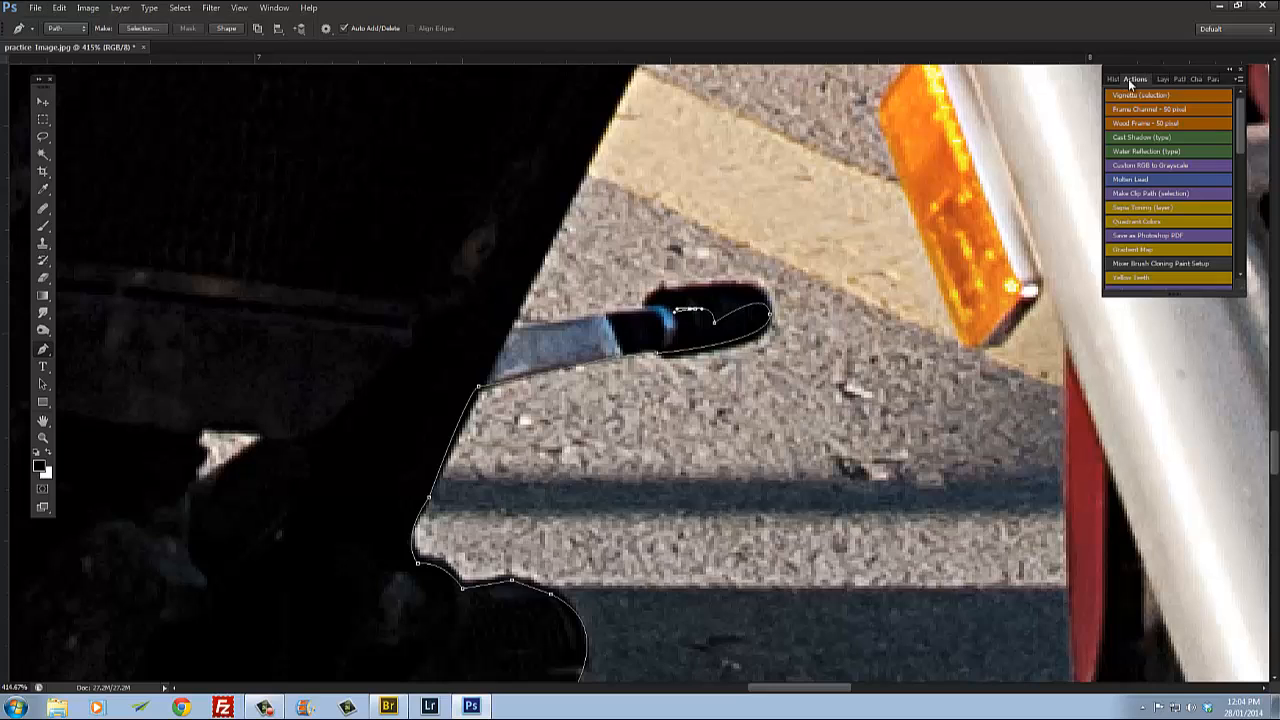
click(1112, 79)
click(1156, 256)
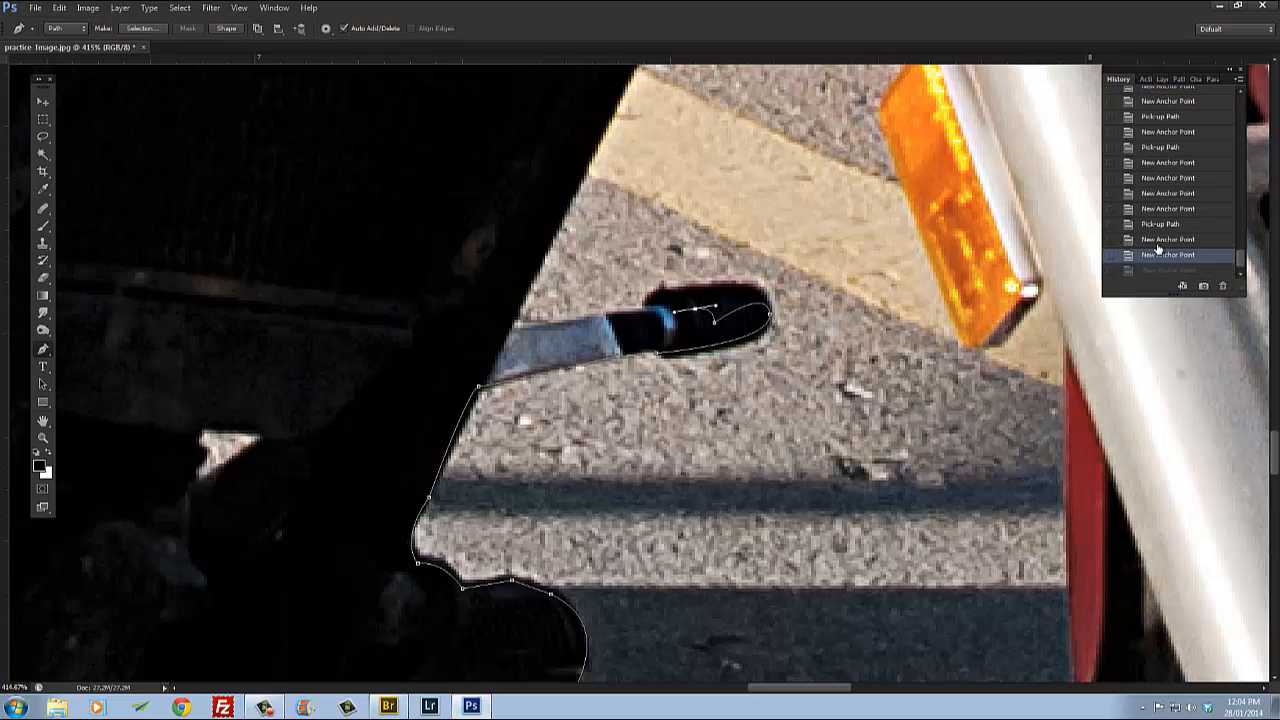
click(1158, 240)
click(1162, 226)
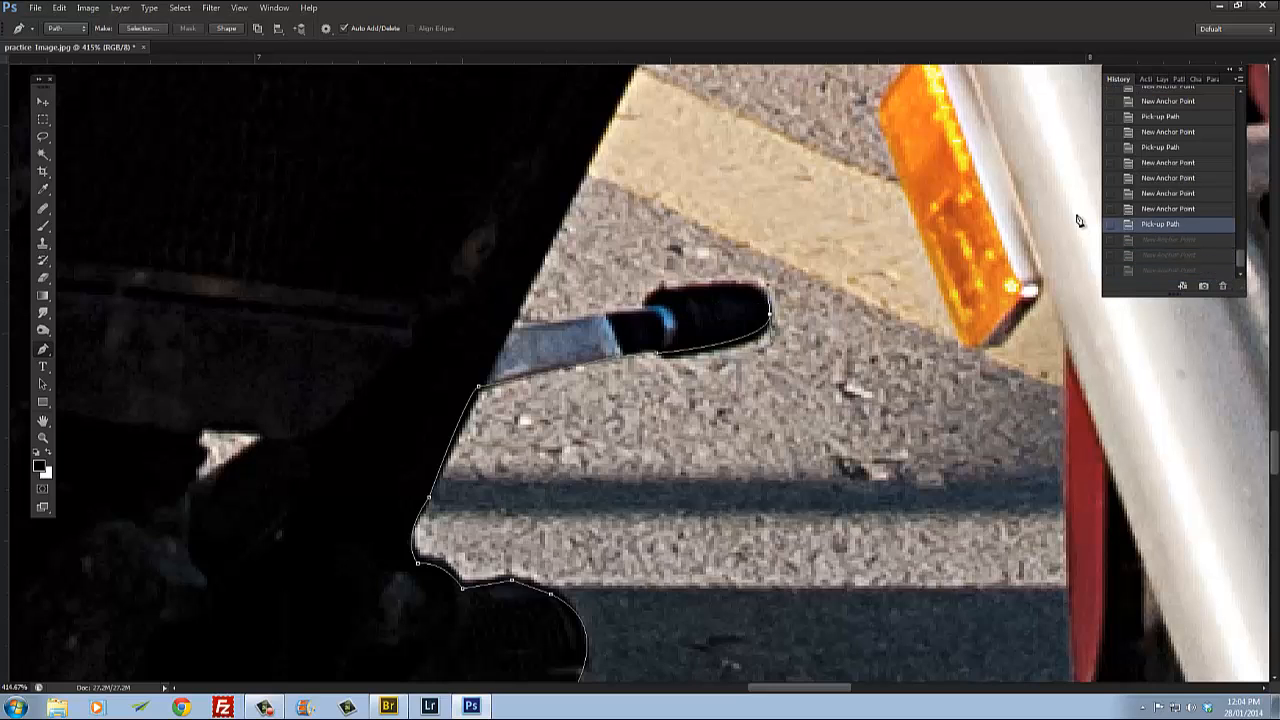
Step: Trace around the footpeg's rubber end and back along the peg toward the frame with anchor points
click(770, 317)
drag(737, 285, 648, 318)
alt+click(737, 286)
click(664, 288)
alt+click(648, 318)
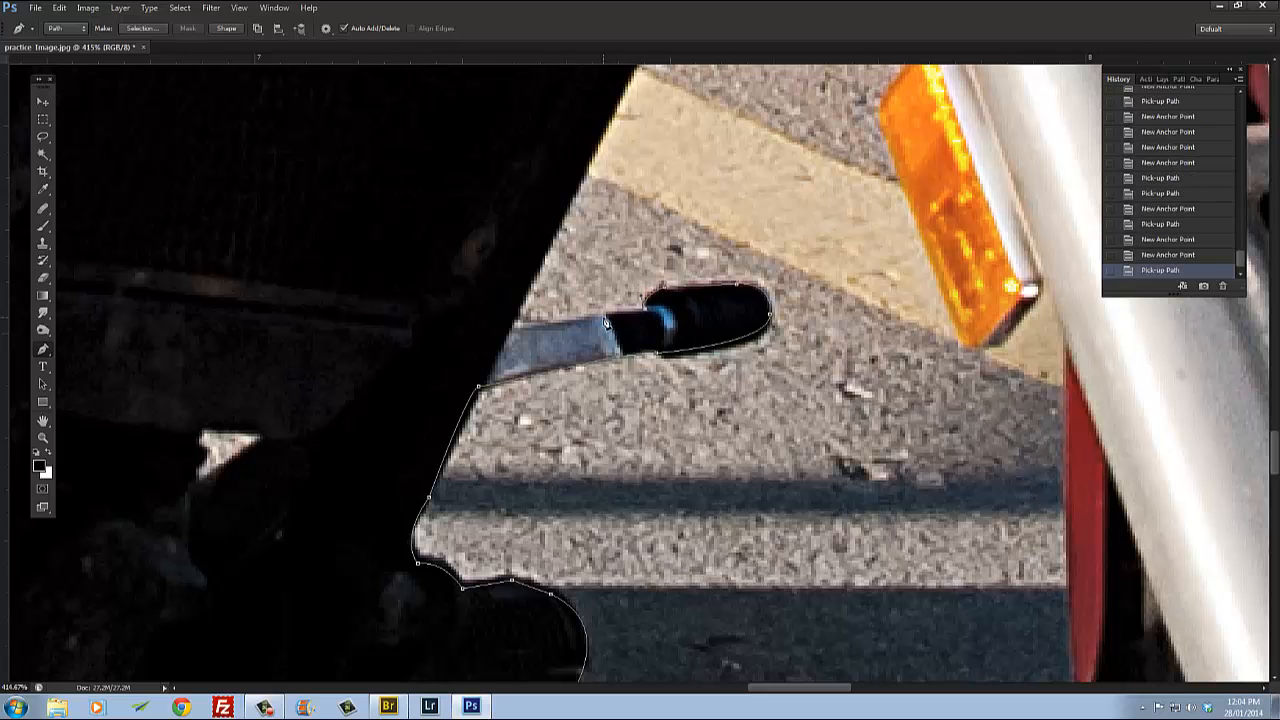
click(608, 320)
click(511, 328)
Step: Trace along the frame's front edge down to where it meets the fork leg
drag(658, 78, 600, 283)
click(651, 118)
drag(703, 187, 570, 615)
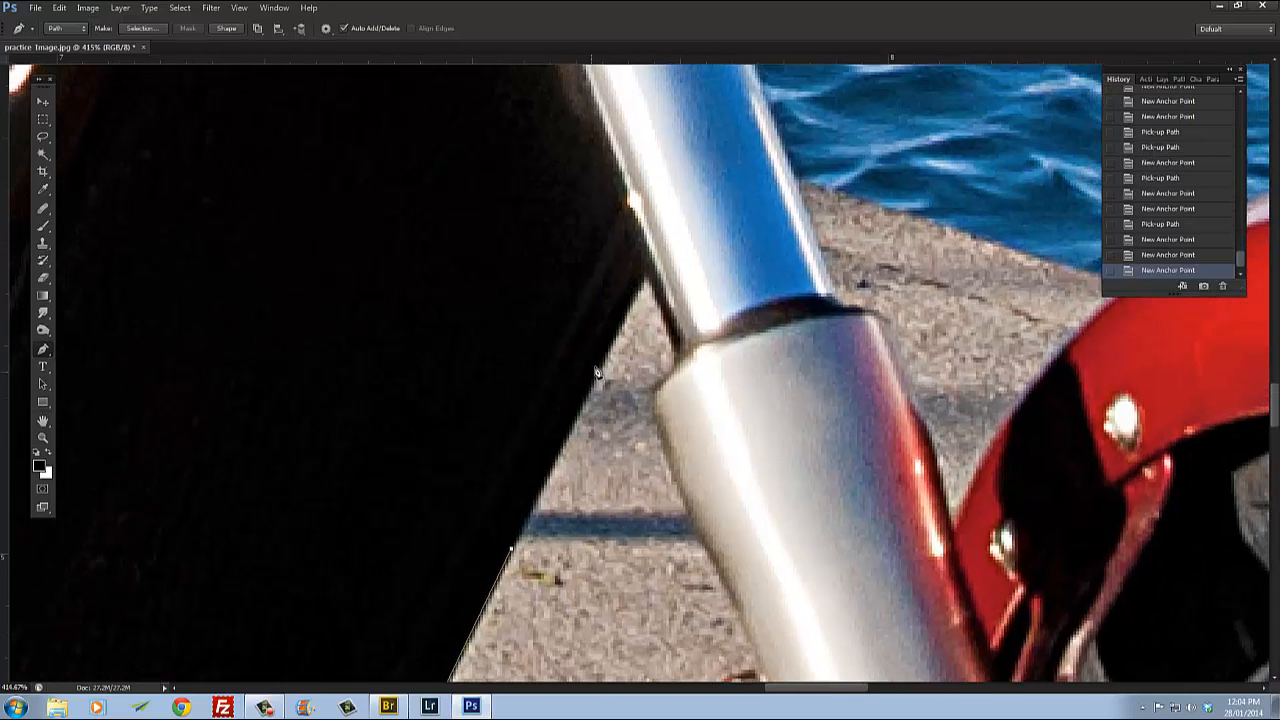
click(646, 275)
click(680, 360)
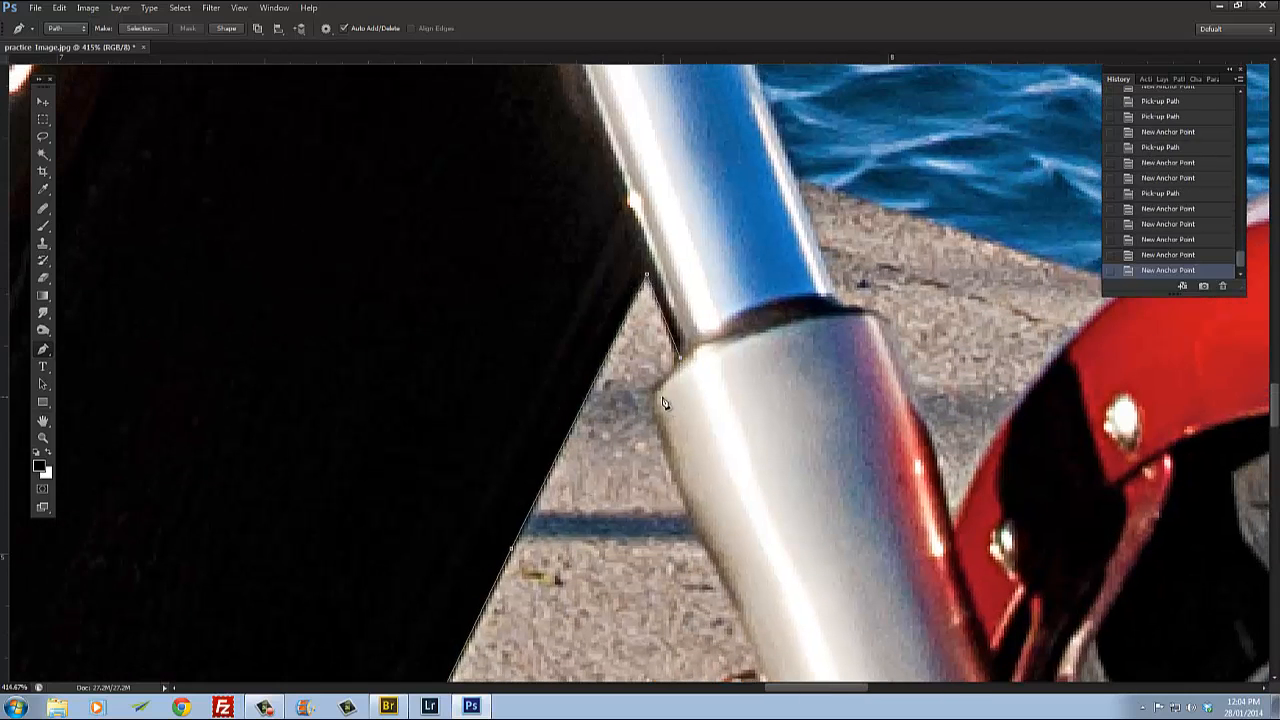
click(657, 390)
click(658, 424)
Step: Trace down the fork leg's edge to the reflector's upper corner with anchor points
drag(720, 503, 663, 223)
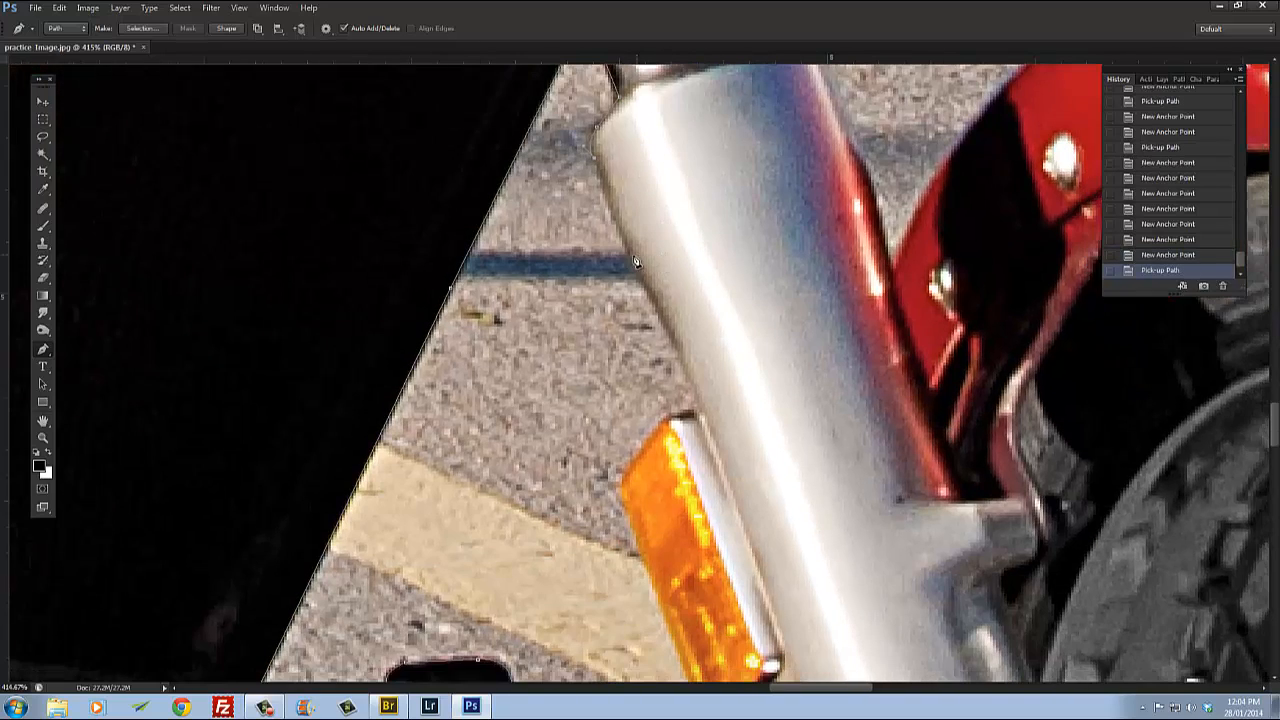
click(648, 286)
click(684, 383)
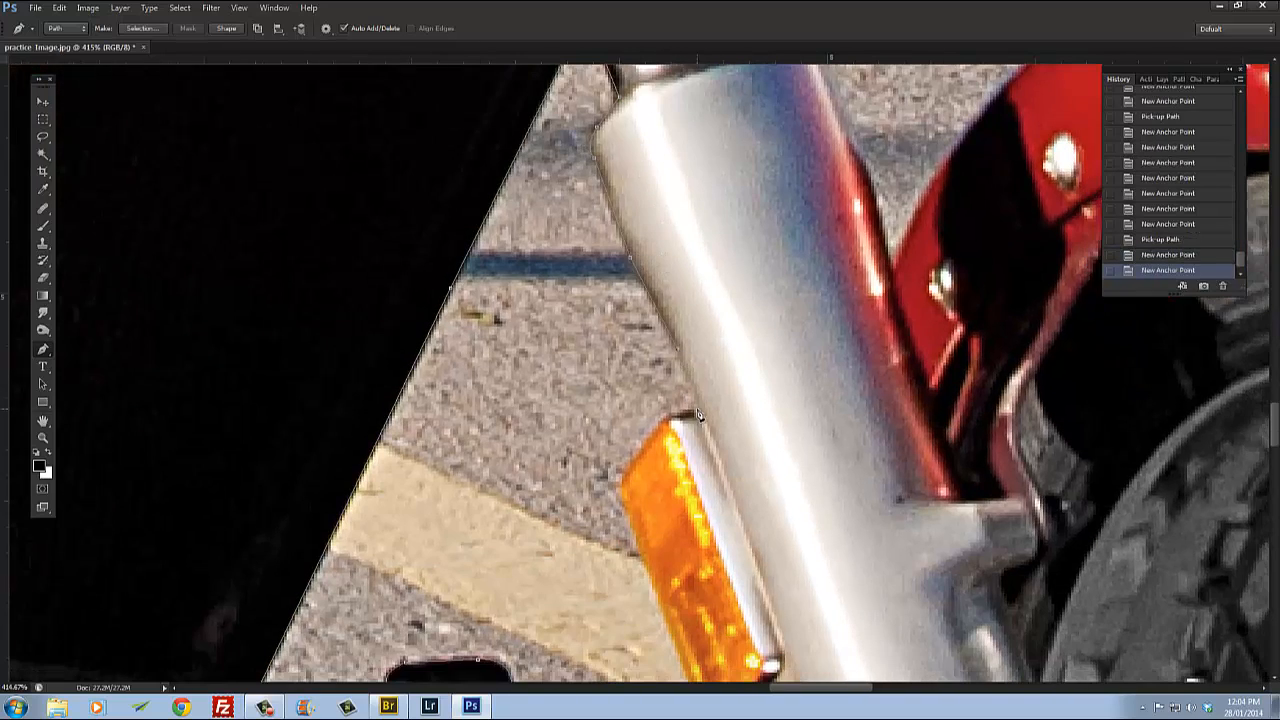
click(693, 413)
click(663, 416)
click(622, 482)
click(622, 502)
Step: Trace around the reflector's bottom corner and continue along the fork leg
drag(648, 505, 613, 271)
click(667, 486)
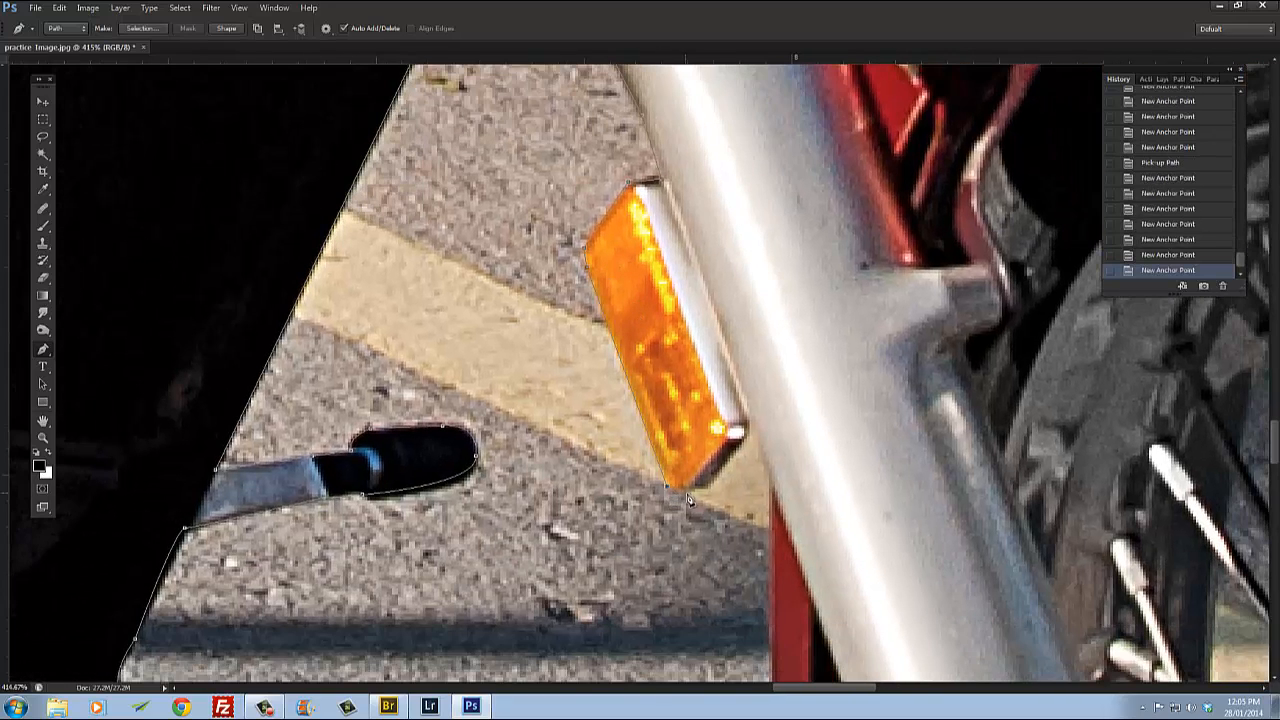
click(687, 491)
click(707, 492)
click(752, 440)
click(787, 480)
Step: Trace down the fork leg to the fender's lower end and along its bottom edge
drag(787, 480, 652, 279)
scroll(697, 371, down, 4)
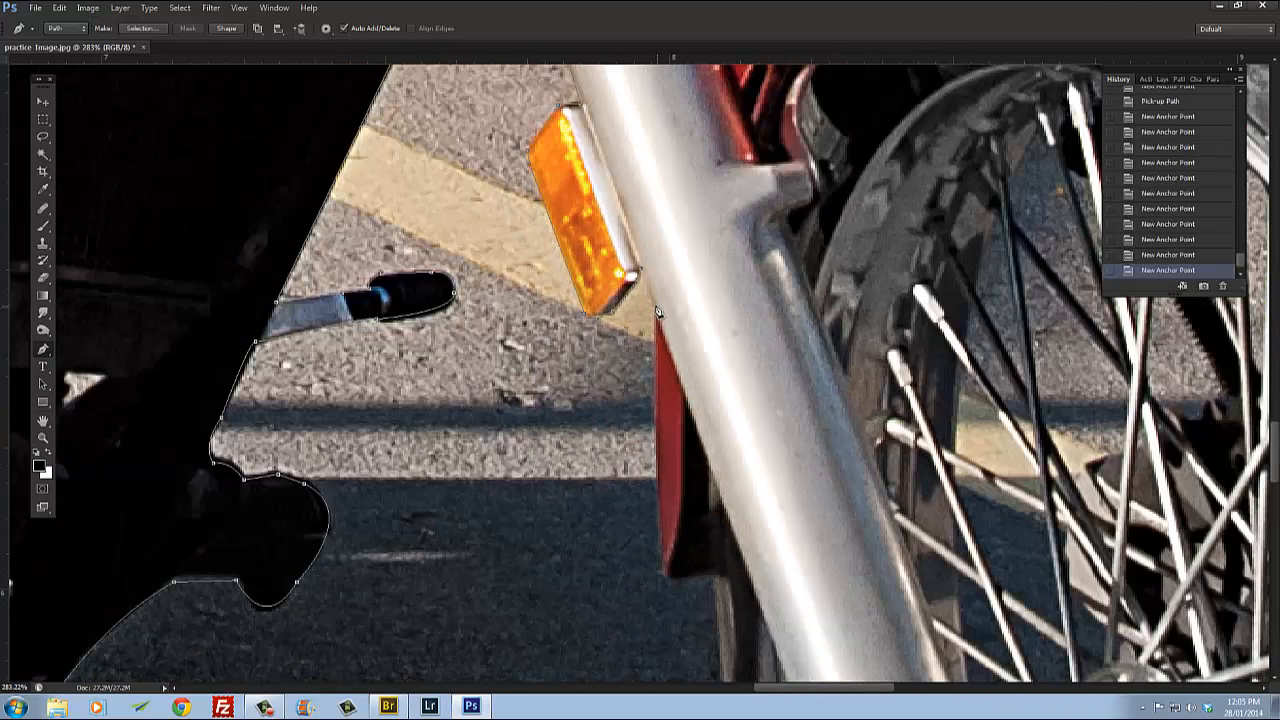
click(658, 314)
click(660, 571)
click(680, 578)
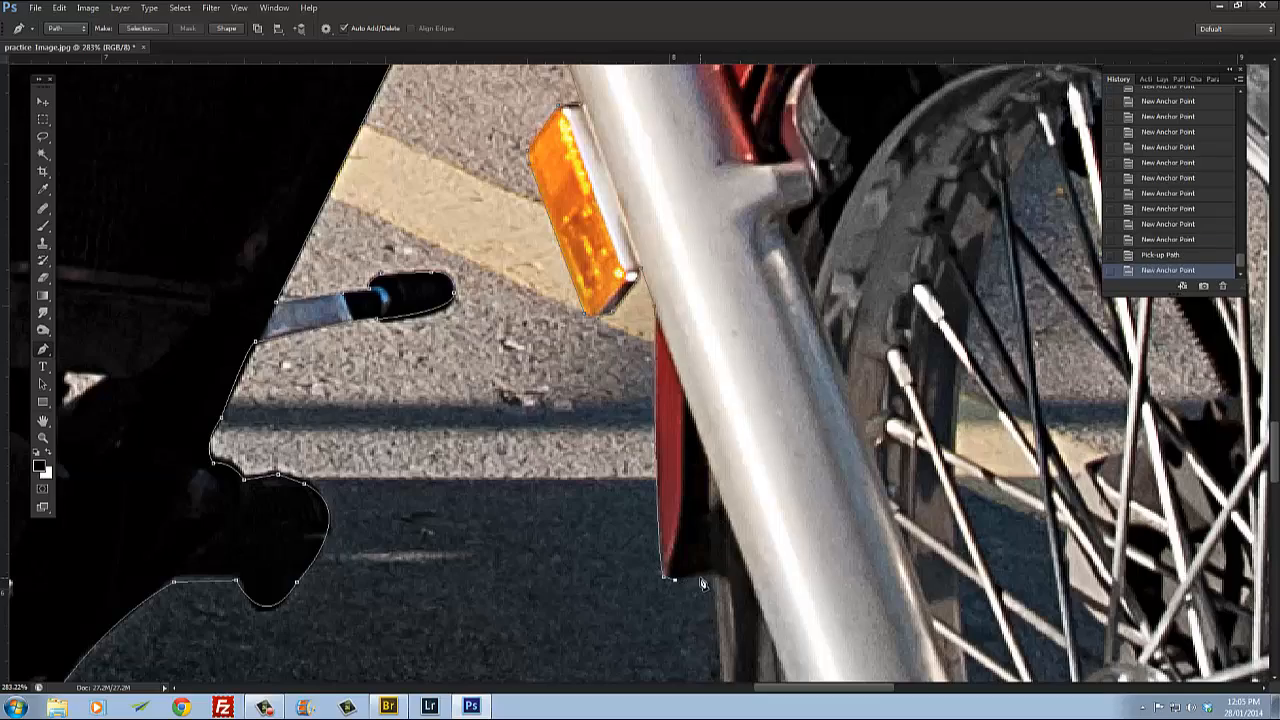
click(698, 578)
click(710, 576)
Step: Place a curved anchor along the front tyre's bottom edge where it meets the ground
drag(793, 627, 588, 237)
scroll(588, 237, down, 4)
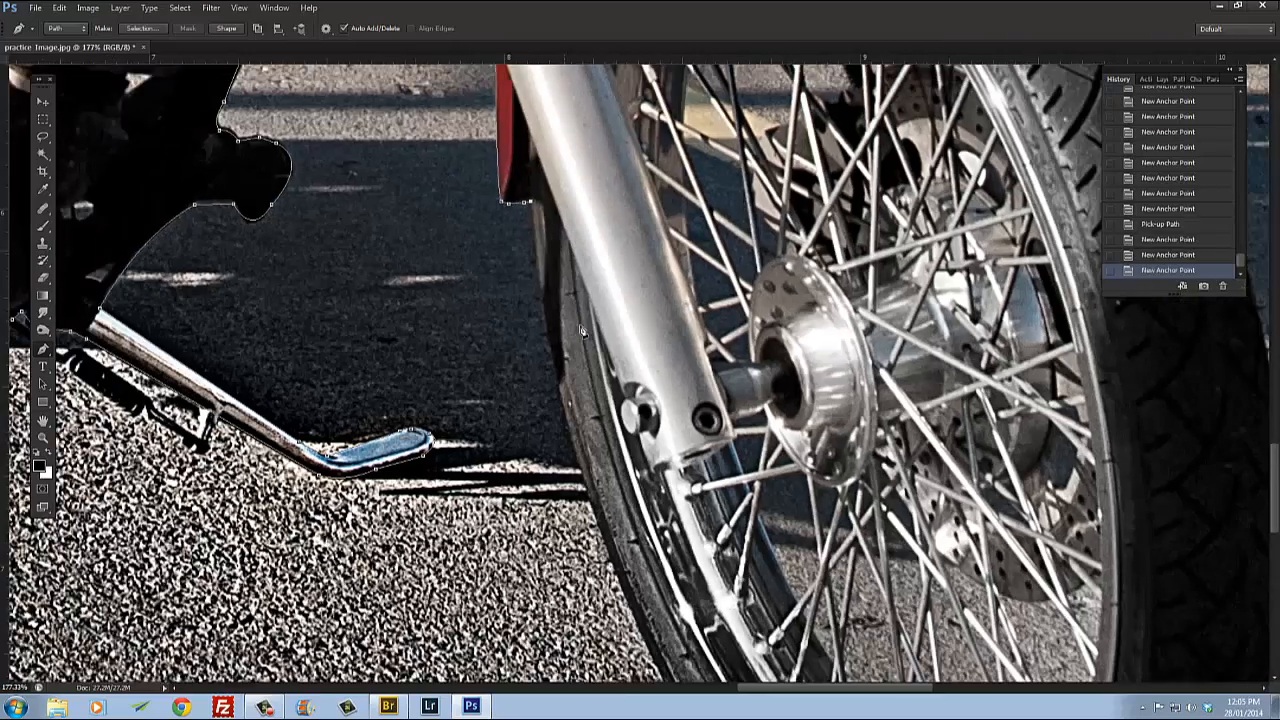
drag(625, 317, 552, 325)
scroll(552, 325, down, 2)
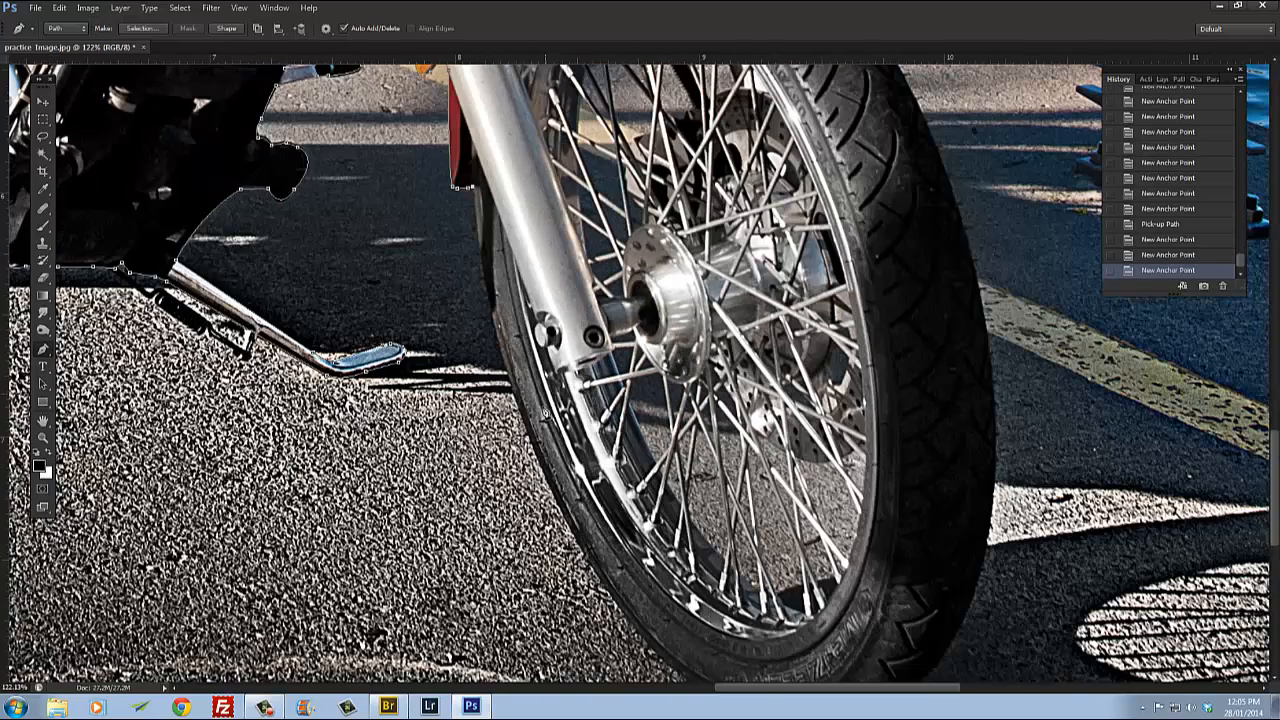
drag(531, 444, 573, 528)
alt+click(531, 444)
drag(658, 408, 572, 284)
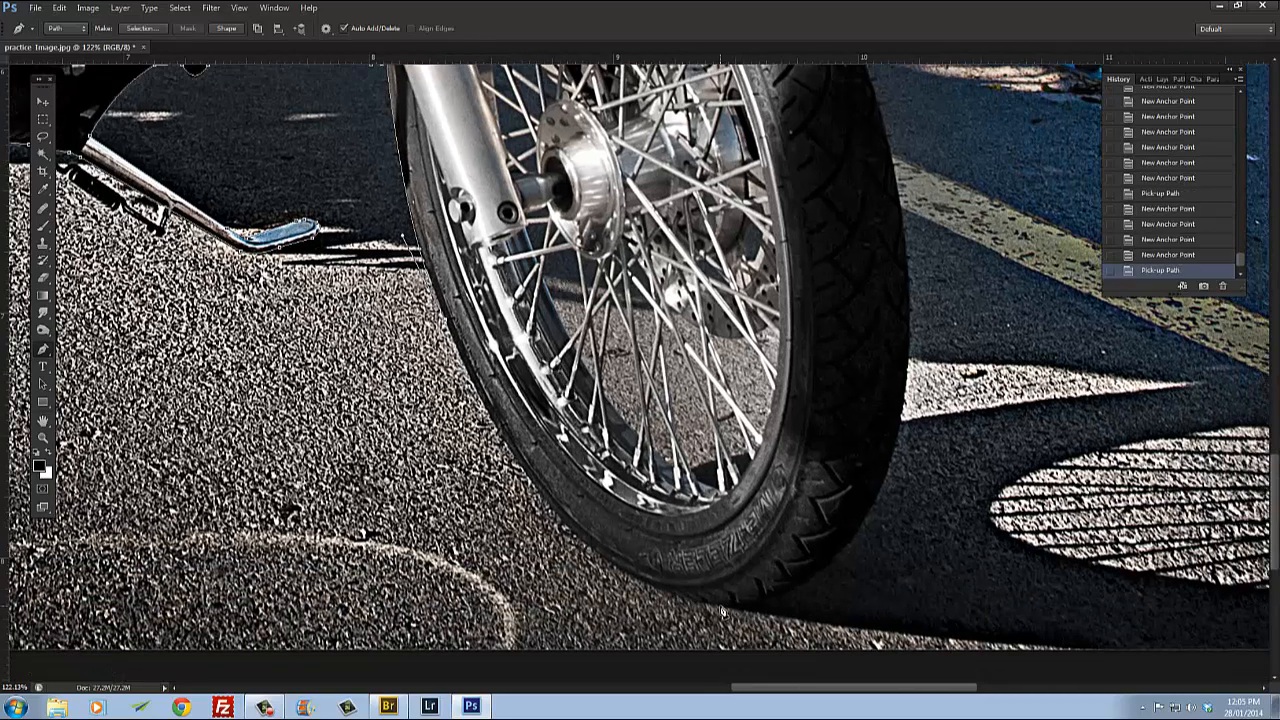
drag(721, 608, 886, 606)
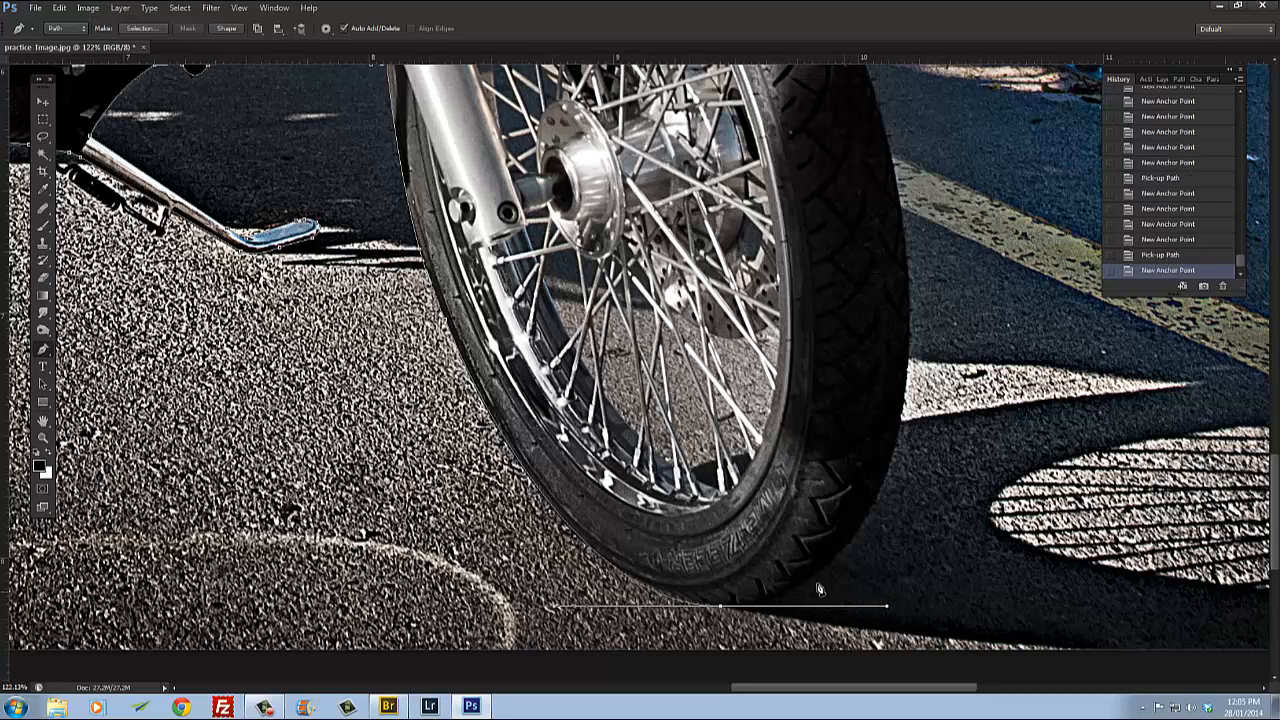
click(720, 609)
Step: Trace up the front tyre's outer edge with curved anchors toward the fender
drag(885, 508, 683, 557)
drag(715, 352, 710, 80)
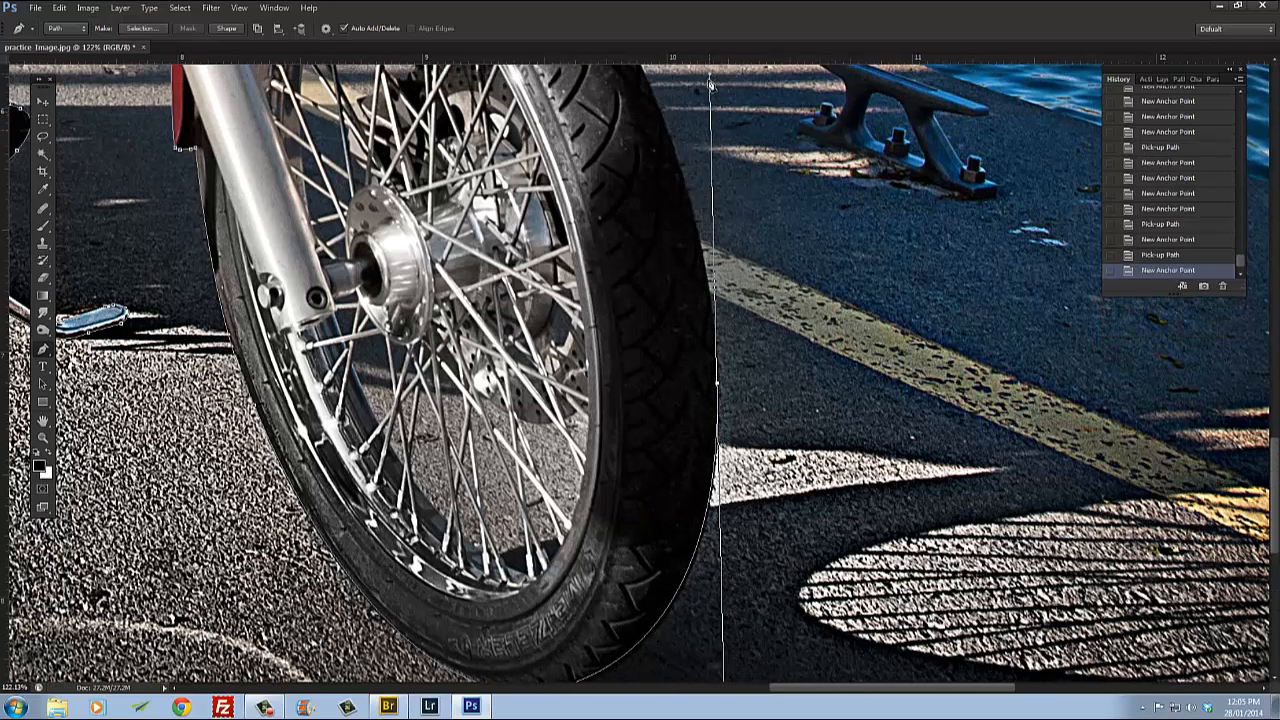
alt+click(717, 385)
drag(728, 277, 739, 432)
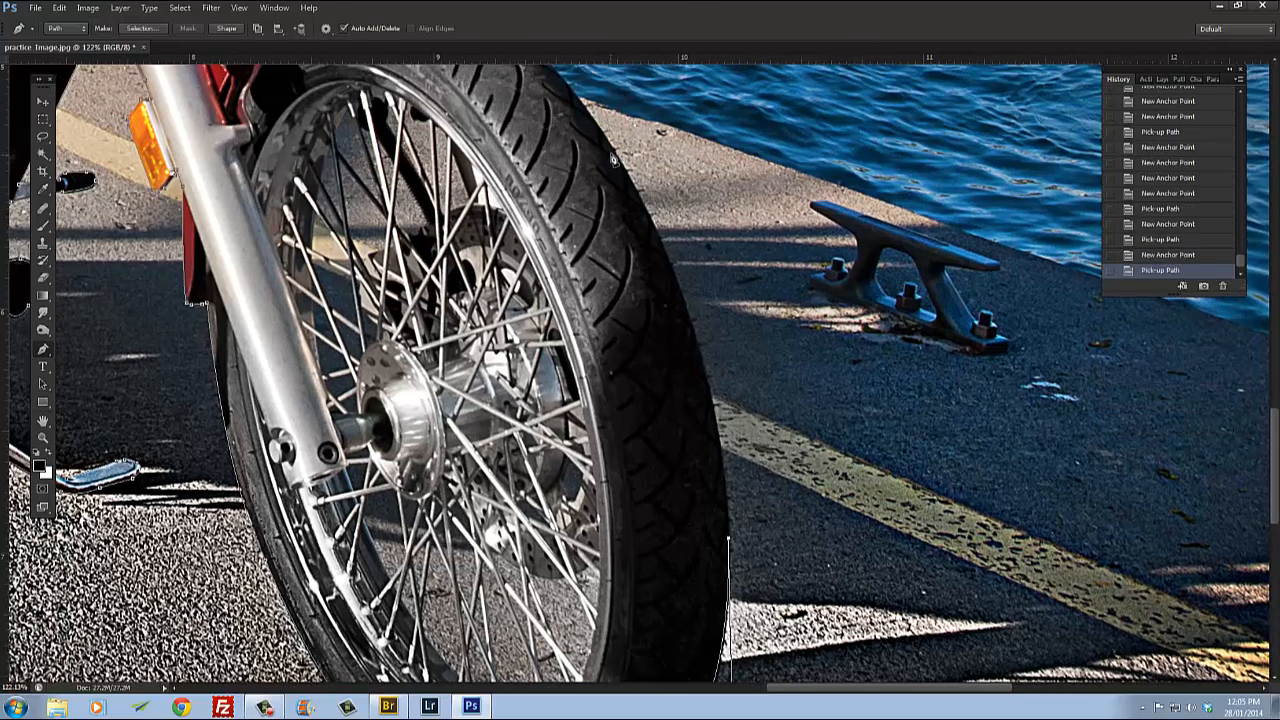
drag(614, 159, 512, 170)
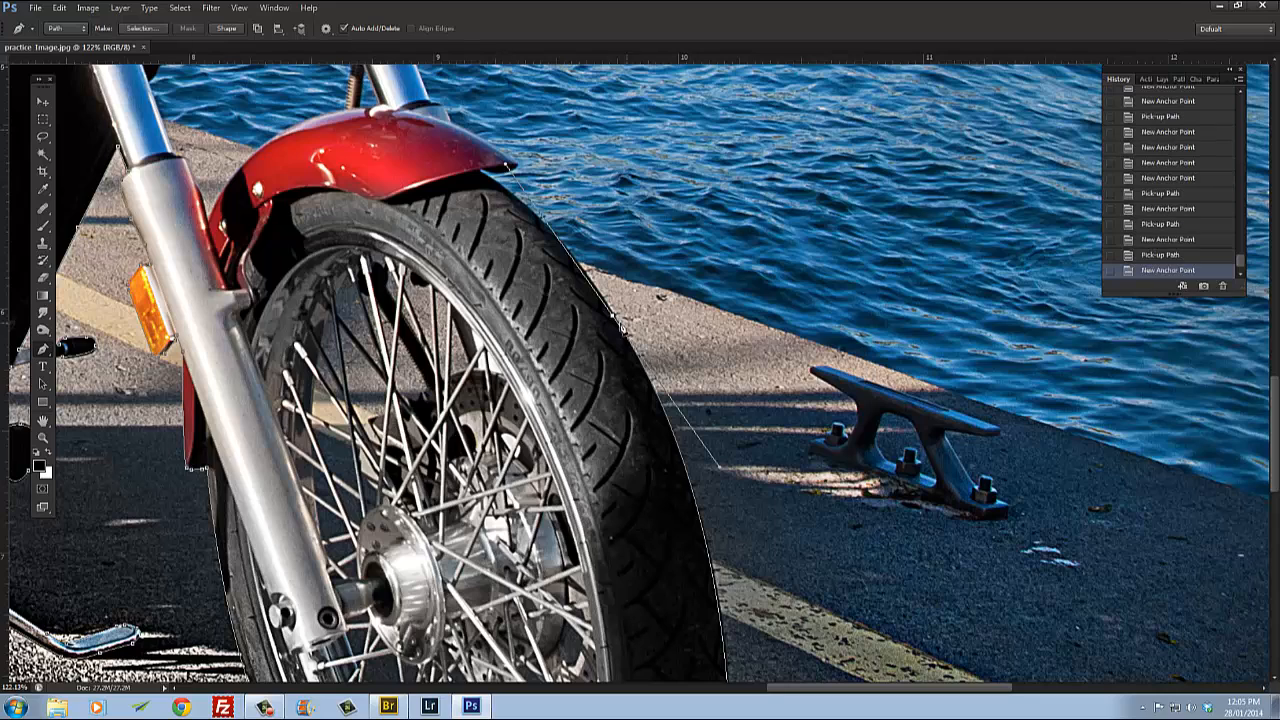
click(614, 321)
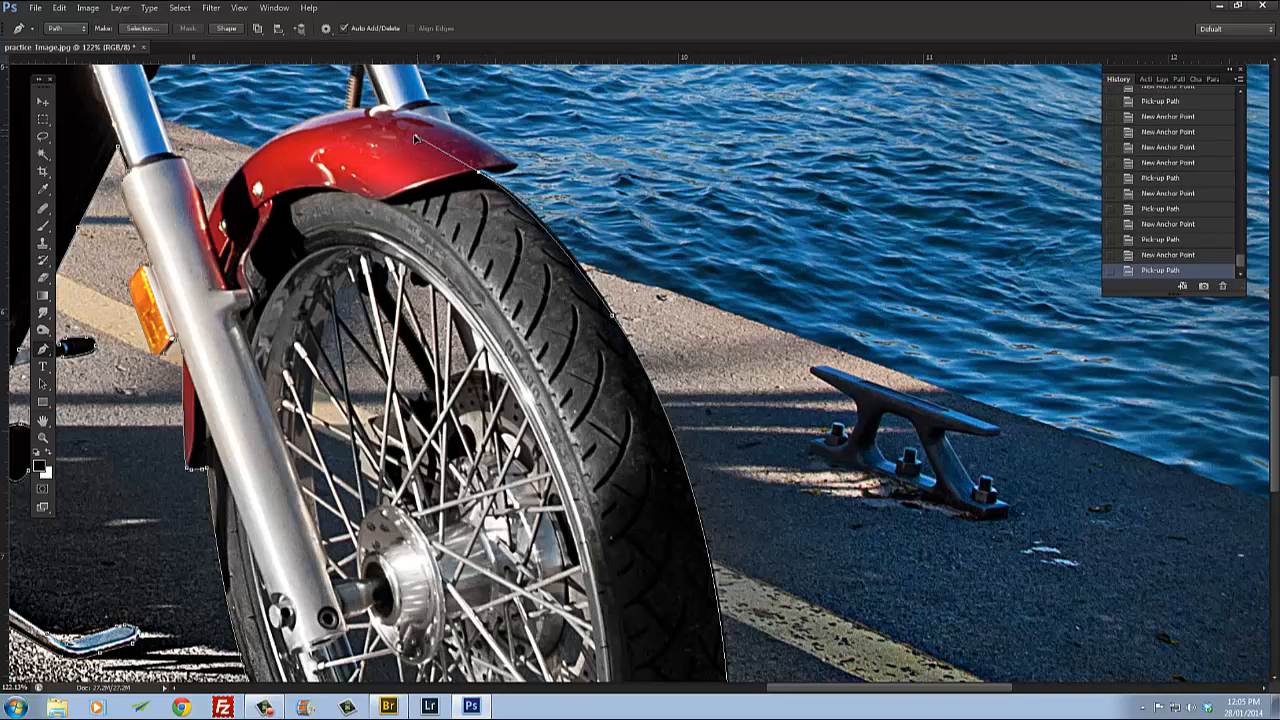
Step: Trace around the front fender's pointed tip with anchor points
drag(436, 162, 465, 196)
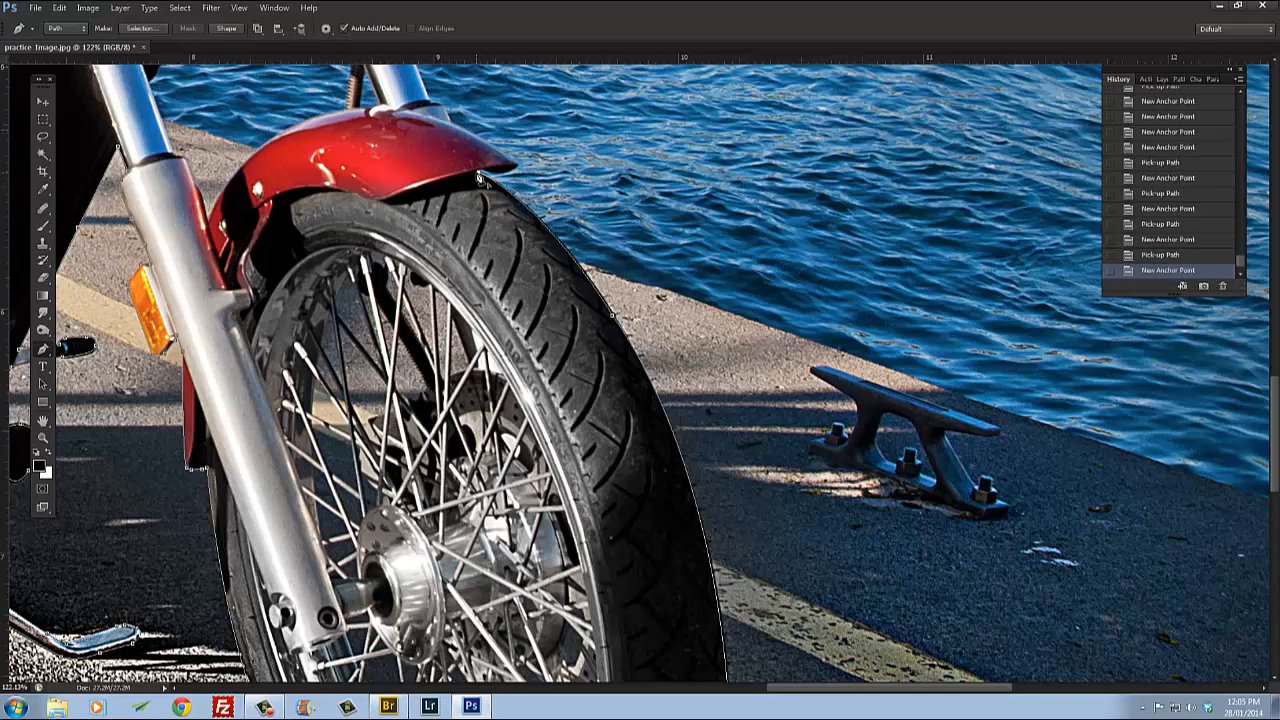
click(479, 173)
click(499, 173)
click(509, 171)
click(516, 164)
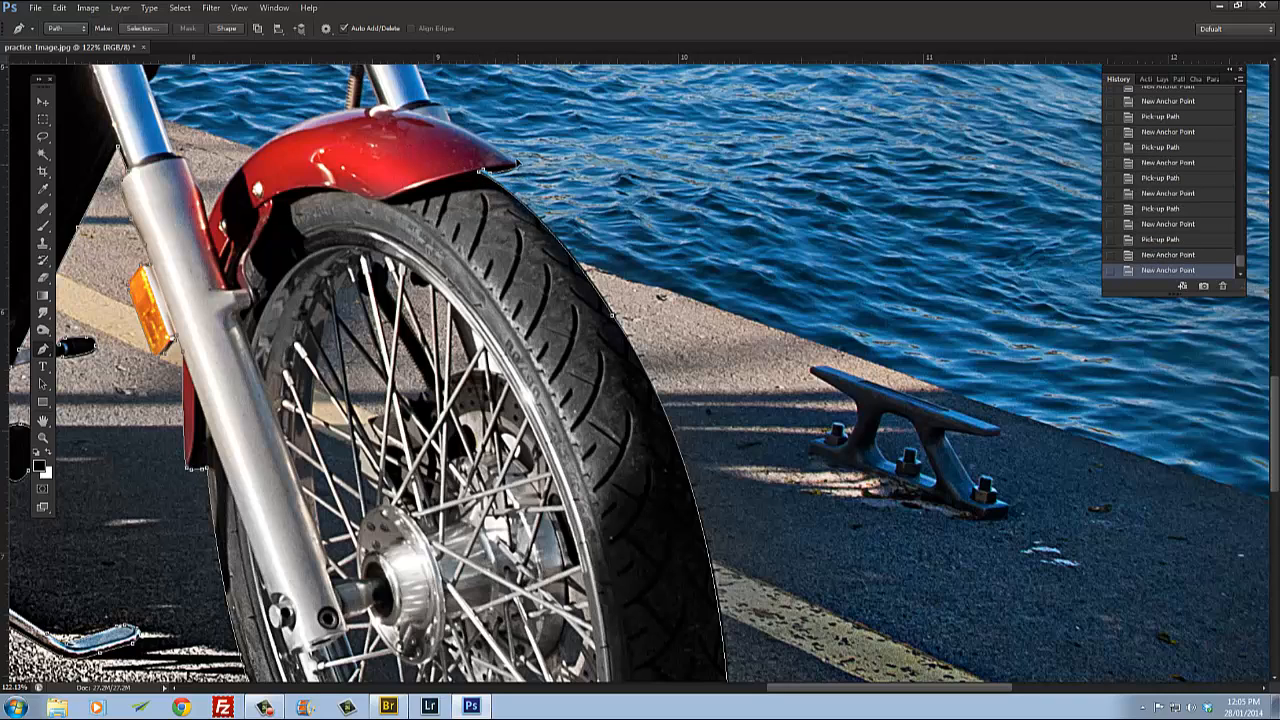
click(521, 170)
click(519, 172)
Step: Trace along the fender's top and up the fork tube to the turn signal's bracket
click(449, 136)
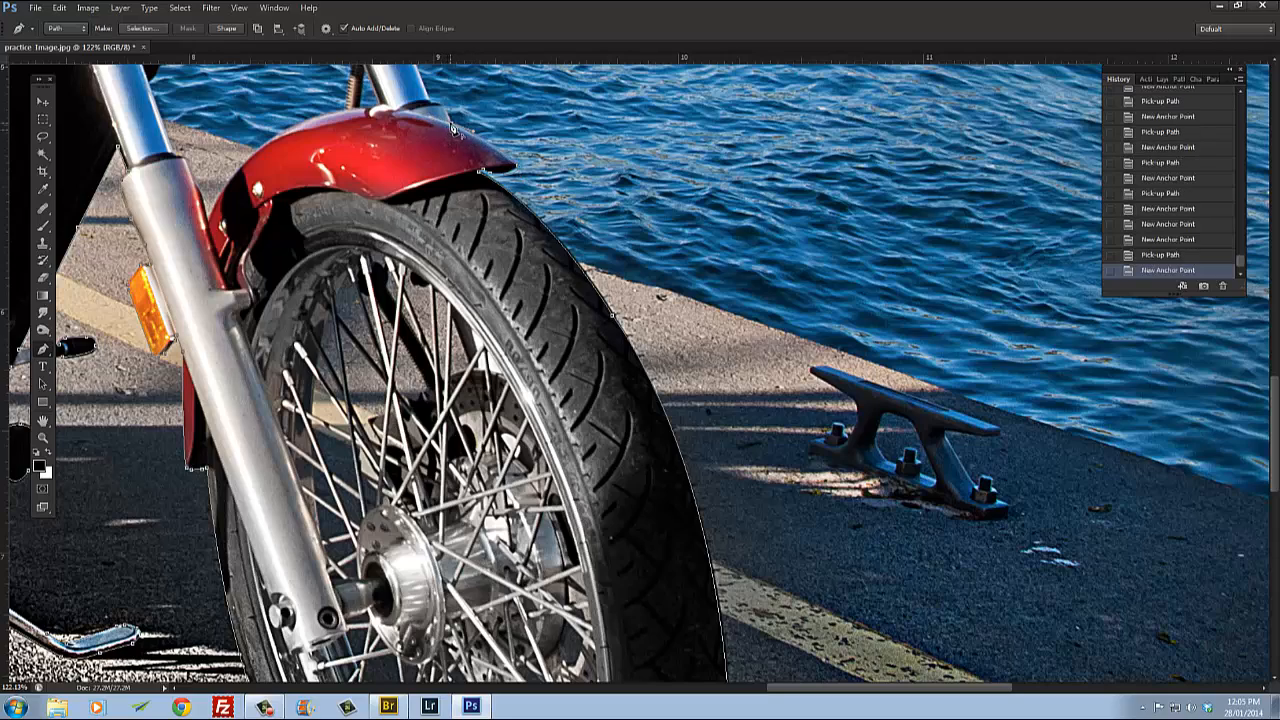
drag(452, 130, 586, 422)
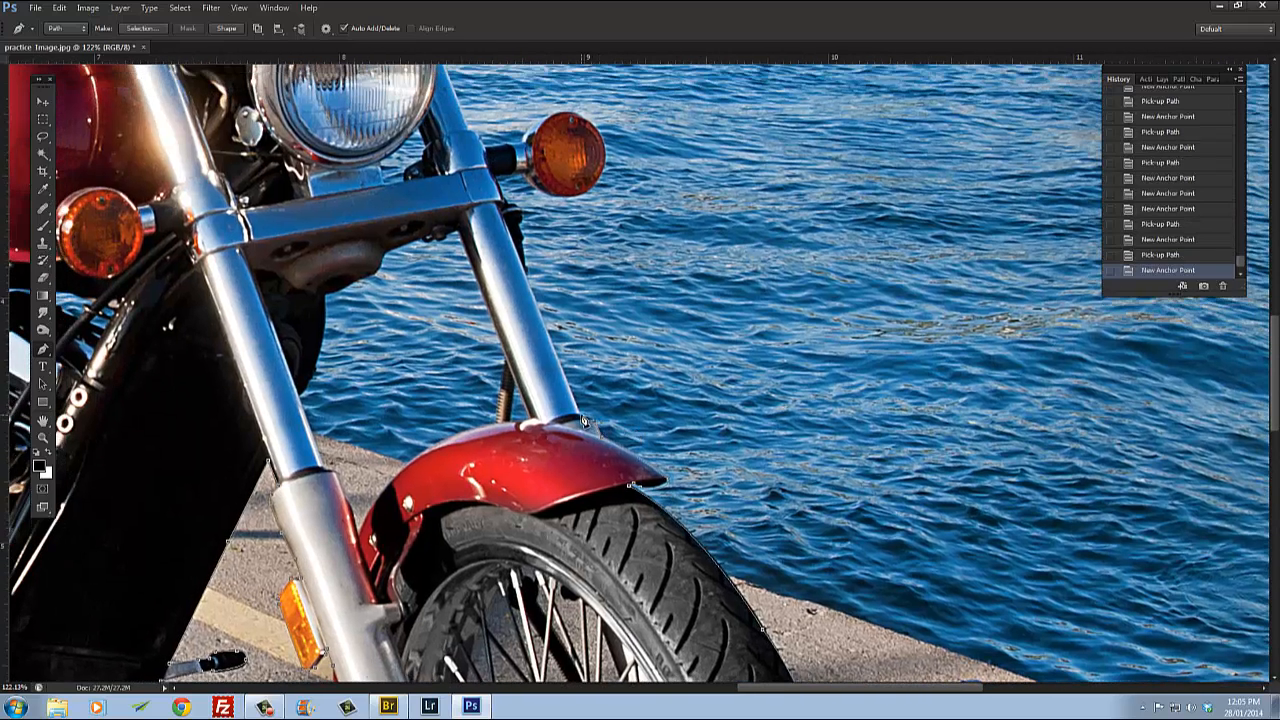
click(584, 420)
click(529, 283)
click(524, 240)
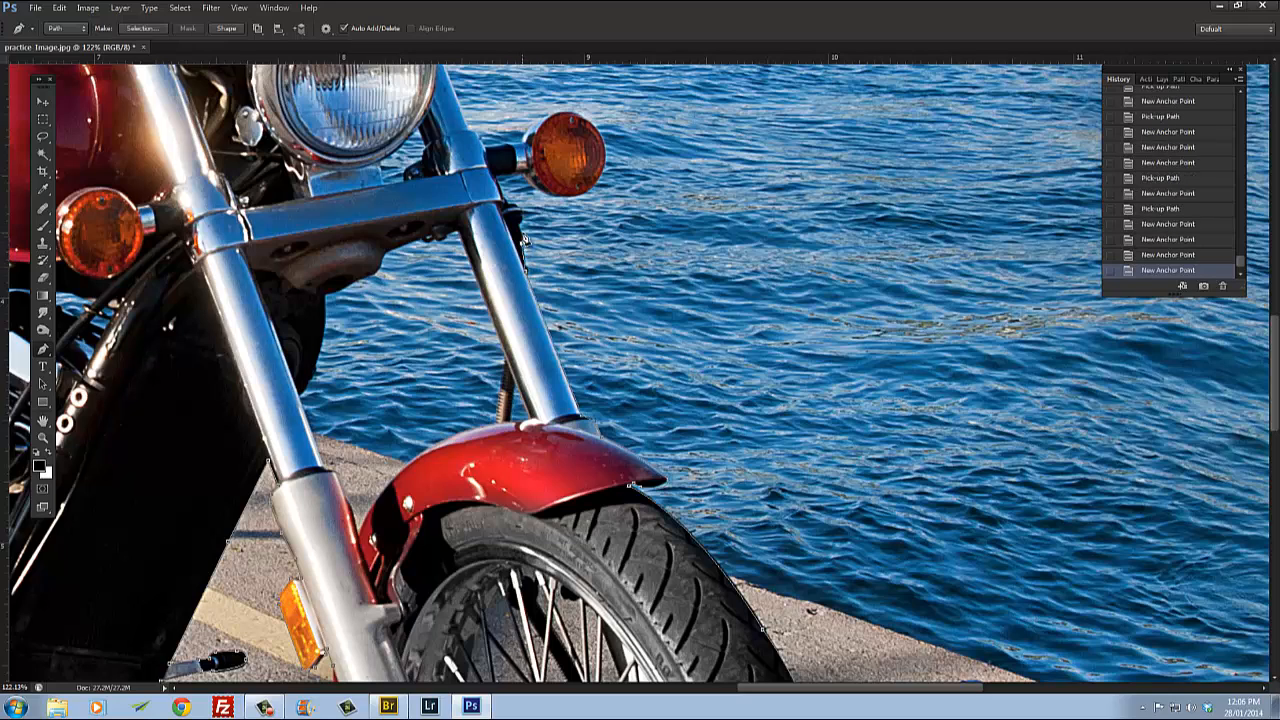
click(522, 224)
click(512, 216)
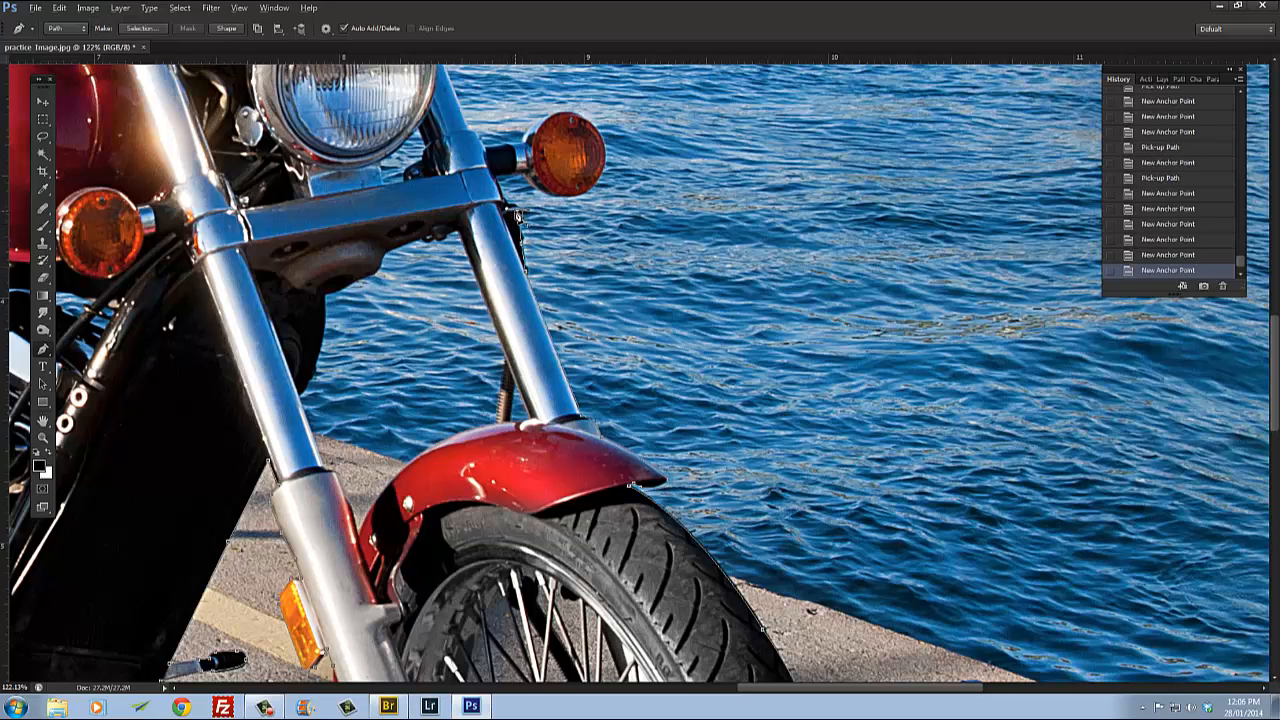
click(517, 214)
click(507, 207)
click(502, 197)
click(505, 186)
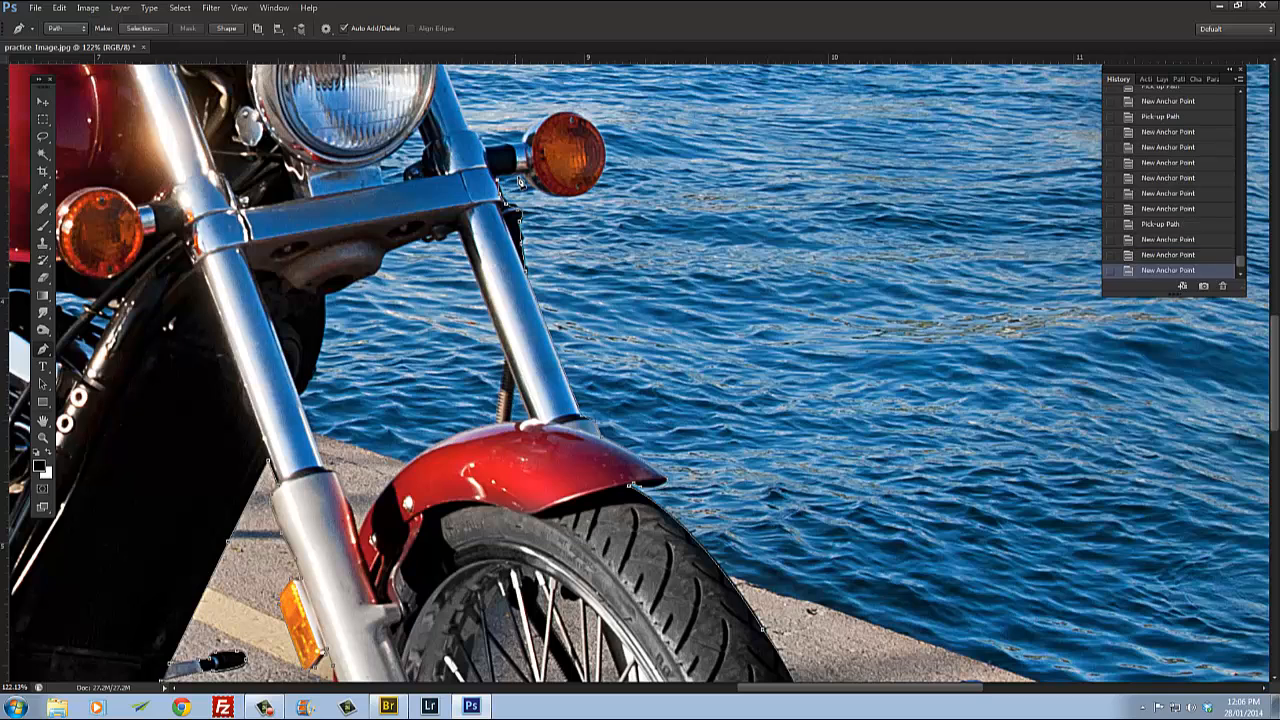
click(524, 180)
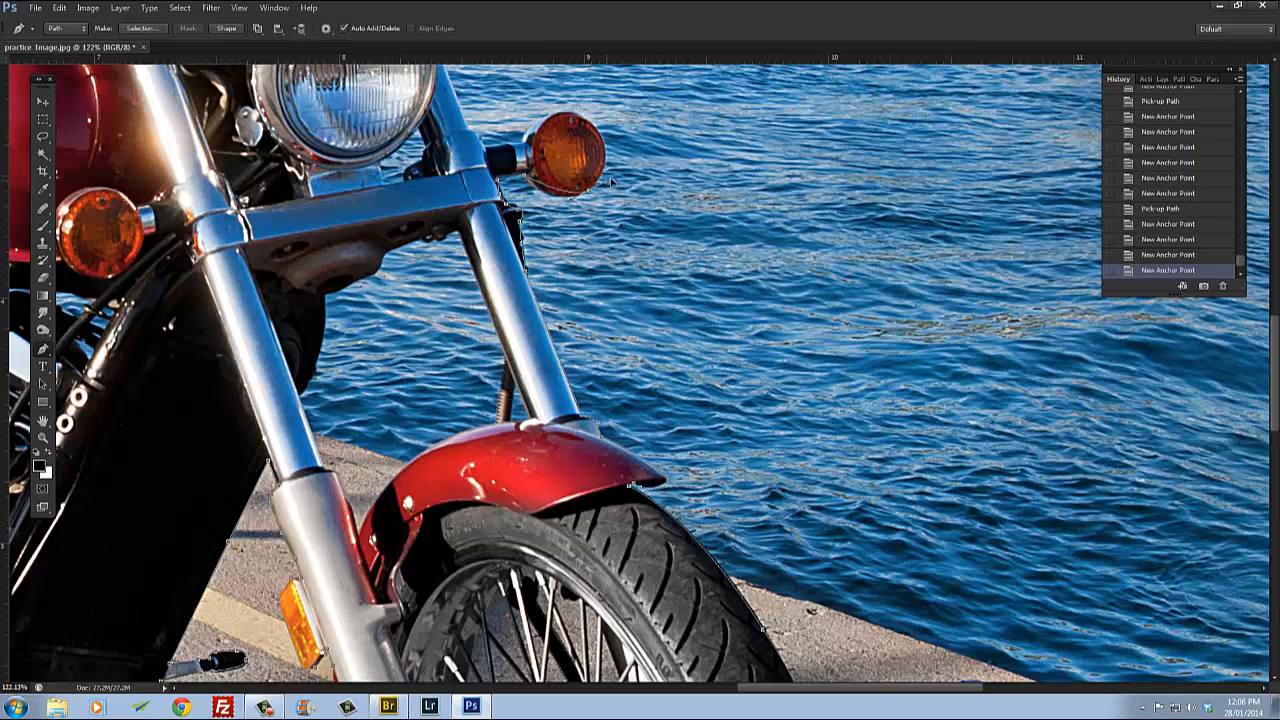
Step: Trace around the turn signal lamp and its stalk back to the fork
drag(630, 174, 650, 284)
alt+click(588, 191)
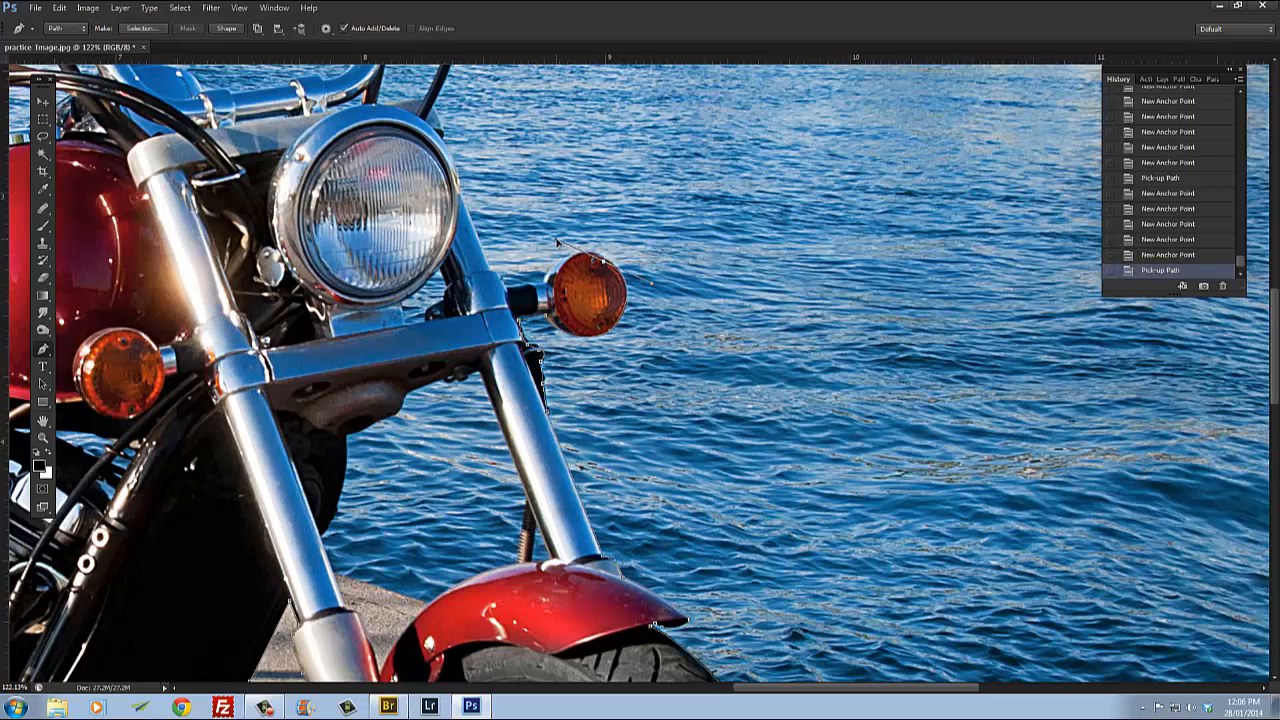
alt+click(604, 265)
mouse_move(566, 261)
mouse_down()
mouse_move(542, 279)
mouse_move(557, 277)
mouse_up()
click(563, 267)
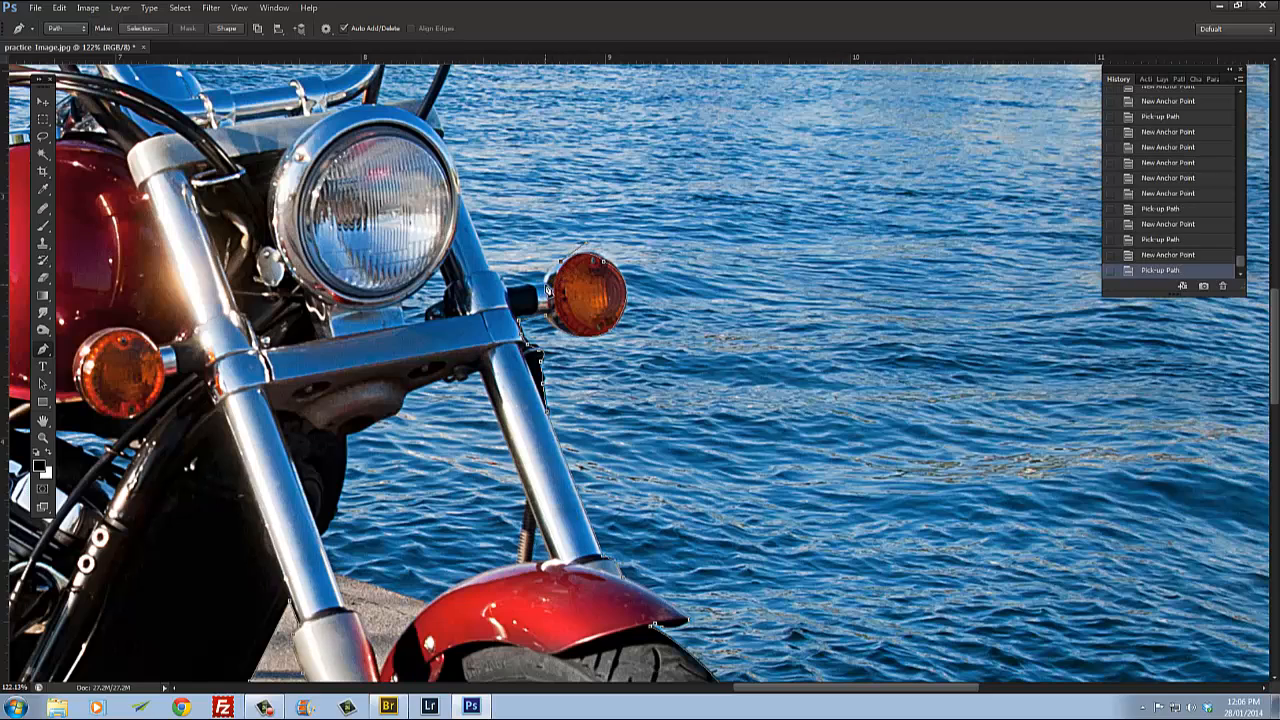
drag(546, 288, 545, 298)
alt+click(545, 287)
click(507, 287)
click(497, 276)
click(463, 198)
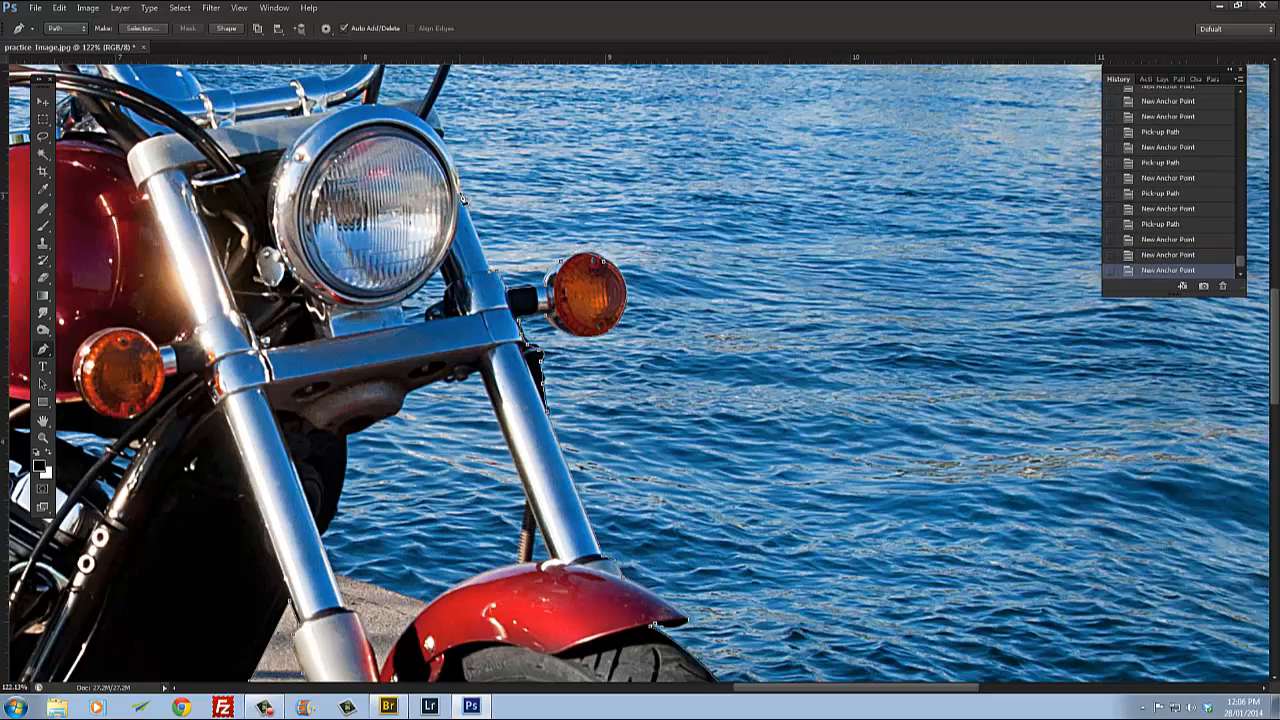
Step: Trace up the fork and along the headlight rim's edge with anchor points
click(462, 196)
drag(463, 198, 518, 412)
scroll(524, 406, up, 4)
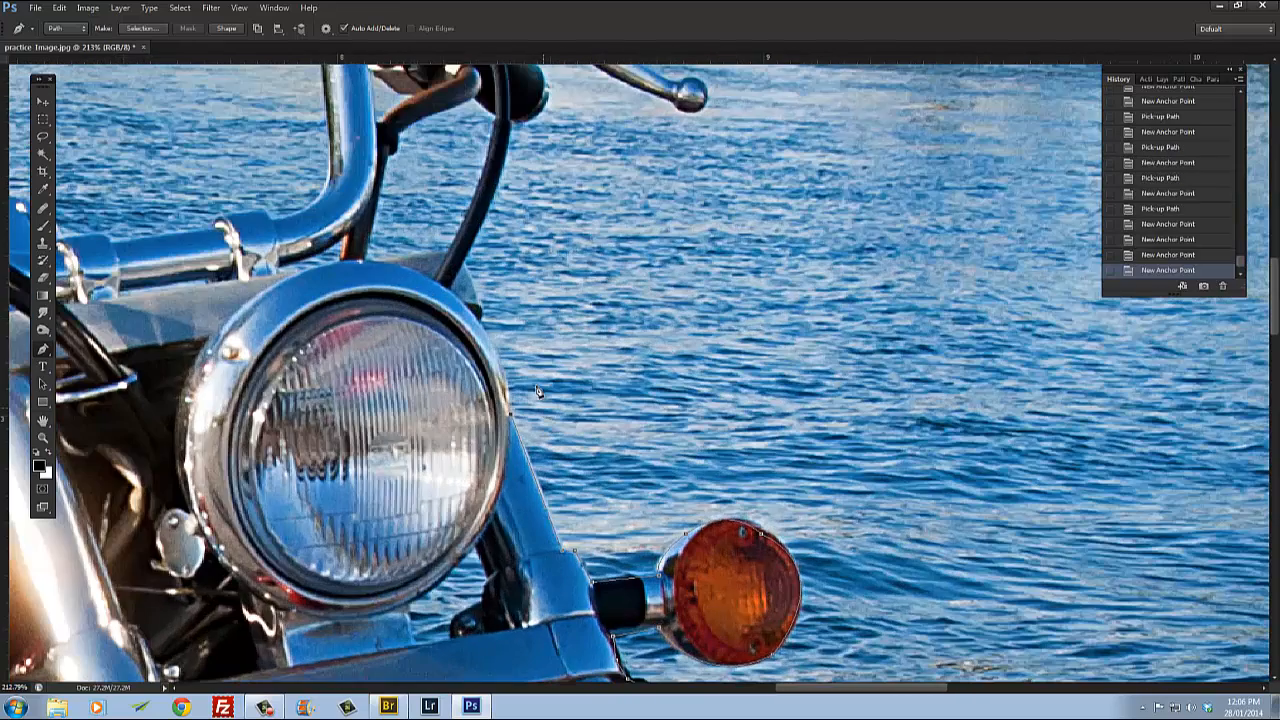
click(488, 340)
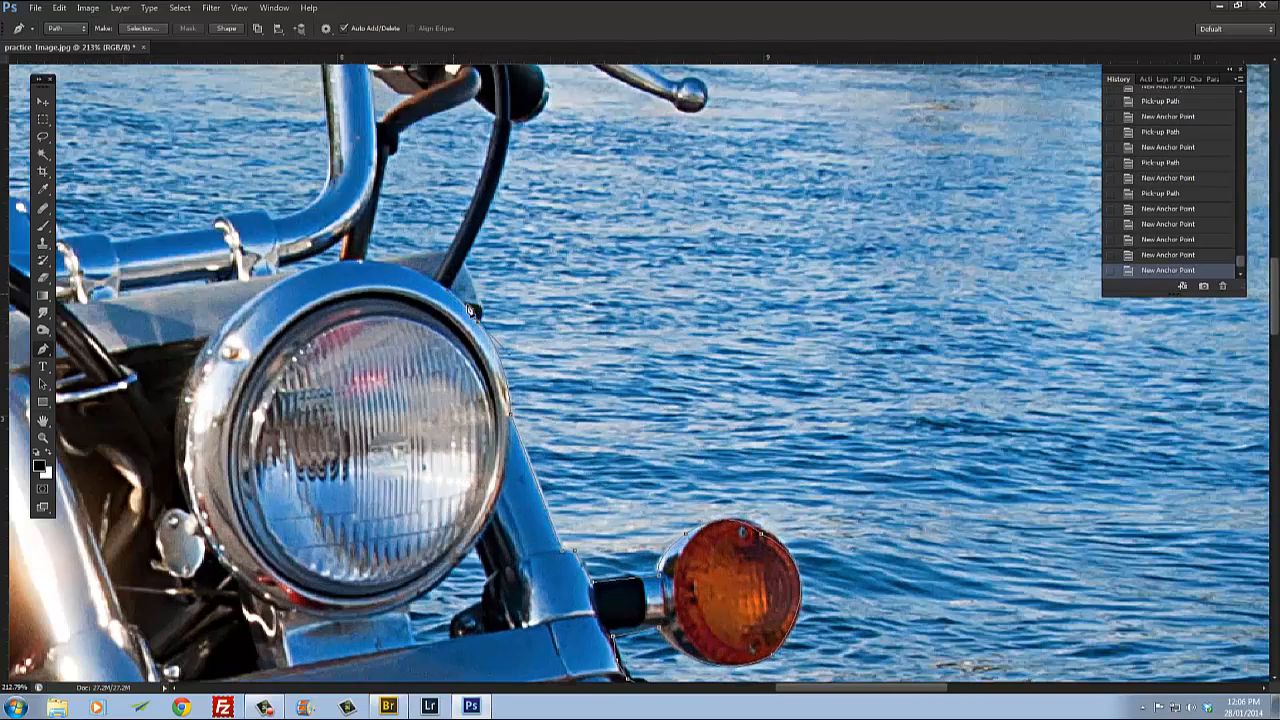
alt+click(478, 321)
click(477, 292)
click(468, 268)
Step: Trace along the brake cable to the handlebar grip's end with anchor points
scroll(563, 393, up, 3)
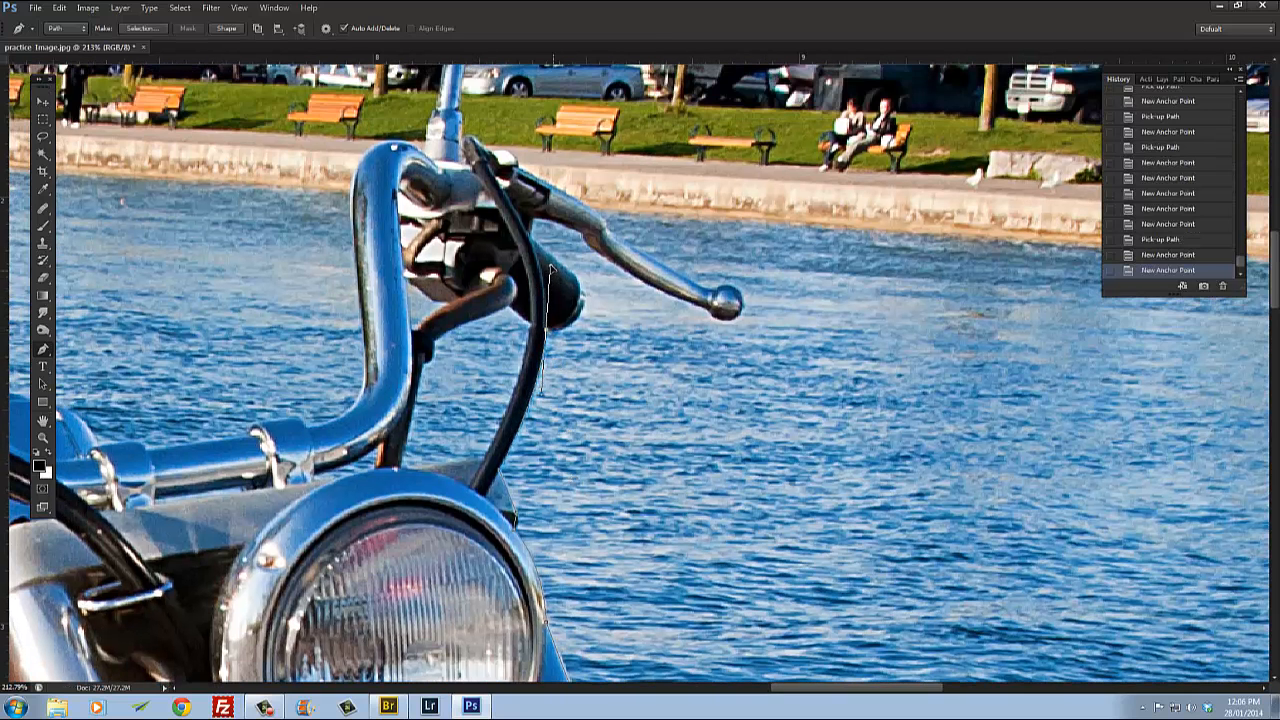
click(550, 270)
alt+click(546, 329)
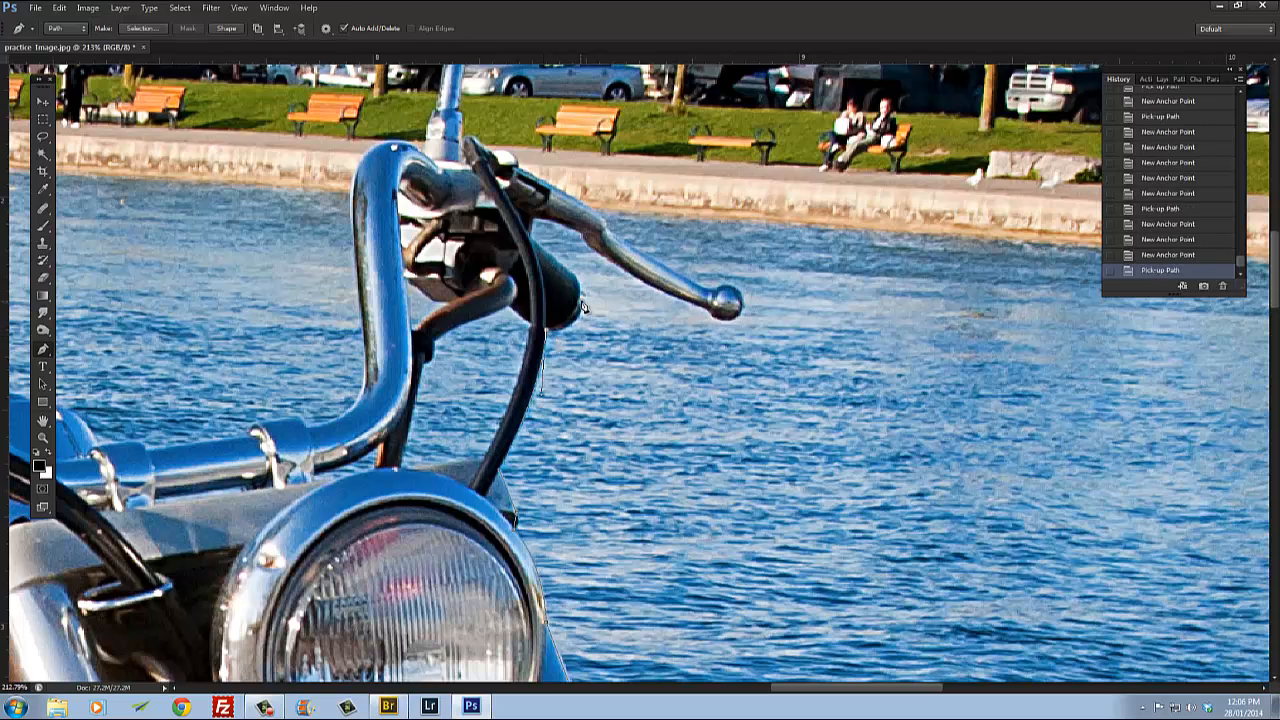
drag(582, 299, 587, 268)
alt+click(584, 300)
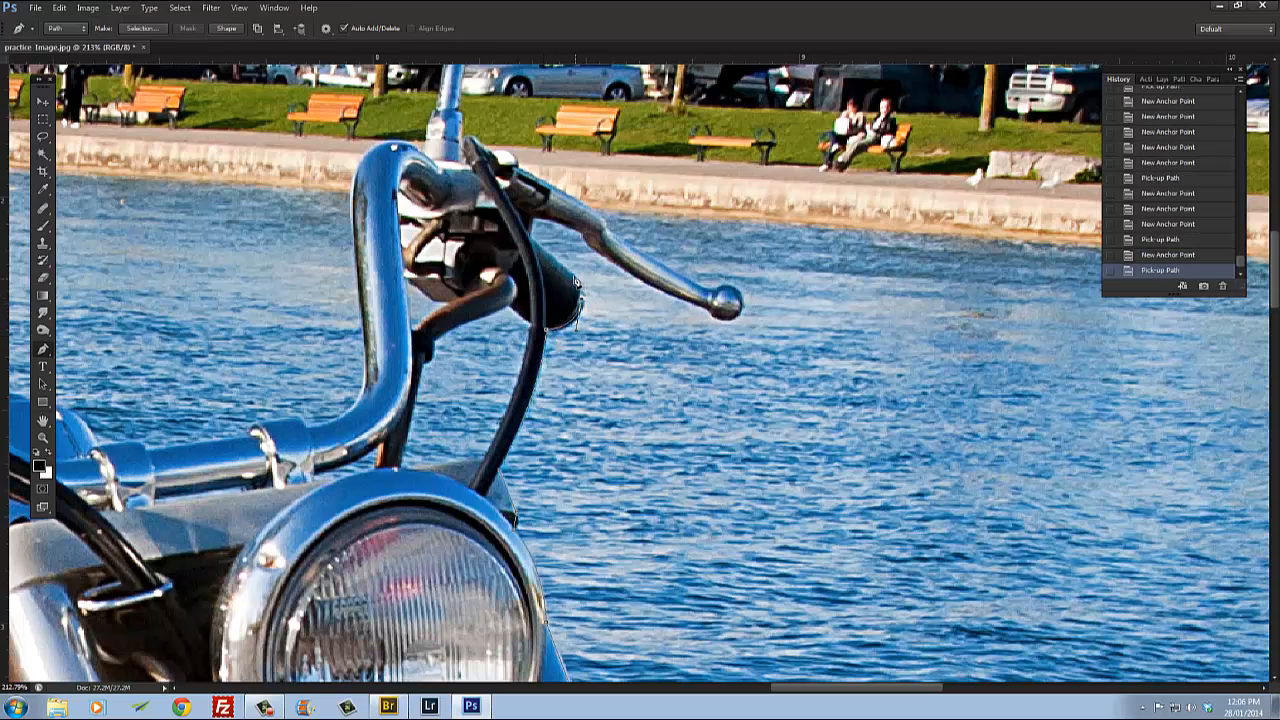
Step: Trace along the brake lever from the grip out toward its tip
click(574, 280)
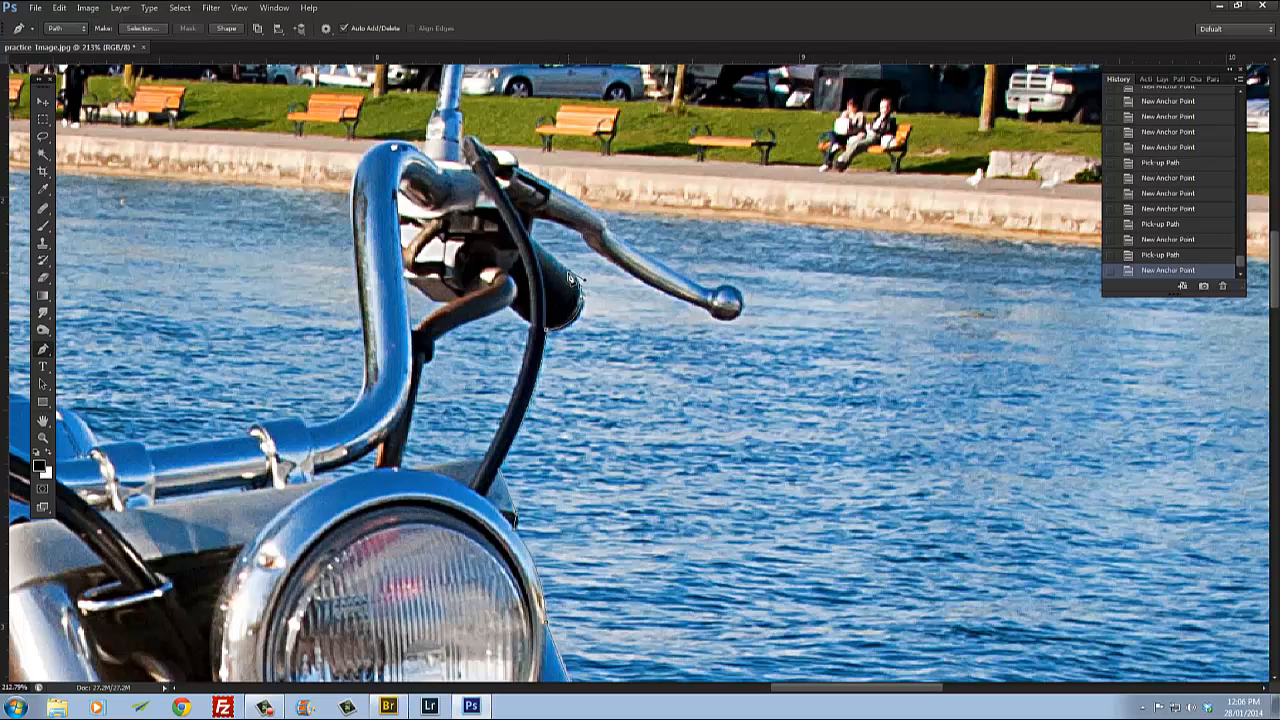
alt+click(569, 275)
click(530, 238)
click(533, 219)
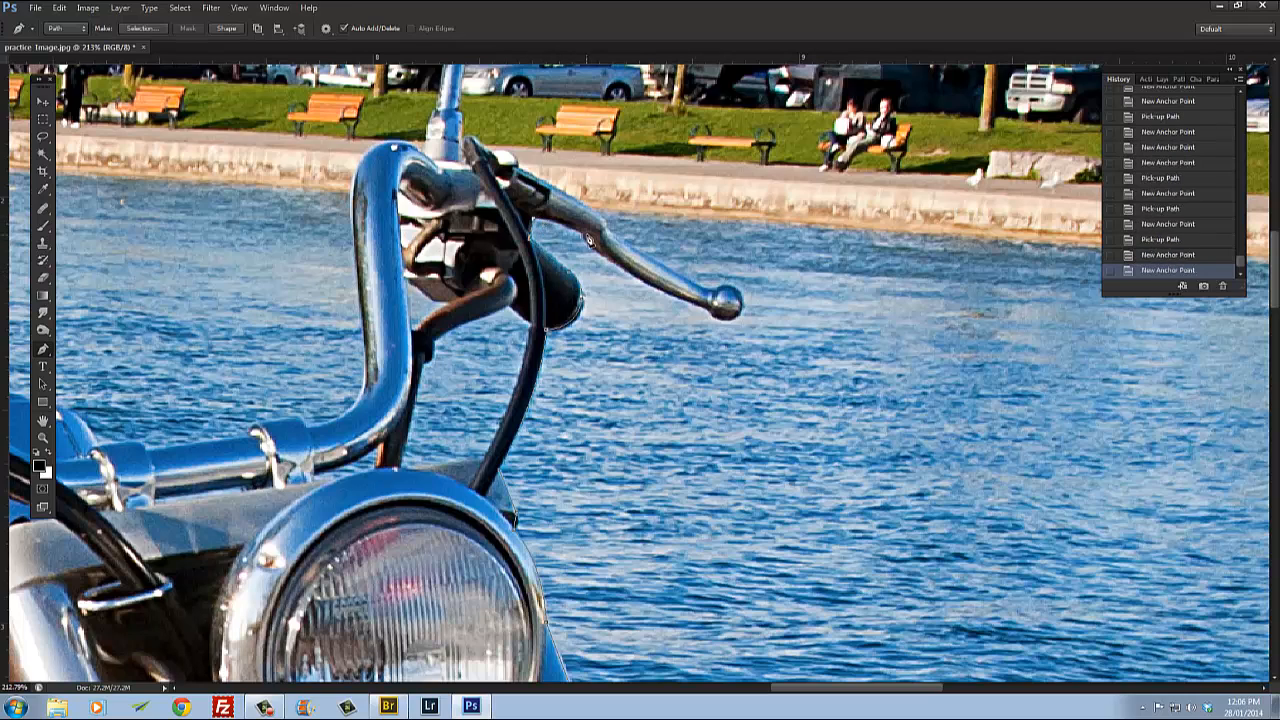
click(584, 237)
click(602, 253)
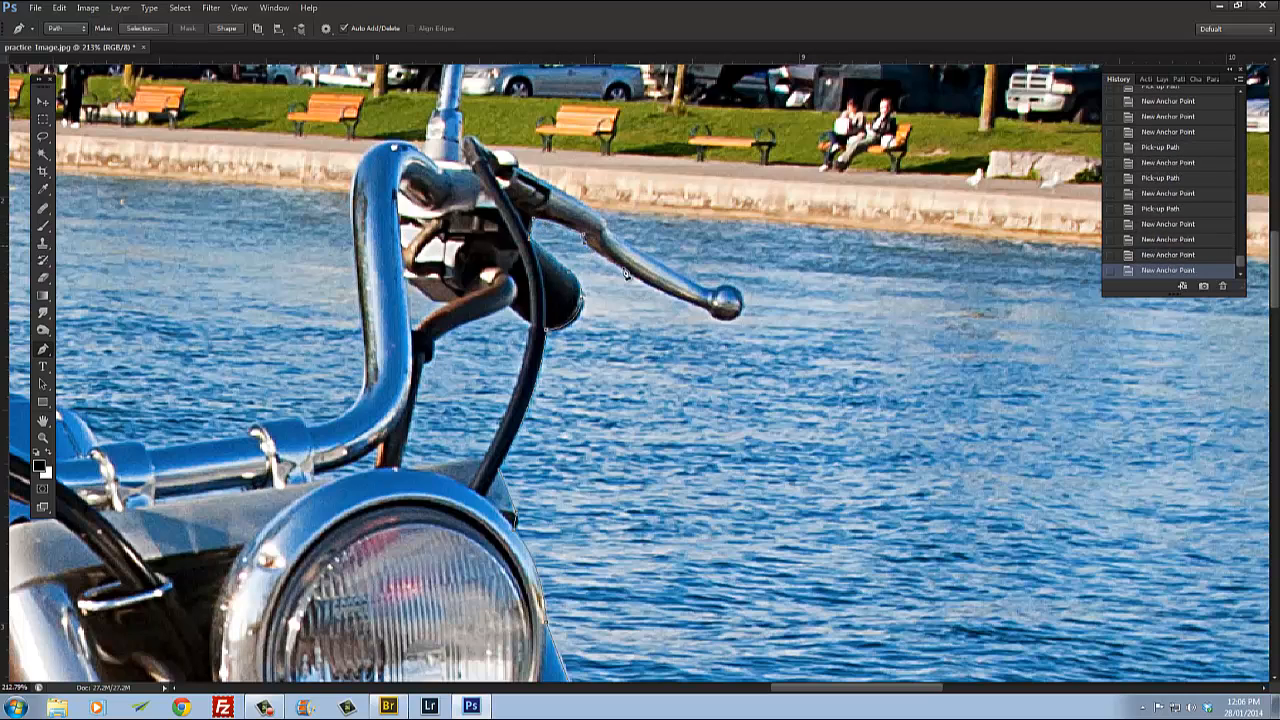
Step: Trace around the brake lever's ball tip and back along its upper edge toward the lever pivot
click(737, 317)
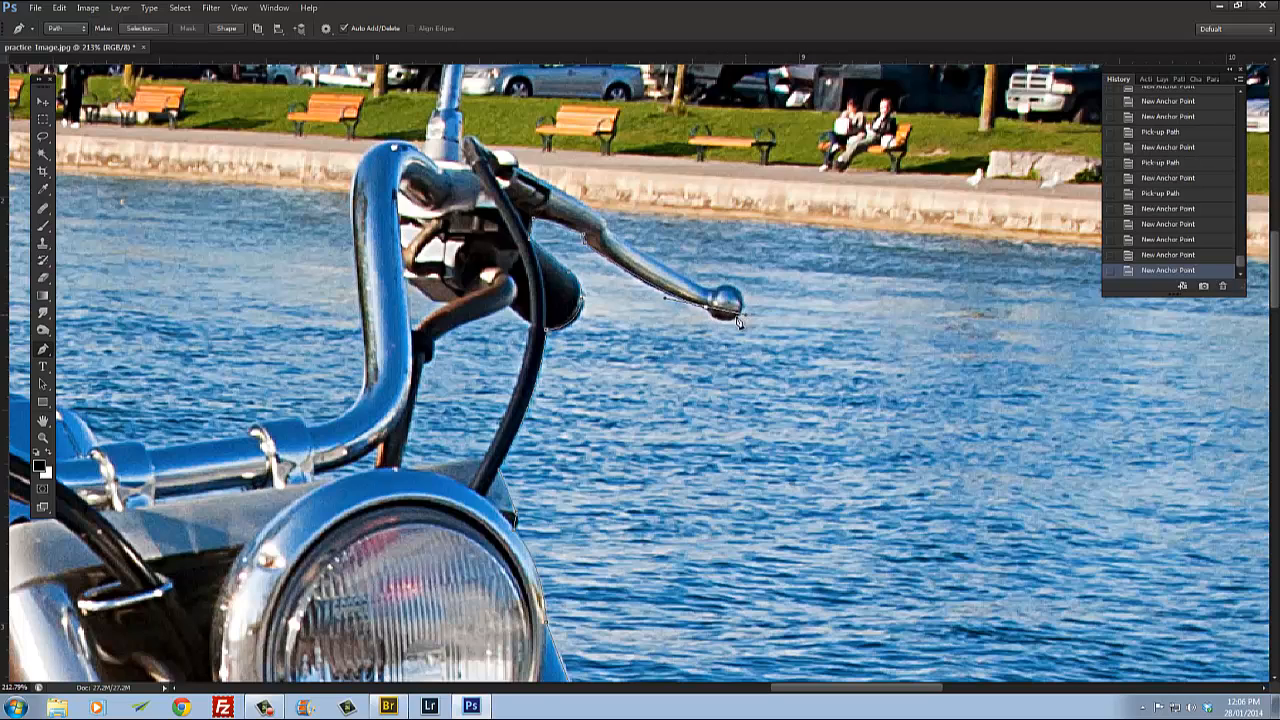
alt+click(714, 314)
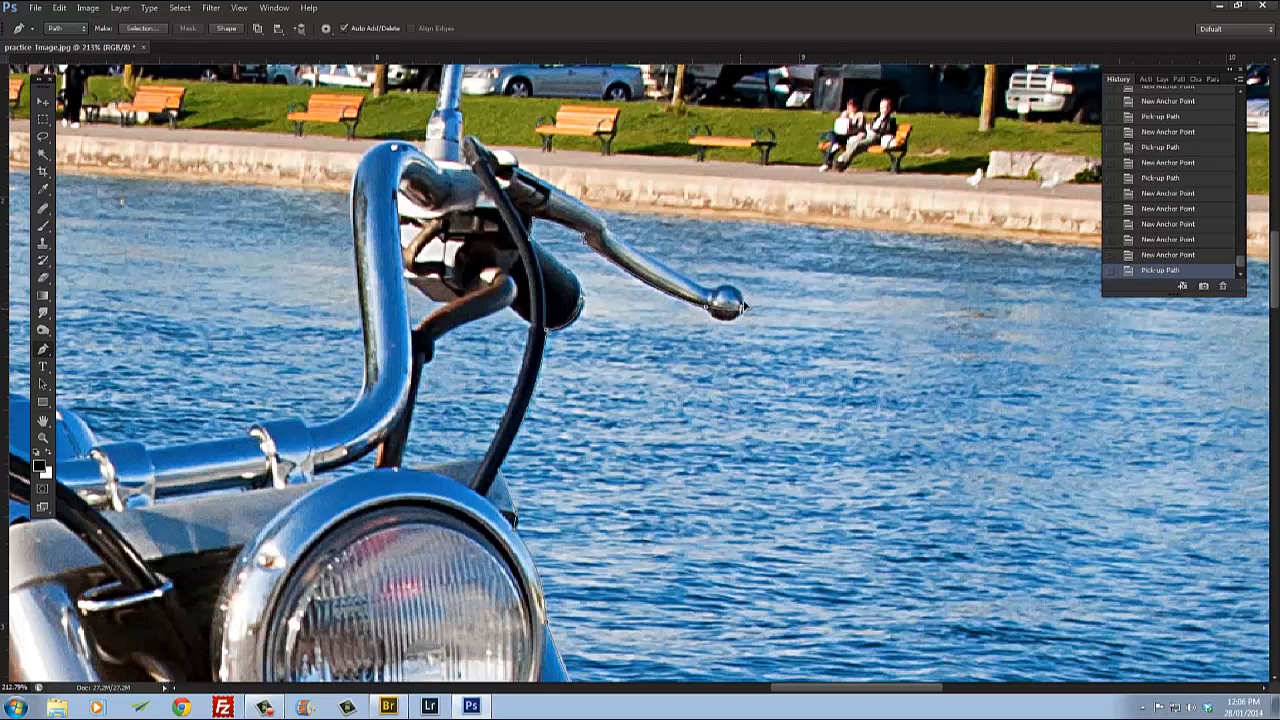
drag(741, 312, 755, 287)
alt+click(741, 313)
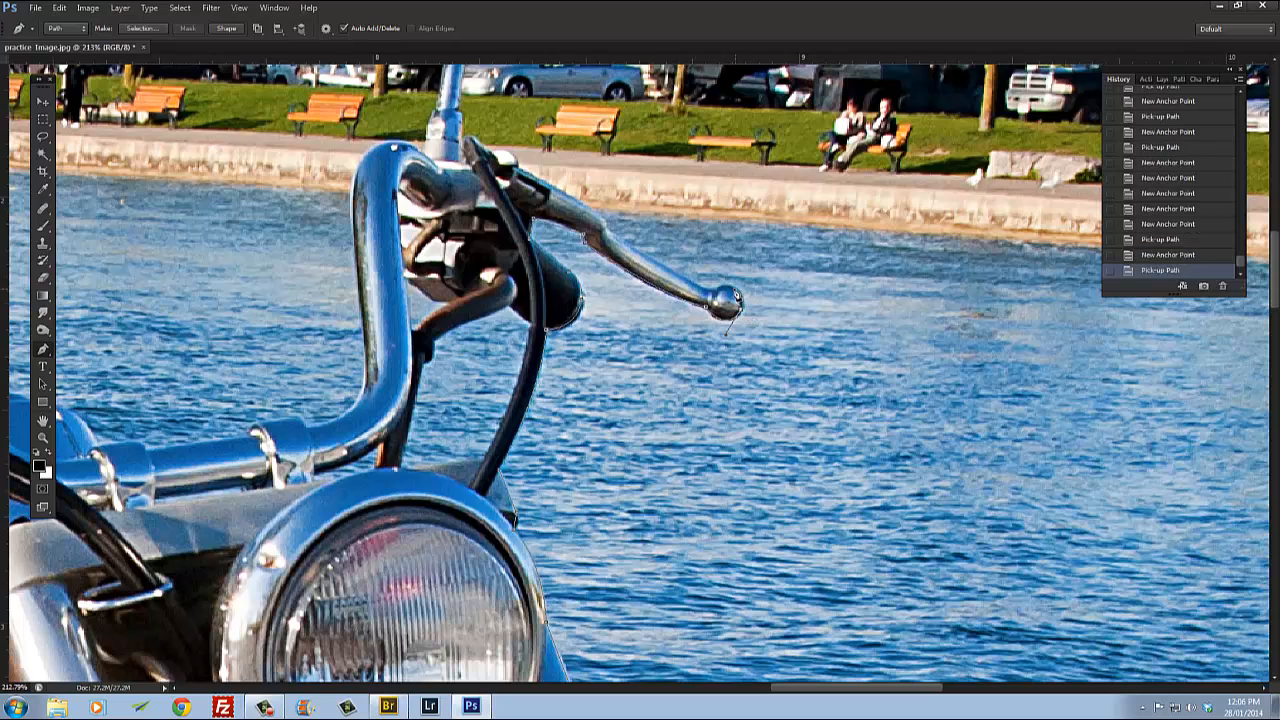
drag(699, 295, 698, 294)
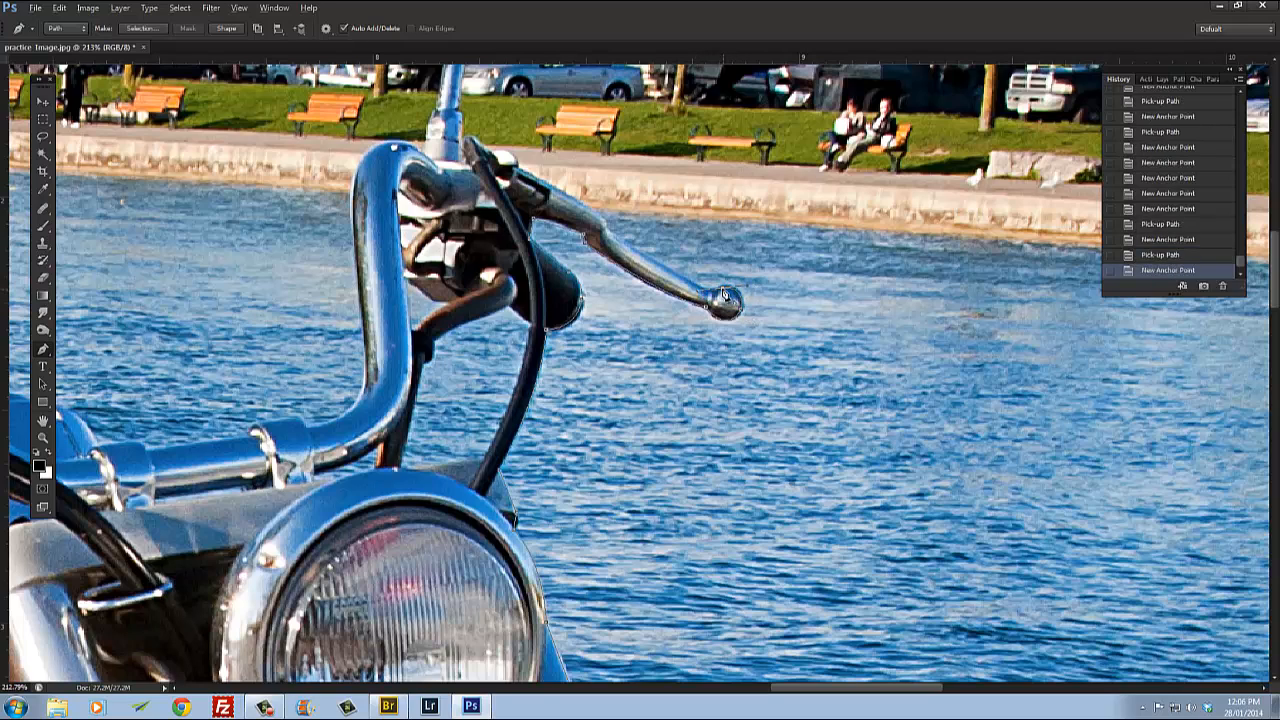
alt+click(722, 289)
click(710, 291)
click(610, 232)
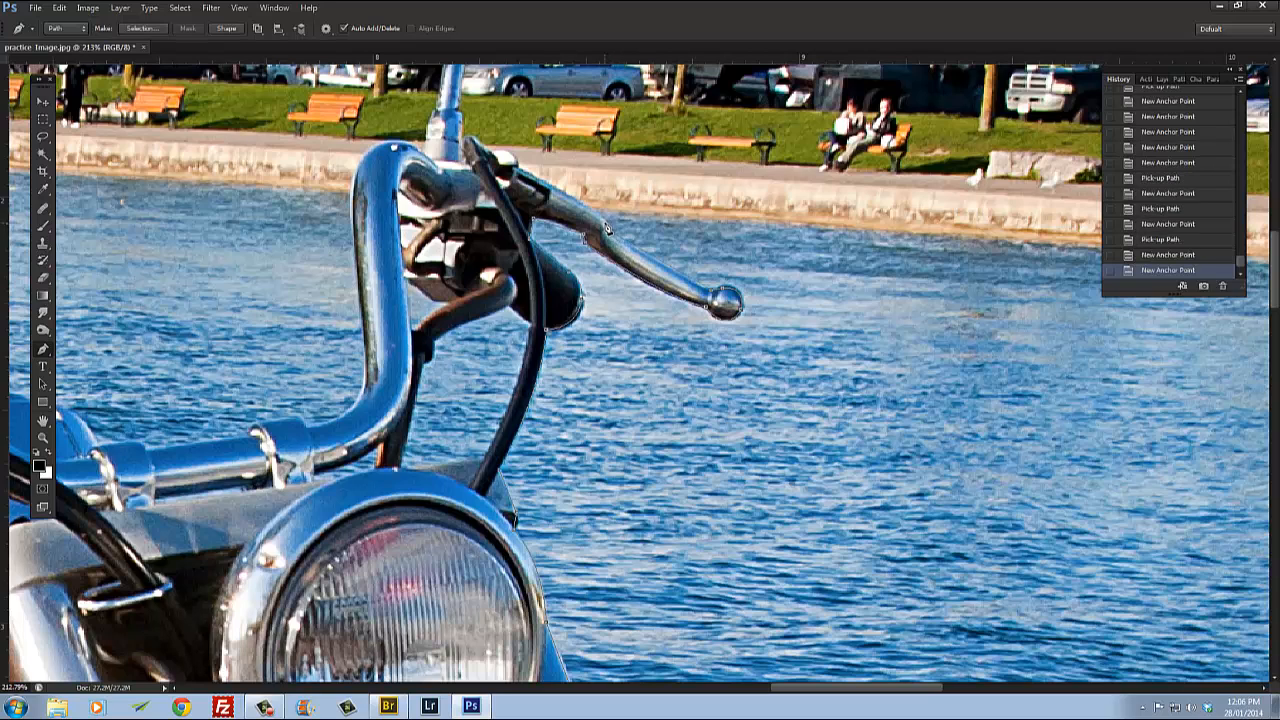
click(606, 227)
Step: Trace along the top of the lever perch to the base of the mirror stalk with anchor points
drag(606, 226, 651, 371)
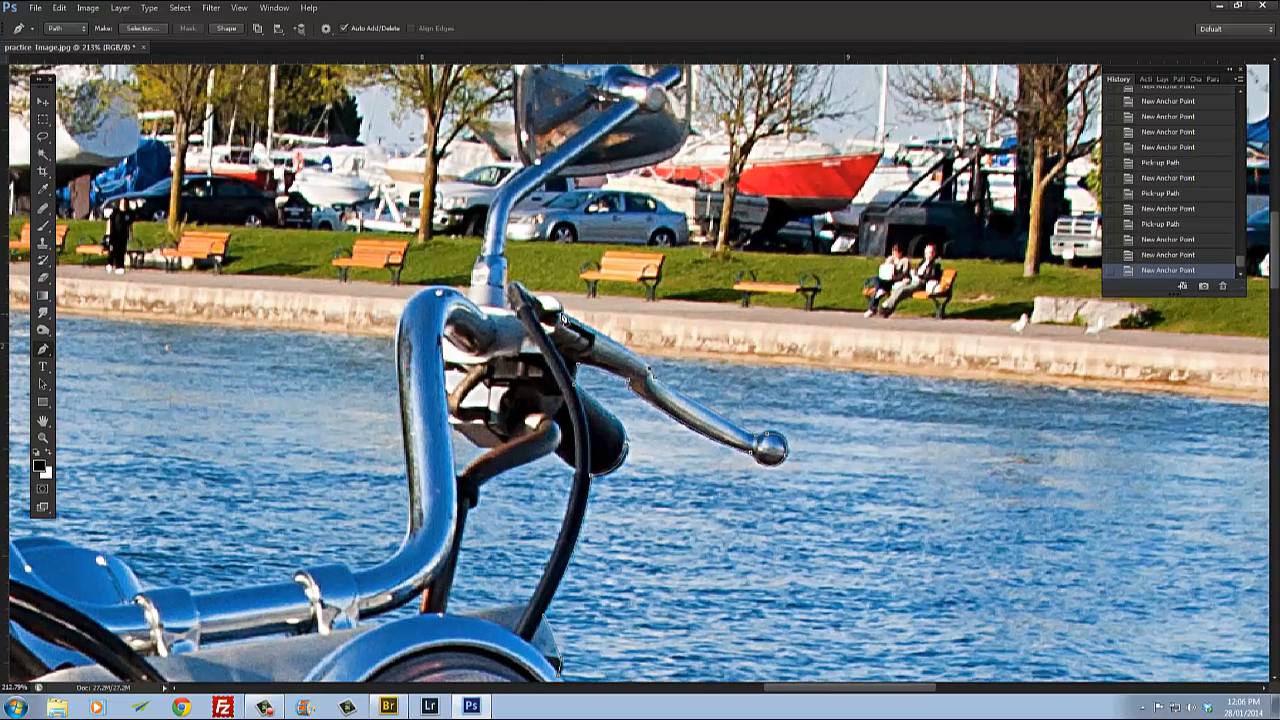
drag(562, 315, 507, 288)
alt+click(562, 315)
alt+click(543, 300)
alt+click(511, 287)
click(507, 266)
click(503, 255)
Step: Trace up the mirror stalk's right side to the mirror's lower corner
drag(540, 242, 539, 394)
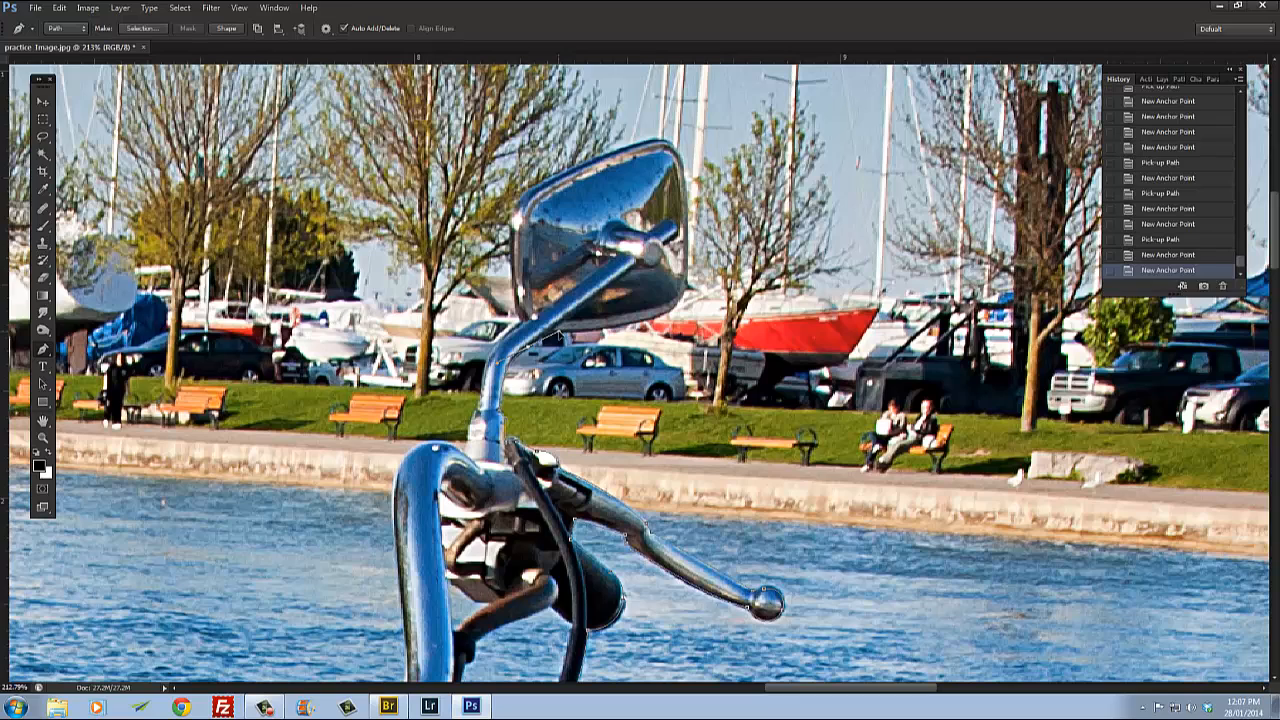
click(537, 354)
alt+click(533, 352)
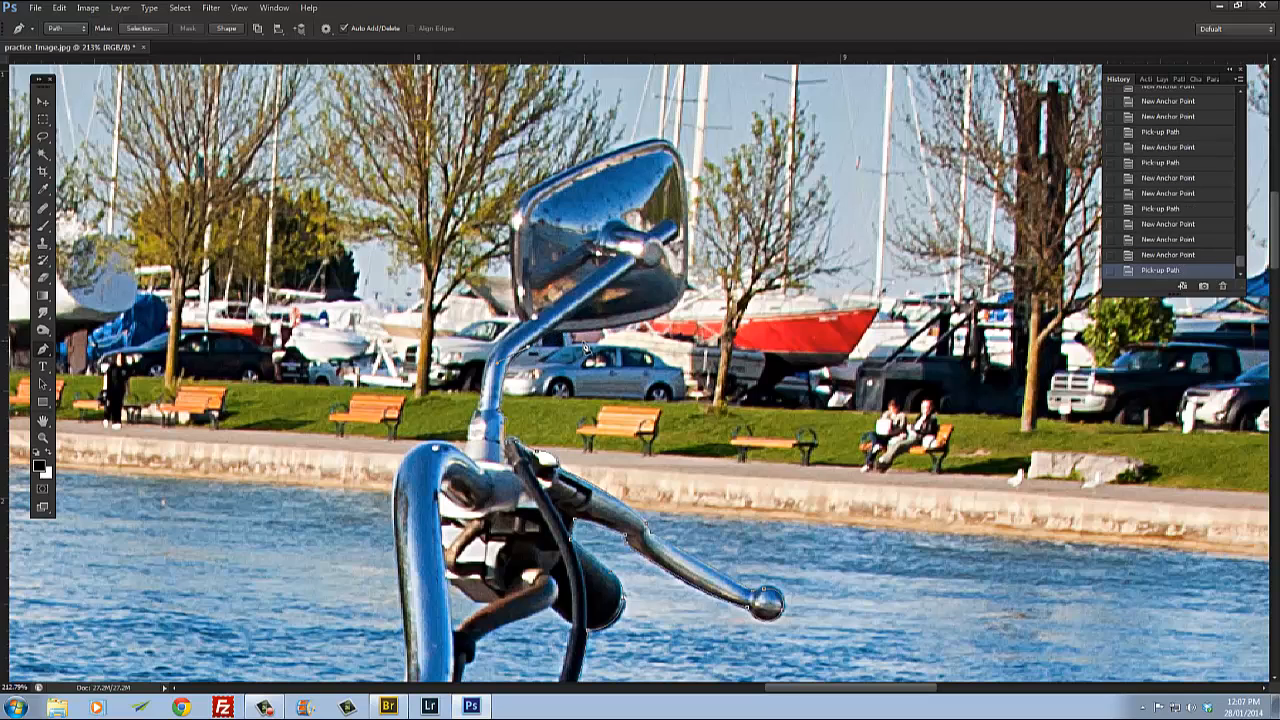
click(552, 340)
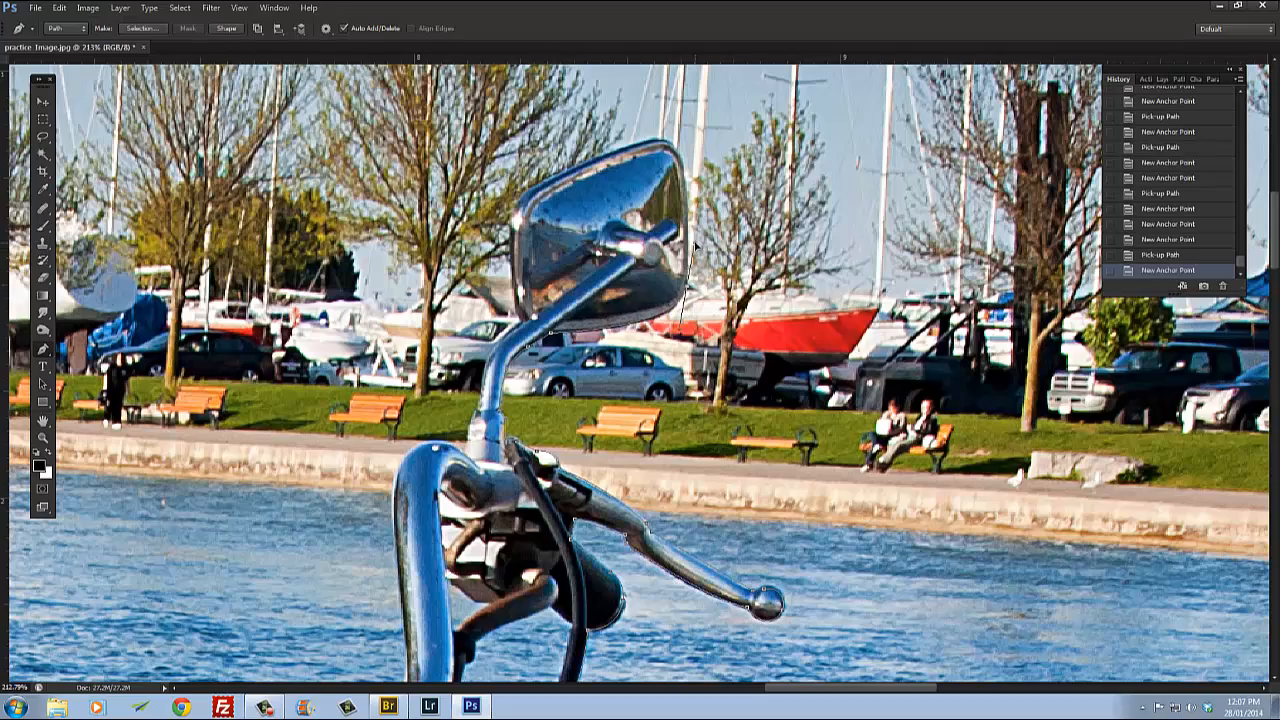
click(690, 292)
alt+click(687, 289)
drag(689, 292, 670, 404)
Step: Trace around the mirror's right edge and across its top with anchor points
scroll(671, 404, up, 4)
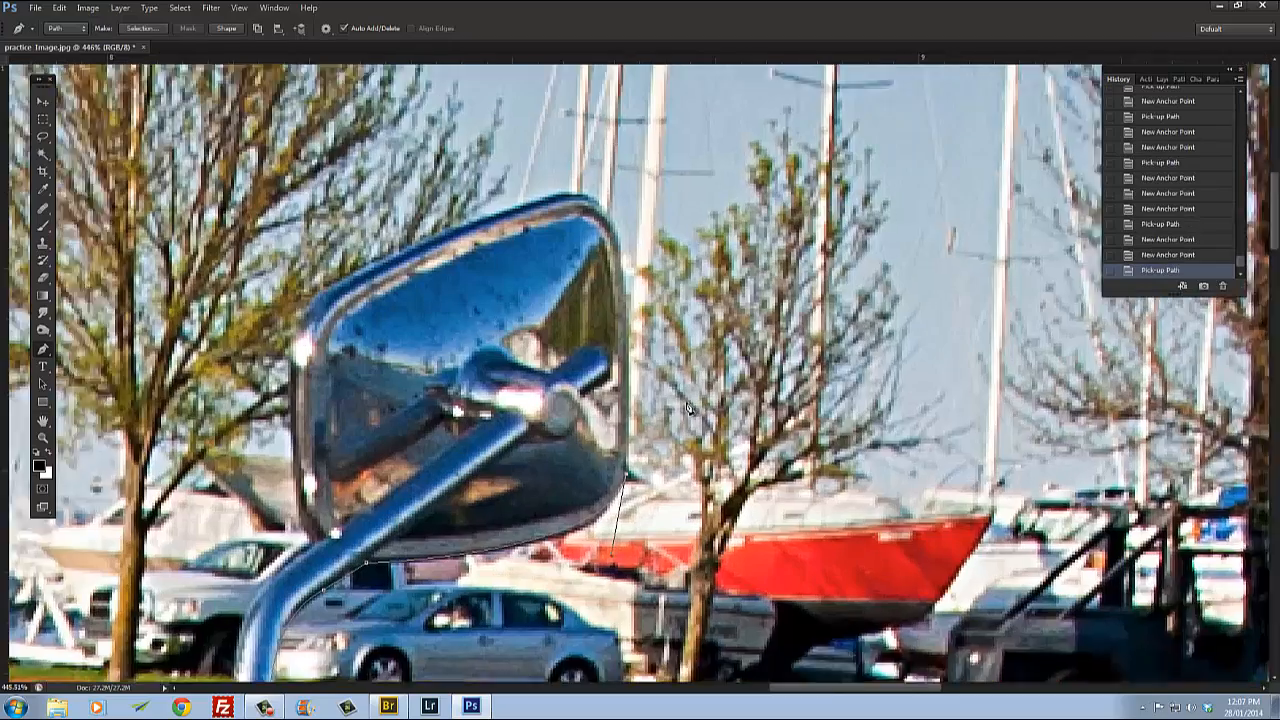
click(624, 448)
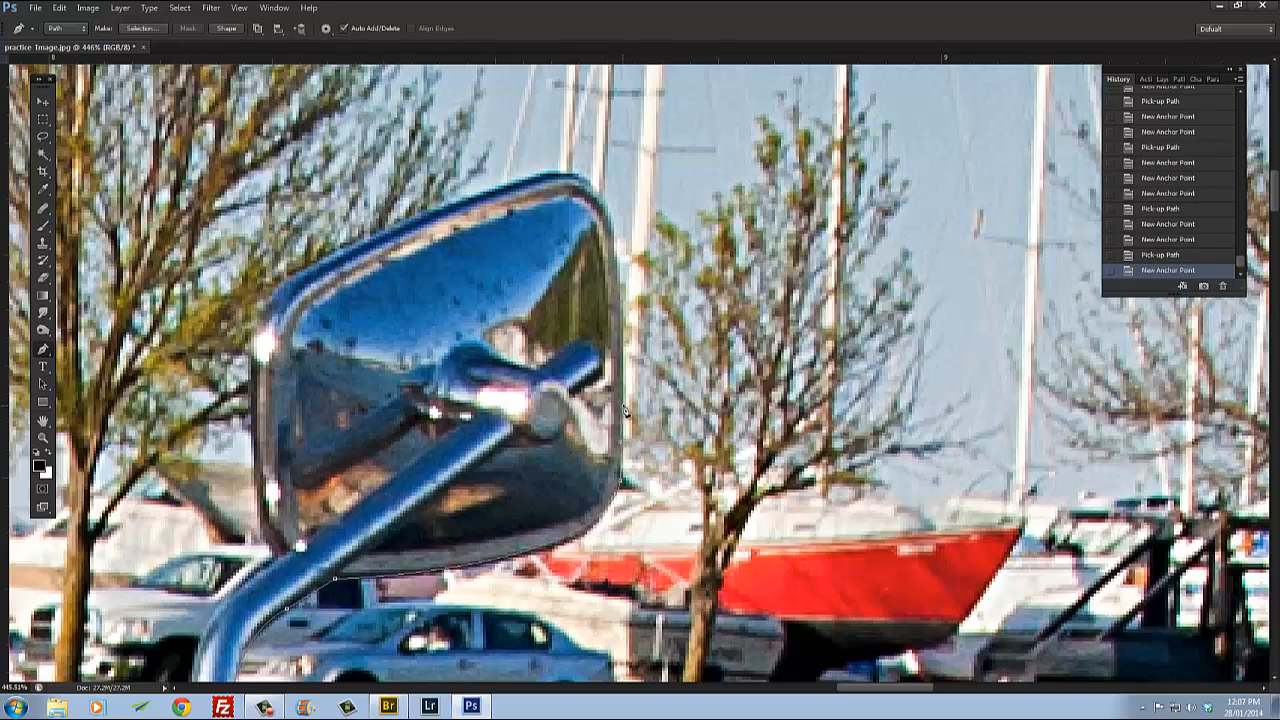
click(627, 412)
click(628, 355)
click(619, 254)
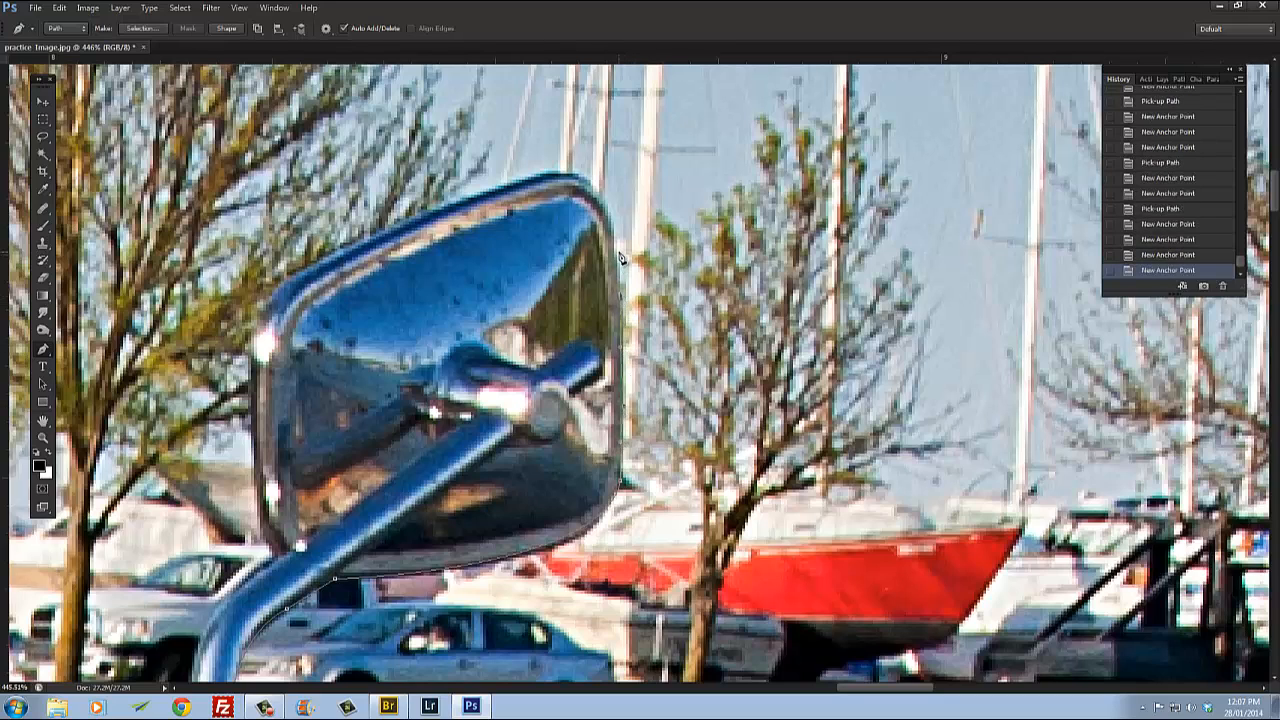
click(613, 224)
click(588, 191)
click(572, 181)
click(531, 188)
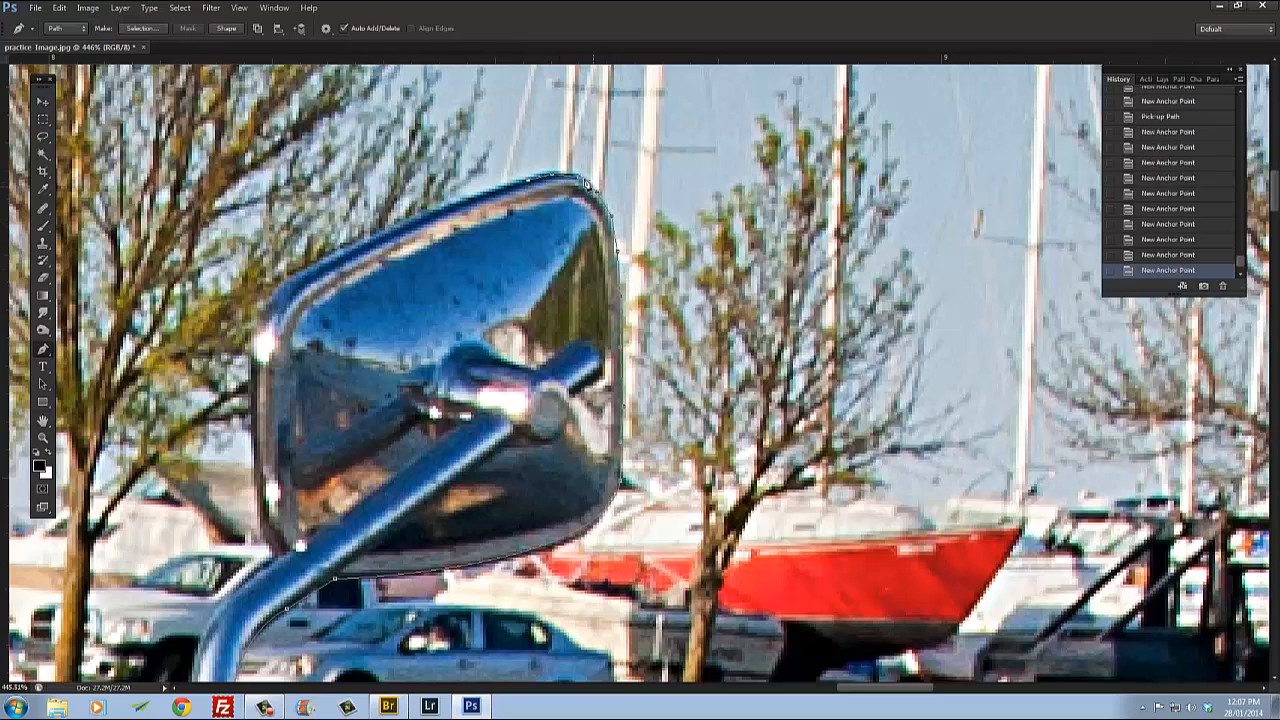
Step: Trace around the mirror's left side with curved anchor points down to its lower edge
drag(304, 274, 281, 298)
alt+click(304, 275)
drag(335, 406, 475, 282)
drag(392, 267, 403, 364)
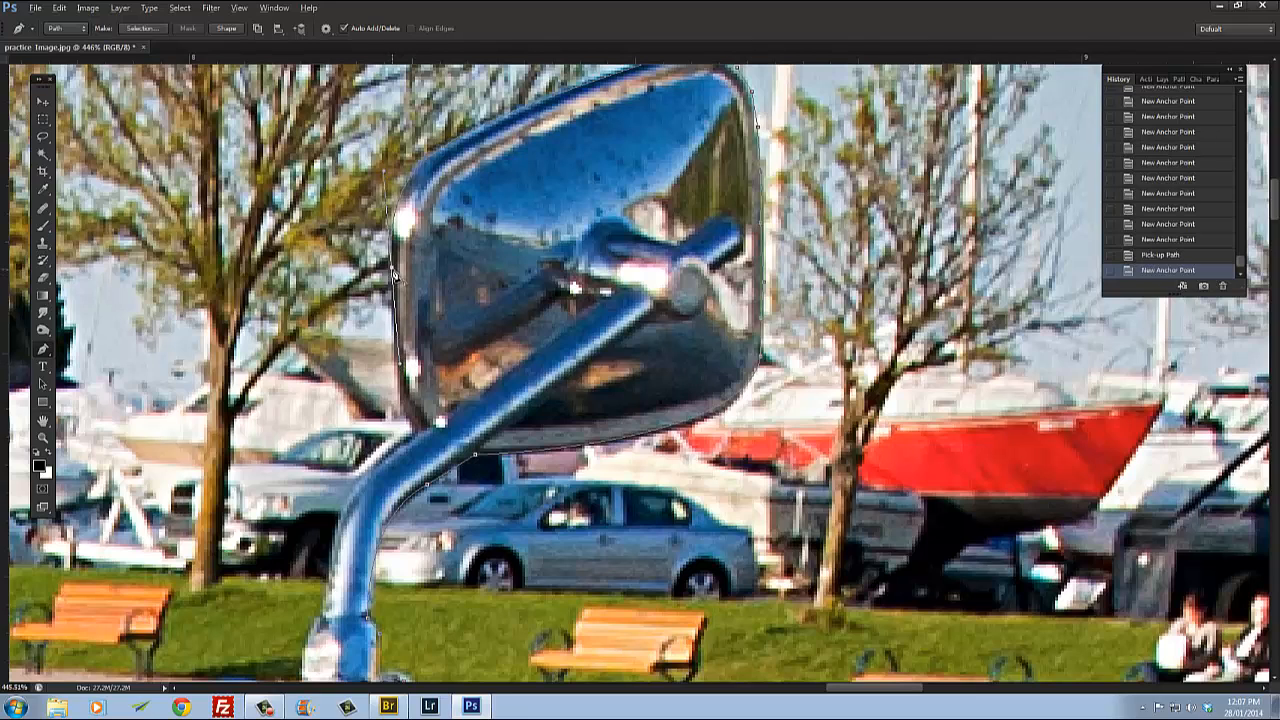
alt+click(393, 269)
drag(401, 414, 441, 289)
Step: Trace down the mirror stalk's left side and curve over the top of the handlebar's bend
click(414, 438)
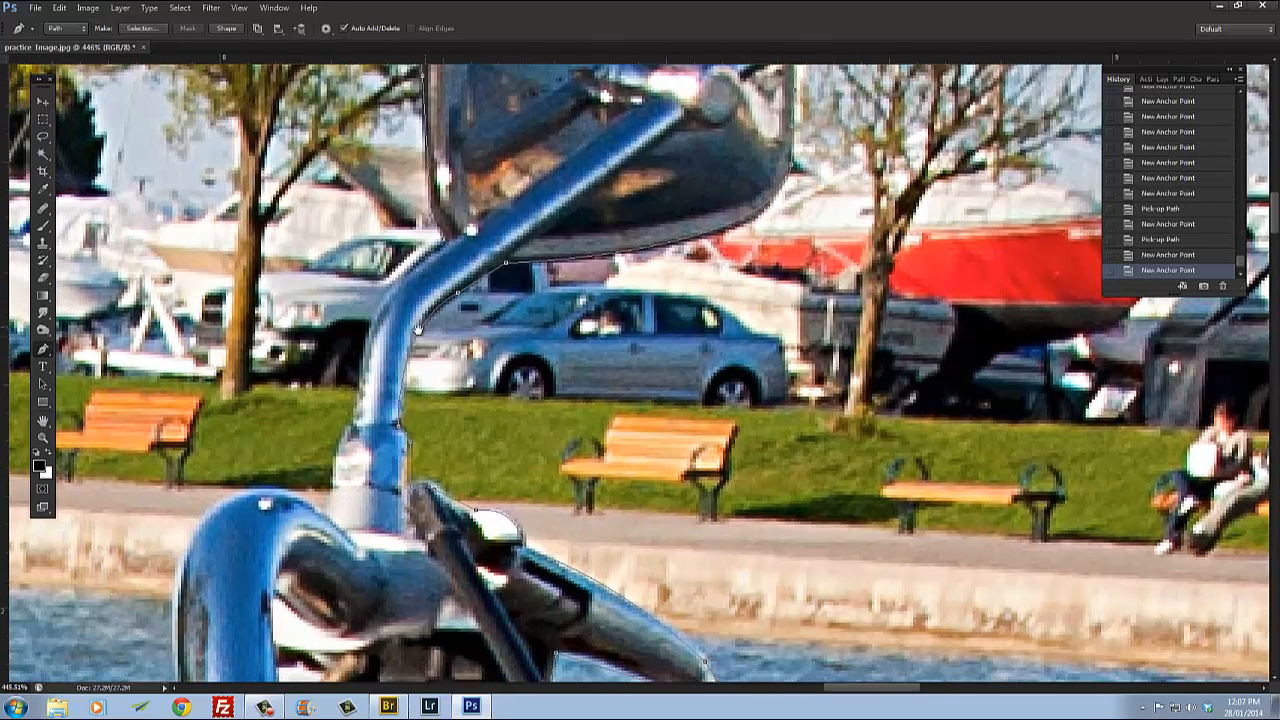
drag(363, 346, 353, 395)
alt+click(363, 346)
click(350, 436)
click(341, 458)
click(336, 496)
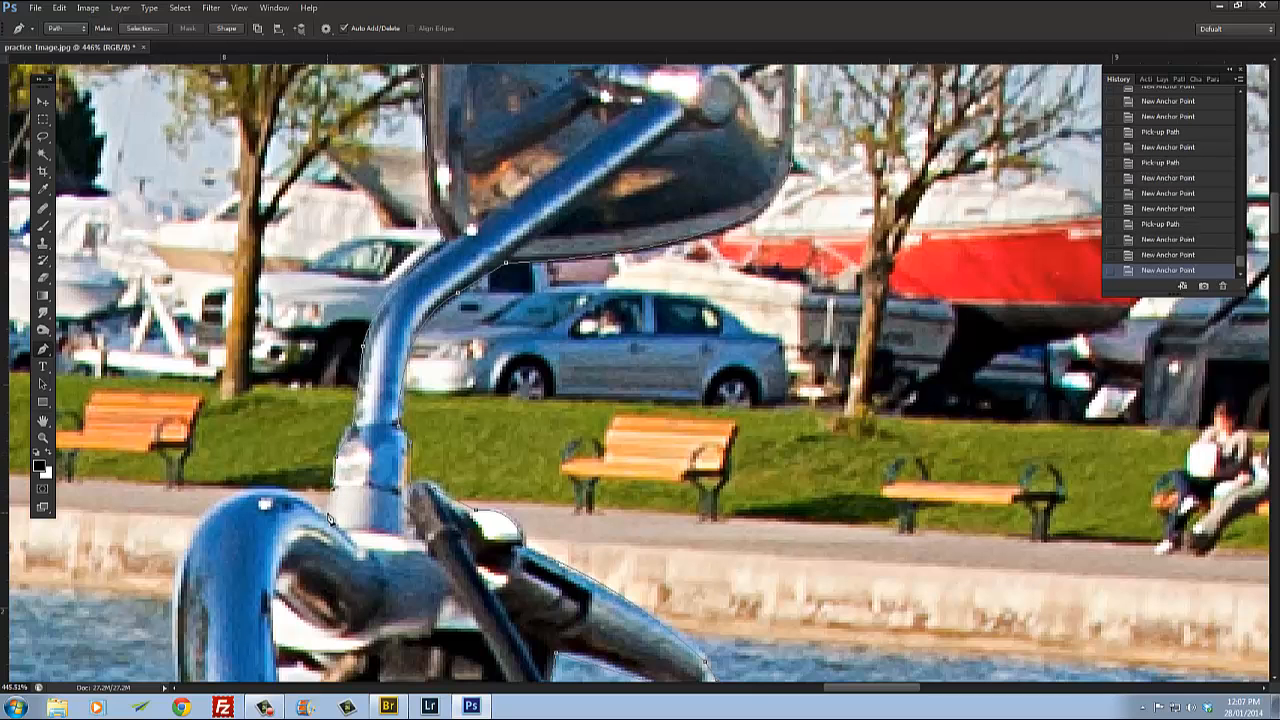
click(328, 514)
drag(293, 541, 580, 318)
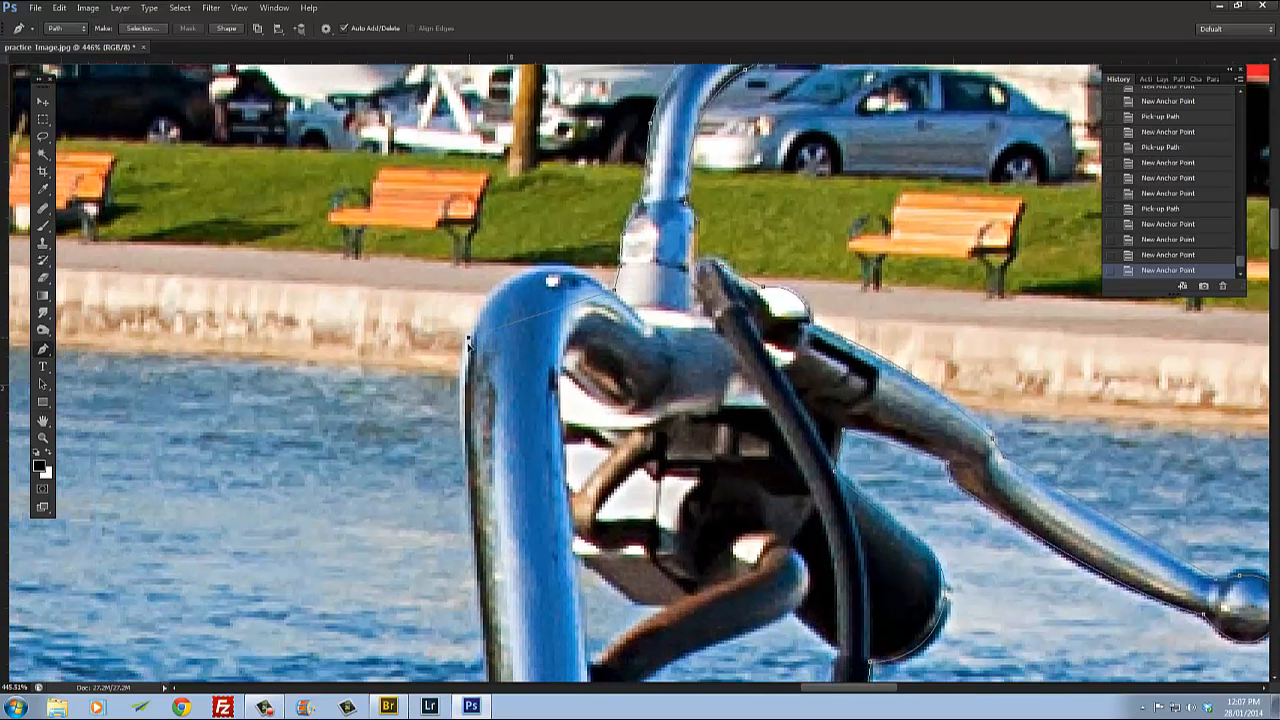
drag(468, 339, 430, 450)
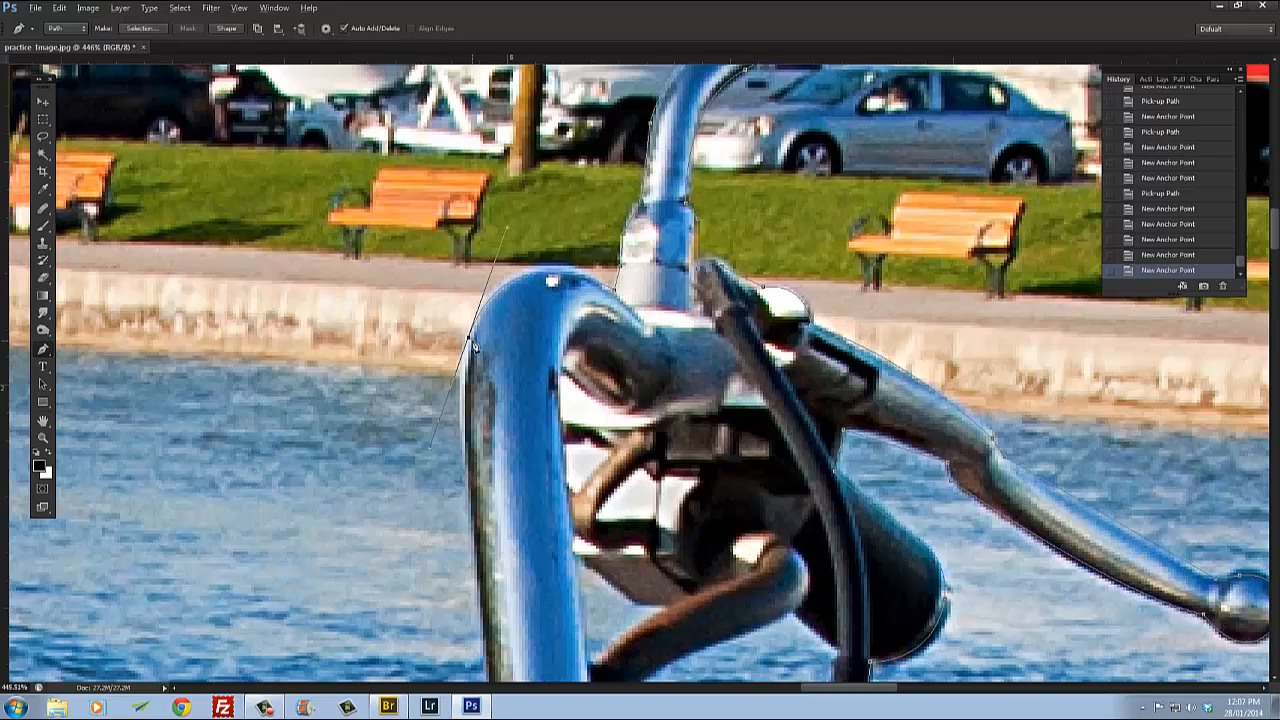
alt+click(470, 342)
scroll(560, 387, down, 4)
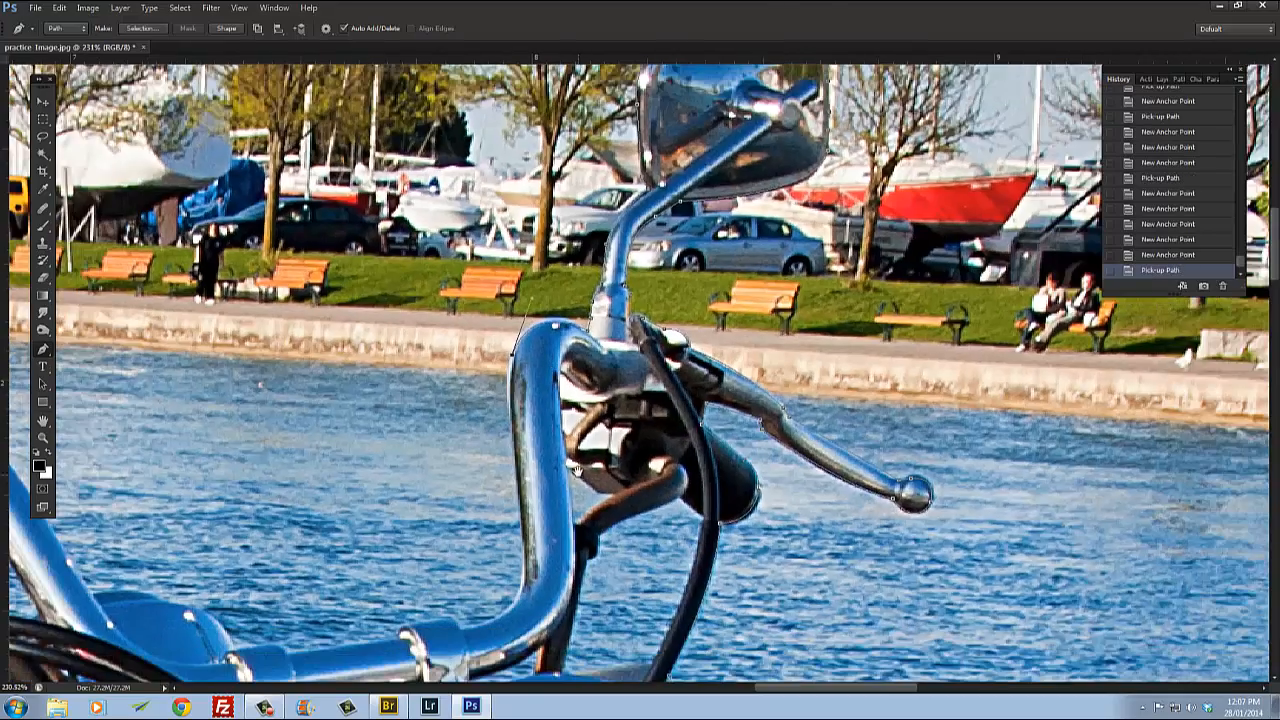
drag(584, 420, 548, 383)
scroll(585, 352, up, 2)
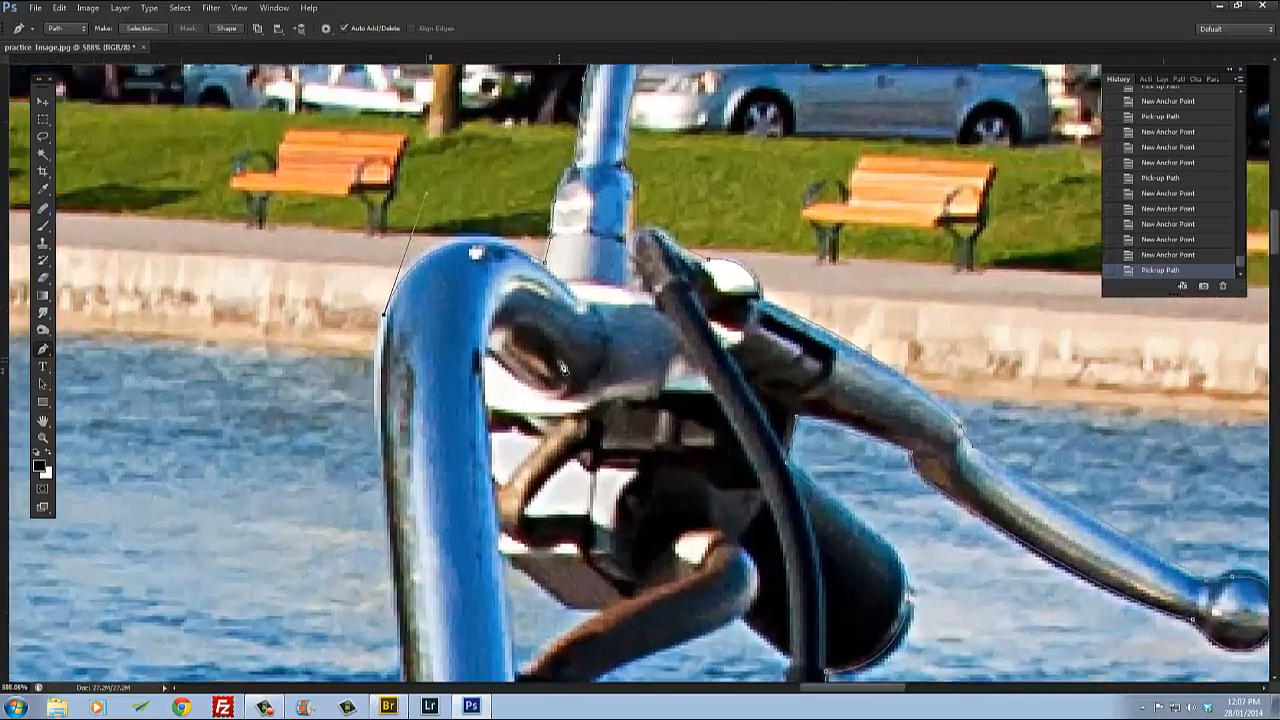
scroll(565, 360, down, 3)
scroll(562, 366, up, 5)
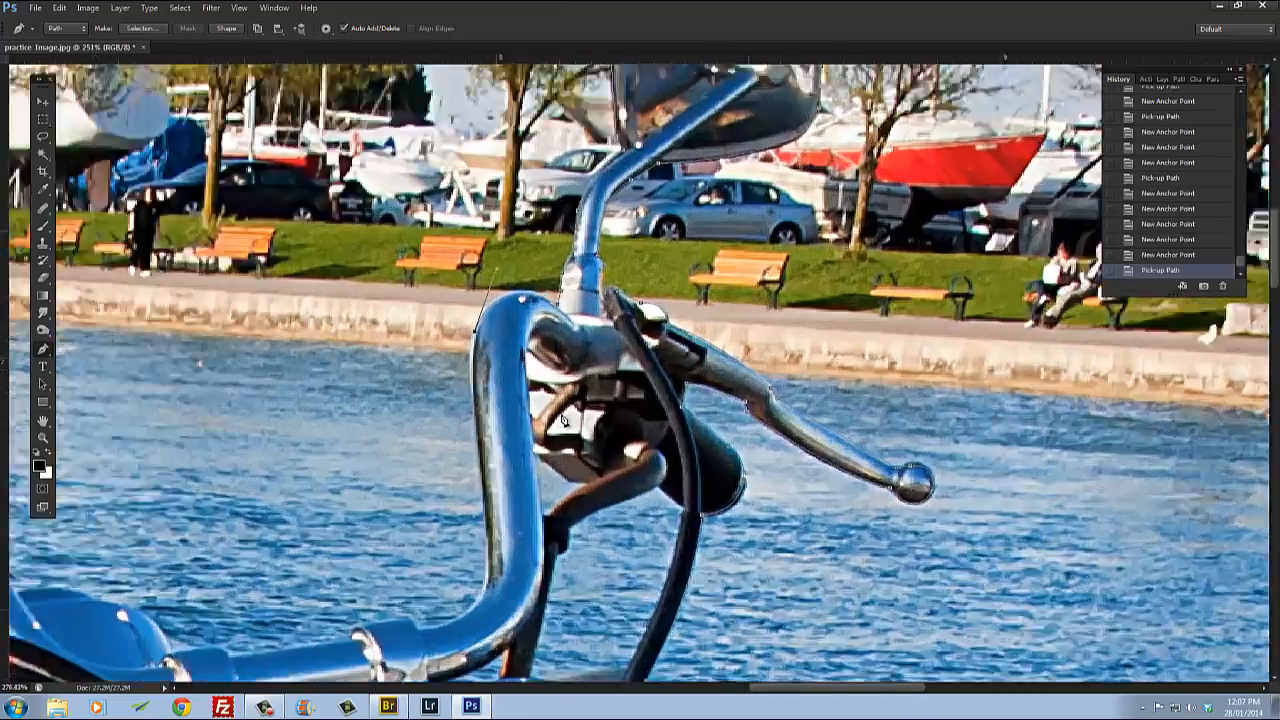
scroll(566, 393, down, 2)
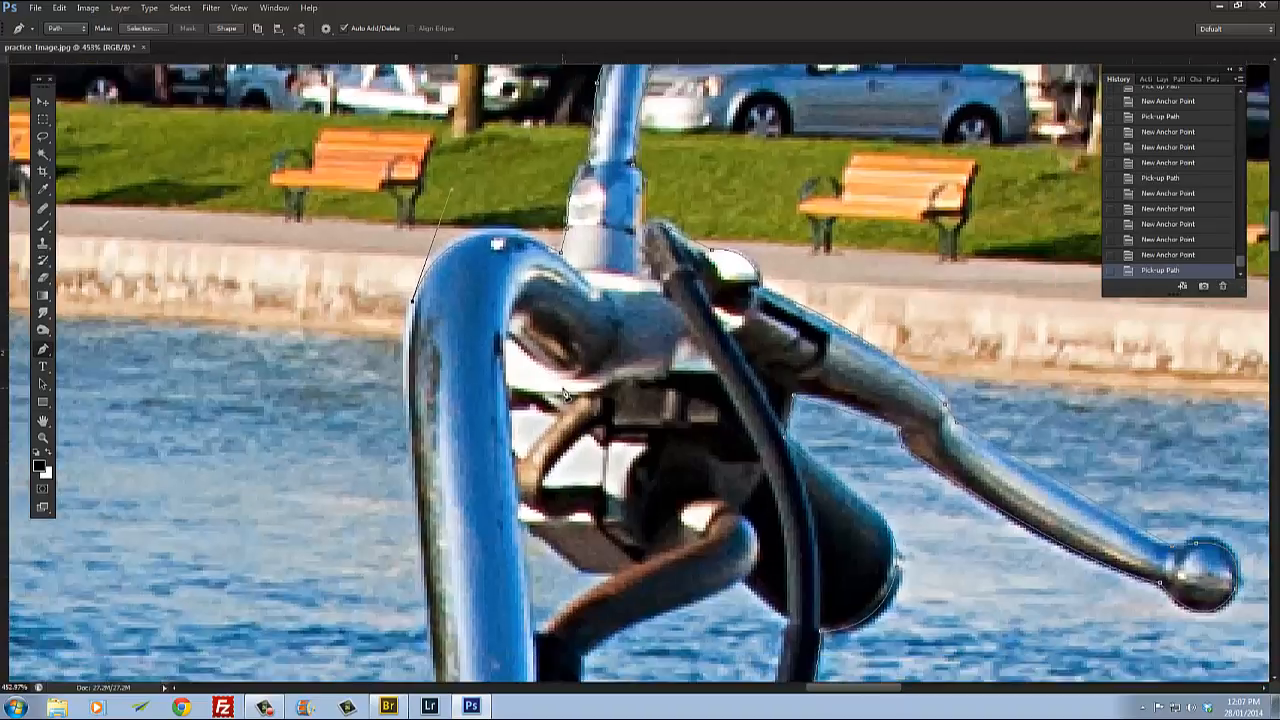
scroll(550, 388, up, 1)
scroll(542, 384, down, 2)
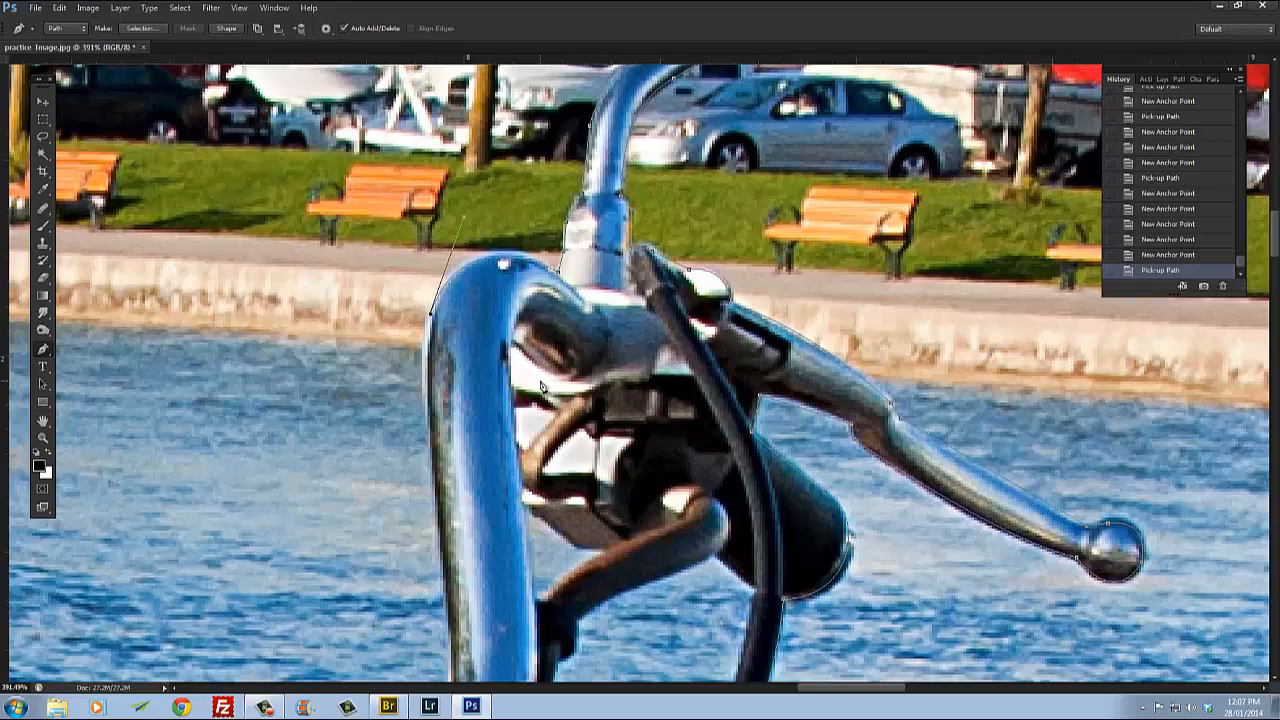
scroll(541, 386, up, 2)
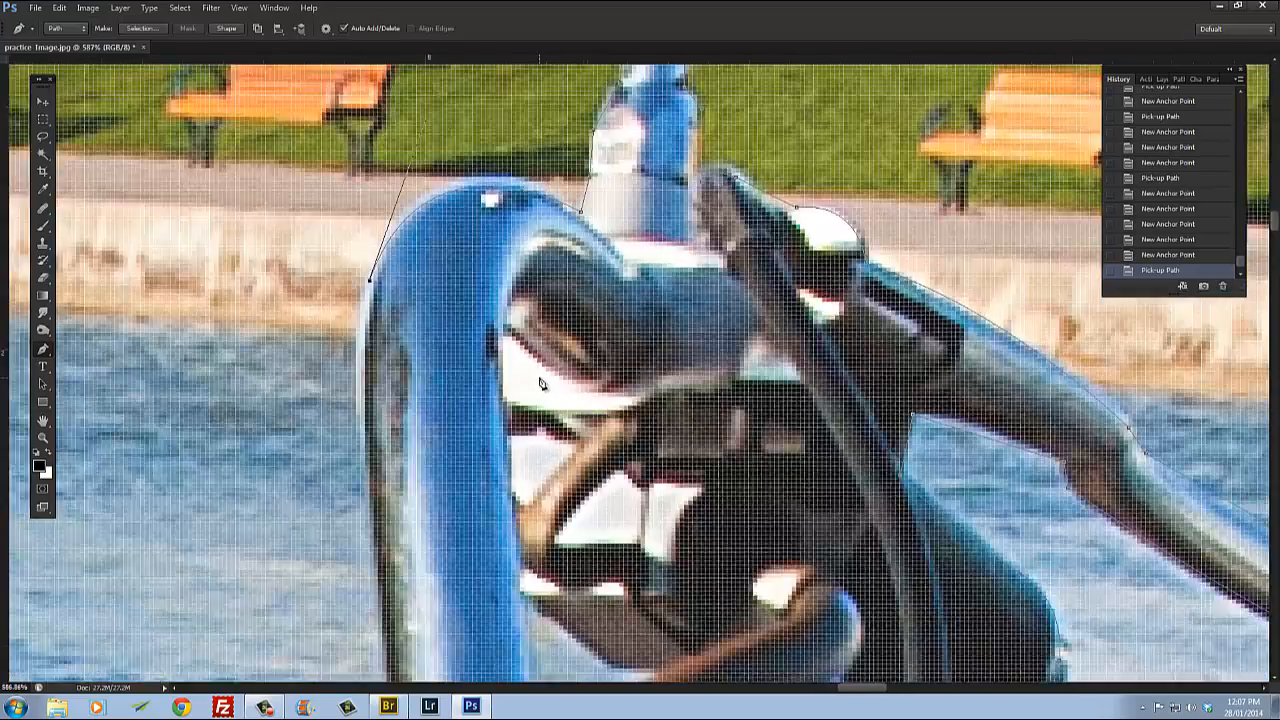
scroll(539, 381, down, 3)
scroll(540, 380, down, 1)
scroll(540, 372, up, 4)
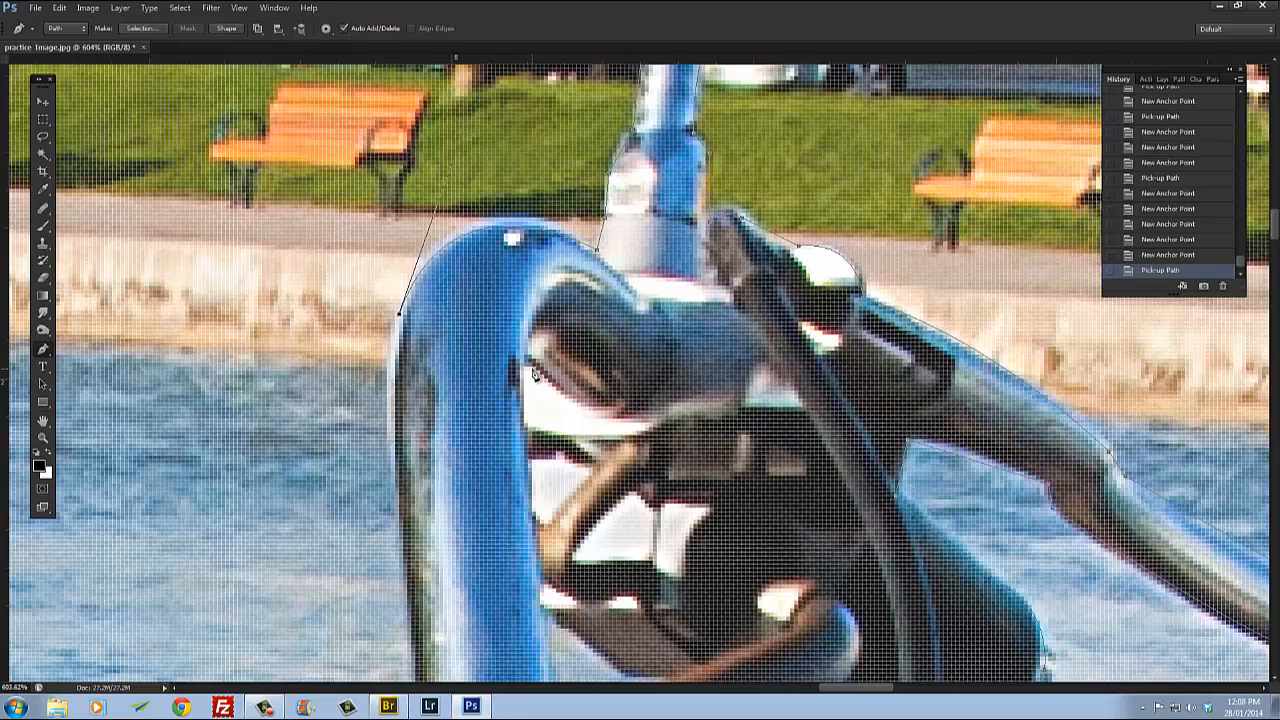
scroll(533, 373, up, 2)
scroll(531, 376, down, 4)
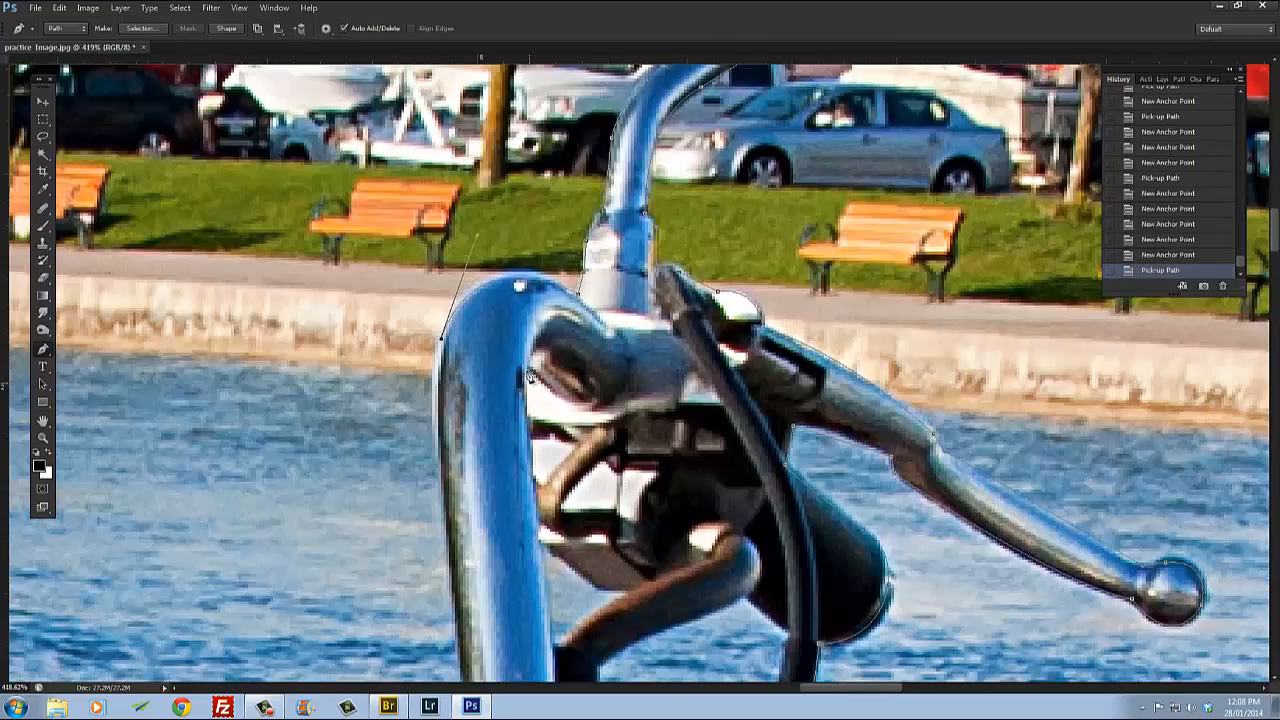
scroll(530, 375, down, 4)
scroll(507, 418, up, 5)
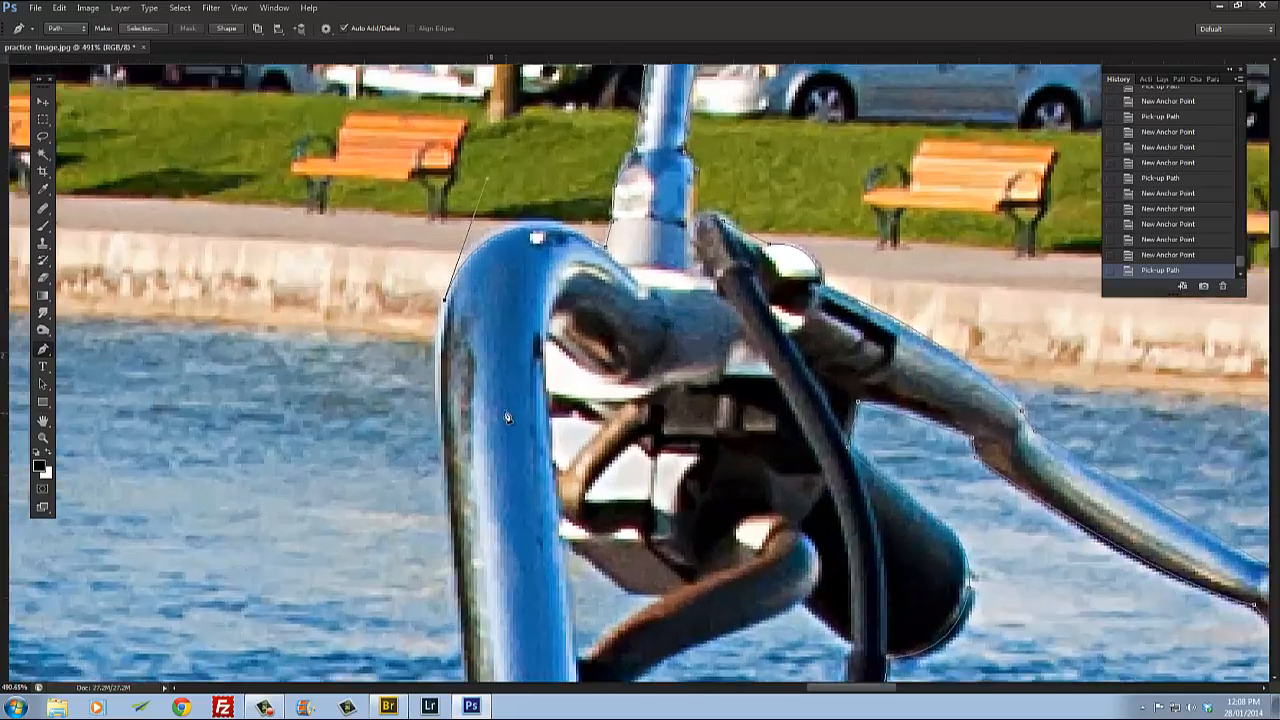
scroll(505, 414, down, 2)
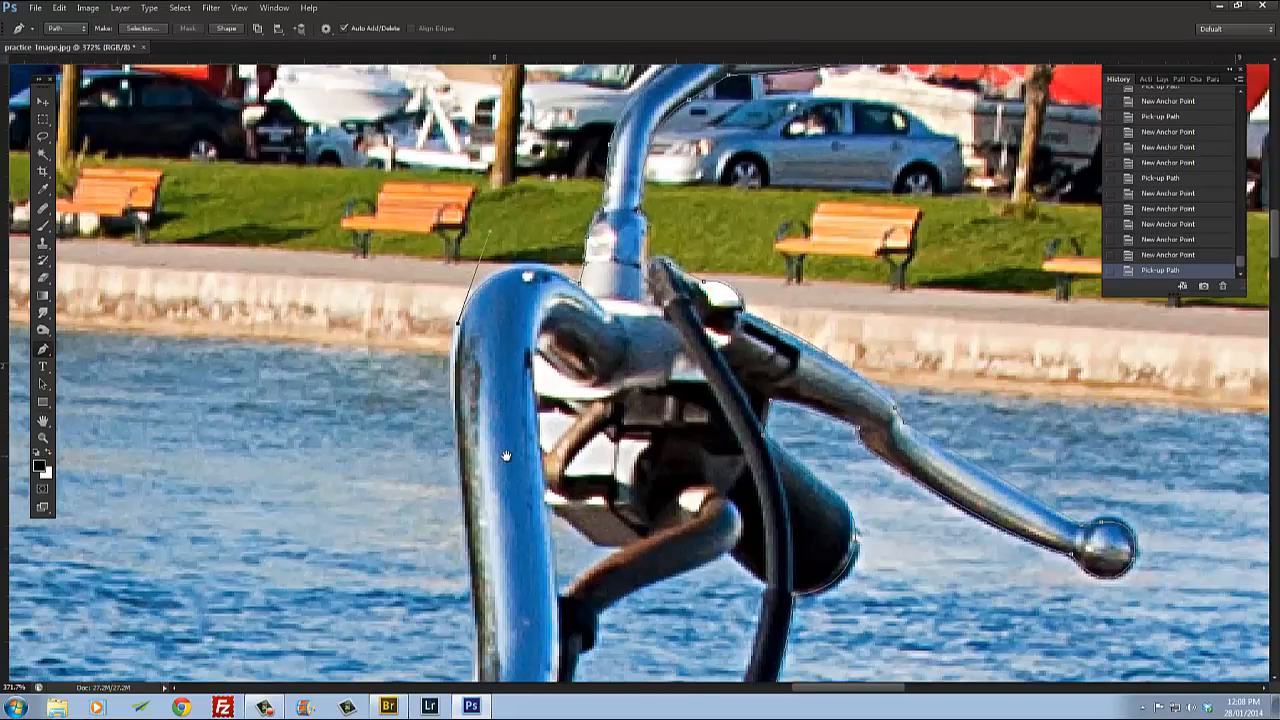
Step: Trace down the handlebar's outer edge toward its lower bend with anchor points
drag(505, 457, 396, 359)
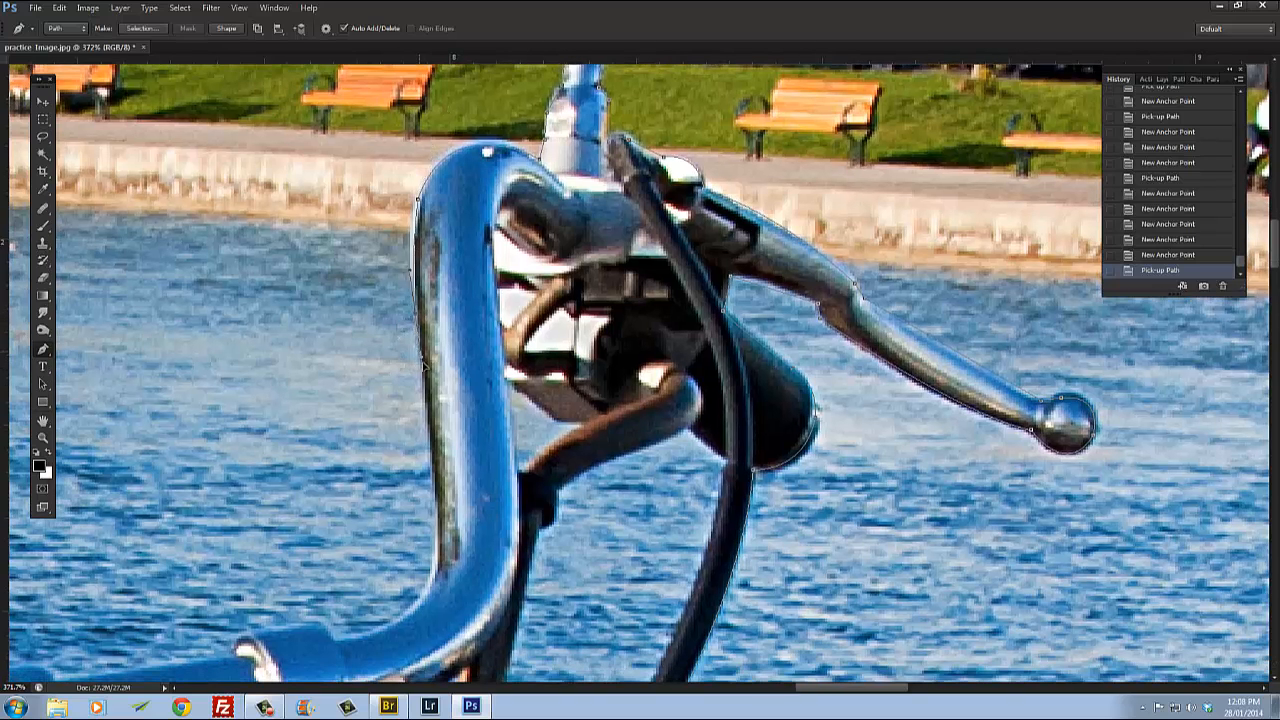
click(426, 376)
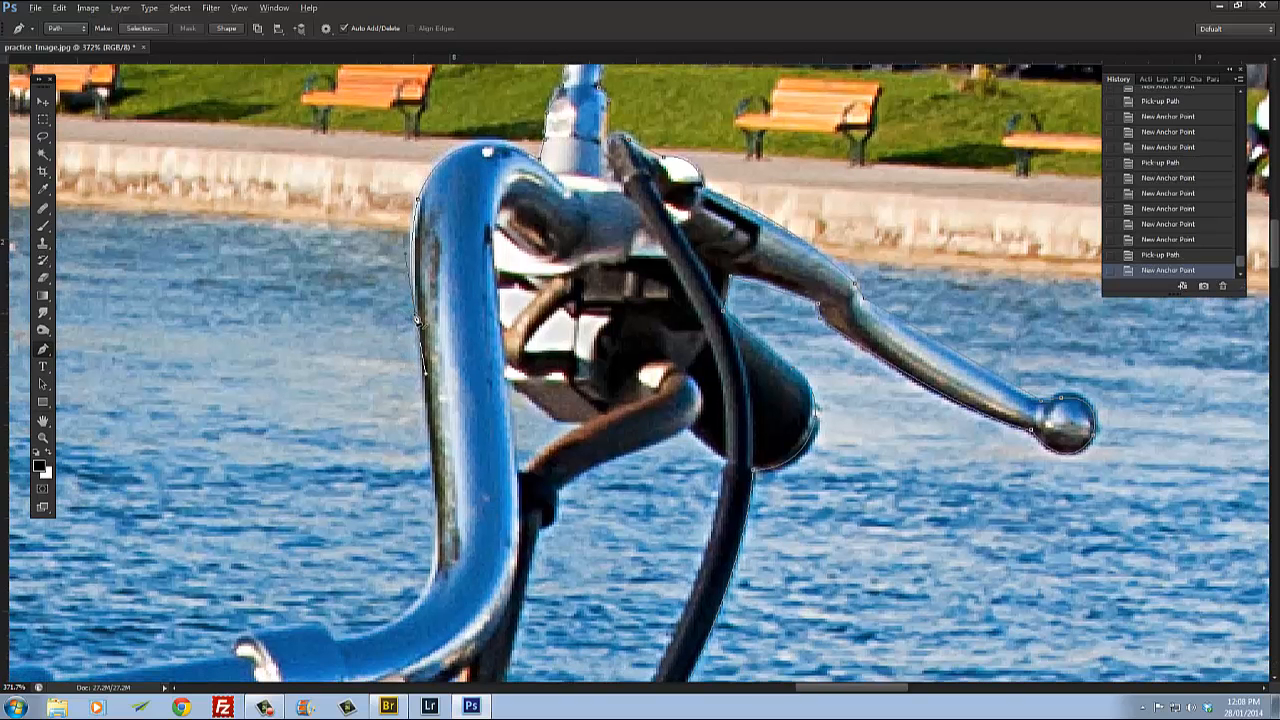
alt+click(418, 320)
drag(493, 599, 613, 415)
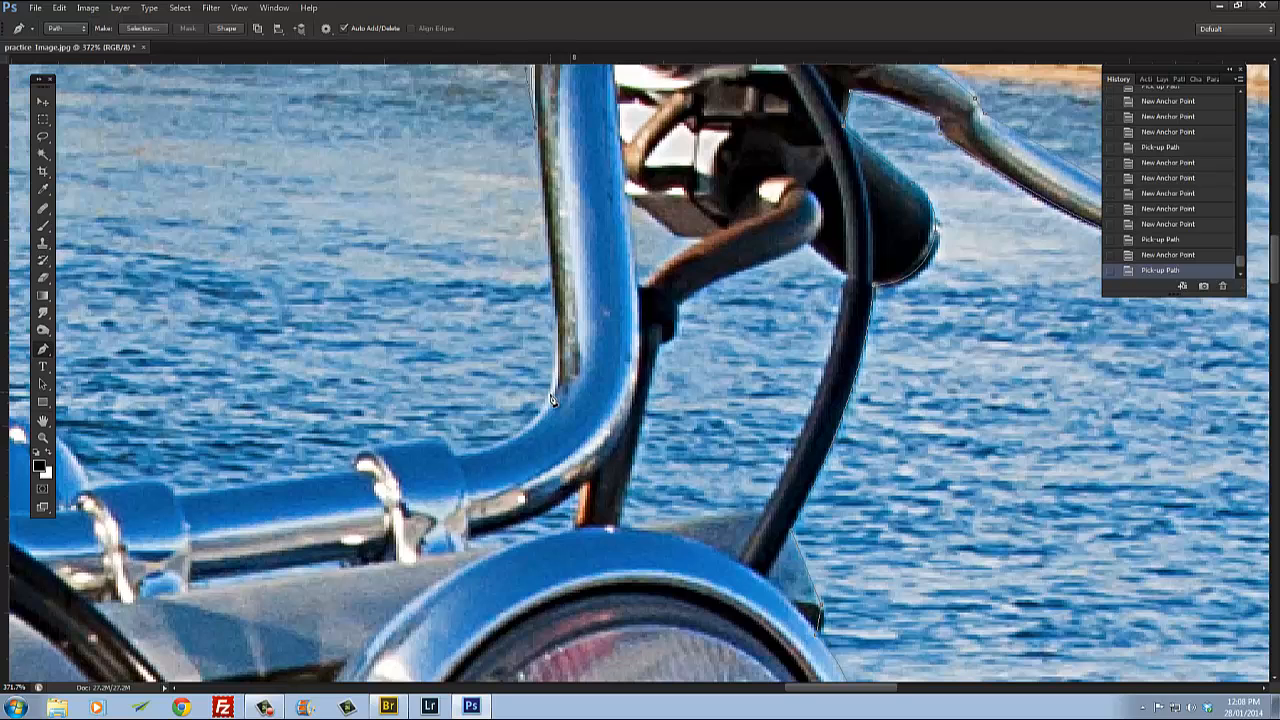
click(543, 416)
alt+click(551, 396)
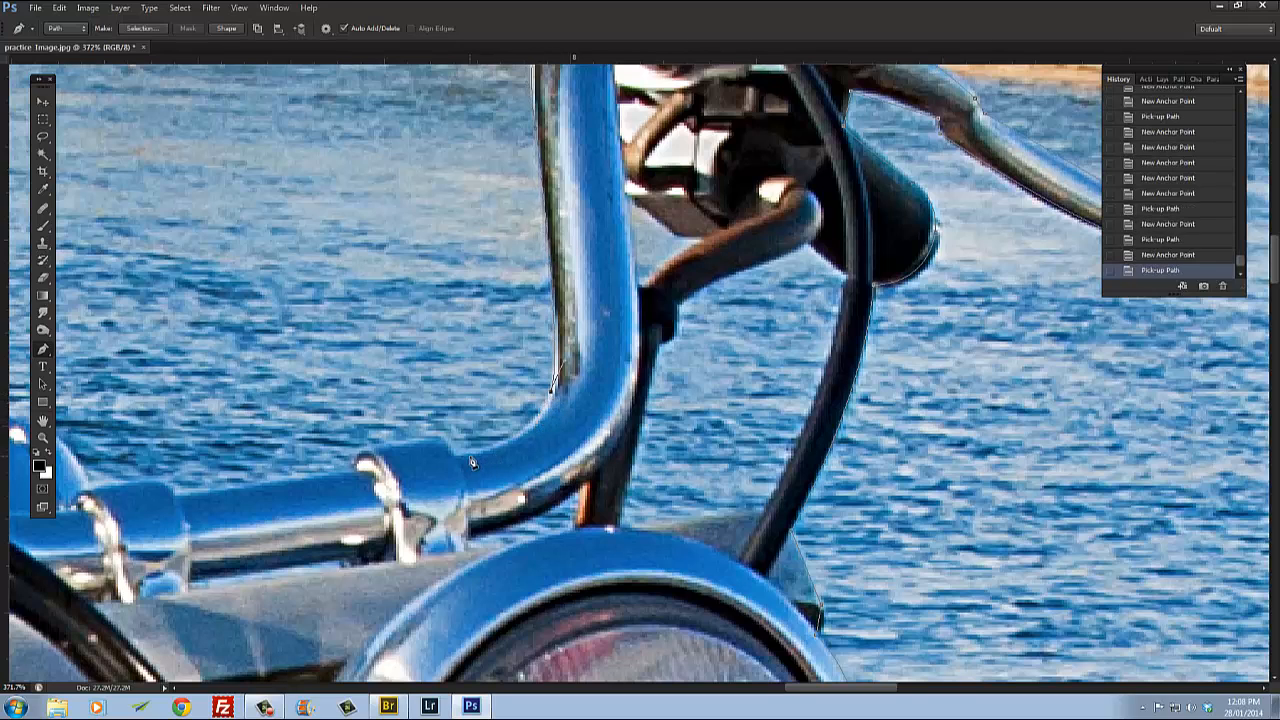
Step: Add a curved anchor point around the handlebar's lower bend and continue toward the clamp
drag(455, 455, 392, 455)
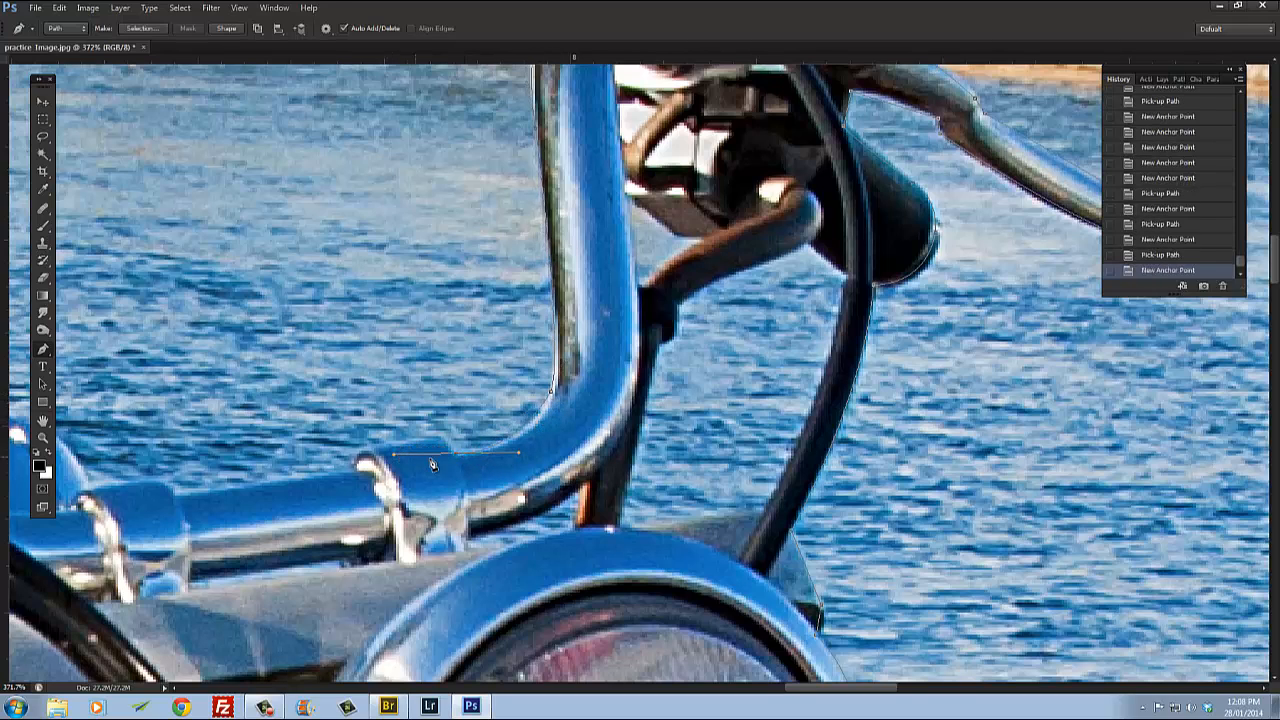
alt+click(455, 457)
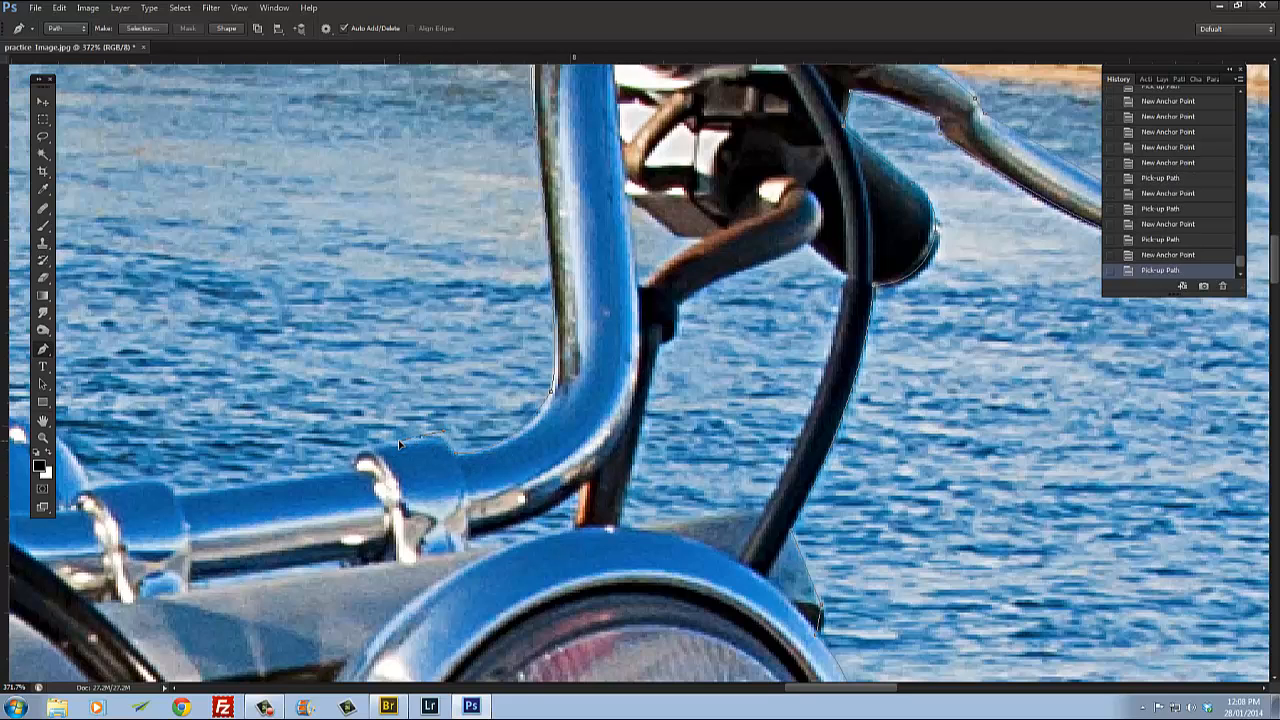
drag(396, 445, 395, 446)
alt+click(420, 438)
click(370, 452)
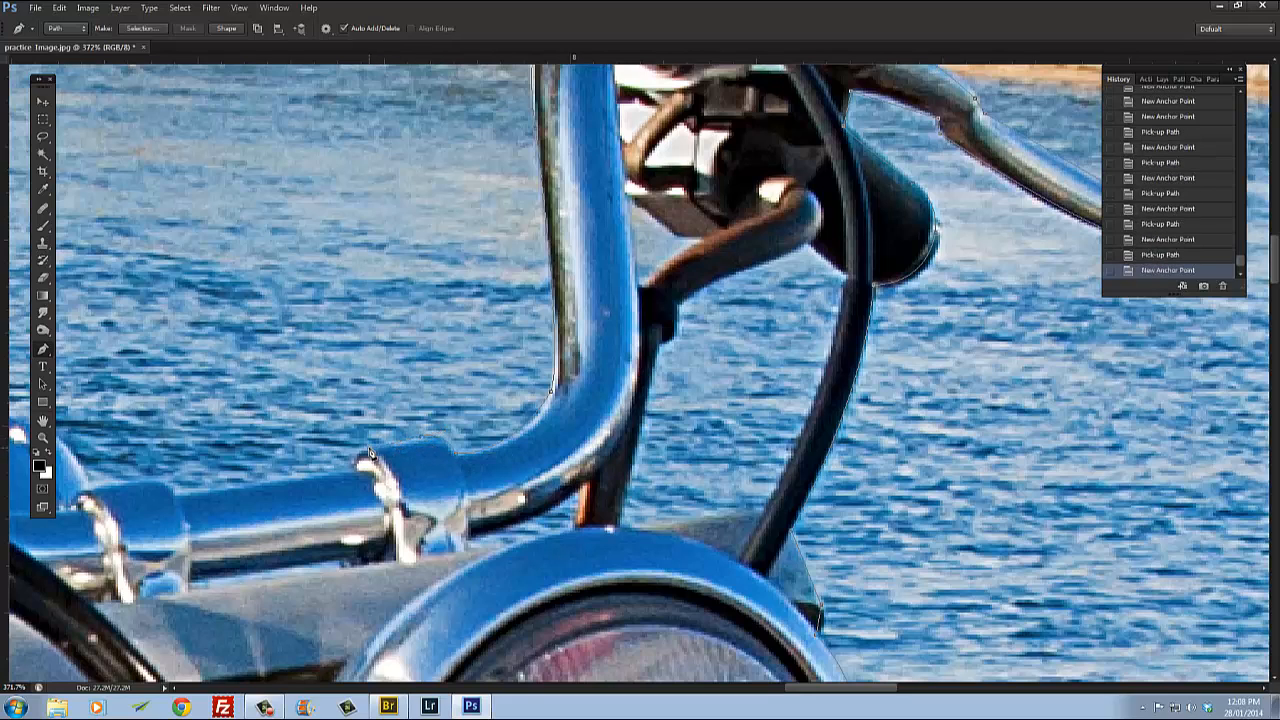
Step: Continue the path with anchor points over the handlebar clamps along the bar's upper edge
click(354, 484)
alt+click(356, 480)
drag(165, 500, 520, 430)
click(533, 426)
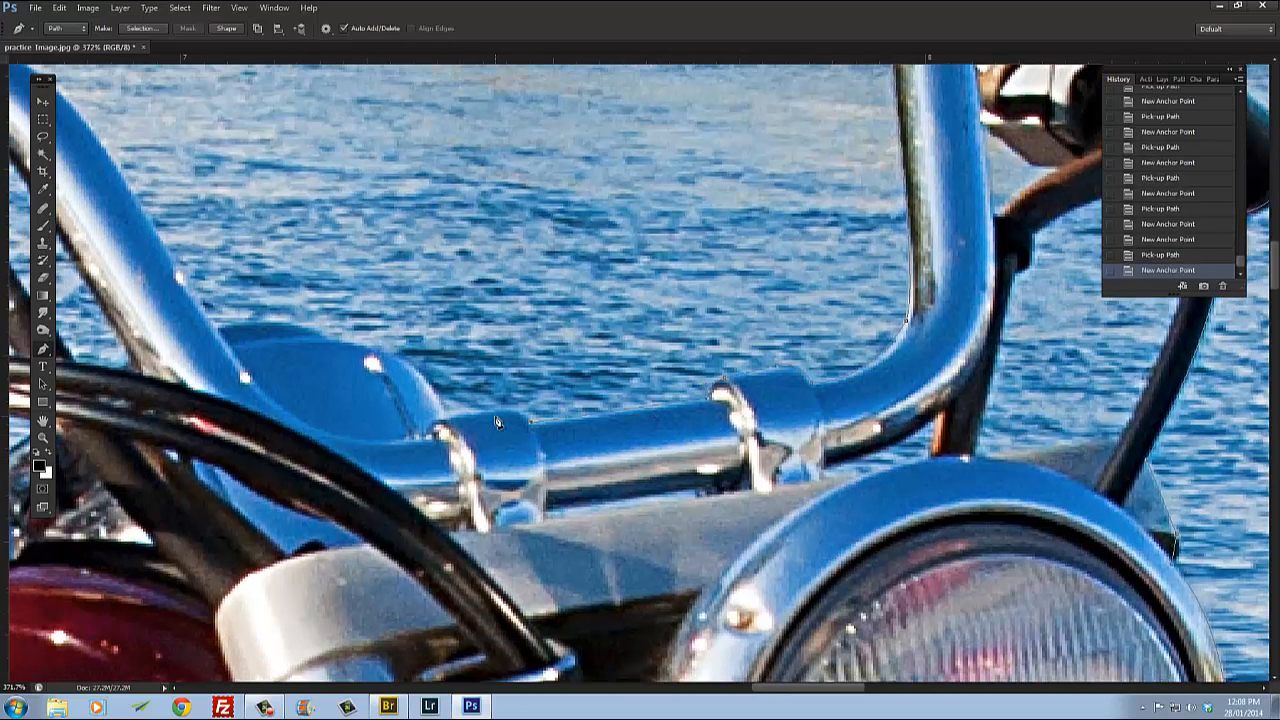
alt+click(480, 419)
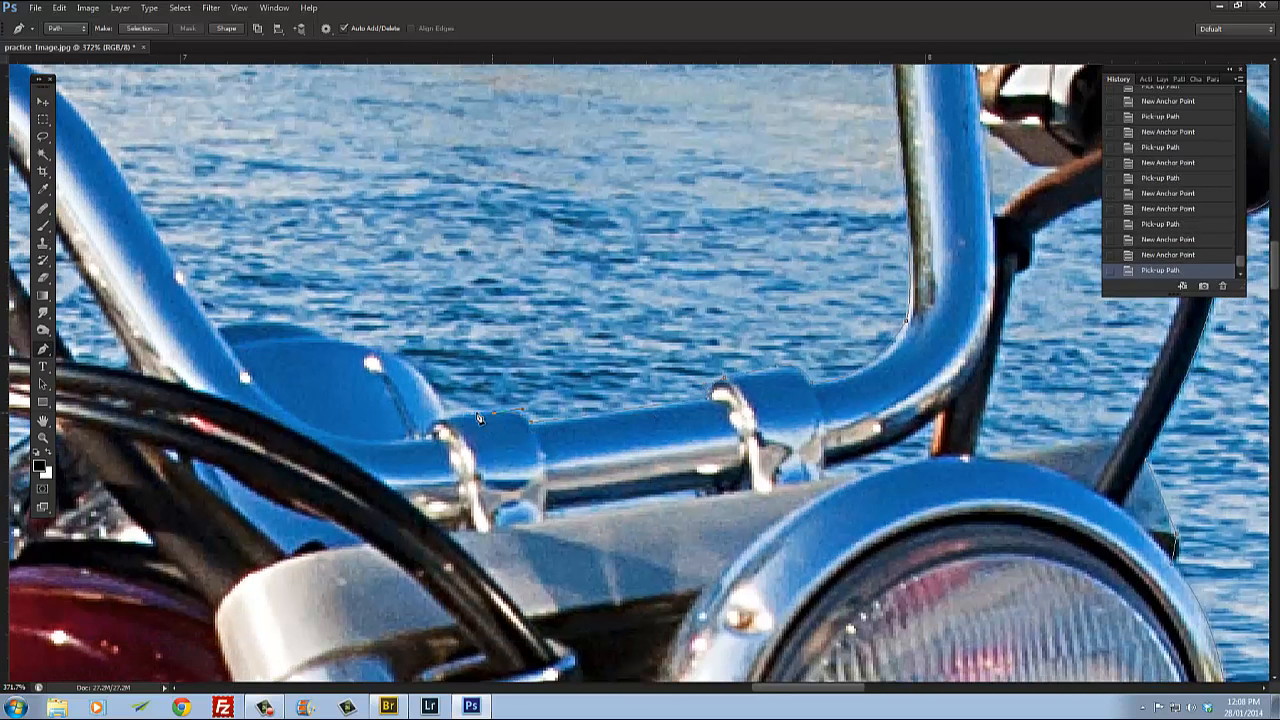
click(443, 419)
drag(399, 371, 788, 343)
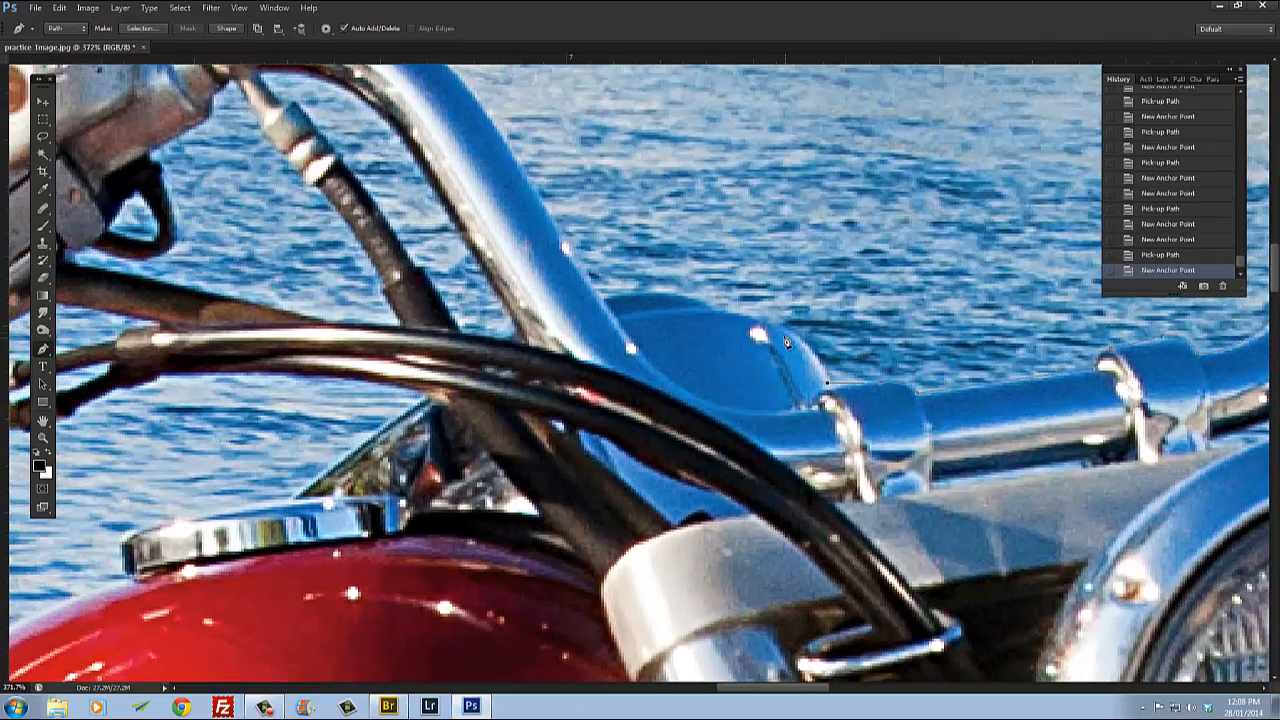
Step: Add anchor points up the outer curve of the handlebar riser toward the master cylinder
drag(721, 314, 616, 504)
alt+click(720, 319)
alt+click(607, 302)
click(528, 339)
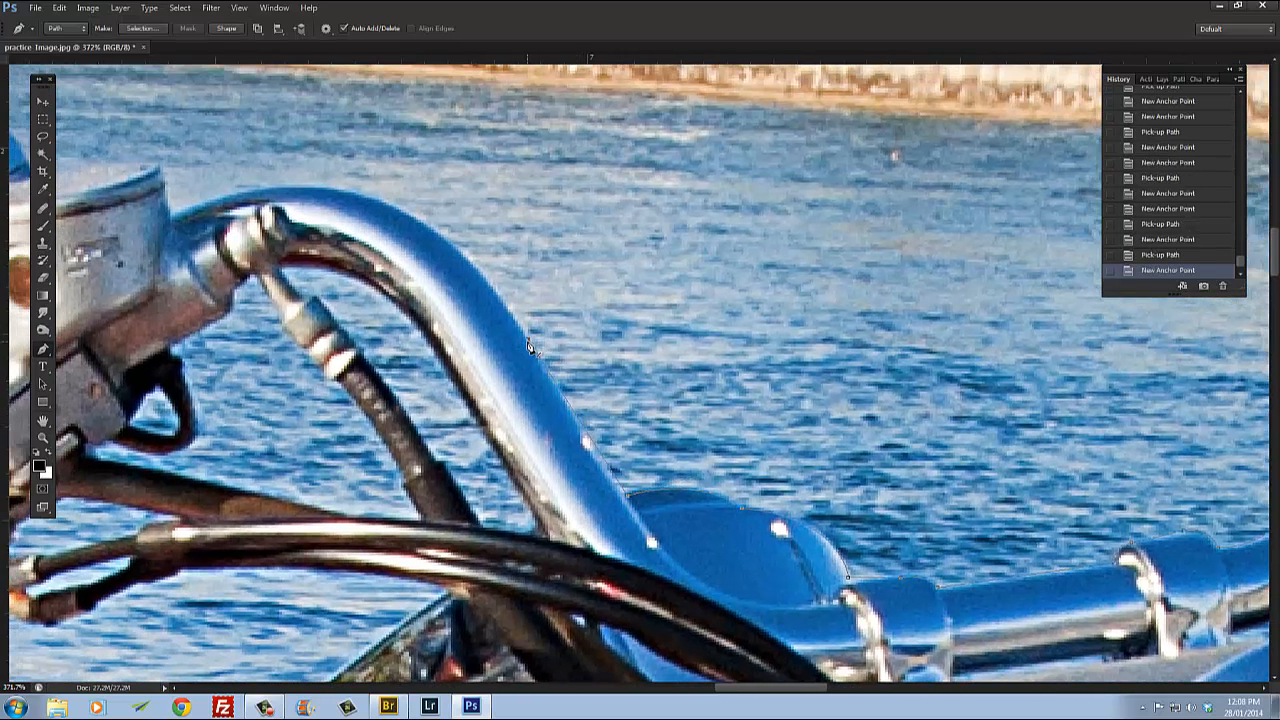
drag(337, 227, 386, 241)
scroll(386, 241, down, 2)
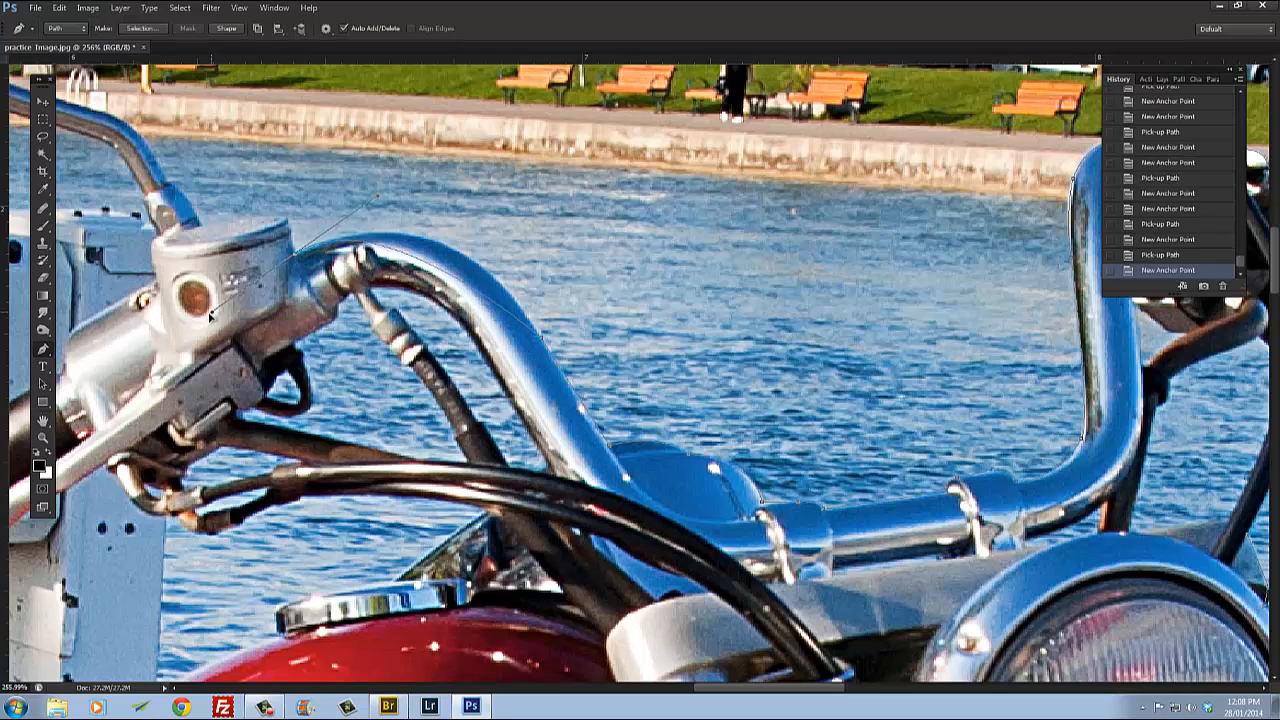
Step: Trace across the top of the master cylinder to the base of the mirror stalk
click(125, 333)
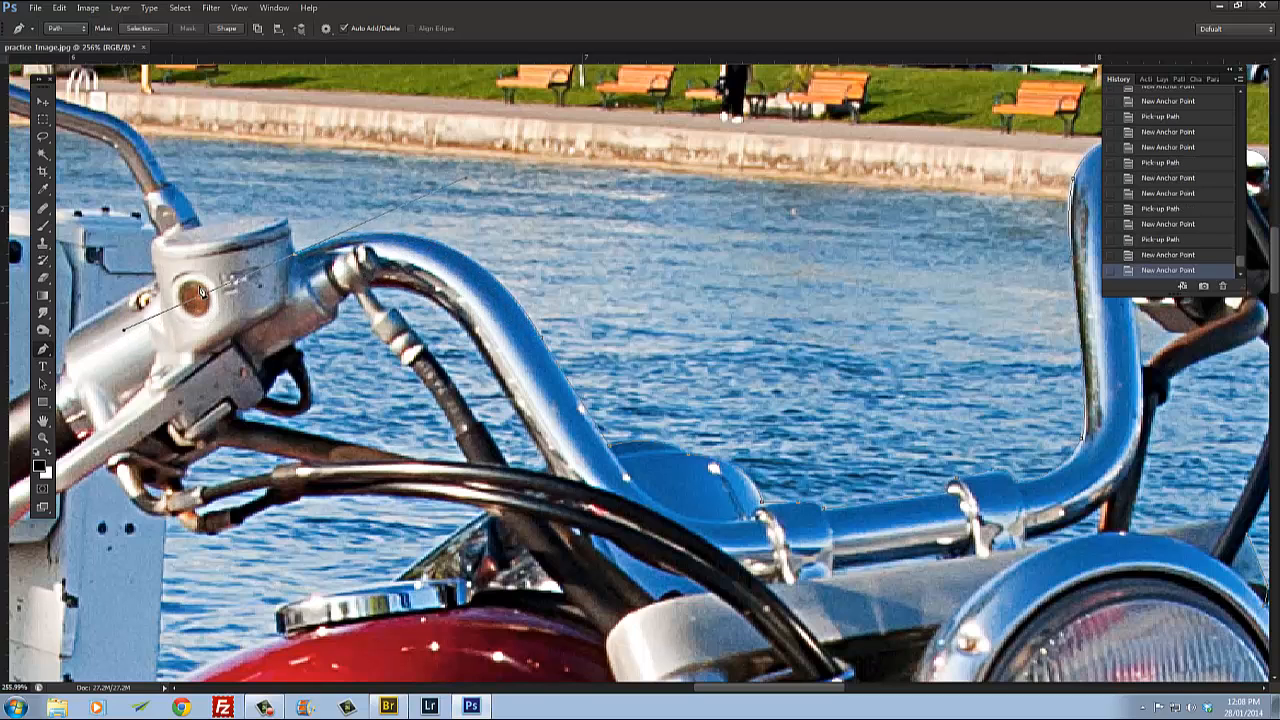
alt+click(295, 255)
click(288, 218)
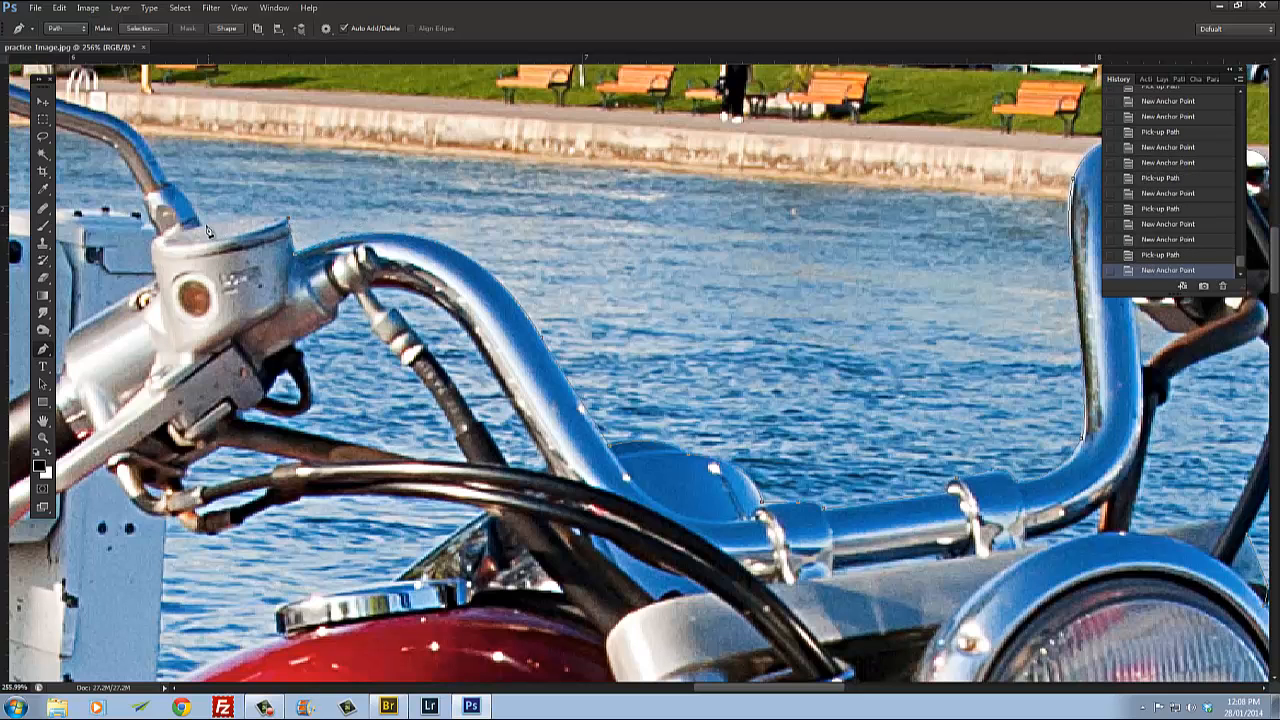
click(208, 229)
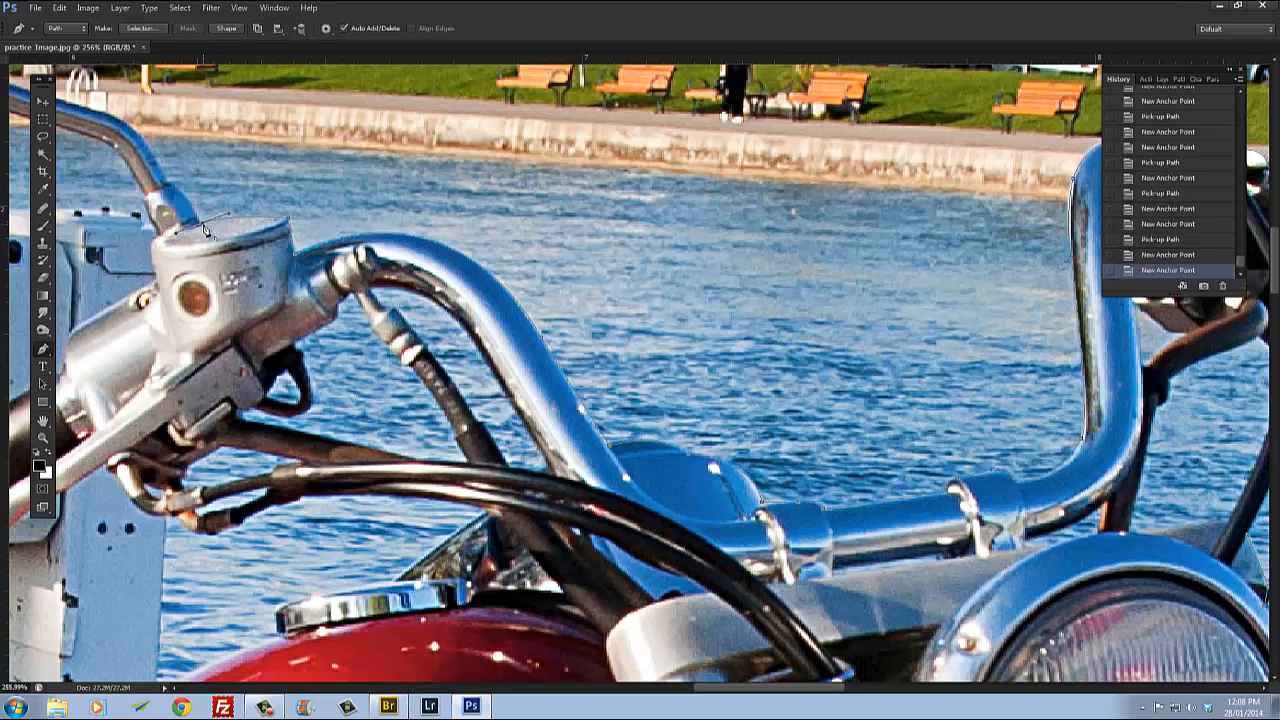
alt+click(205, 231)
drag(205, 231, 398, 343)
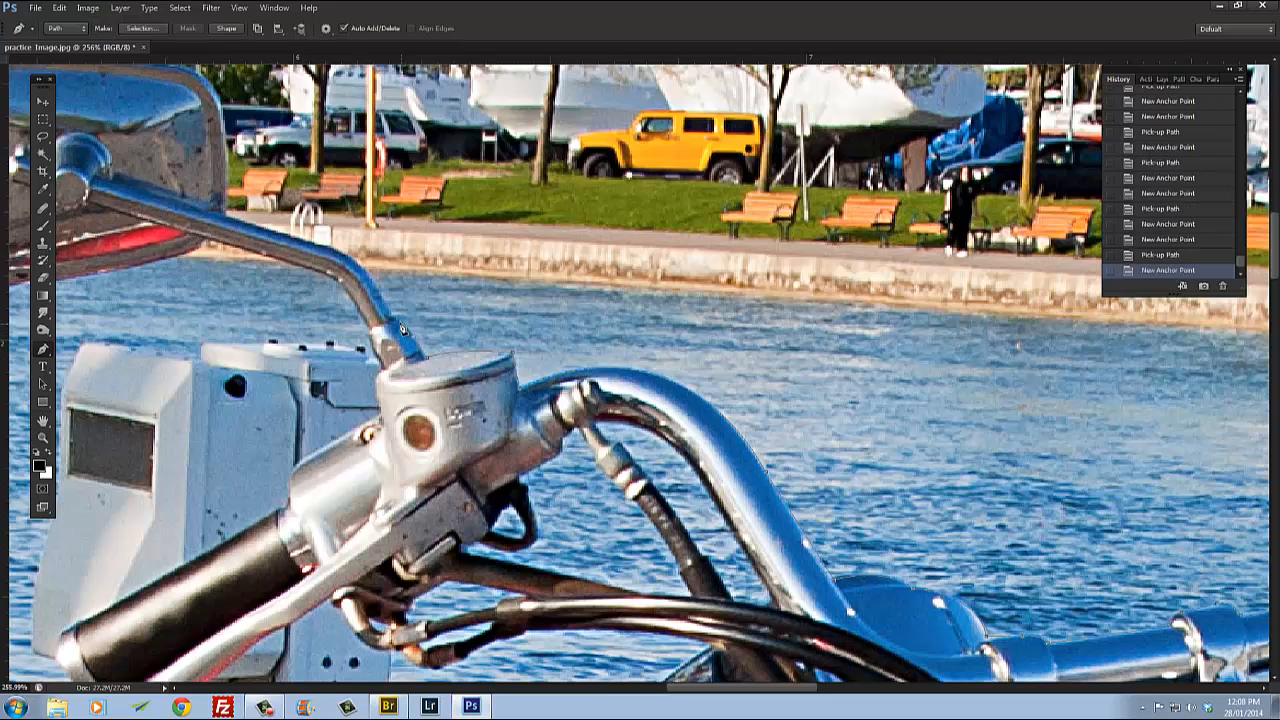
Step: Trace up the mirror stalk's upper edge toward the mirror with anchor points
click(378, 305)
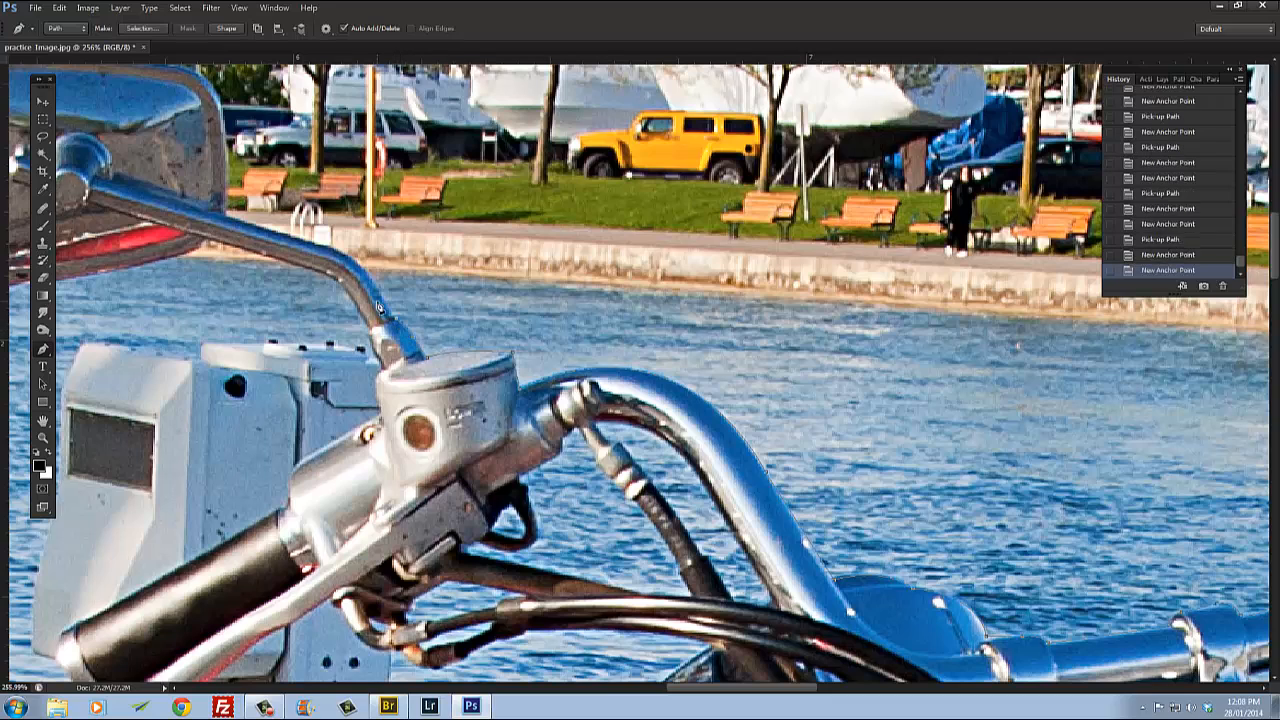
click(293, 237)
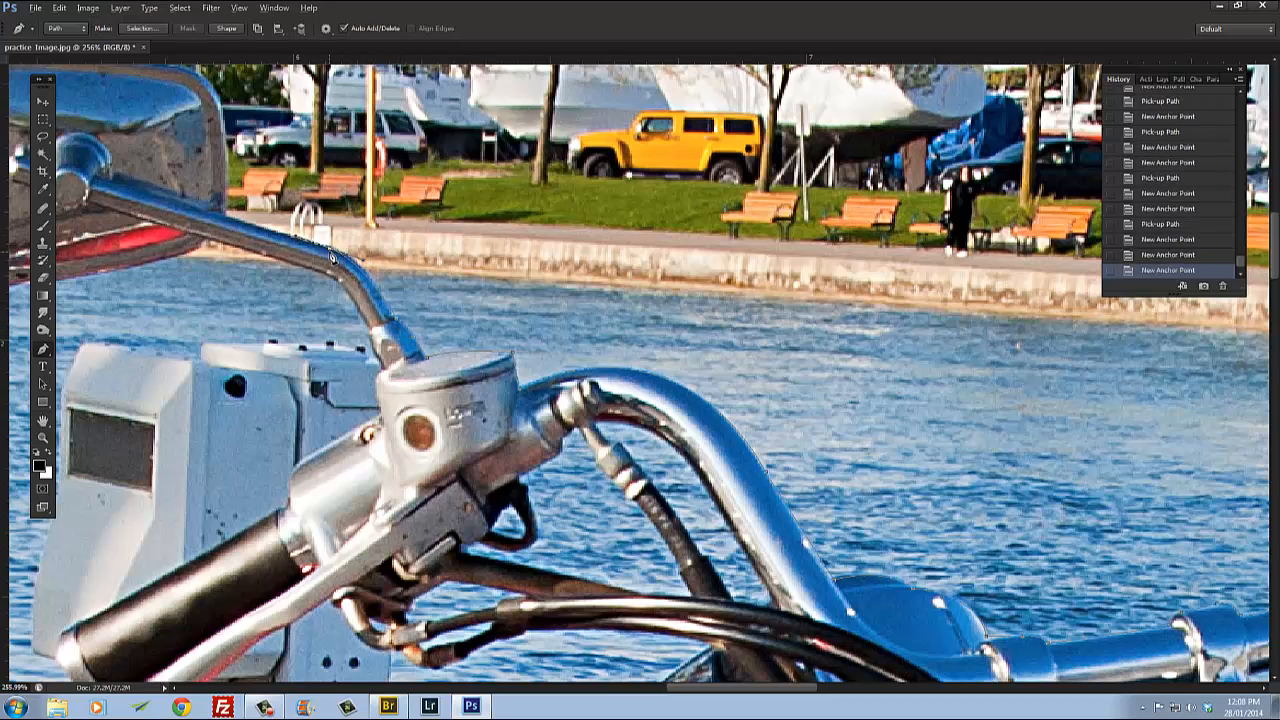
drag(304, 269, 507, 365)
scroll(538, 365, up, 4)
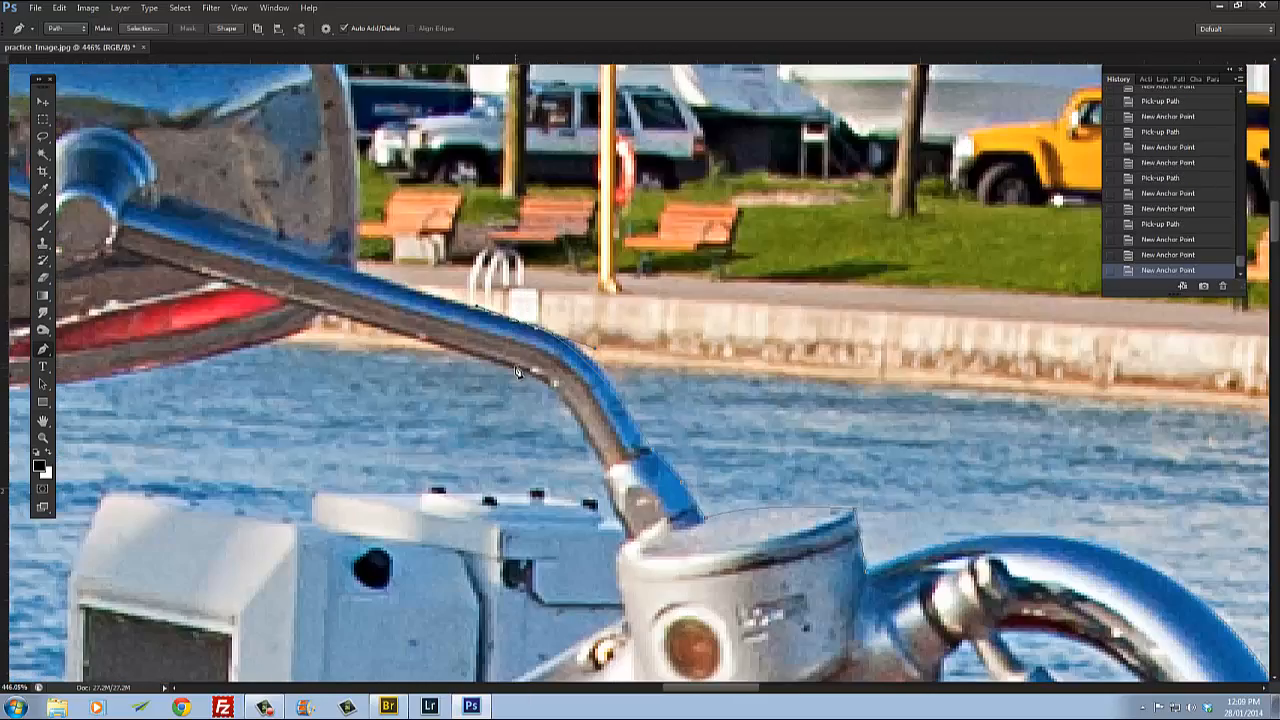
click(538, 338)
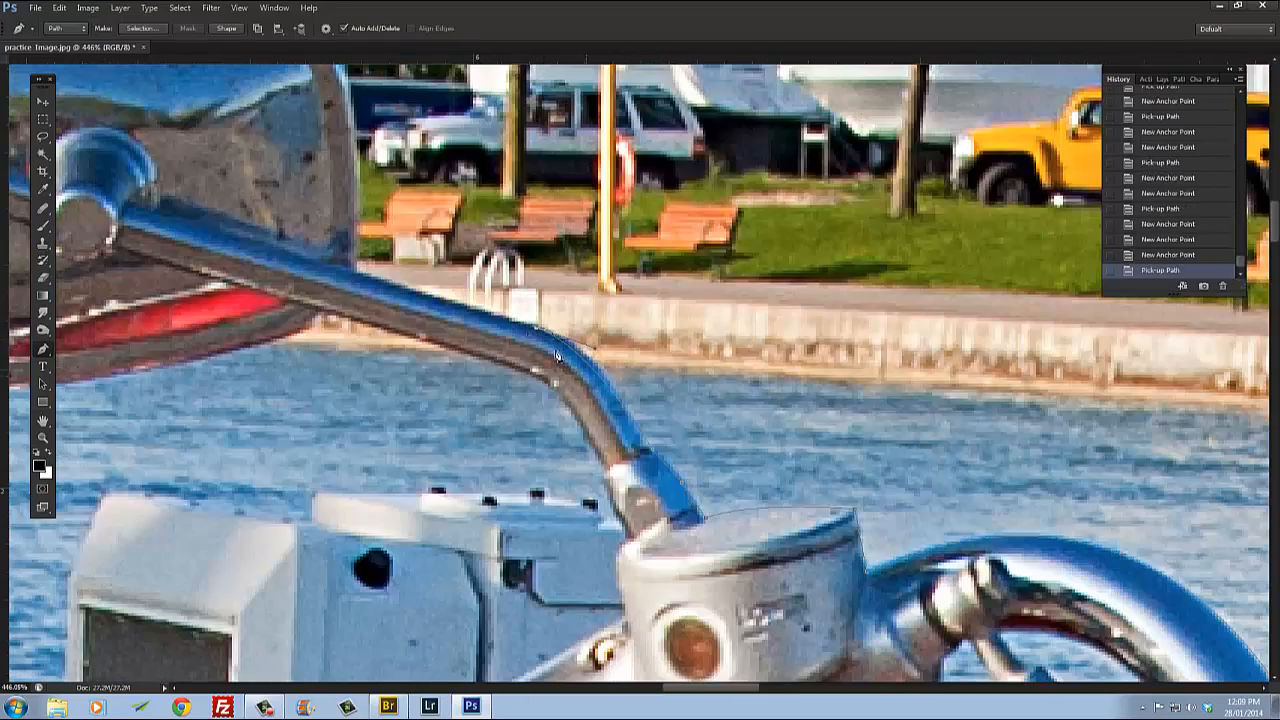
scroll(551, 346, up, 3)
scroll(531, 332, down, 3)
drag(503, 337, 696, 440)
click(766, 442)
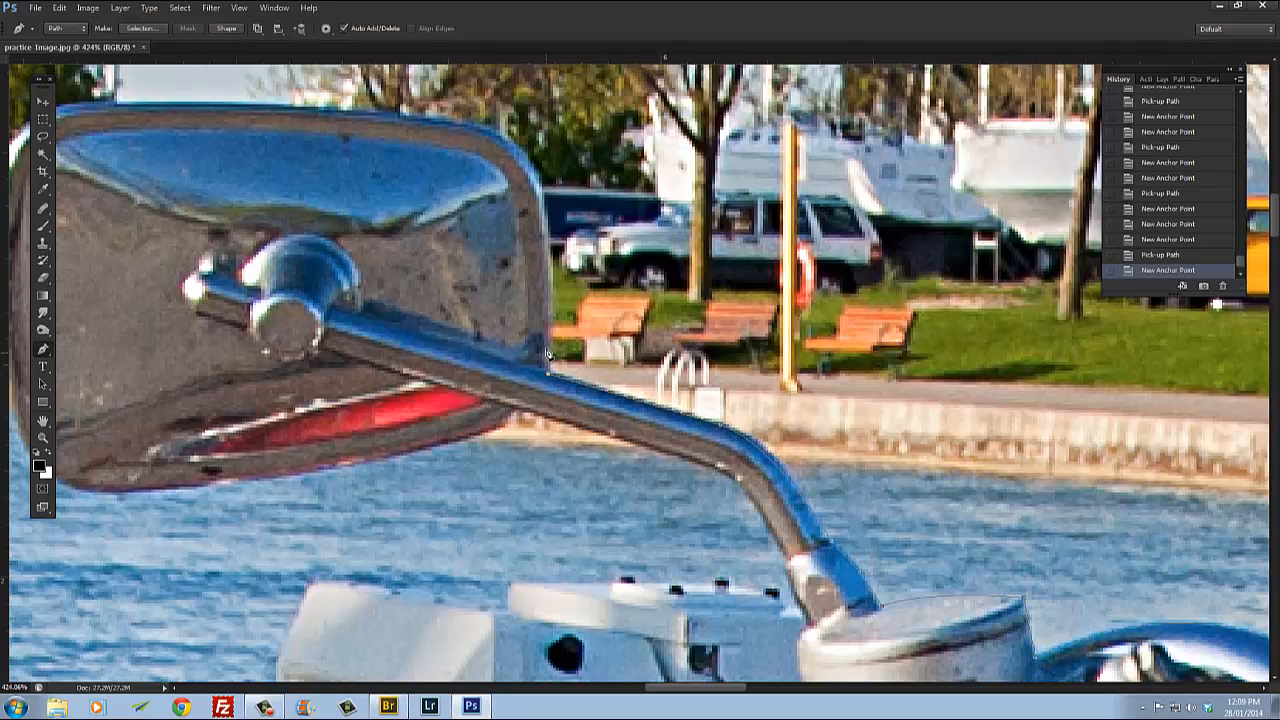
Step: Add curved anchor points around the mirror's upper right corner and along its top edge
scroll(566, 301, up, 3)
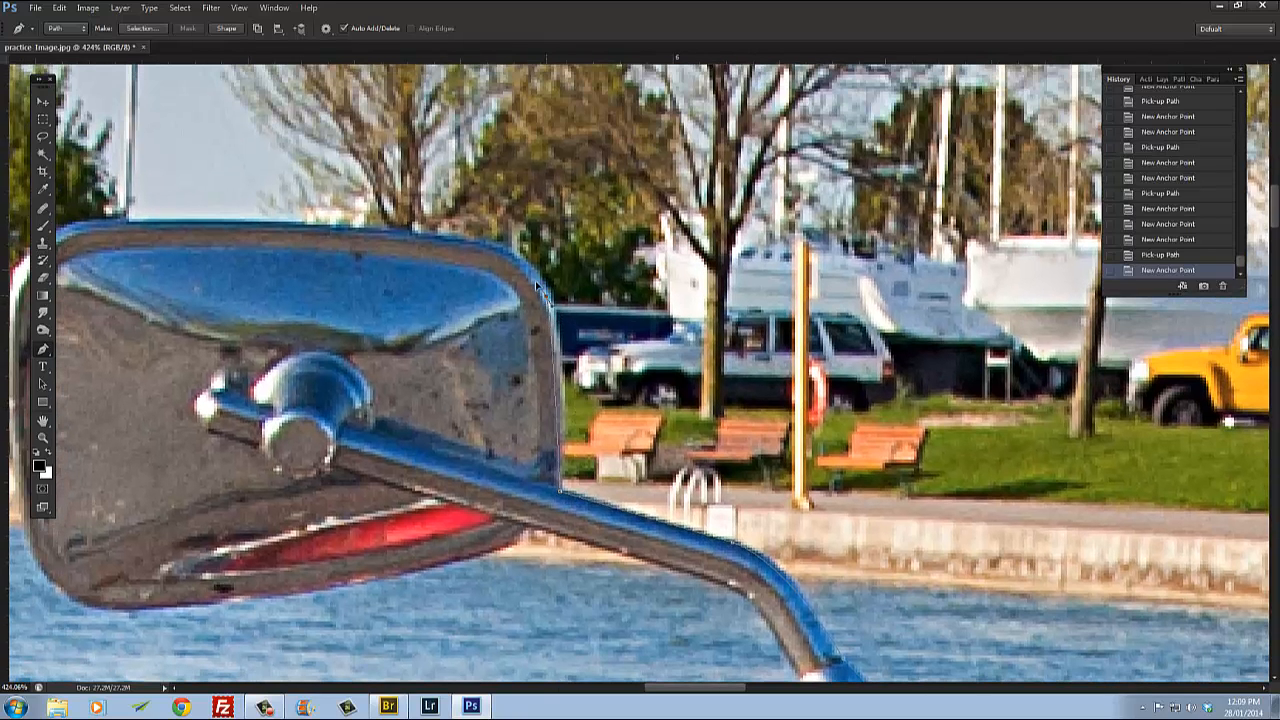
click(555, 310)
click(549, 304)
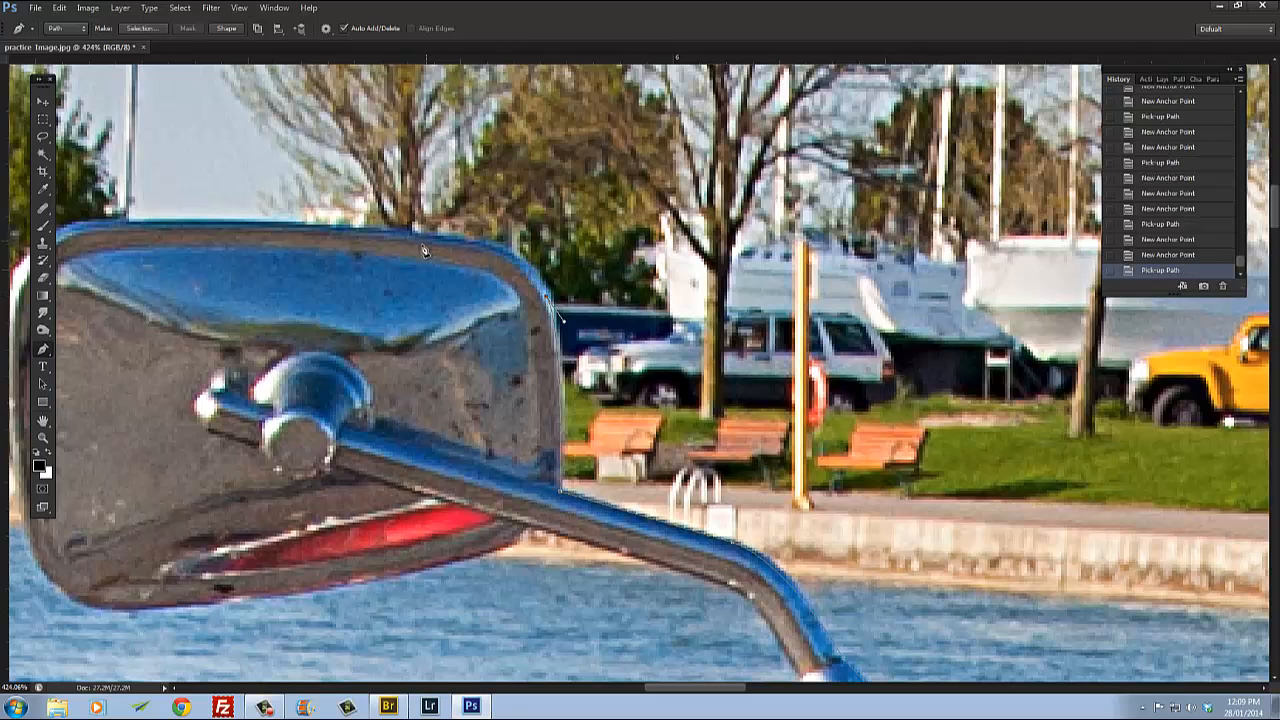
drag(424, 238, 306, 232)
alt+click(424, 238)
drag(268, 286, 705, 362)
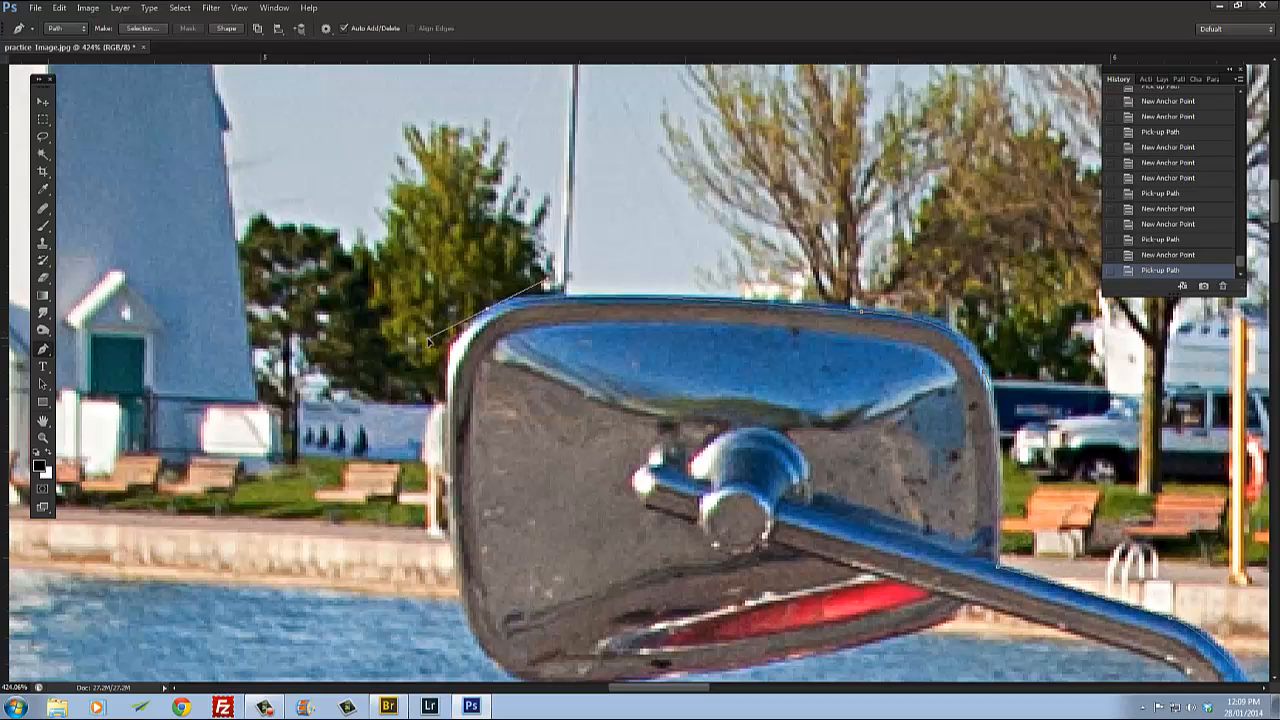
Step: Curve the path around the mirror's upper left corner and down its left side
drag(421, 343, 530, 337)
alt+click(487, 309)
alt+click(452, 370)
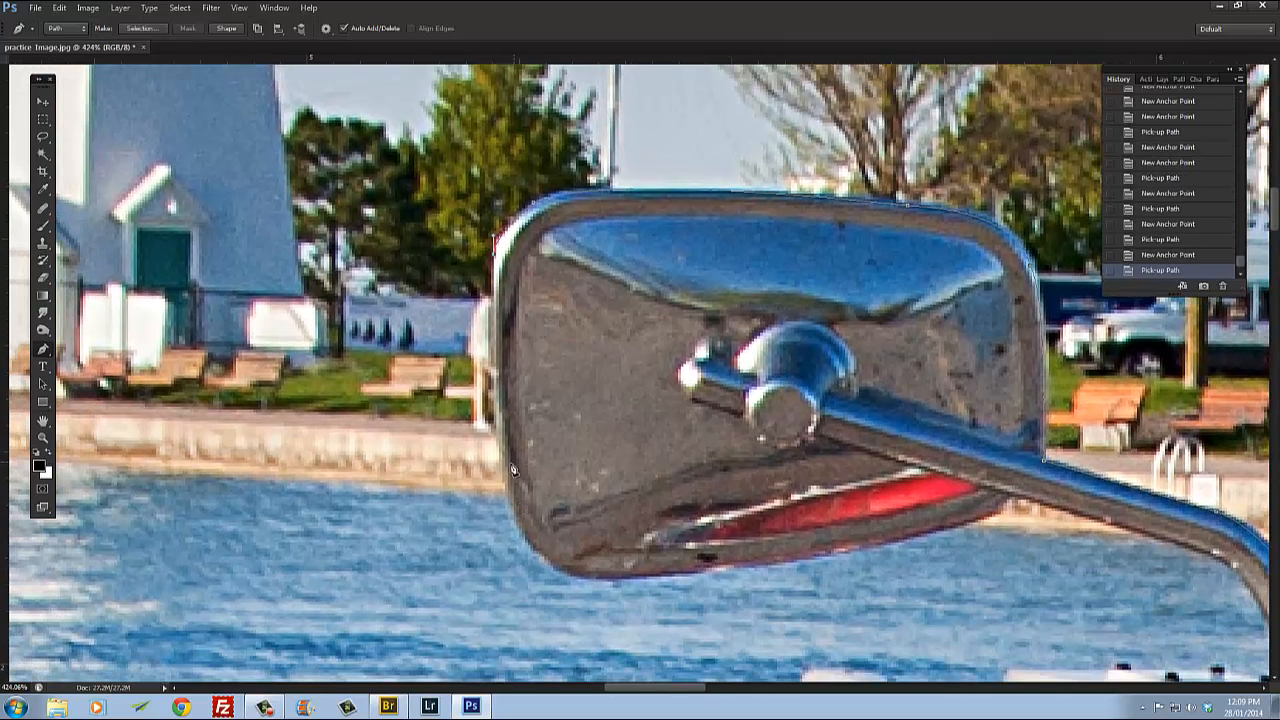
mouse_move(503, 487)
mouse_down()
mouse_move(514, 520)
mouse_move(506, 494)
mouse_up()
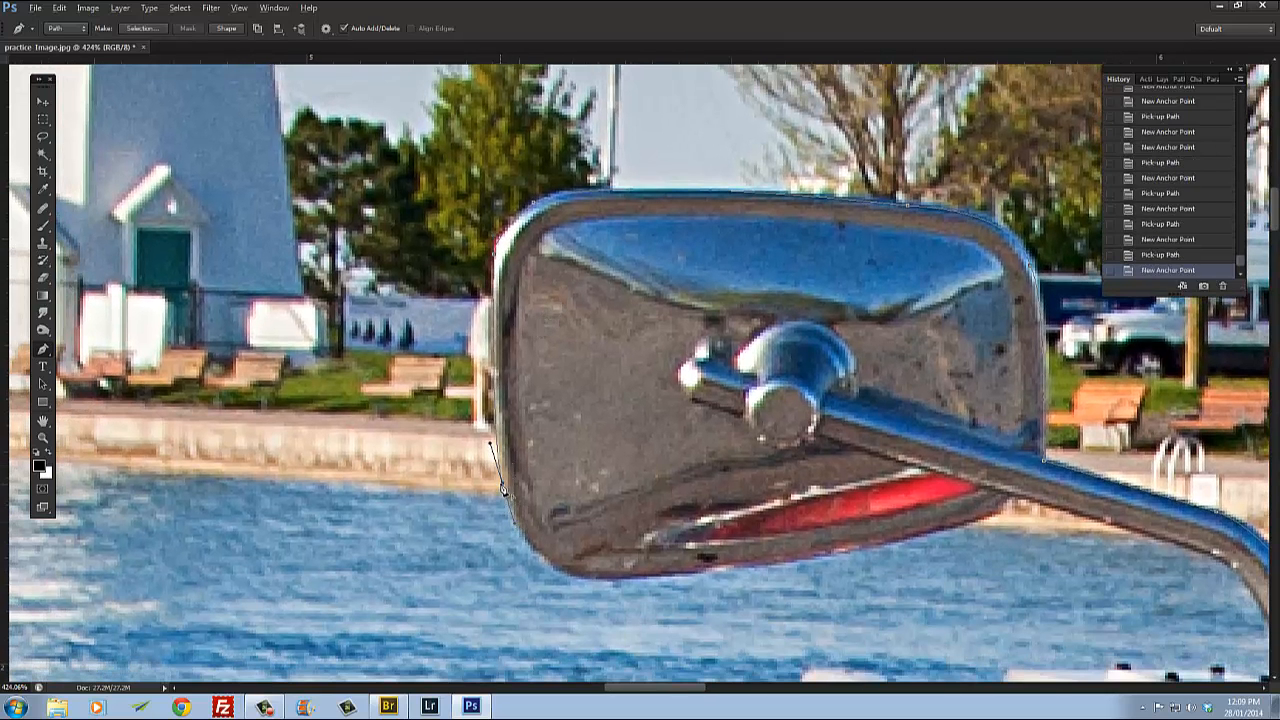
alt+click(503, 487)
drag(612, 541, 710, 340)
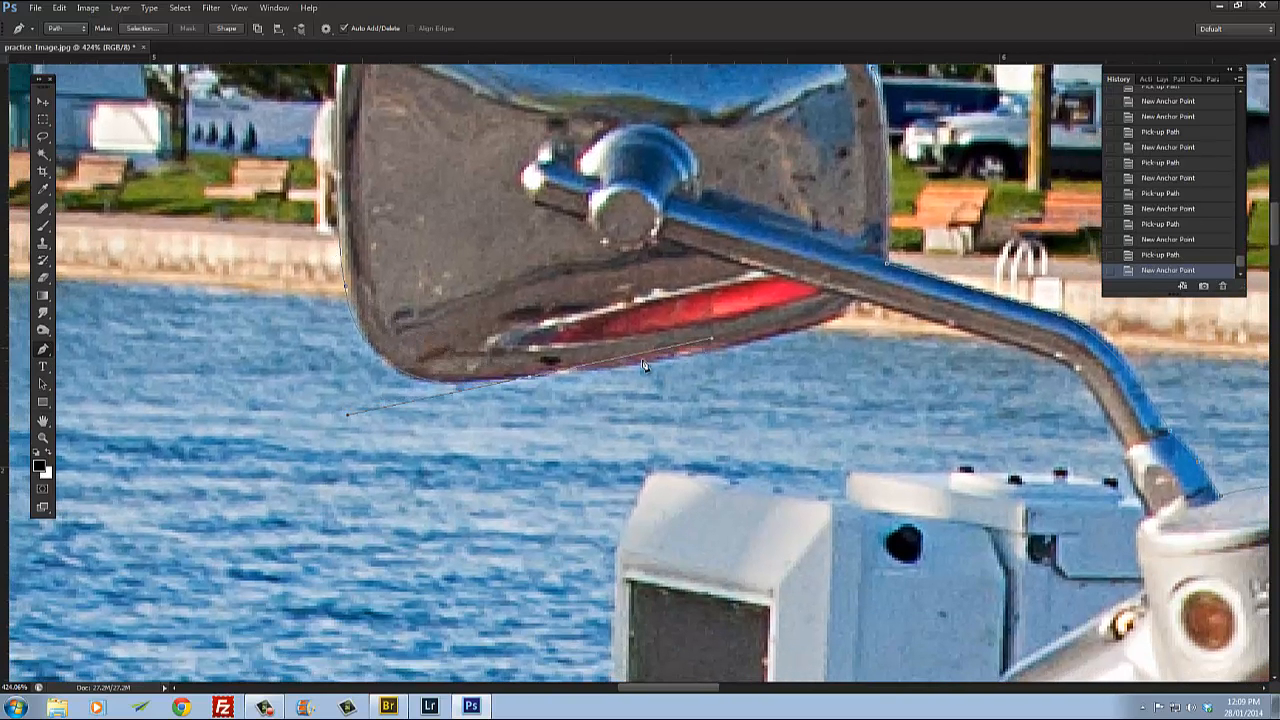
Step: Trace along the mirror's bottom edge and down the underside of the stalk to the master cylinder
alt+click(533, 381)
click(798, 329)
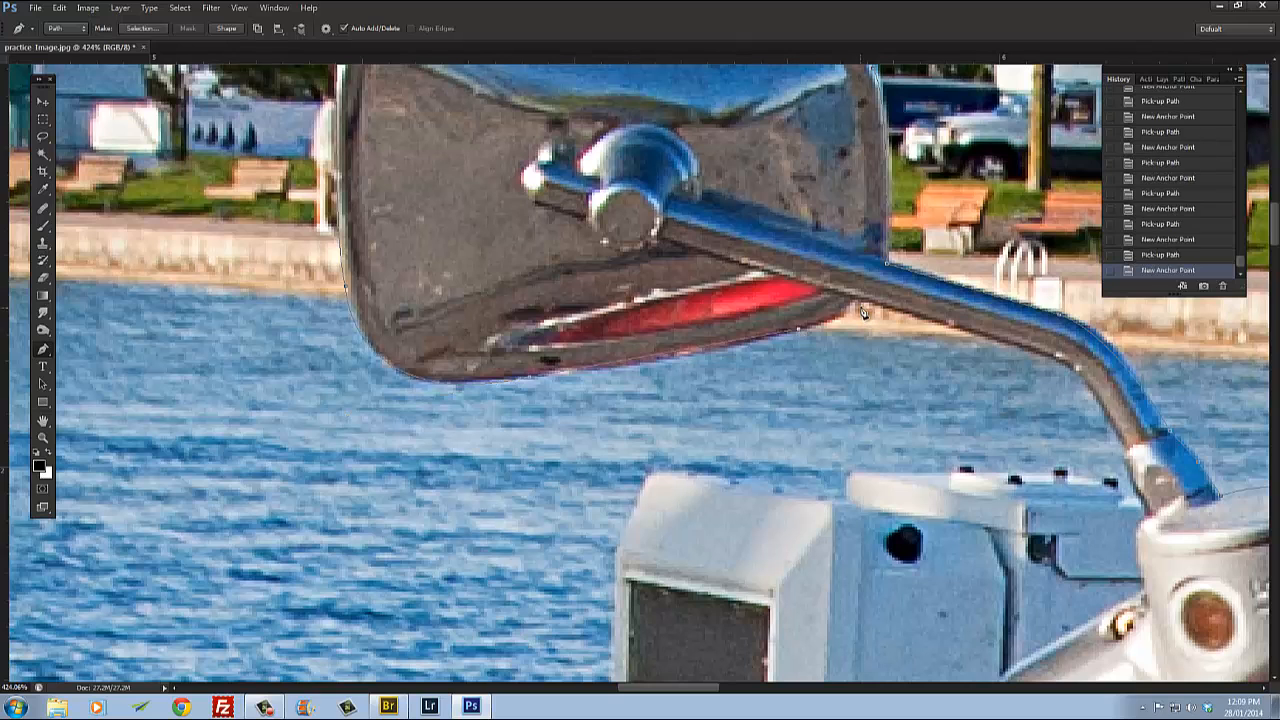
click(856, 301)
drag(1020, 373, 647, 281)
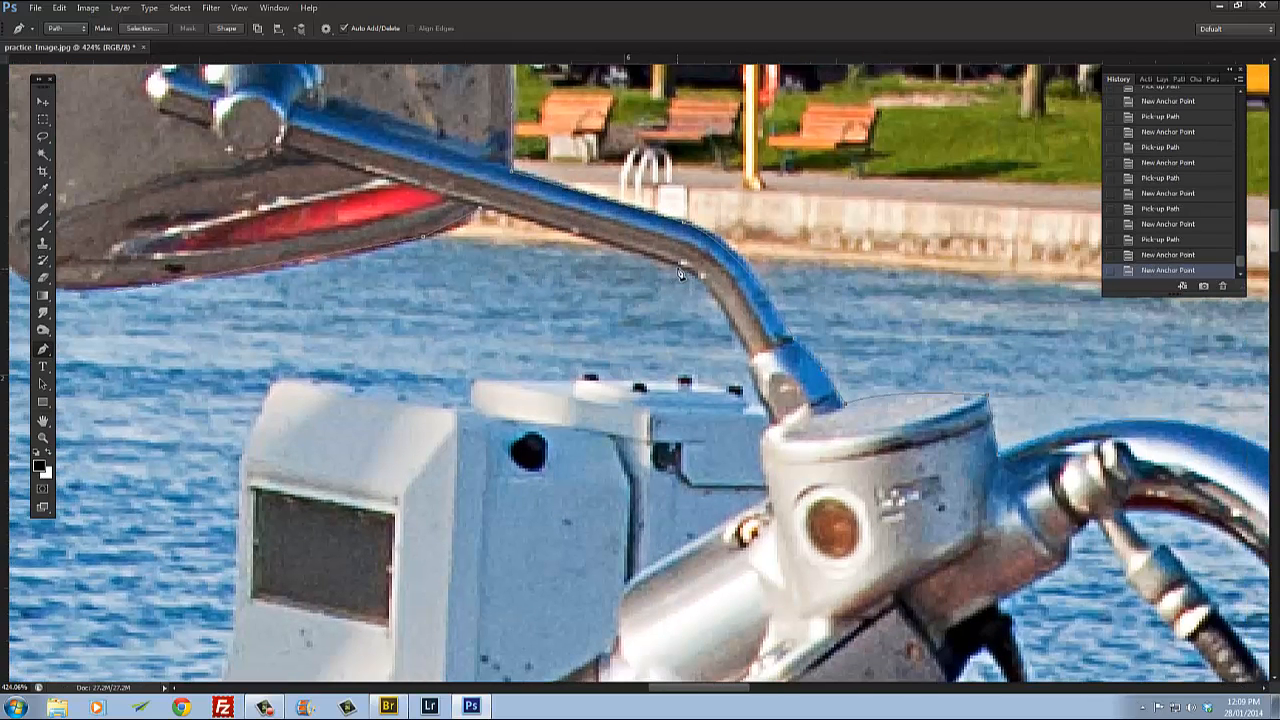
click(676, 266)
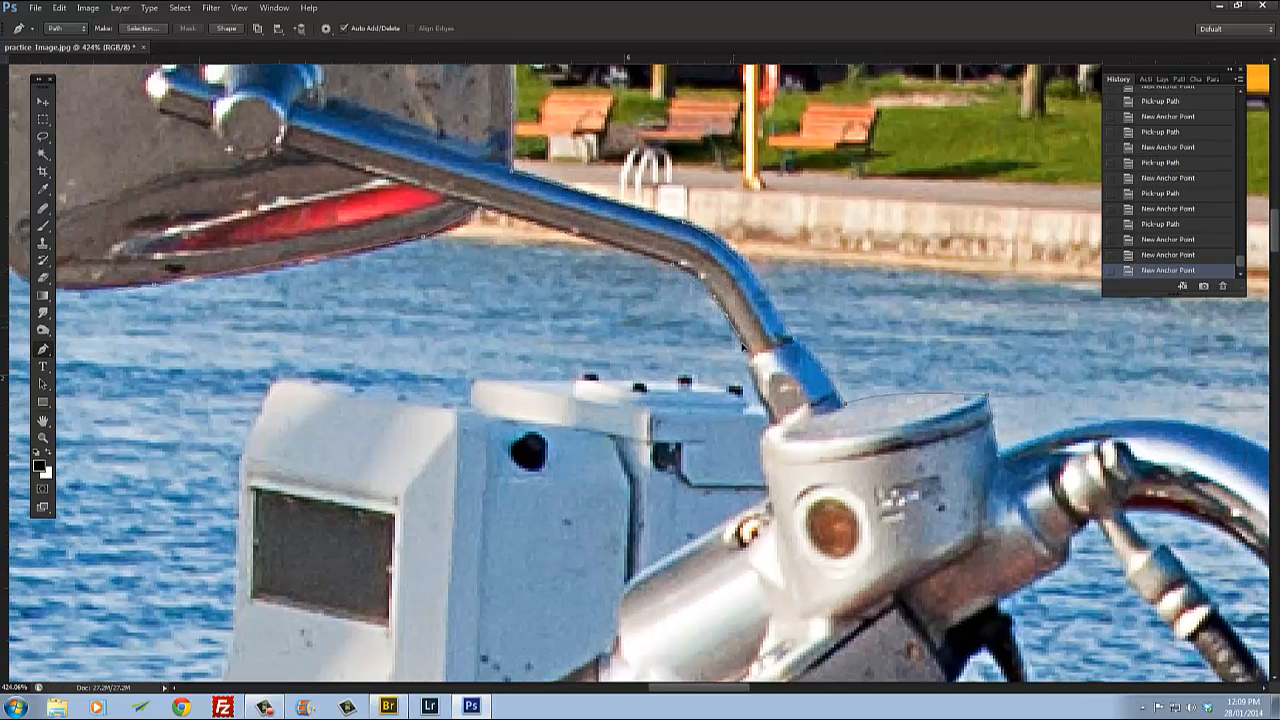
drag(750, 361, 751, 362)
alt+click(727, 317)
click(751, 356)
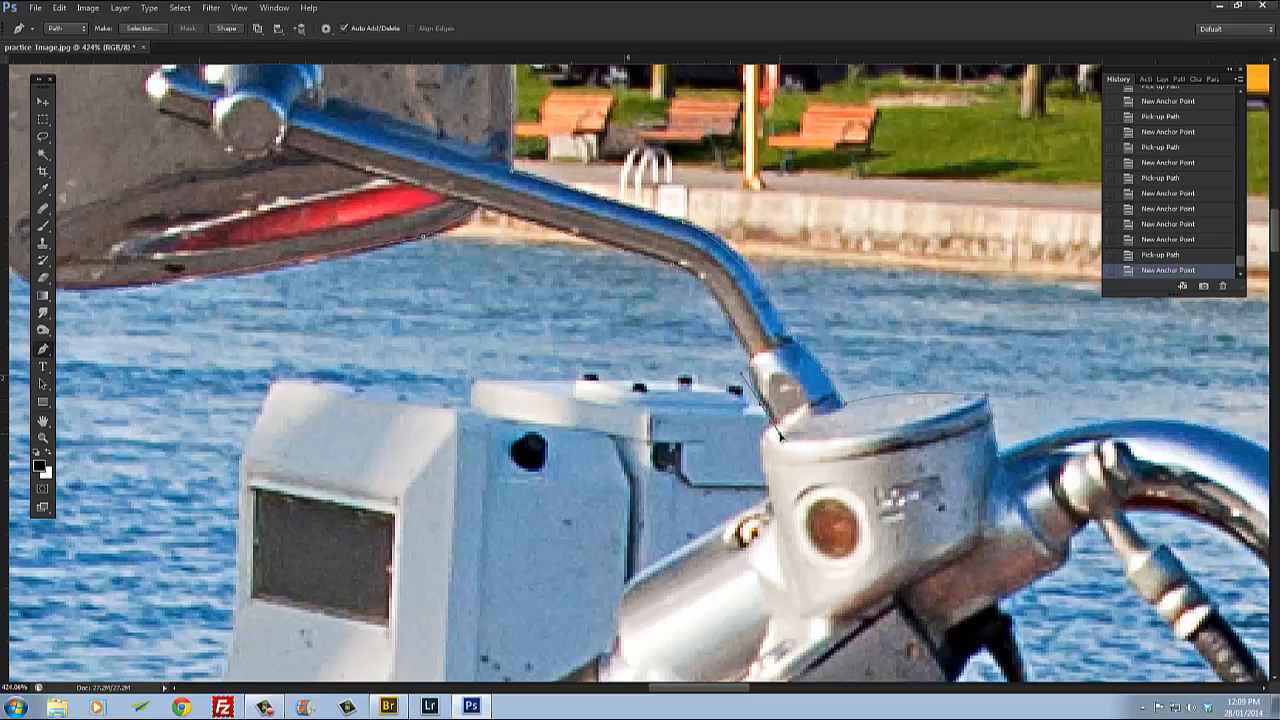
Step: Trace a series of anchor points along the top edge of the white box behind the mirror stalk
click(776, 425)
alt+click(761, 404)
click(746, 405)
click(741, 388)
click(728, 387)
click(699, 384)
click(692, 377)
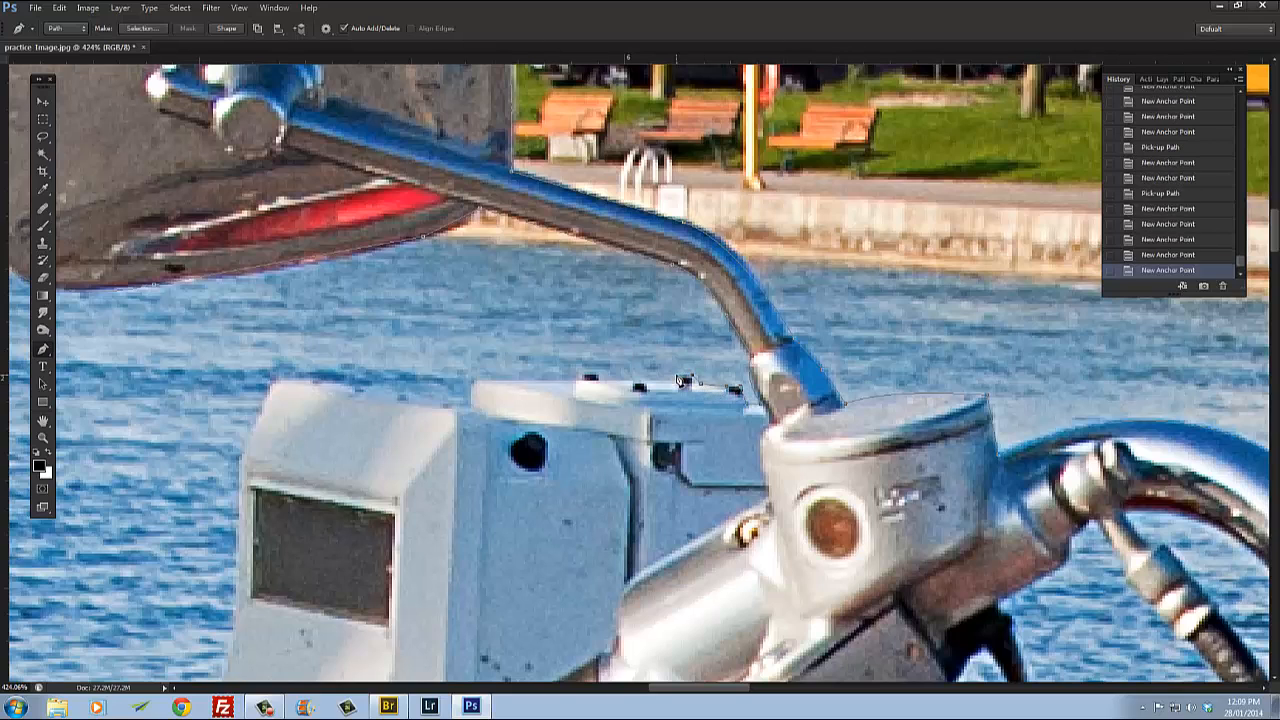
click(677, 377)
click(670, 381)
click(645, 381)
click(628, 381)
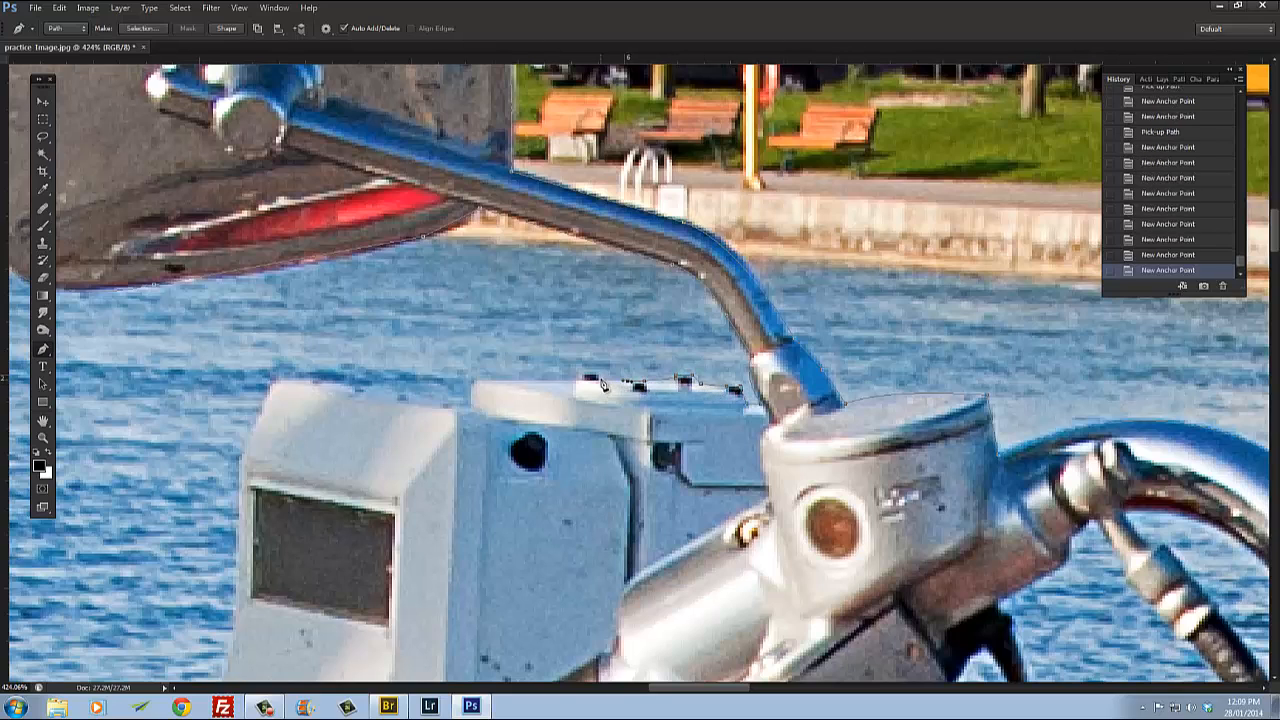
click(600, 381)
click(596, 374)
click(583, 374)
click(581, 381)
Step: Step back in History to remove the anchor points traced along the white box
scroll(503, 426, down, 2)
scroll(618, 434, up, 1)
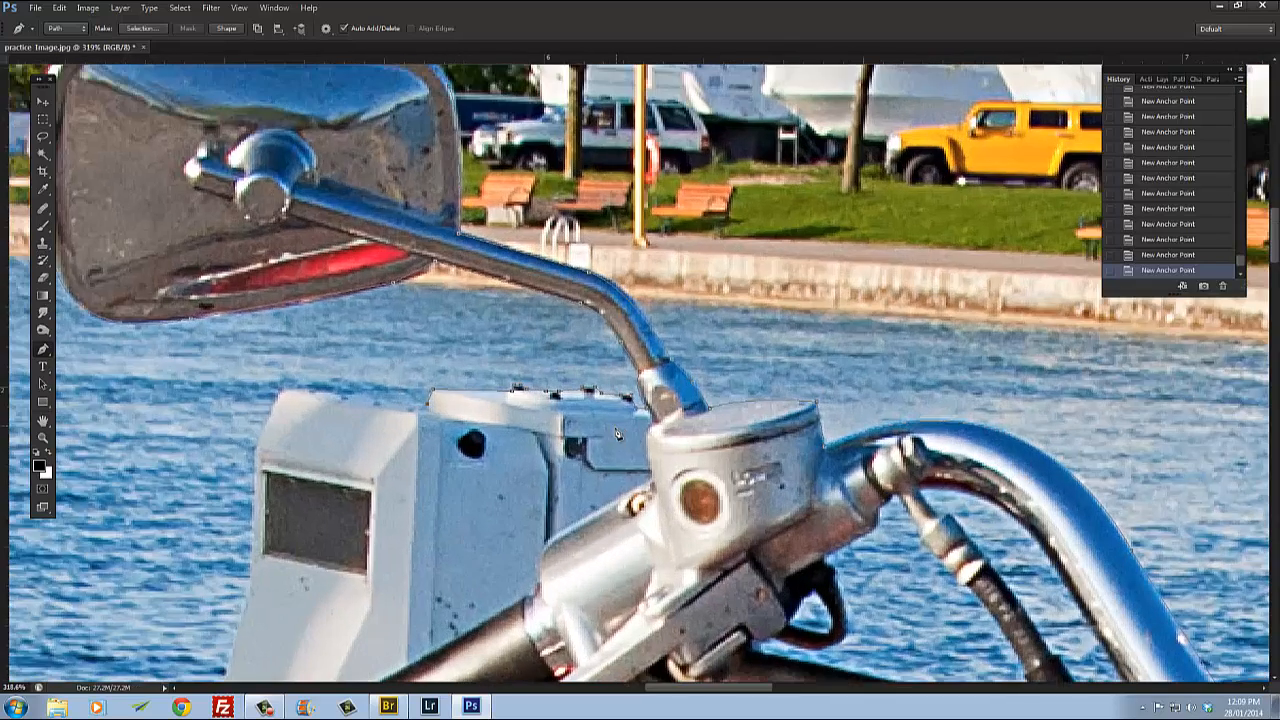
scroll(612, 438, down, 3)
scroll(468, 405, up, 1)
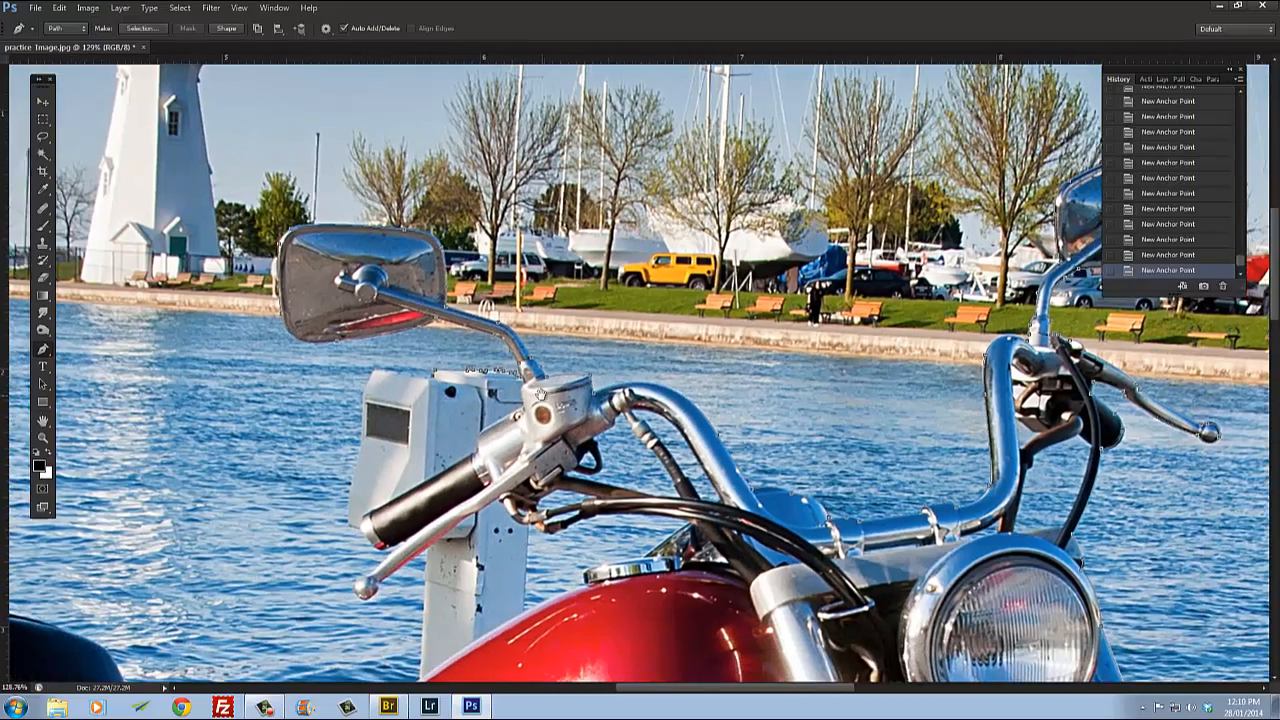
scroll(468, 405, up, 4)
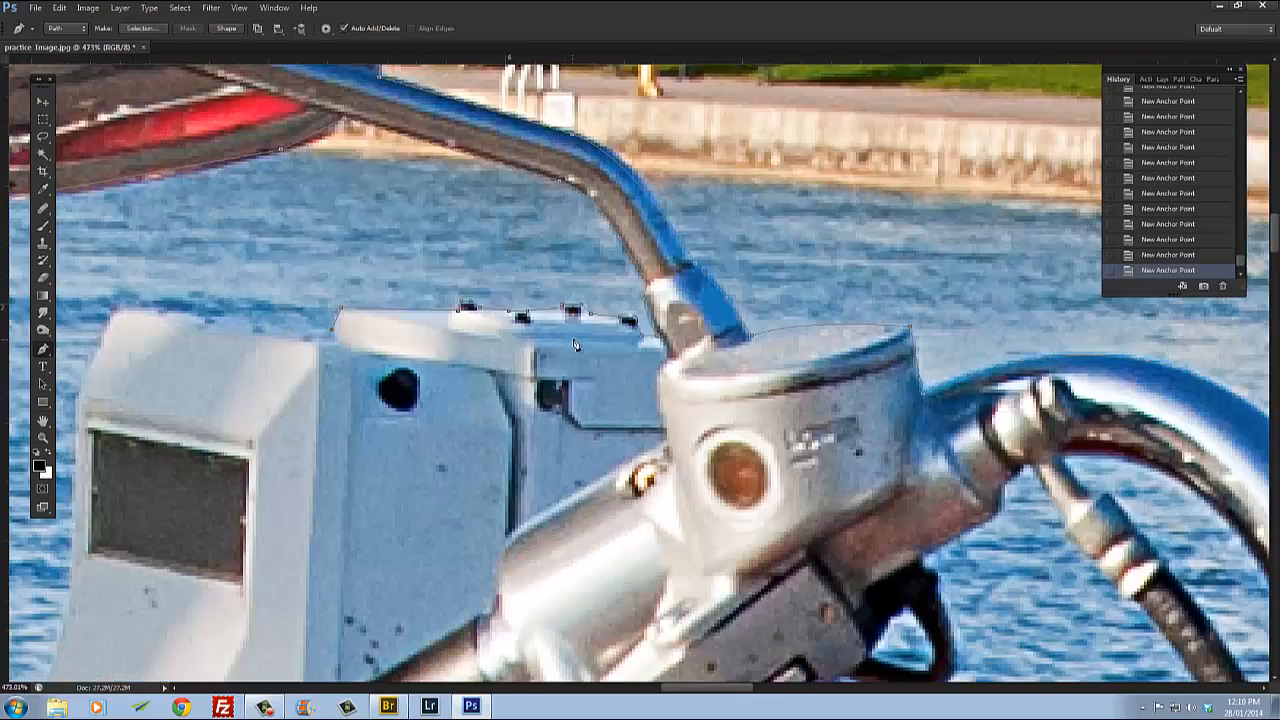
scroll(470, 316, down, 2)
scroll(510, 380, down, 1)
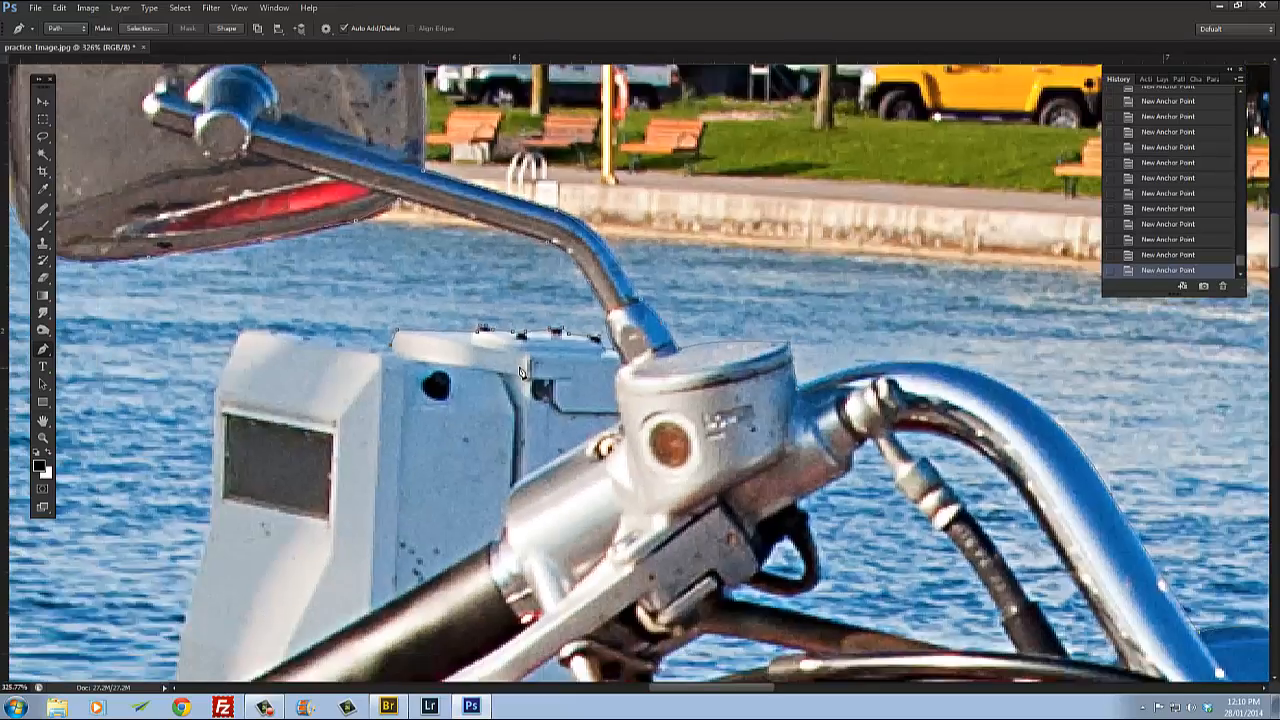
scroll(503, 392, down, 2)
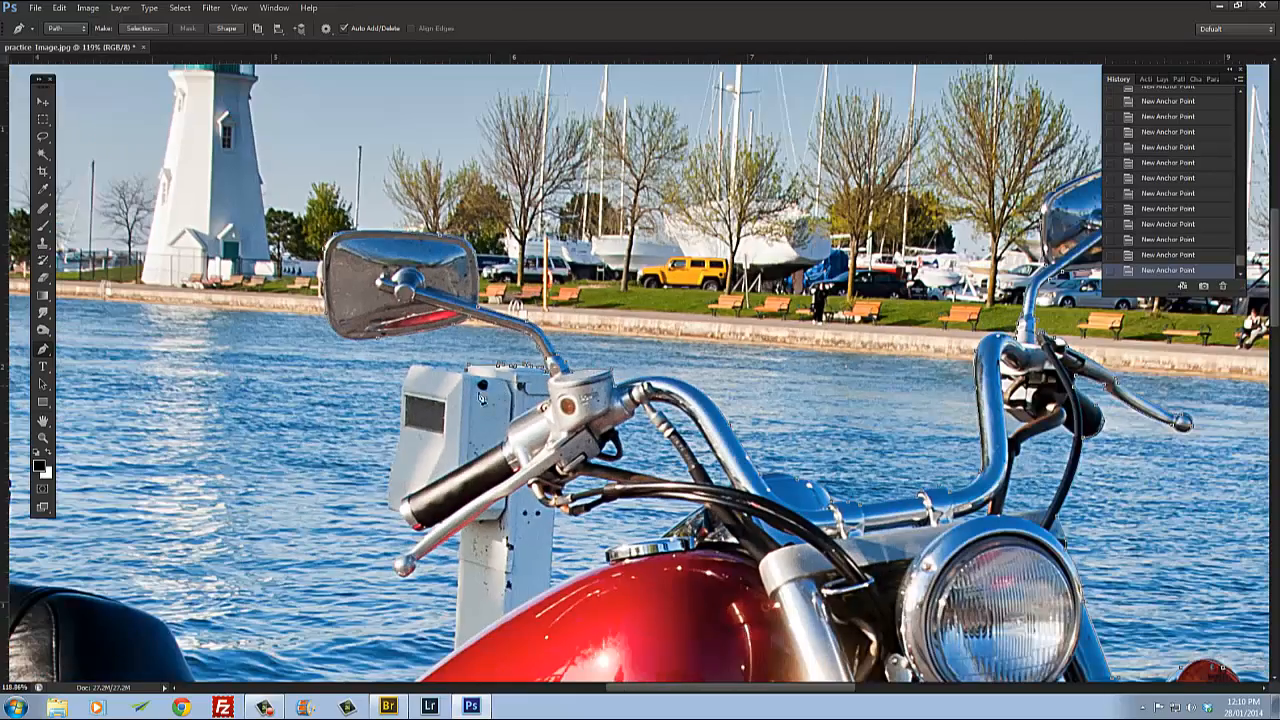
scroll(578, 482, down, 3)
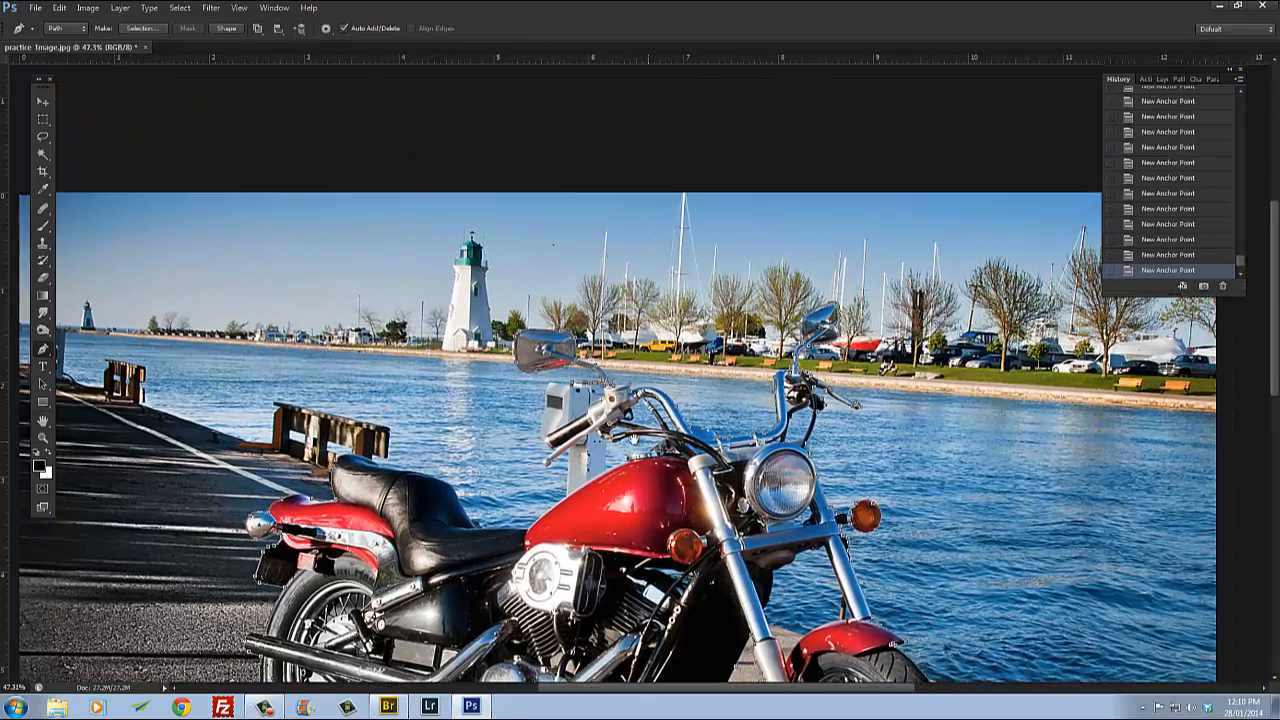
scroll(590, 466, up, 2)
scroll(596, 338, up, 1)
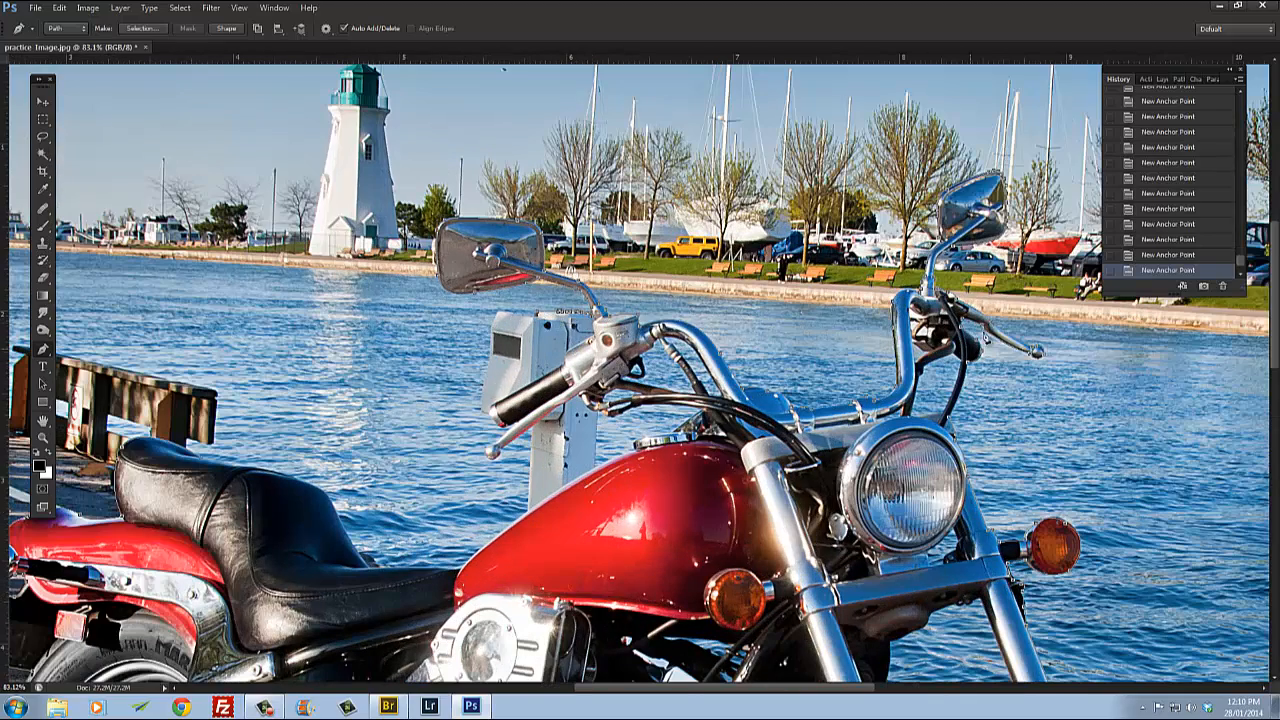
click(1167, 224)
click(1167, 178)
scroll(635, 385, up, 4)
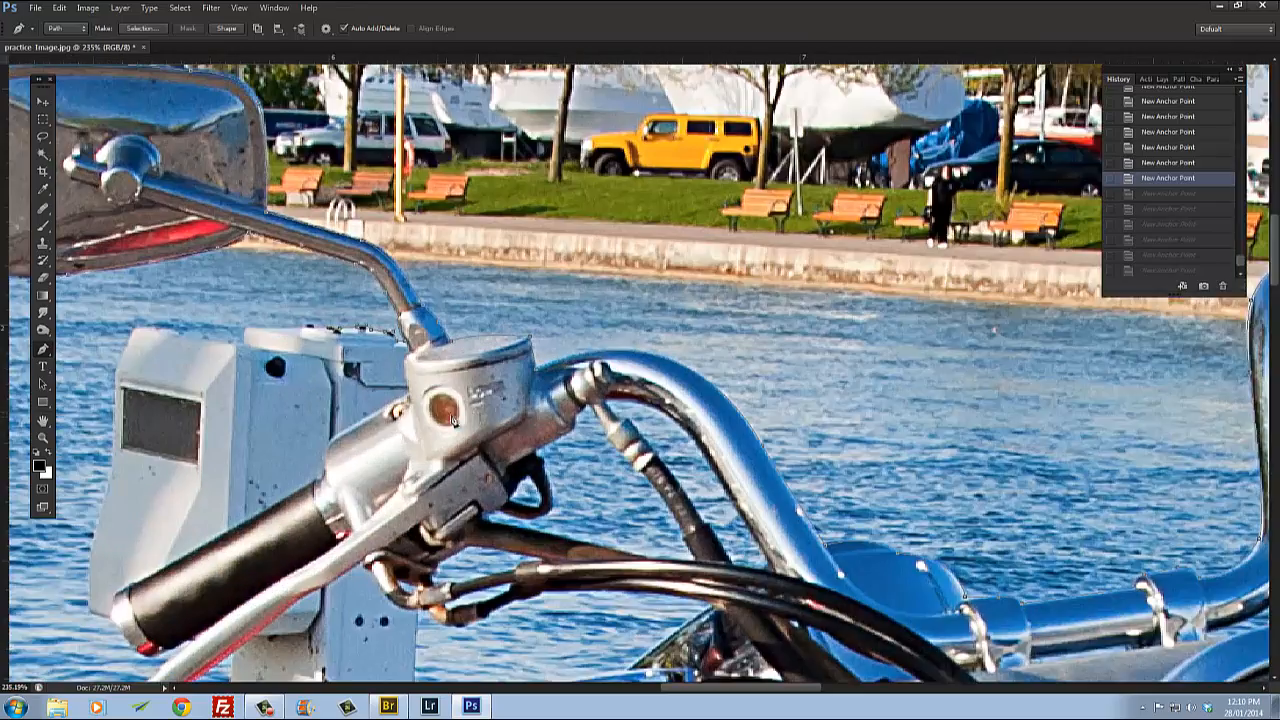
scroll(635, 385, up, 2)
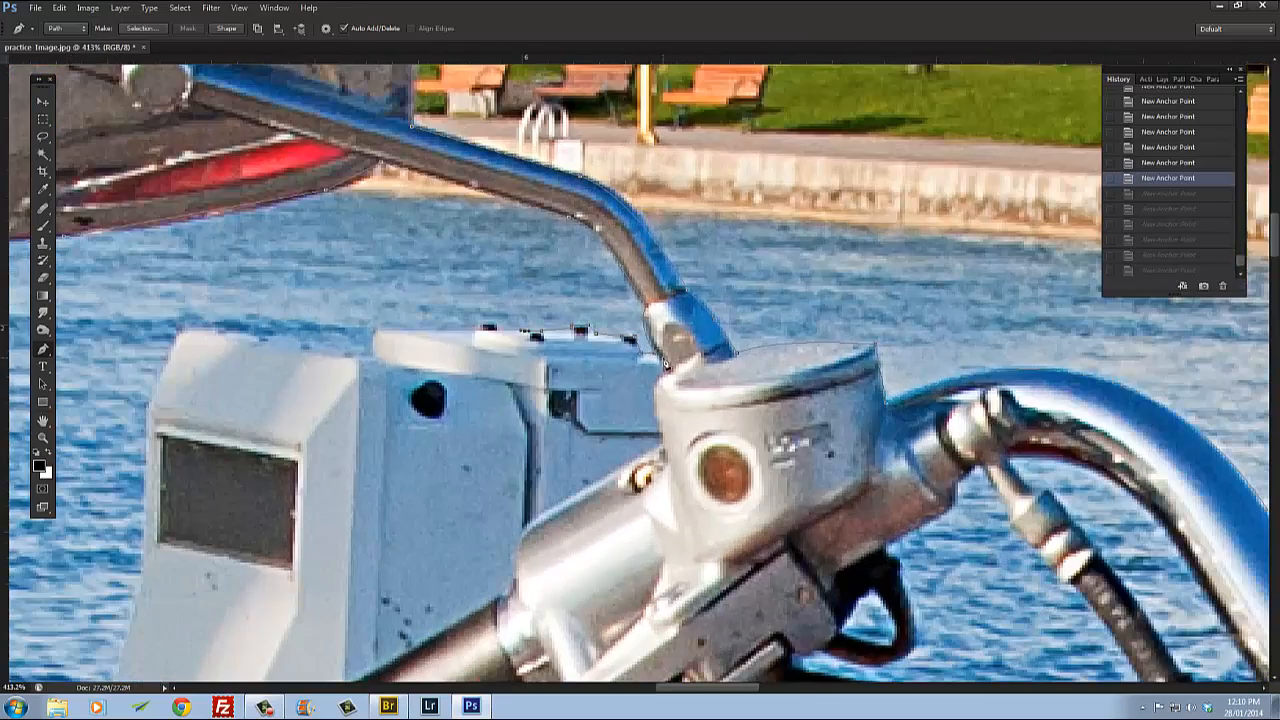
Step: Select an earlier History state so the path ends back at the mirror stalk
click(1165, 163)
click(1166, 149)
click(1170, 119)
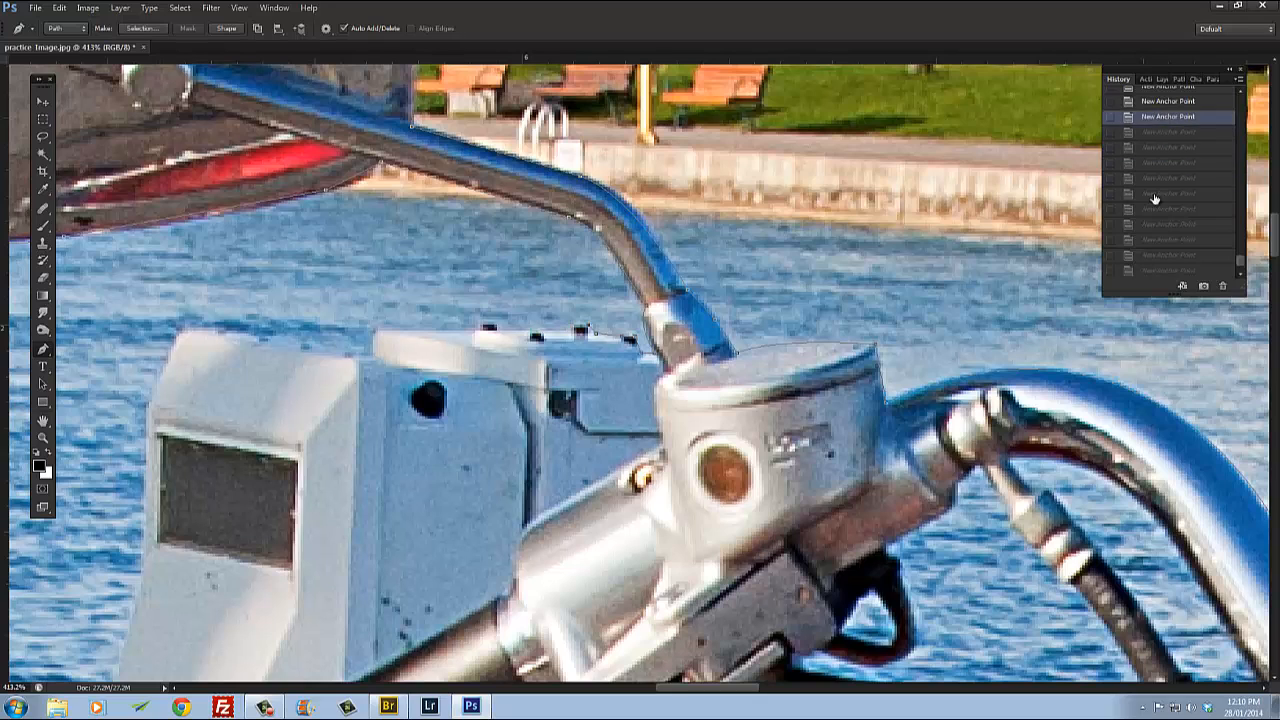
scroll(1150, 231, up, 2)
click(1173, 175)
click(1178, 160)
click(1183, 144)
scroll(1187, 268, up, 3)
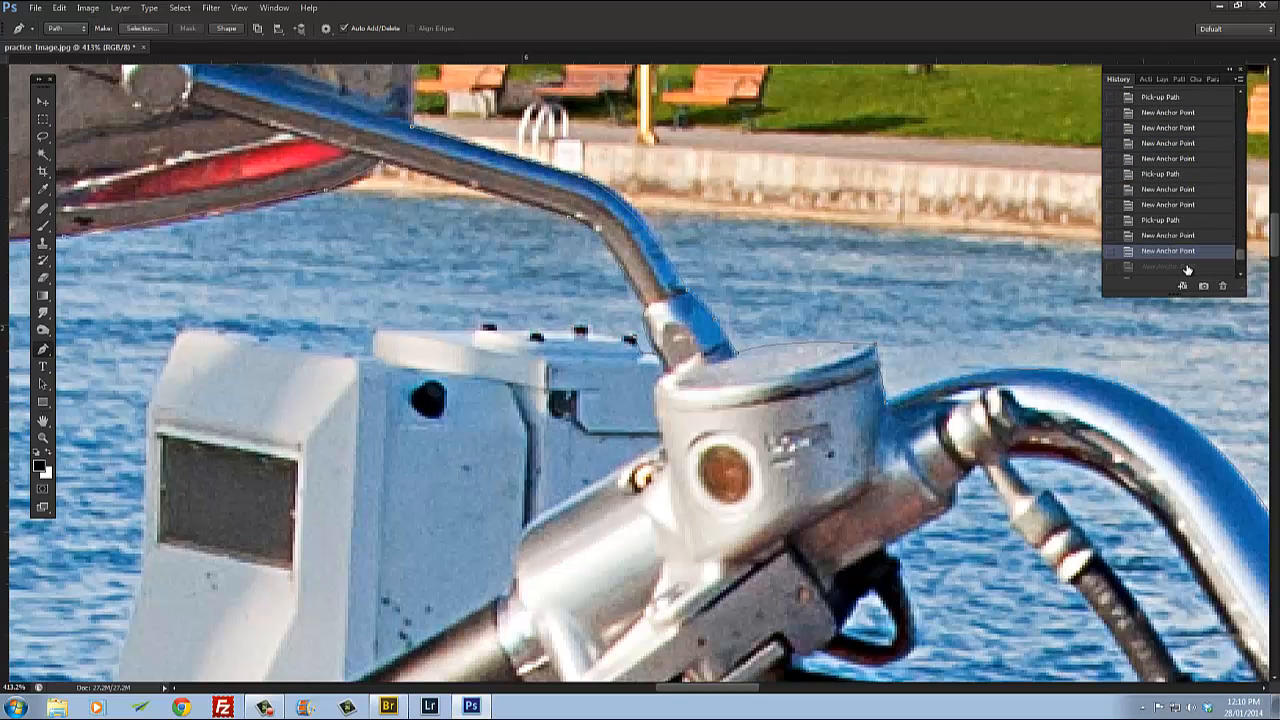
click(1170, 235)
click(1170, 221)
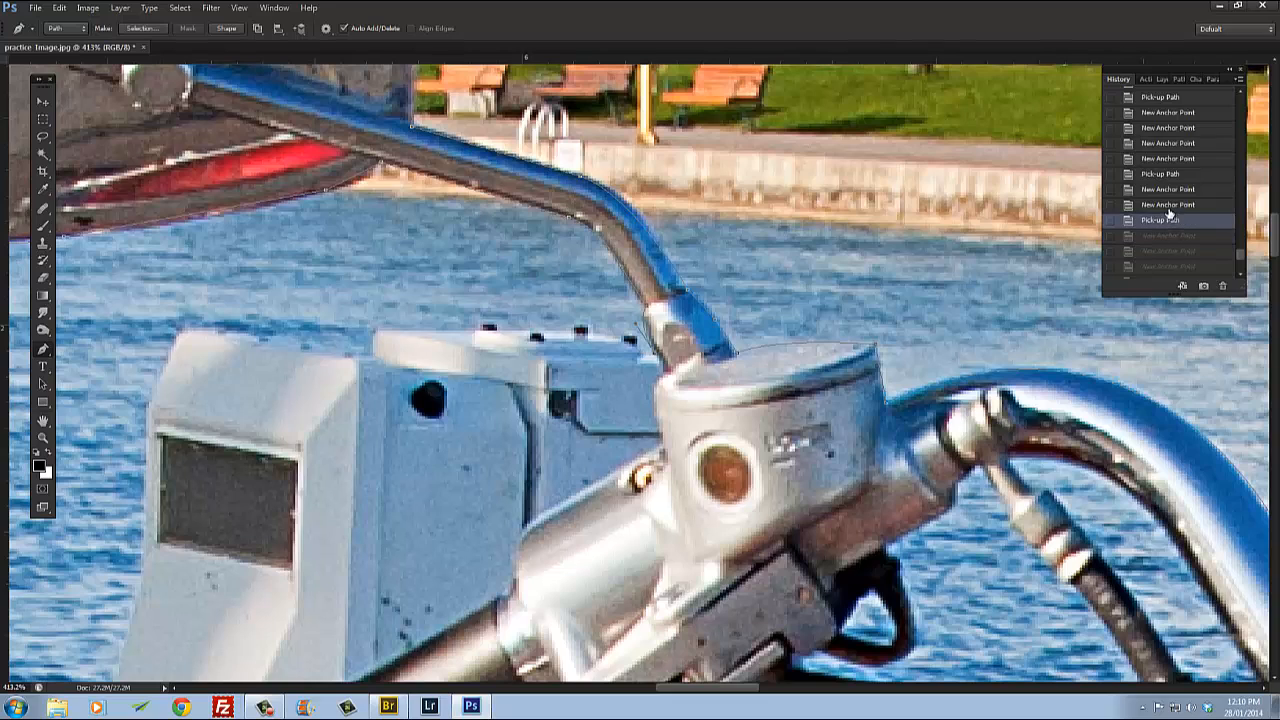
click(1168, 209)
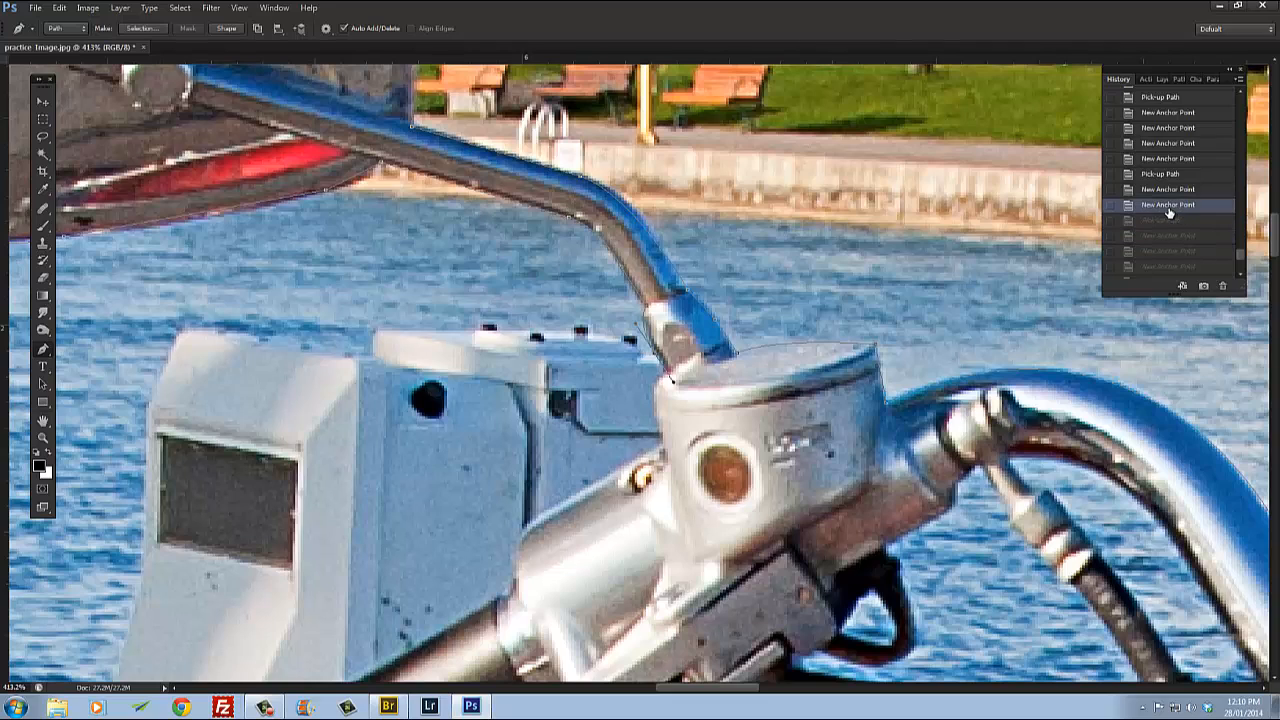
Step: Resume the path at the stalk and trace down the master cylinder's left side toward the lever housing
click(657, 358)
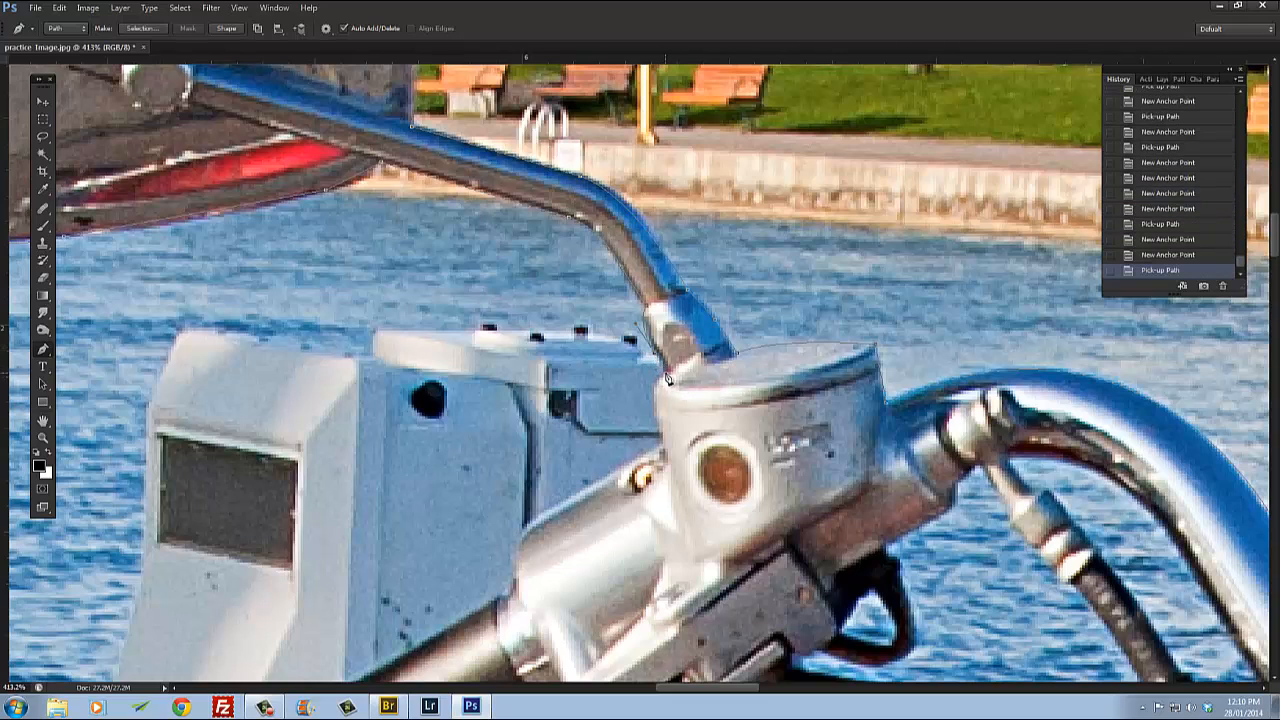
click(667, 440)
drag(662, 439, 681, 487)
alt+click(662, 439)
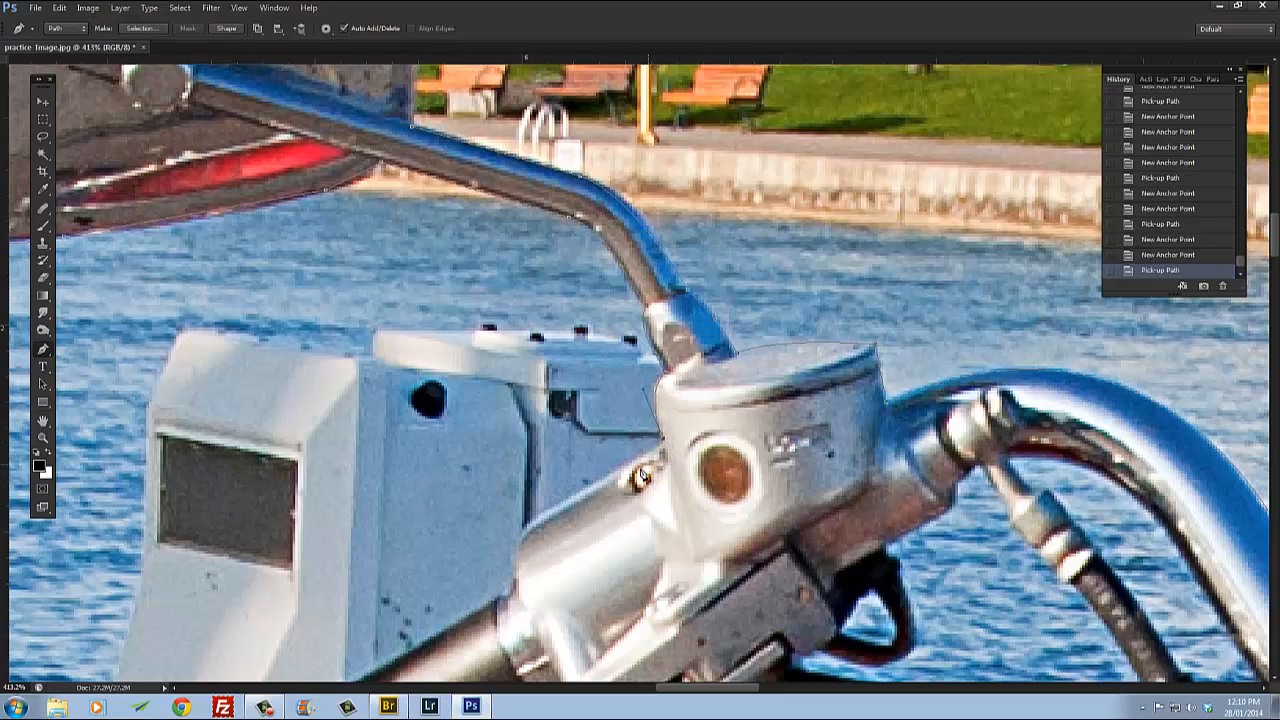
click(533, 528)
scroll(560, 470, down, 5)
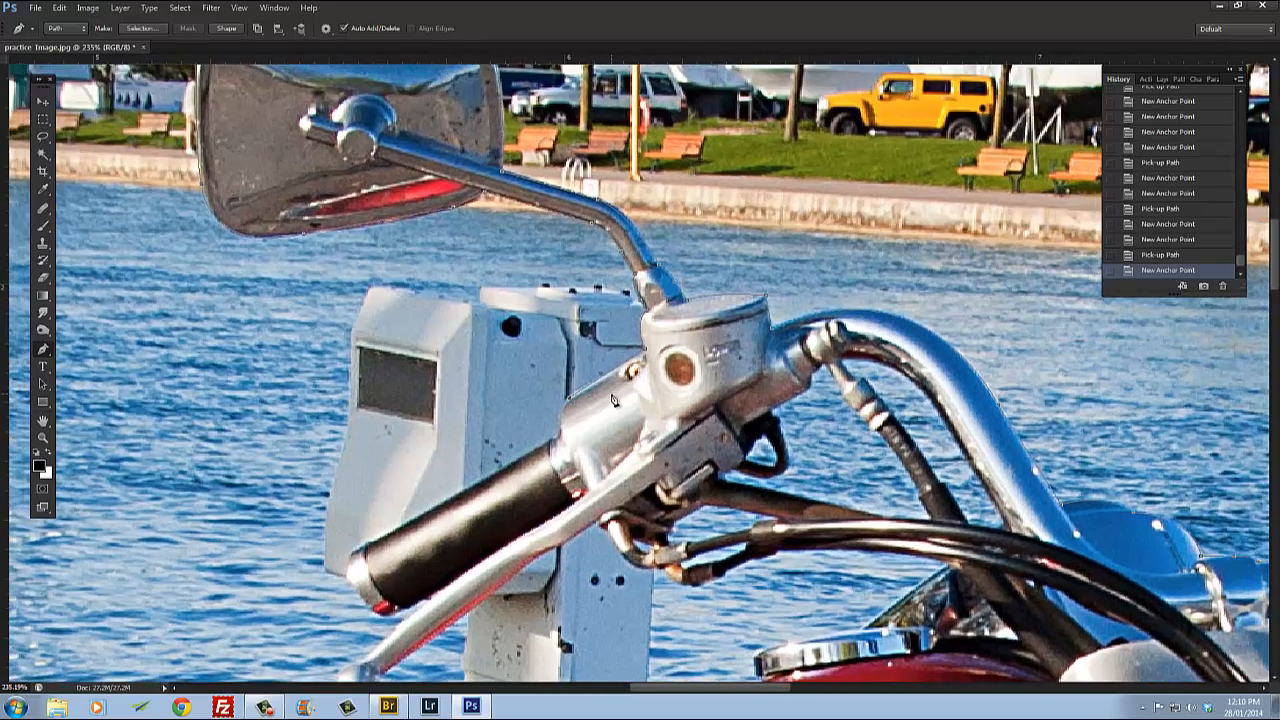
scroll(577, 423, up, 3)
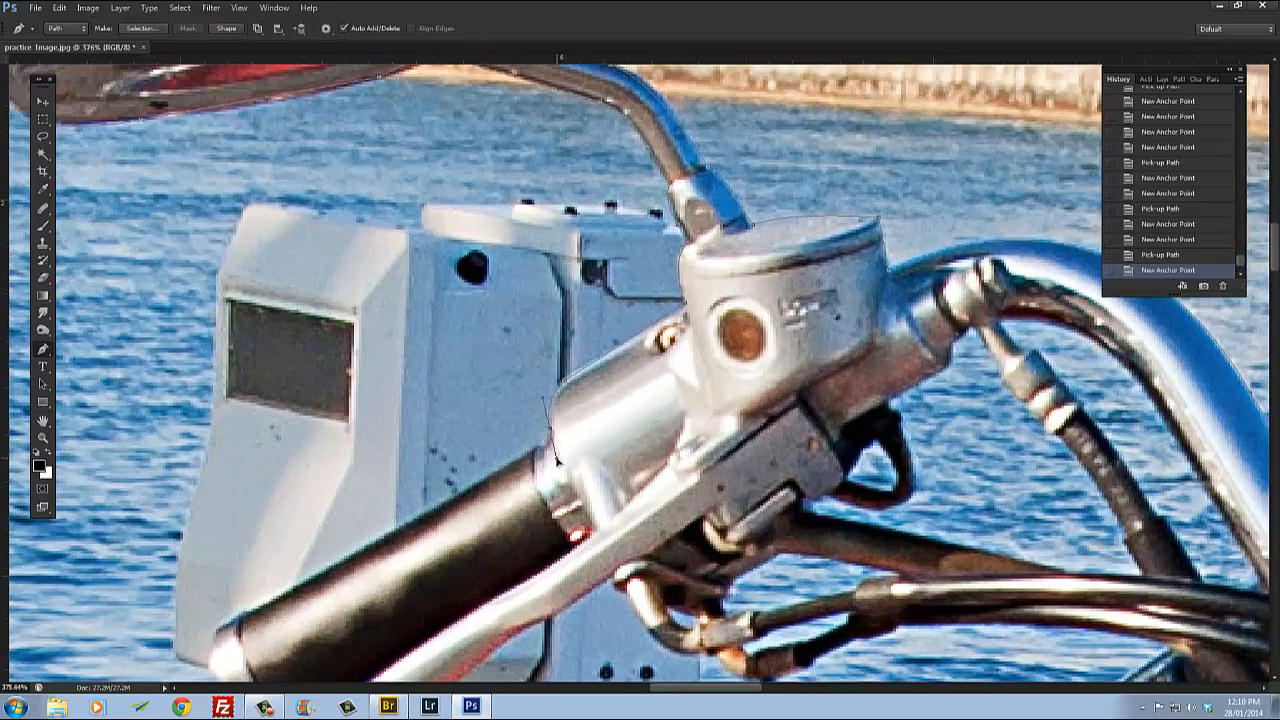
Step: Continue the path along the lever housing's front edge down to the end of the handlebar grip
drag(551, 430, 558, 462)
alt+click(551, 430)
click(538, 450)
alt+click(540, 455)
click(228, 638)
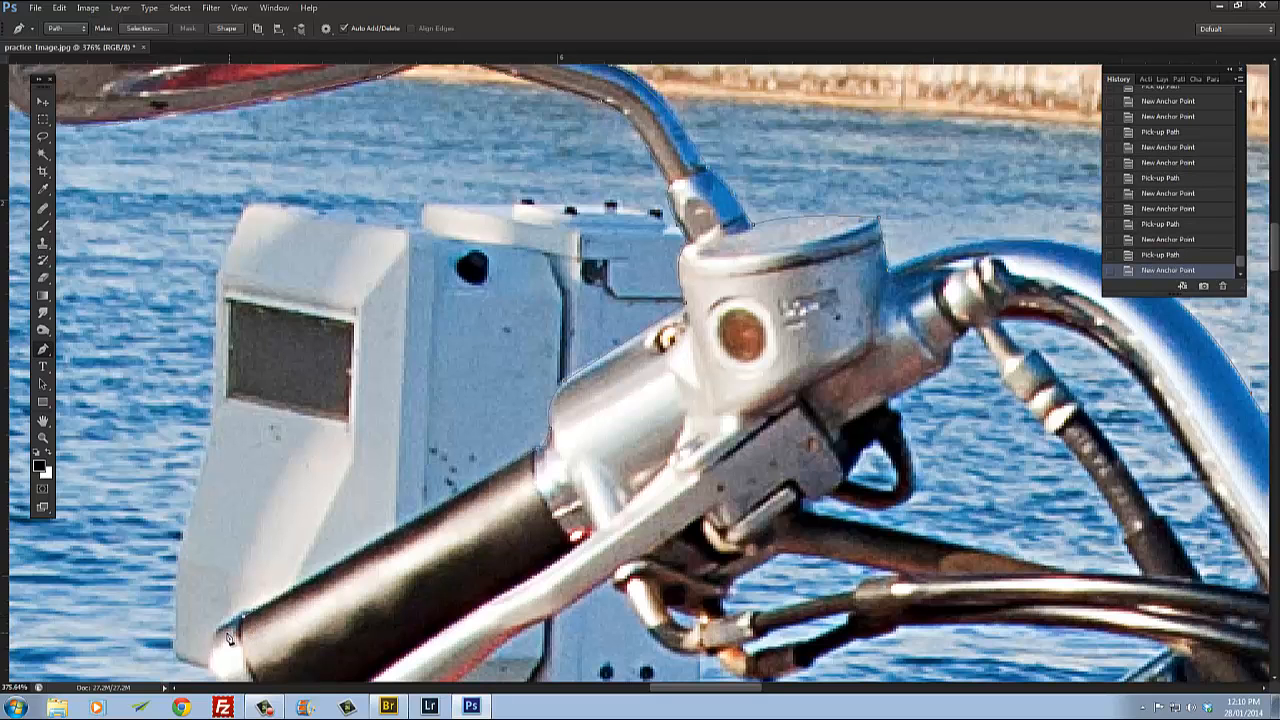
click(216, 632)
drag(298, 636, 491, 301)
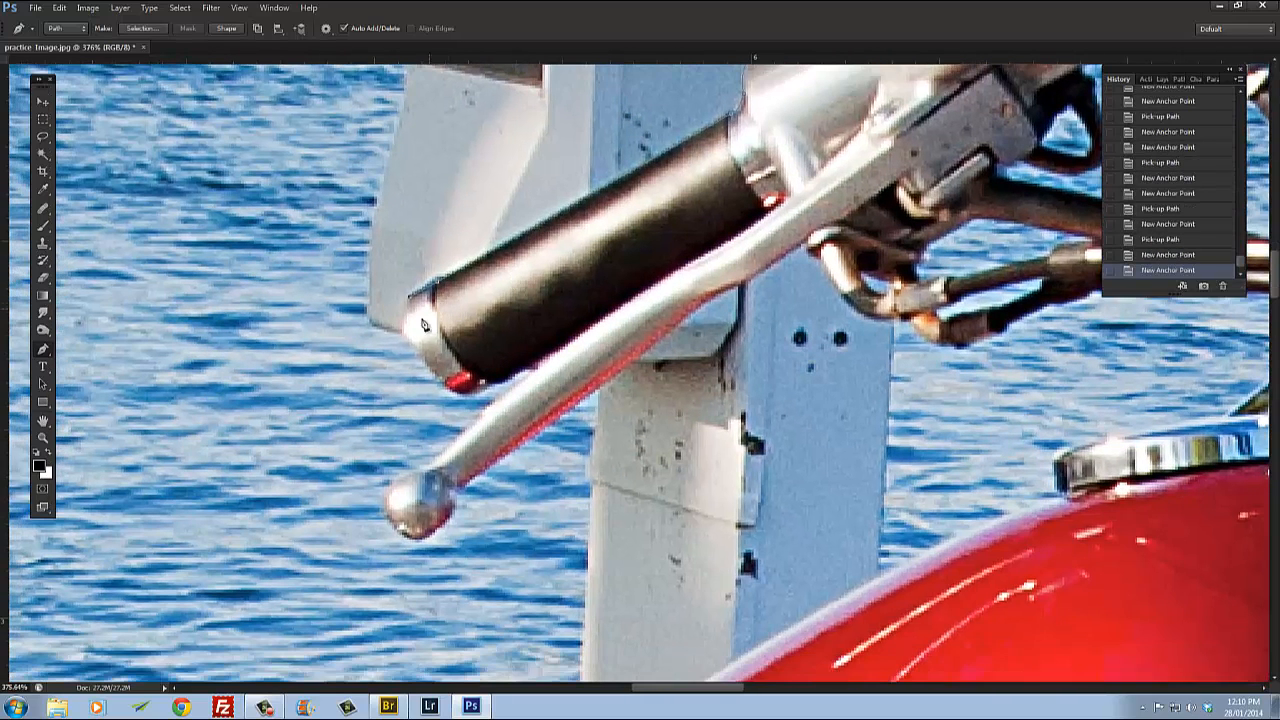
Step: Curve around the grip's end cap and trace along the grip's underside to the base of the lever
drag(441, 381, 487, 413)
alt+click(441, 381)
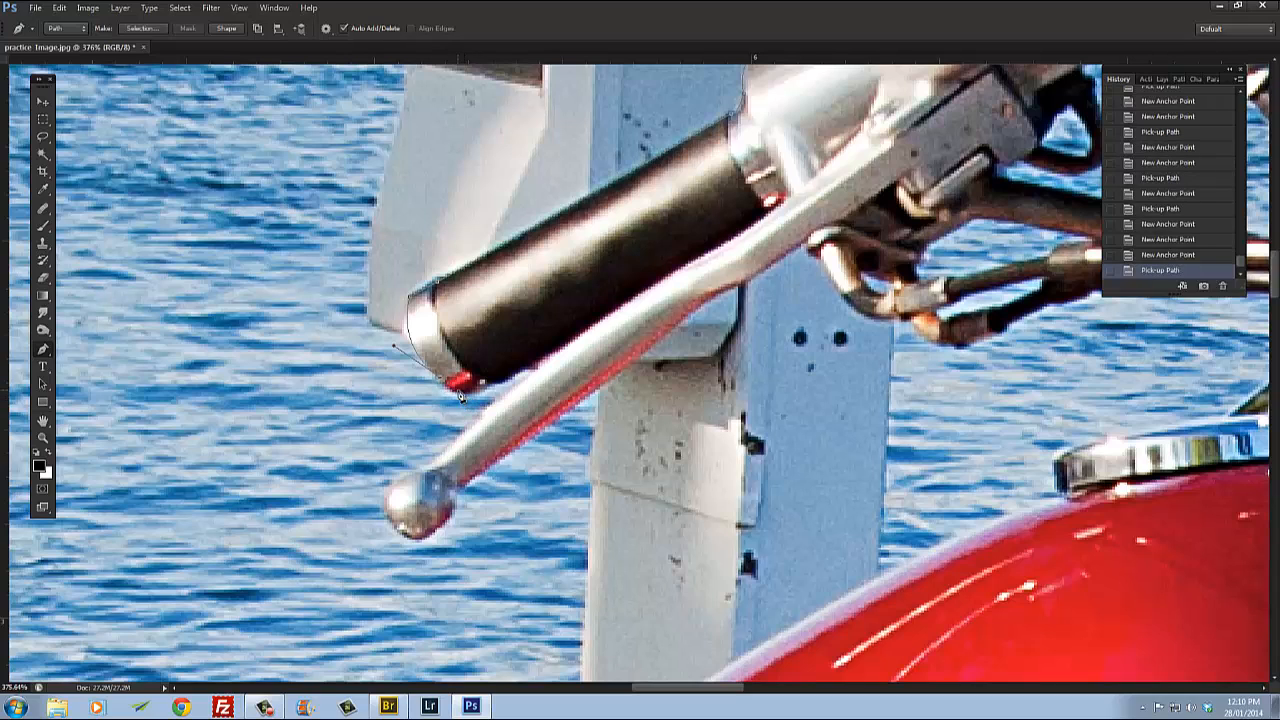
drag(498, 382, 535, 356)
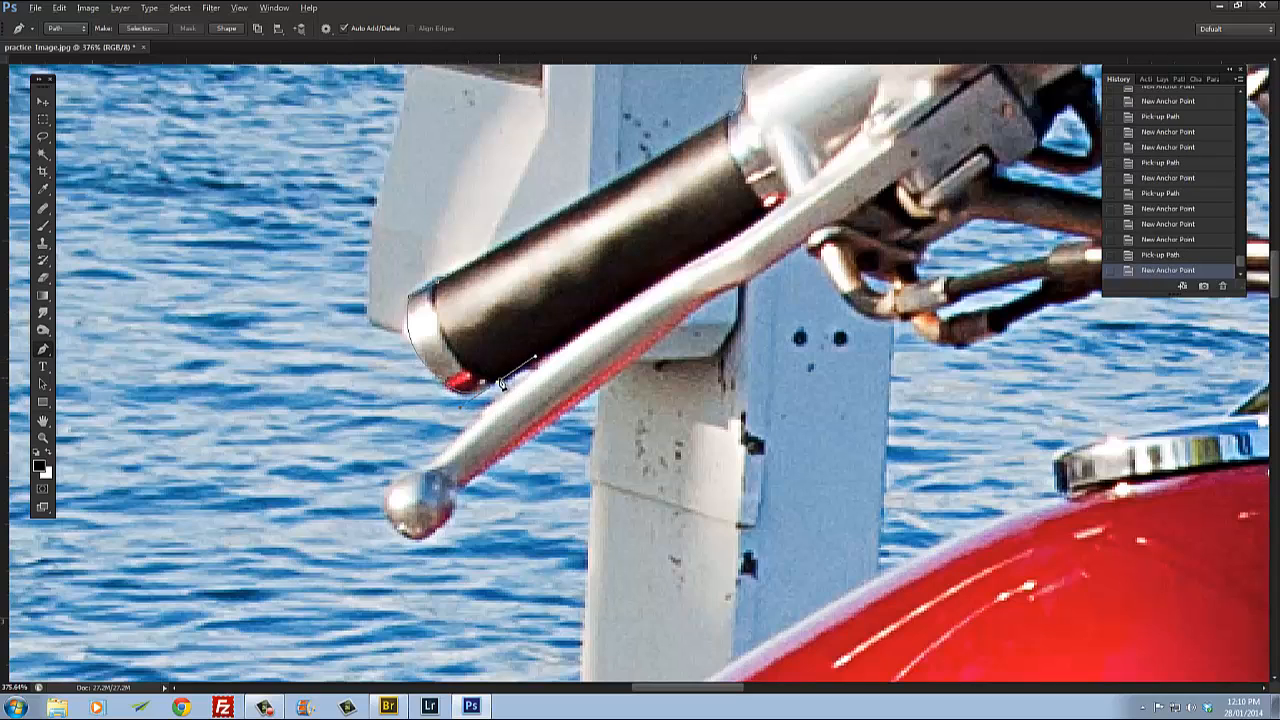
alt+click(499, 382)
click(566, 344)
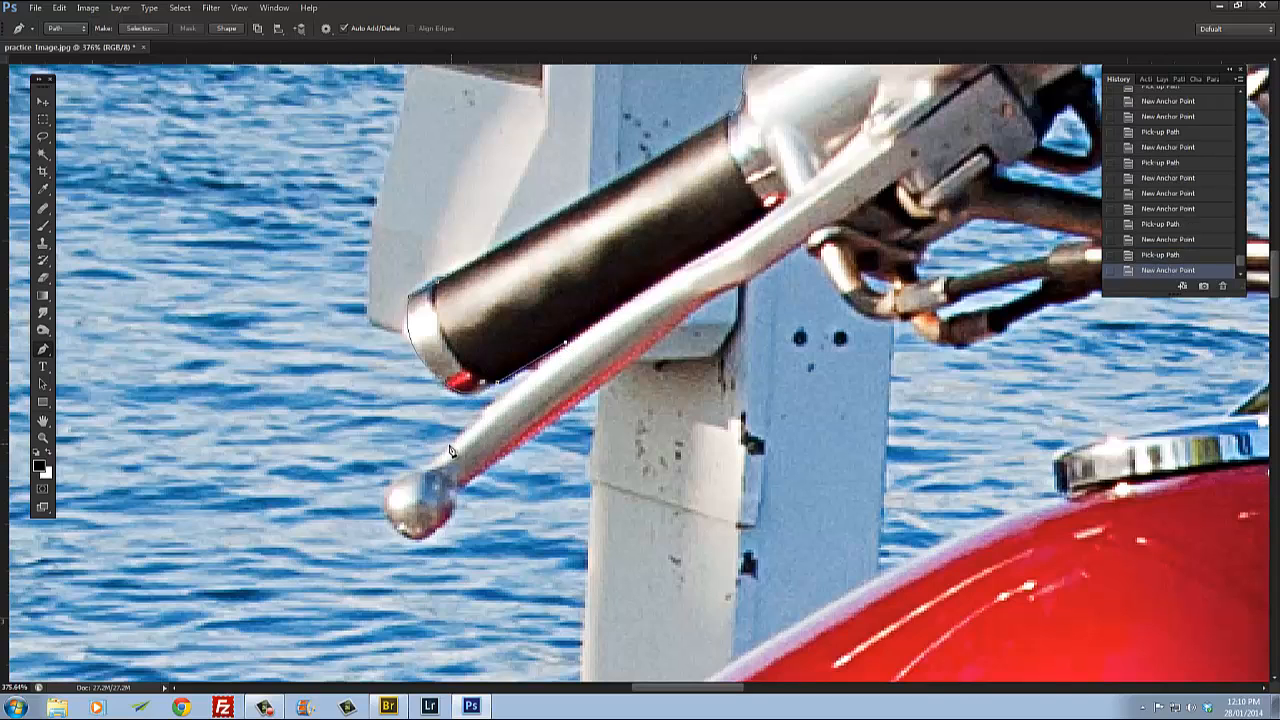
click(451, 451)
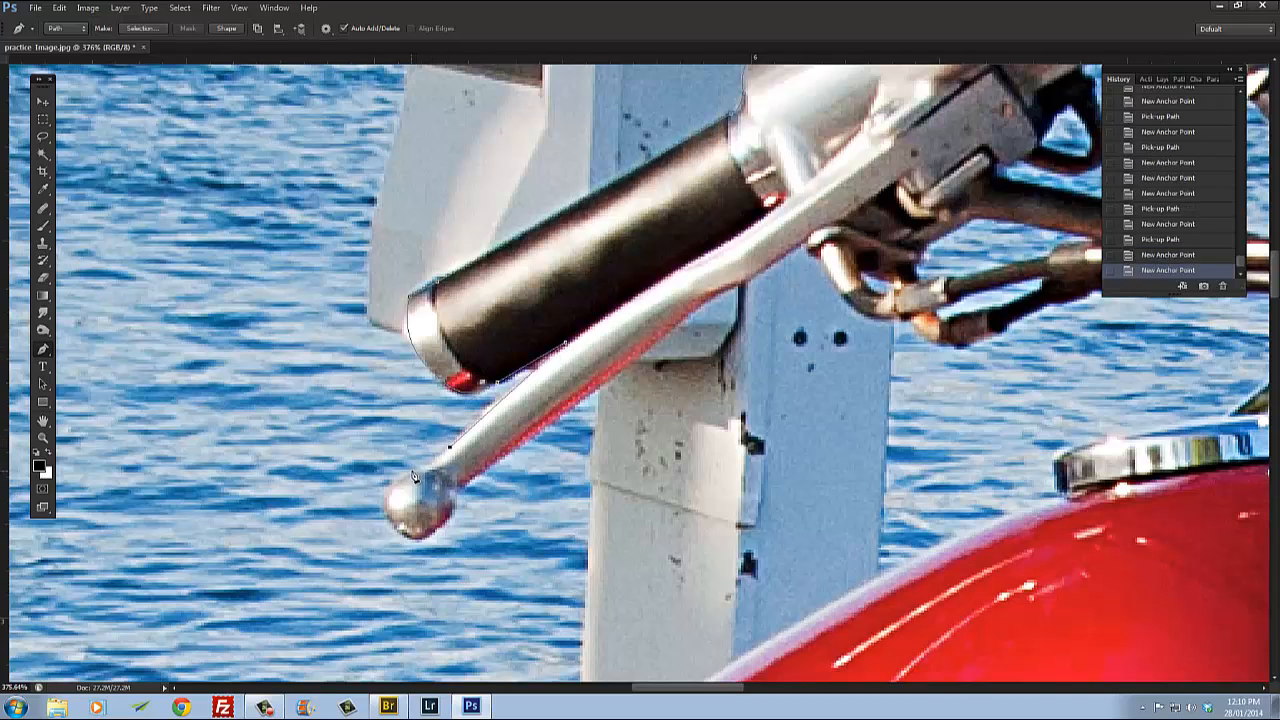
Step: Curve the path around the lever's ball tip and back onto the lever's lower edge
drag(414, 470, 445, 570)
alt+click(414, 470)
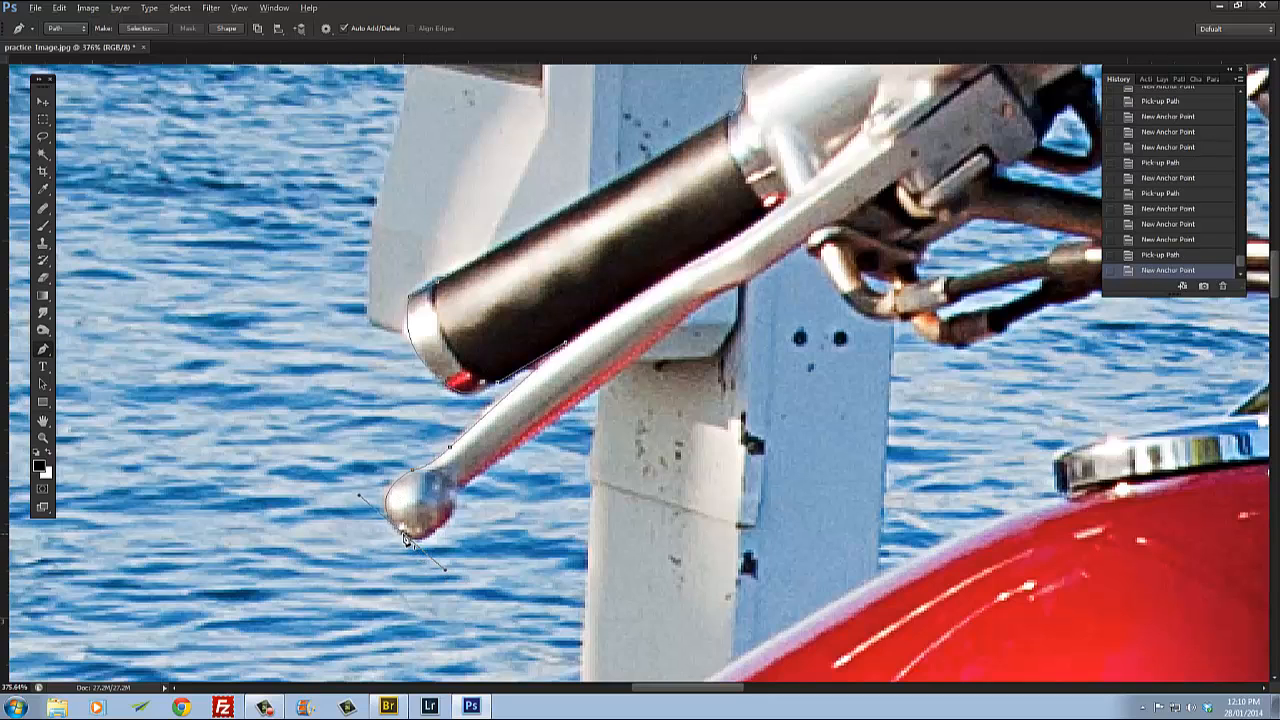
alt+click(406, 540)
drag(450, 511, 477, 466)
alt+click(450, 511)
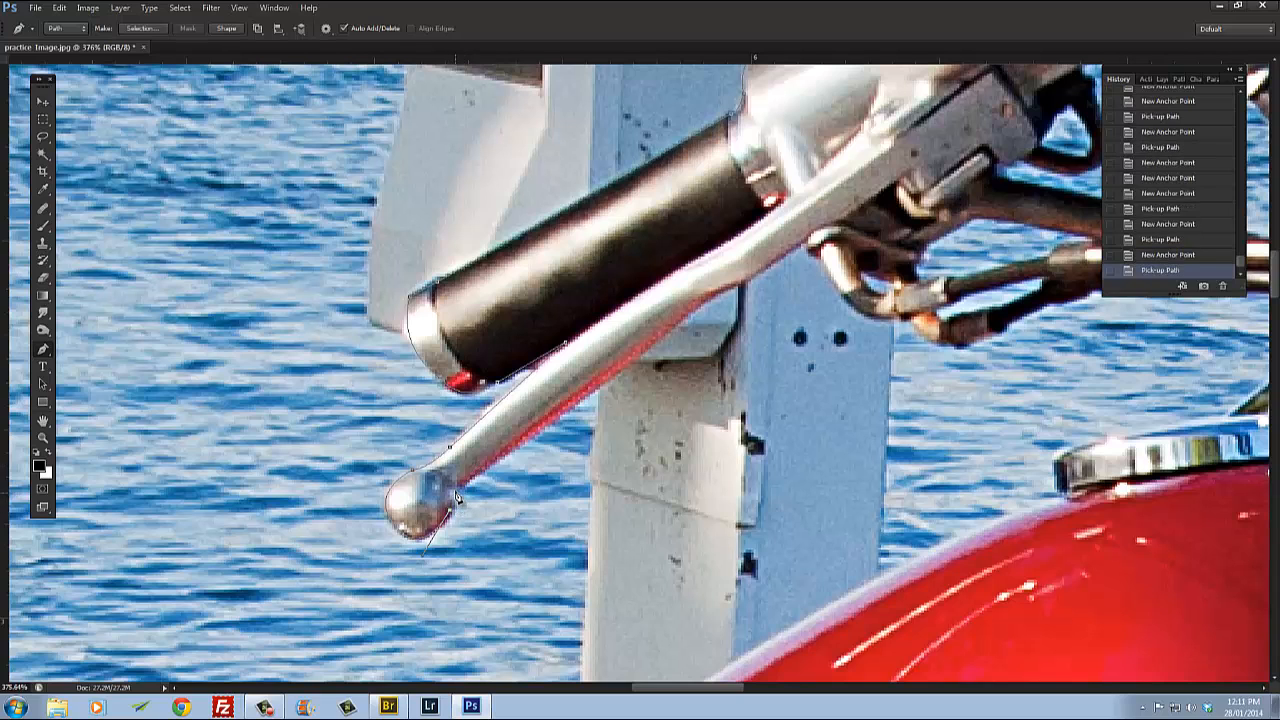
click(457, 487)
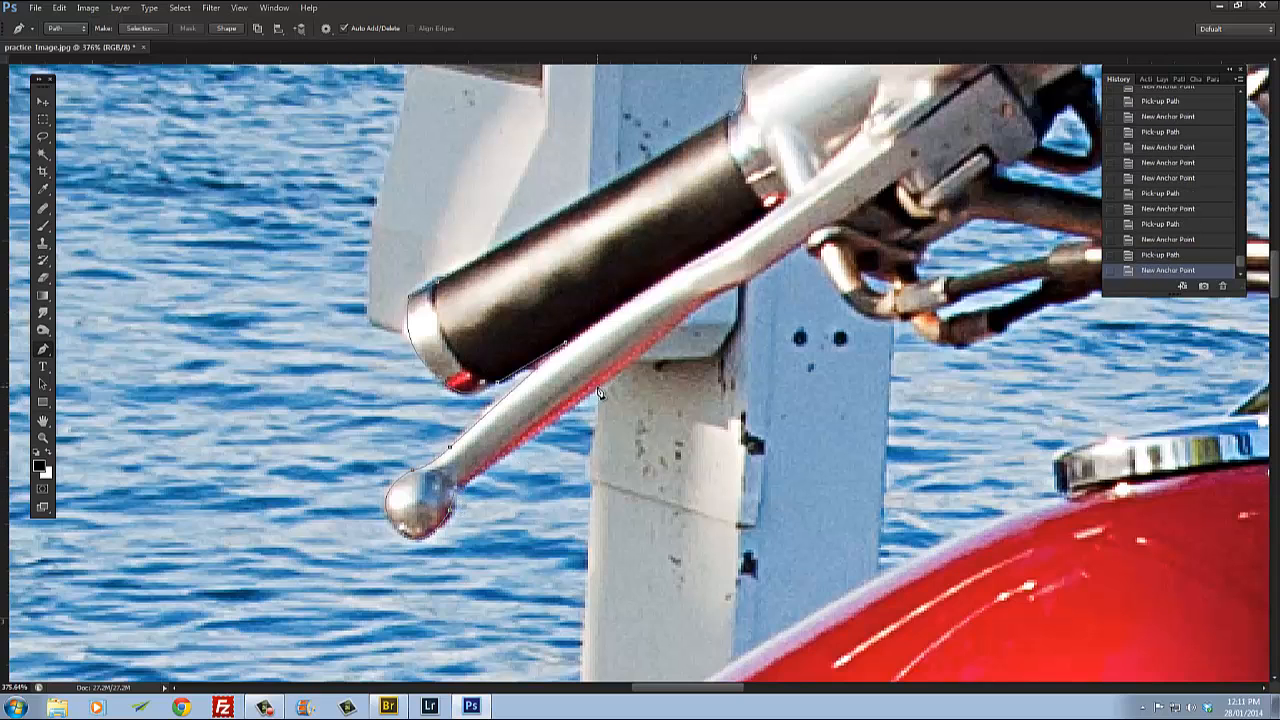
Step: Trace up the lever's lower edge to the cable fitting below the lever housing
drag(680, 385, 596, 435)
click(533, 425)
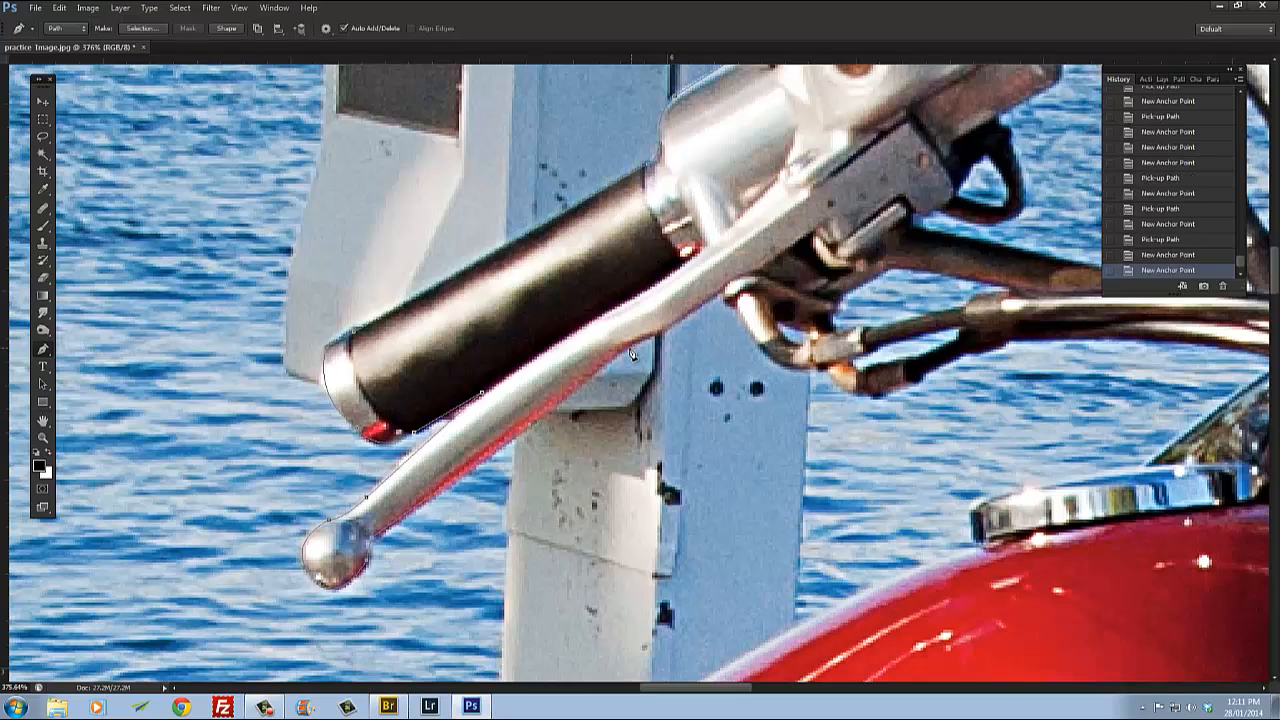
click(668, 326)
click(711, 315)
click(726, 300)
drag(736, 301, 617, 261)
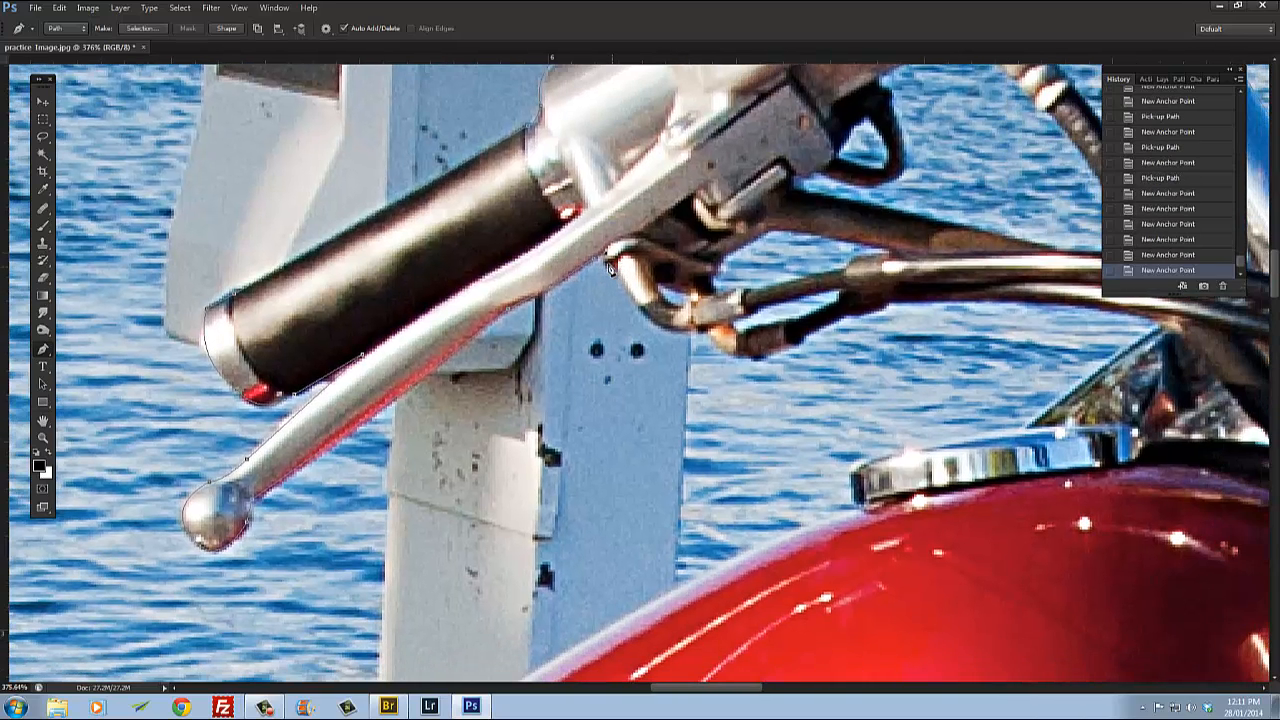
click(612, 264)
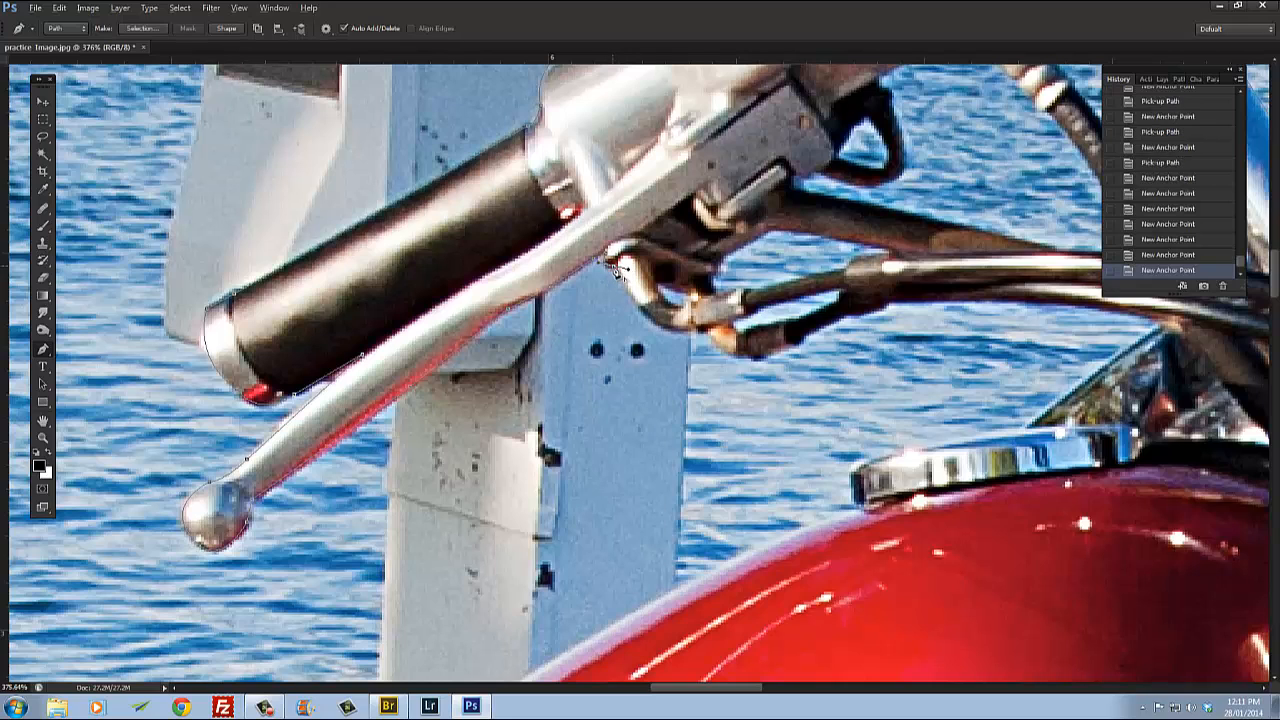
click(616, 268)
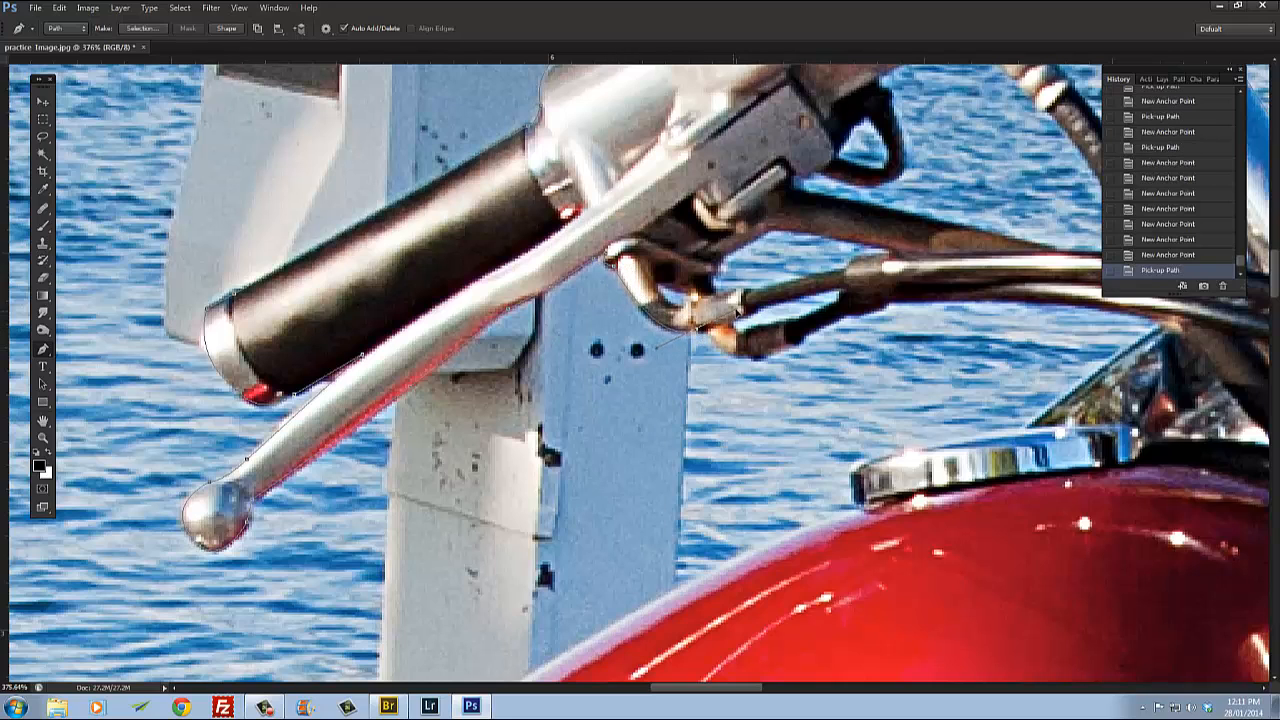
Step: Place anchor points along the underside of the lower cable fitting
click(700, 337)
click(700, 337)
click(746, 364)
click(763, 365)
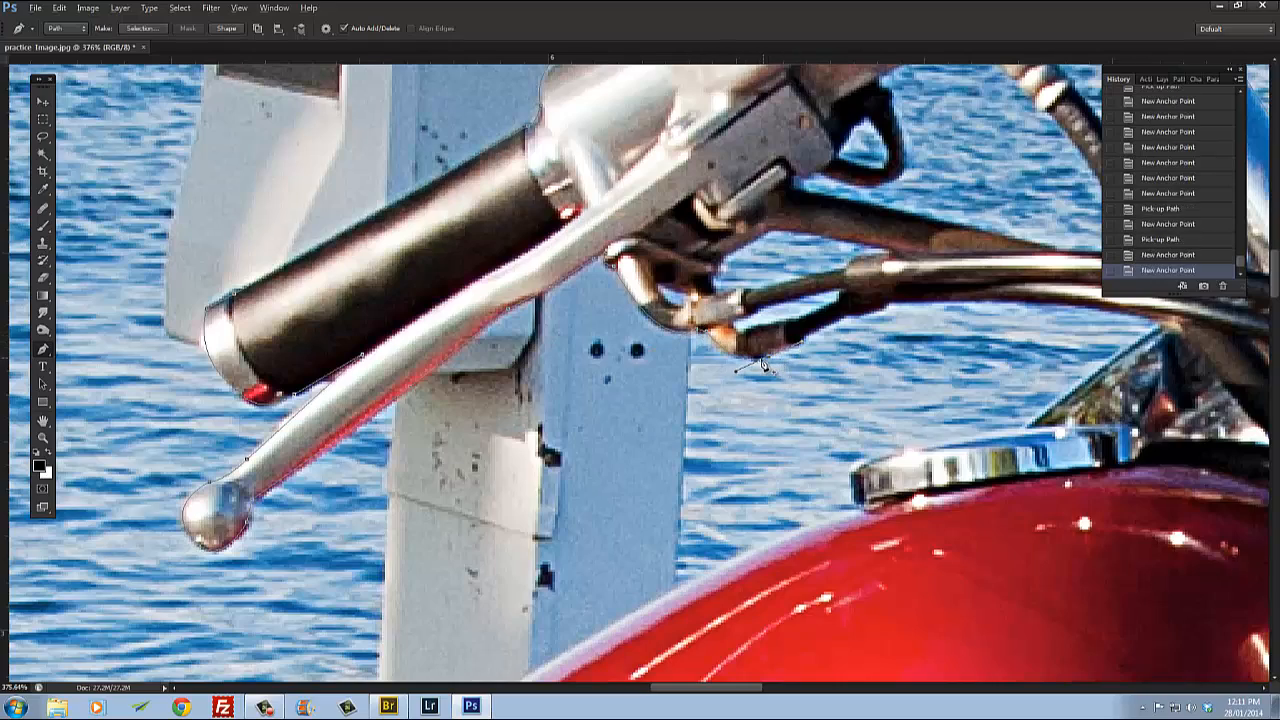
scroll(765, 370, up, 3)
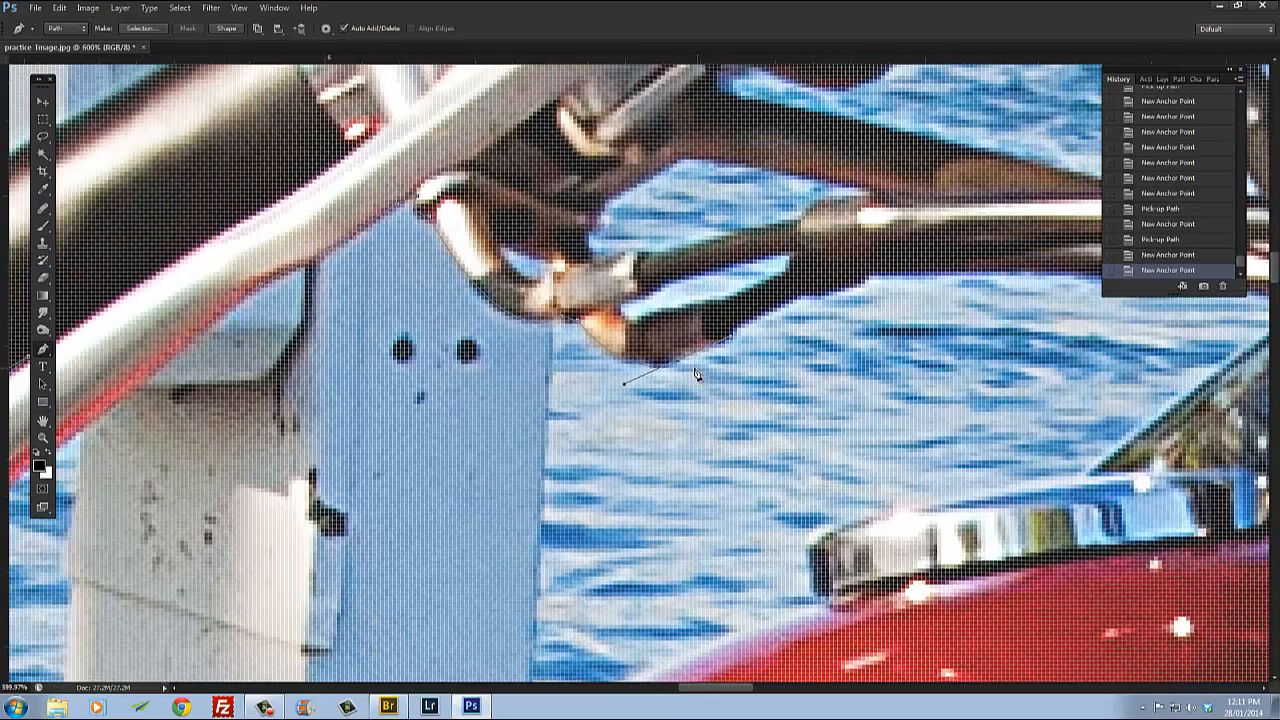
click(680, 367)
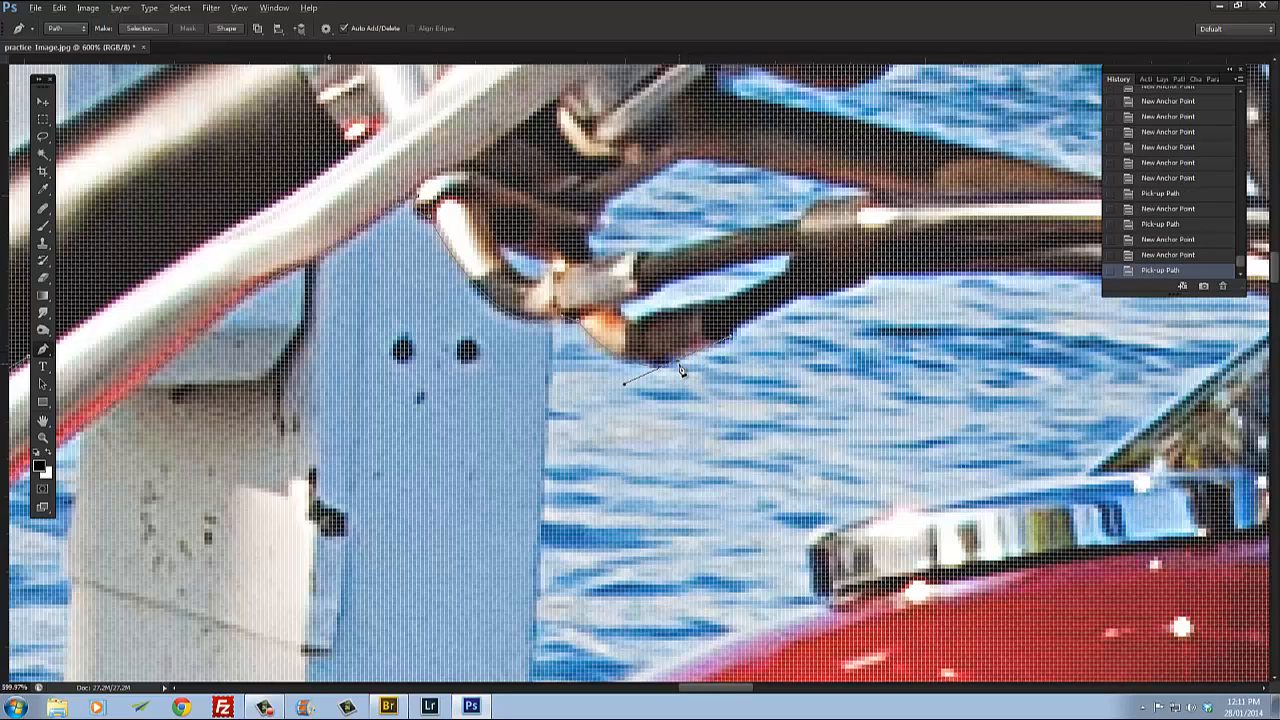
click(684, 370)
scroll(746, 376, down, 3)
Step: Trace along the bottom edge of the cables toward the headlight
click(736, 348)
click(770, 323)
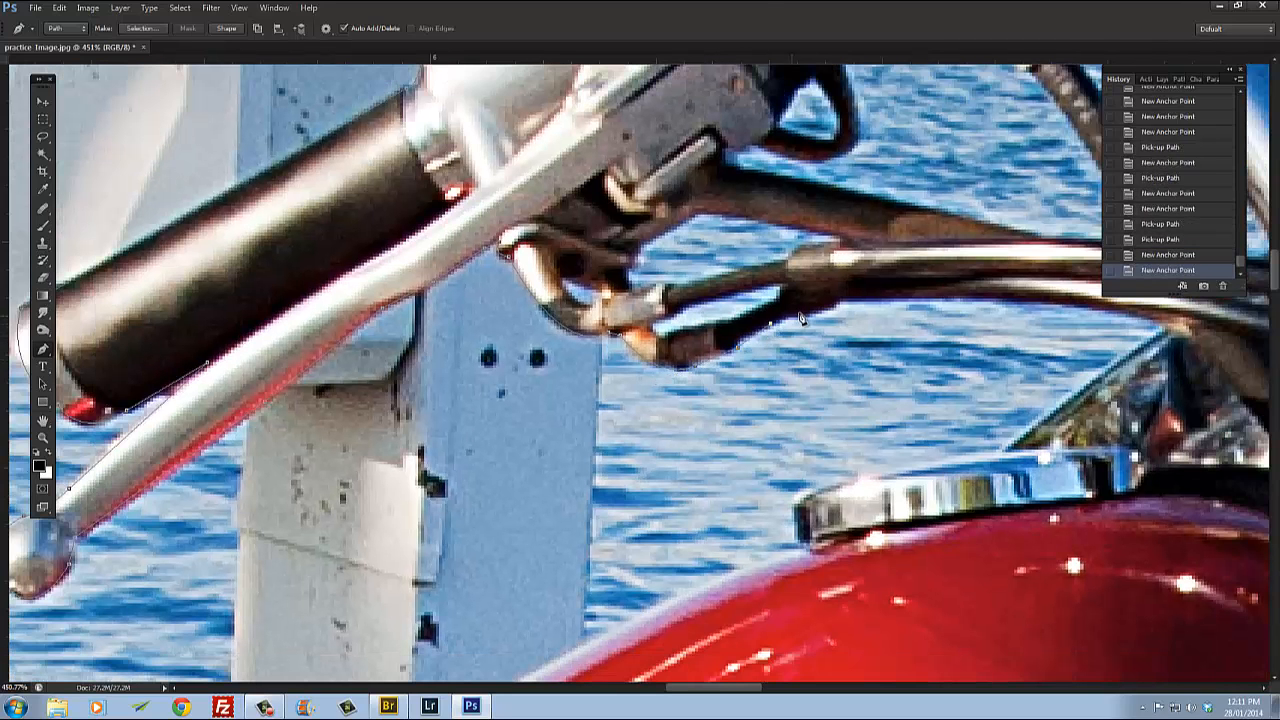
click(800, 311)
click(846, 302)
drag(1015, 304, 795, 306)
click(792, 303)
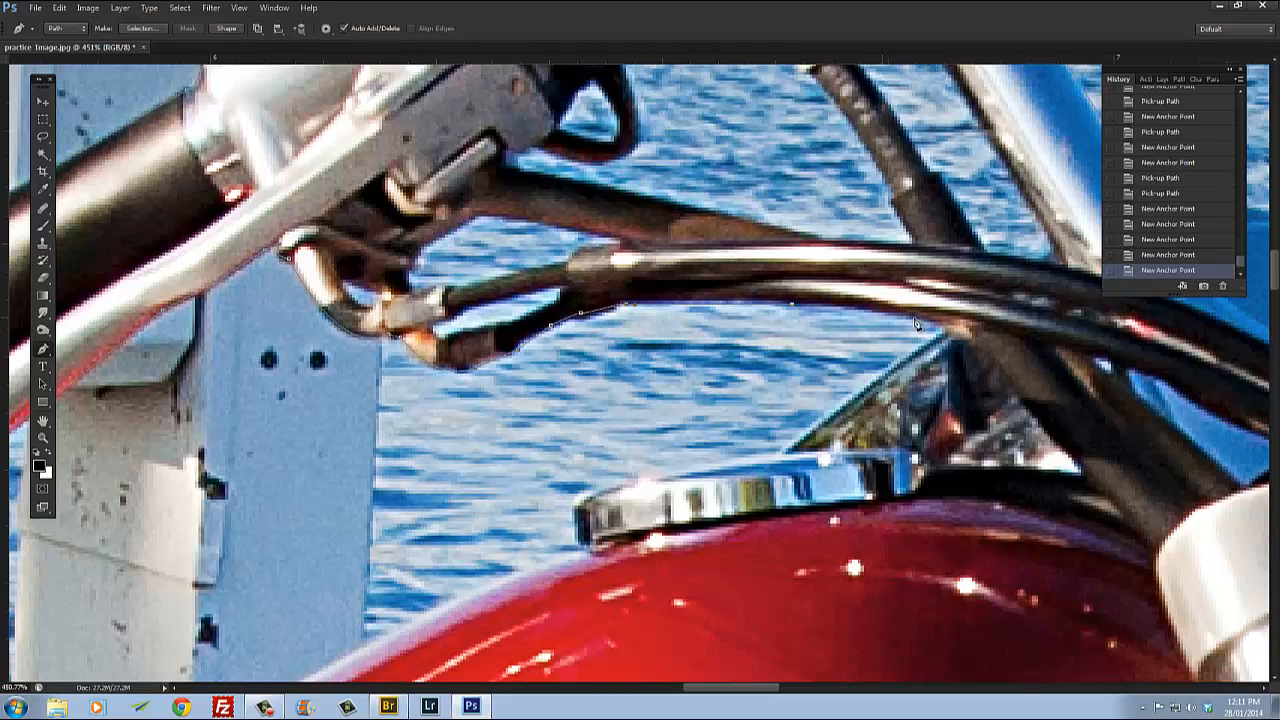
click(915, 316)
click(936, 329)
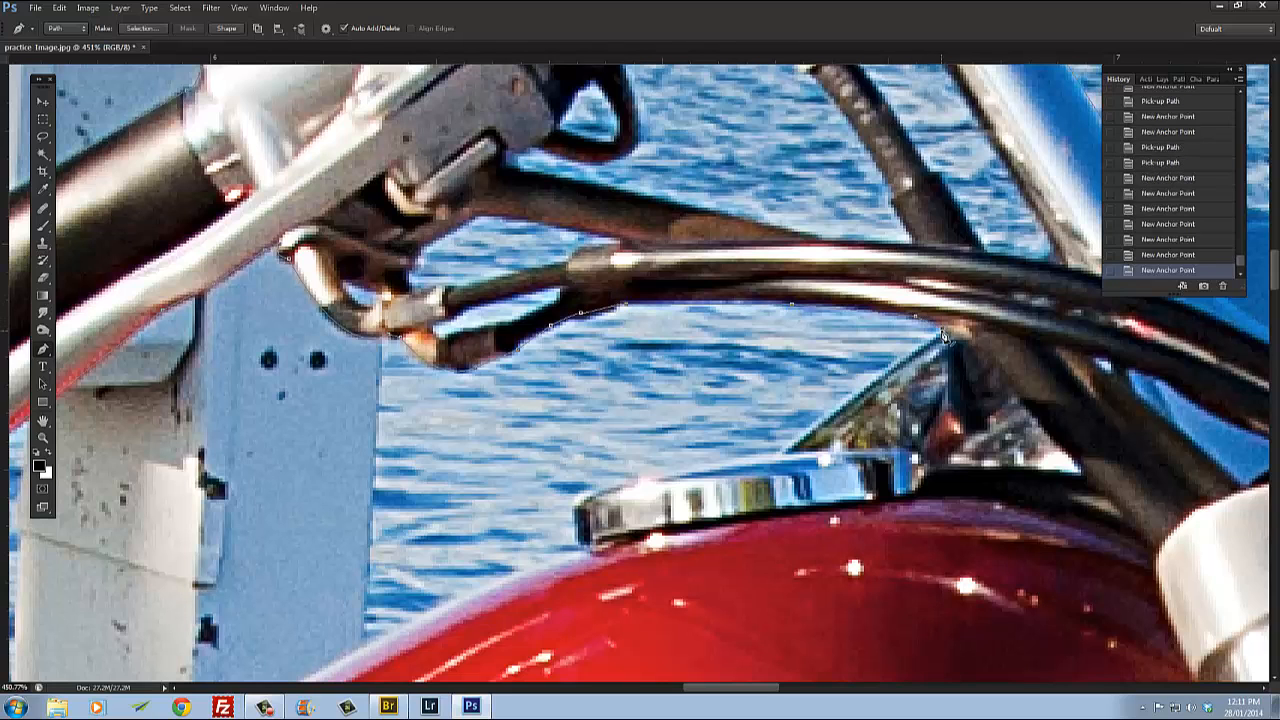
Step: Trace down to the fuel tank's chrome cap and around its left edge
click(783, 457)
drag(646, 449, 686, 269)
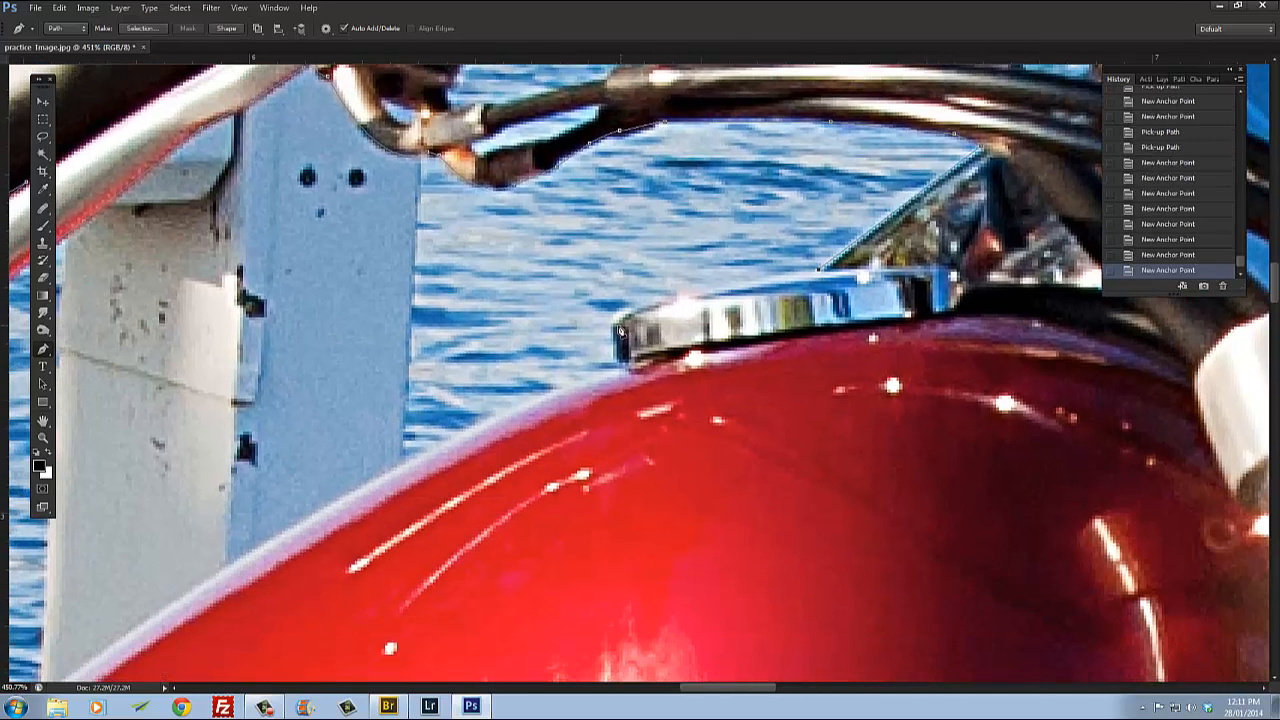
click(617, 313)
click(622, 328)
alt+click(619, 326)
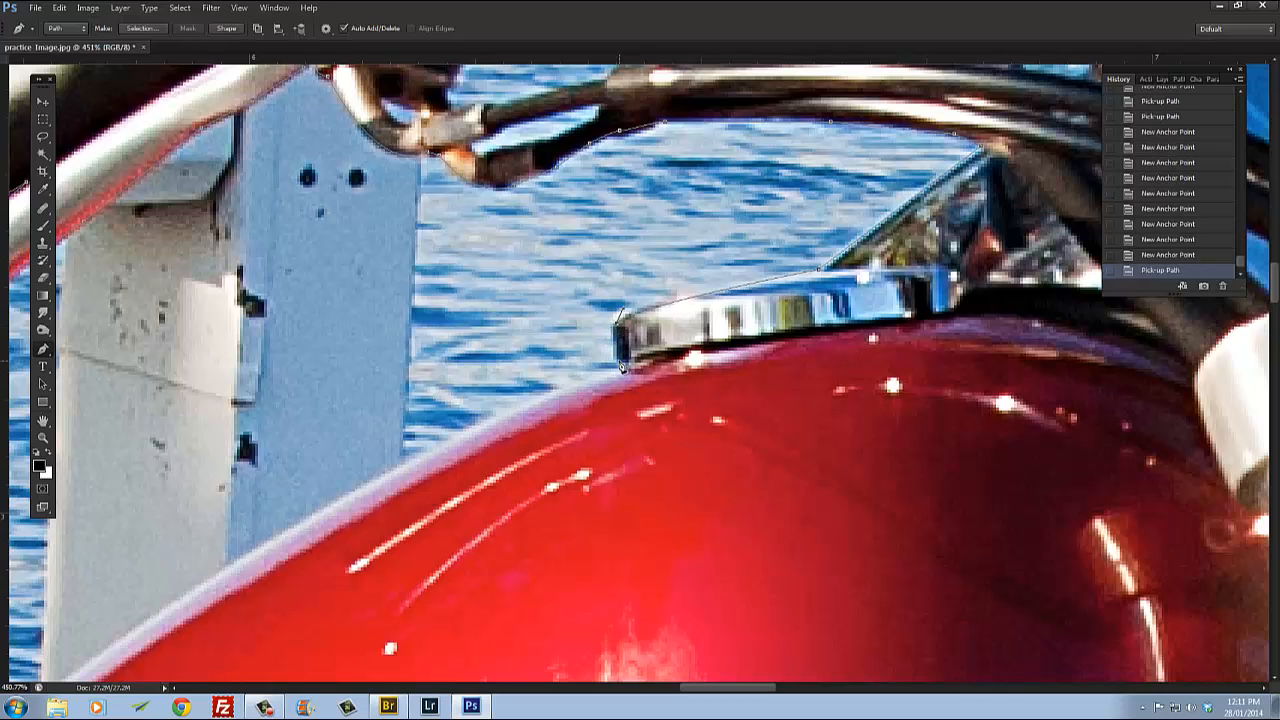
click(620, 361)
click(635, 367)
Step: Trace the curved top edge of the red fuel tank down toward the seat
drag(546, 486, 761, 354)
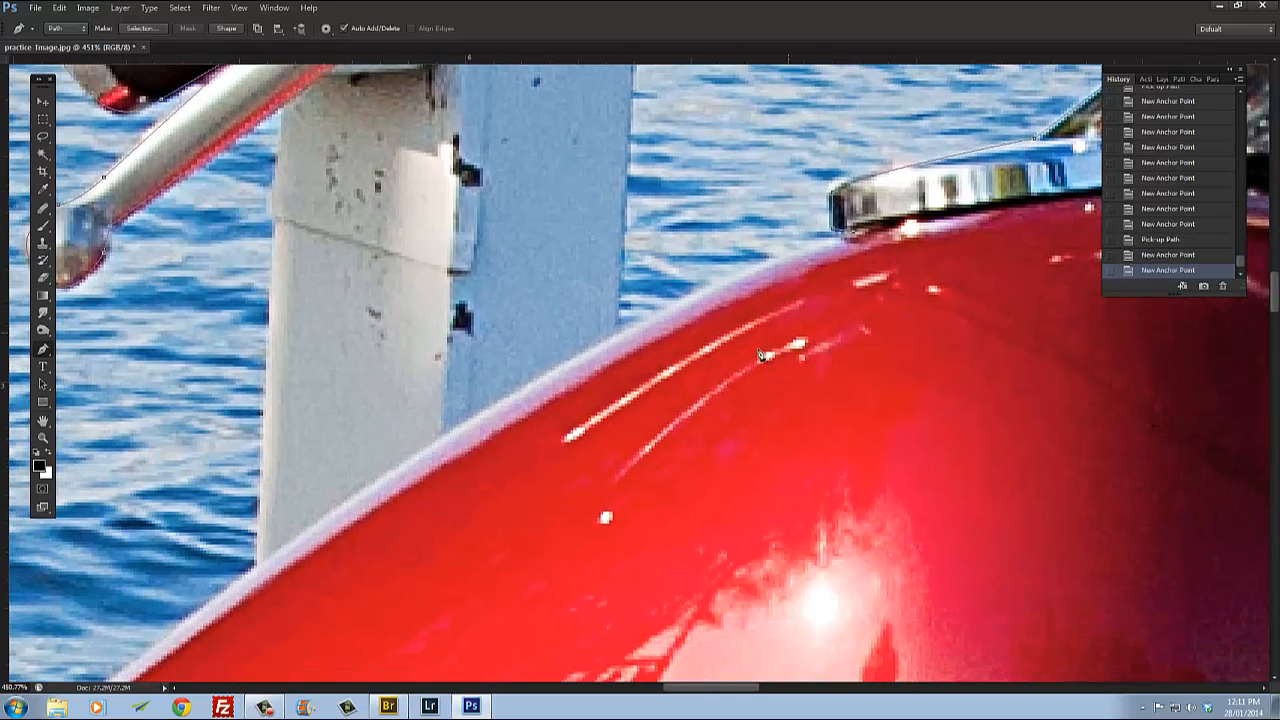
click(533, 386)
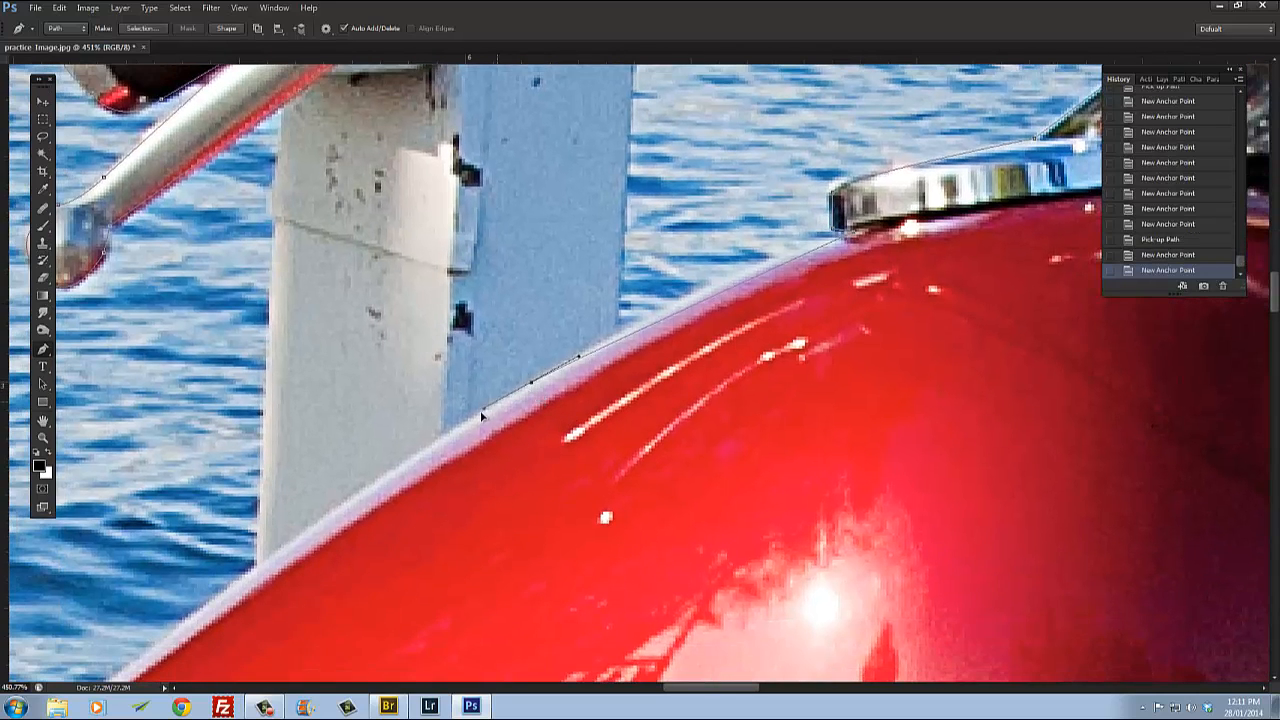
click(404, 464)
alt+click(531, 383)
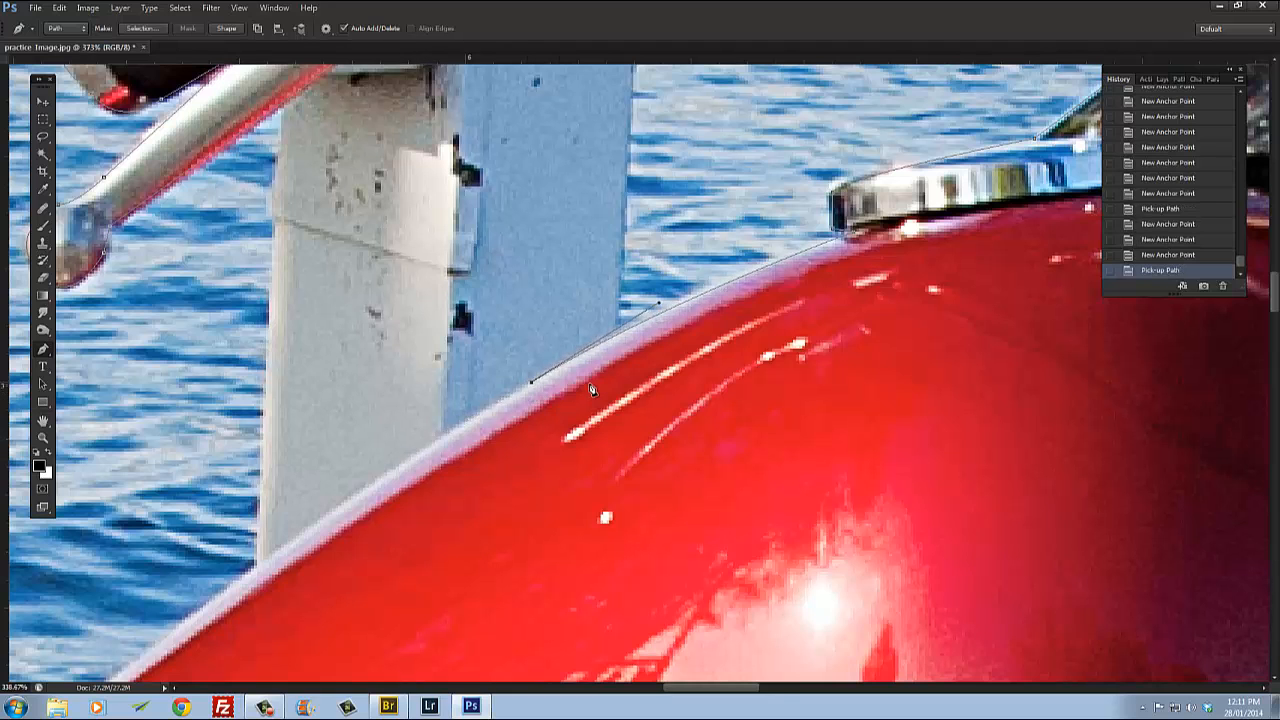
scroll(531, 380, down, 3)
drag(531, 380, 794, 266)
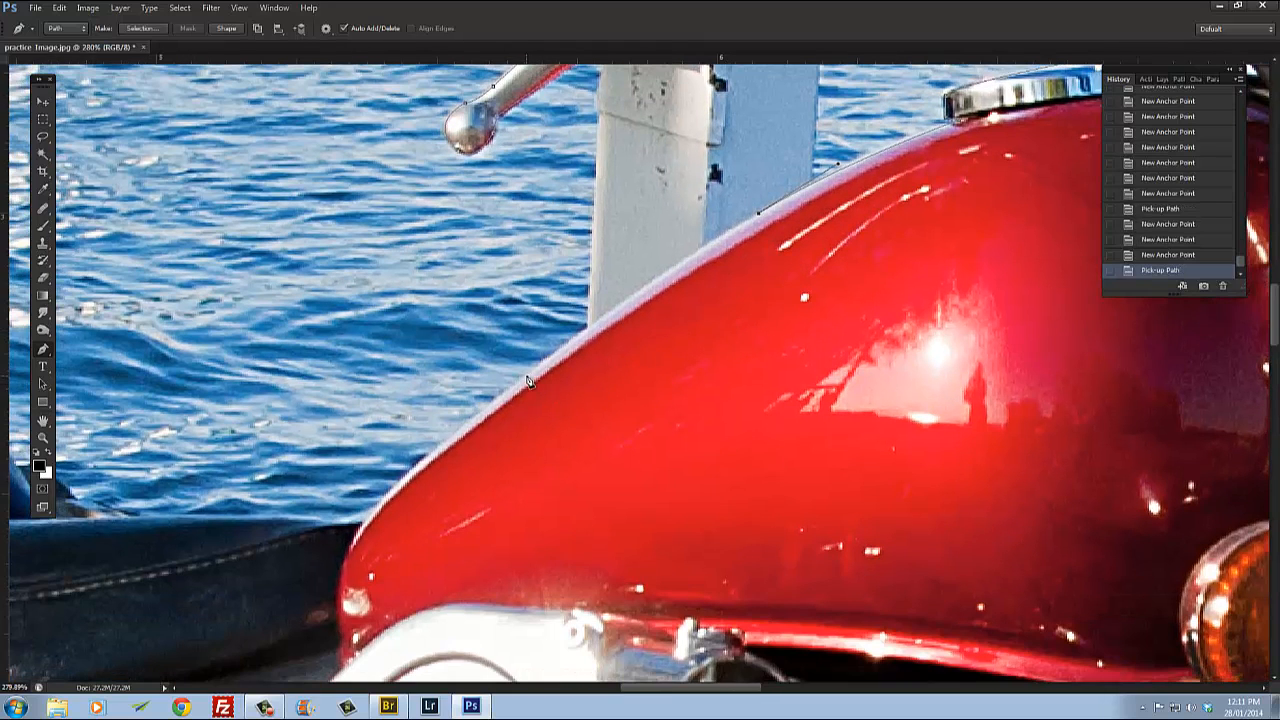
drag(528, 377, 489, 413)
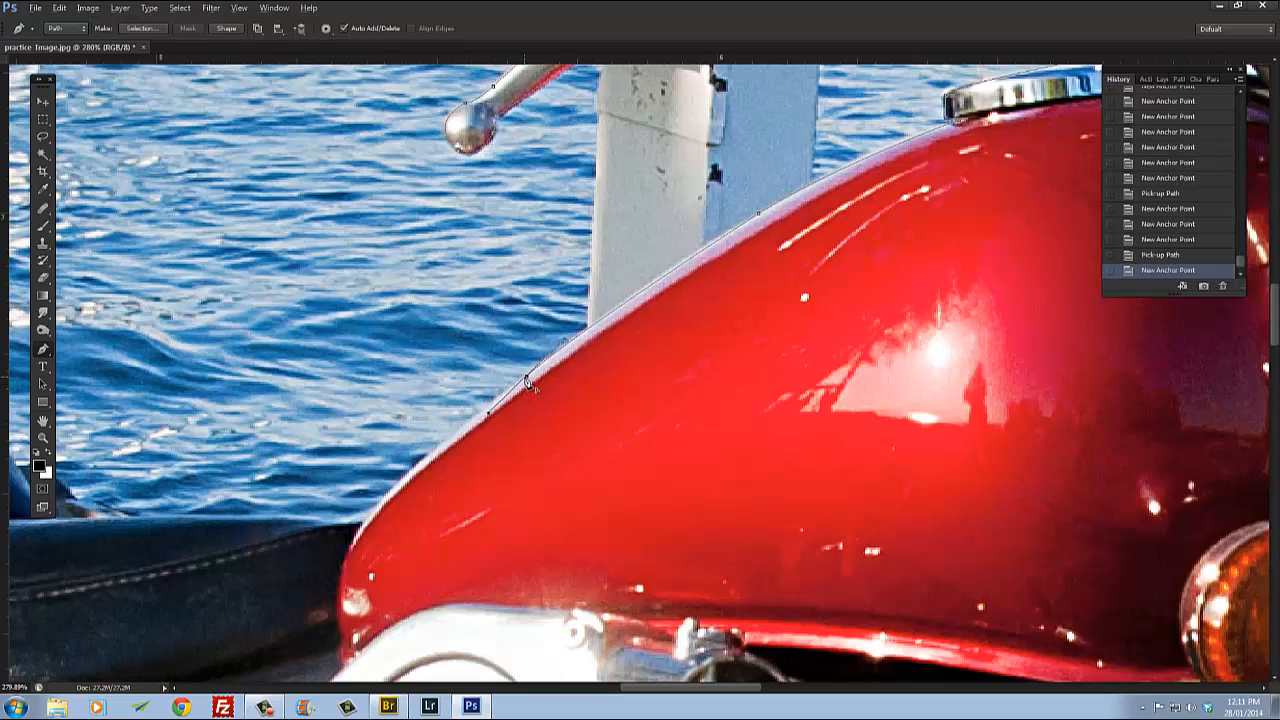
alt+click(528, 382)
drag(369, 525, 760, 402)
alt+click(532, 387)
scroll(532, 388, down, 2)
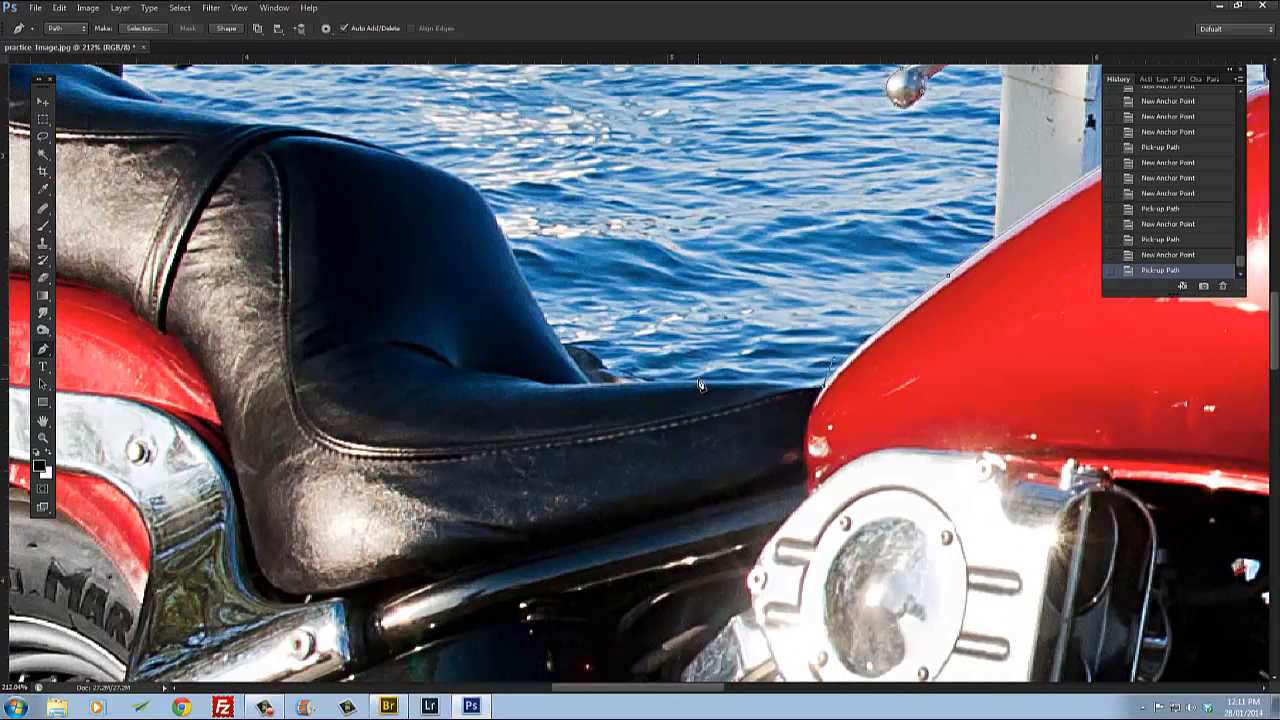
Step: Place anchor points along the seat's base and up the front slope of the raised rear seat
click(709, 386)
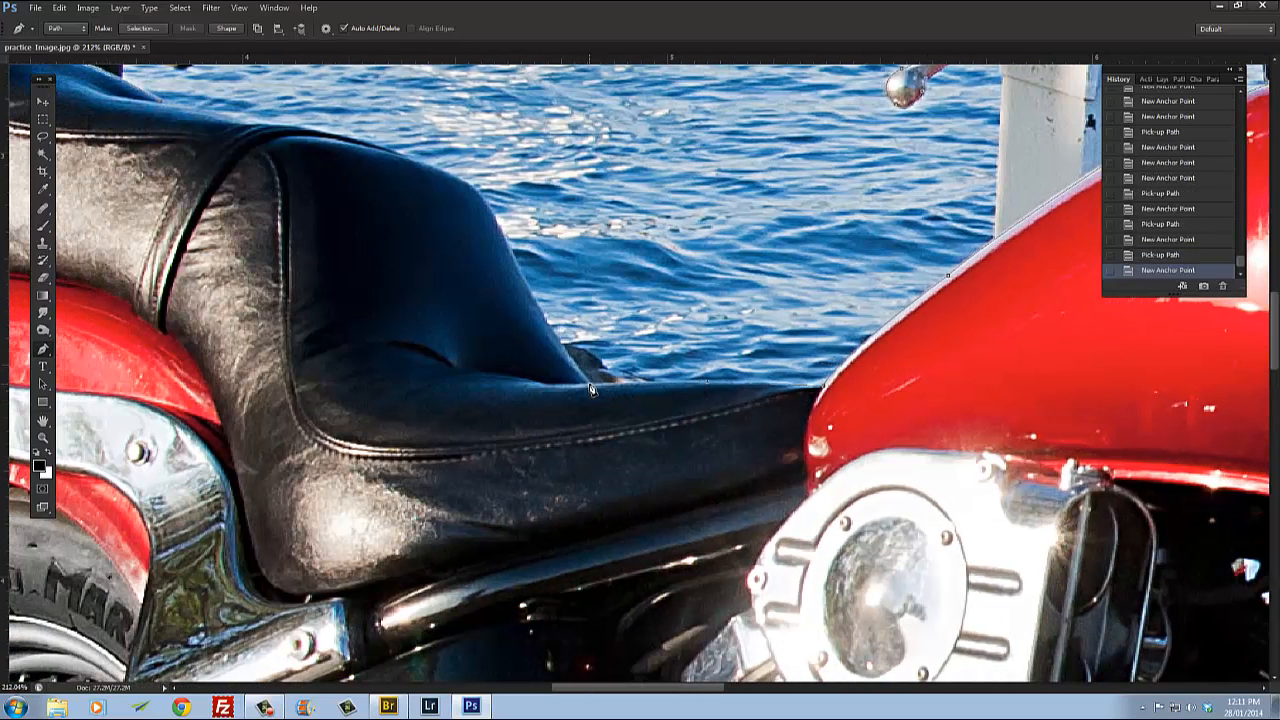
click(591, 389)
scroll(525, 398, up, 3)
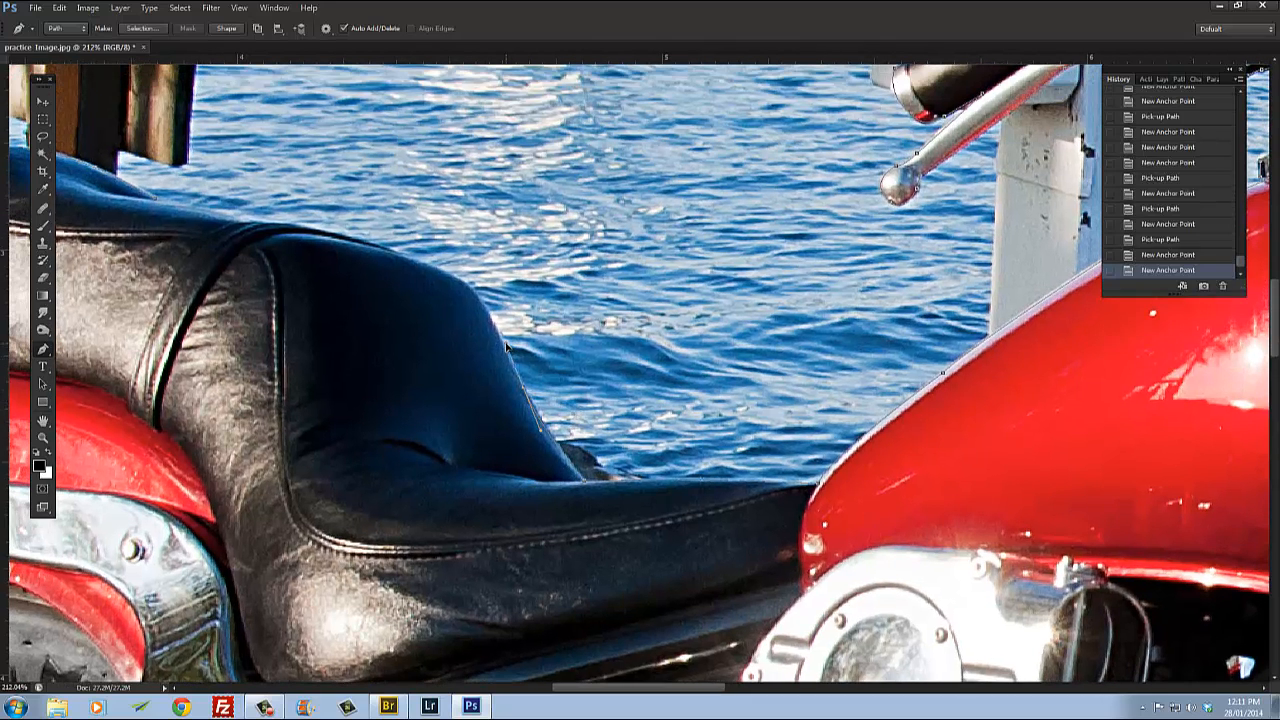
drag(506, 347, 538, 418)
alt+click(524, 389)
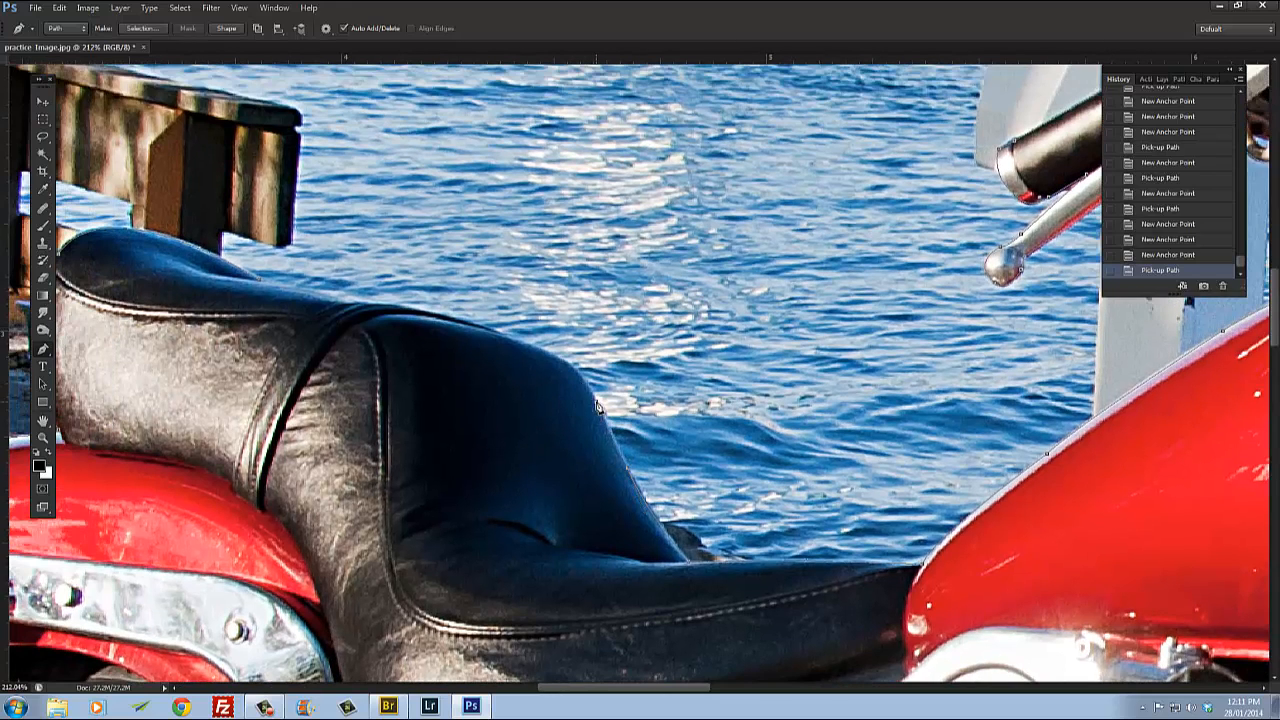
click(597, 404)
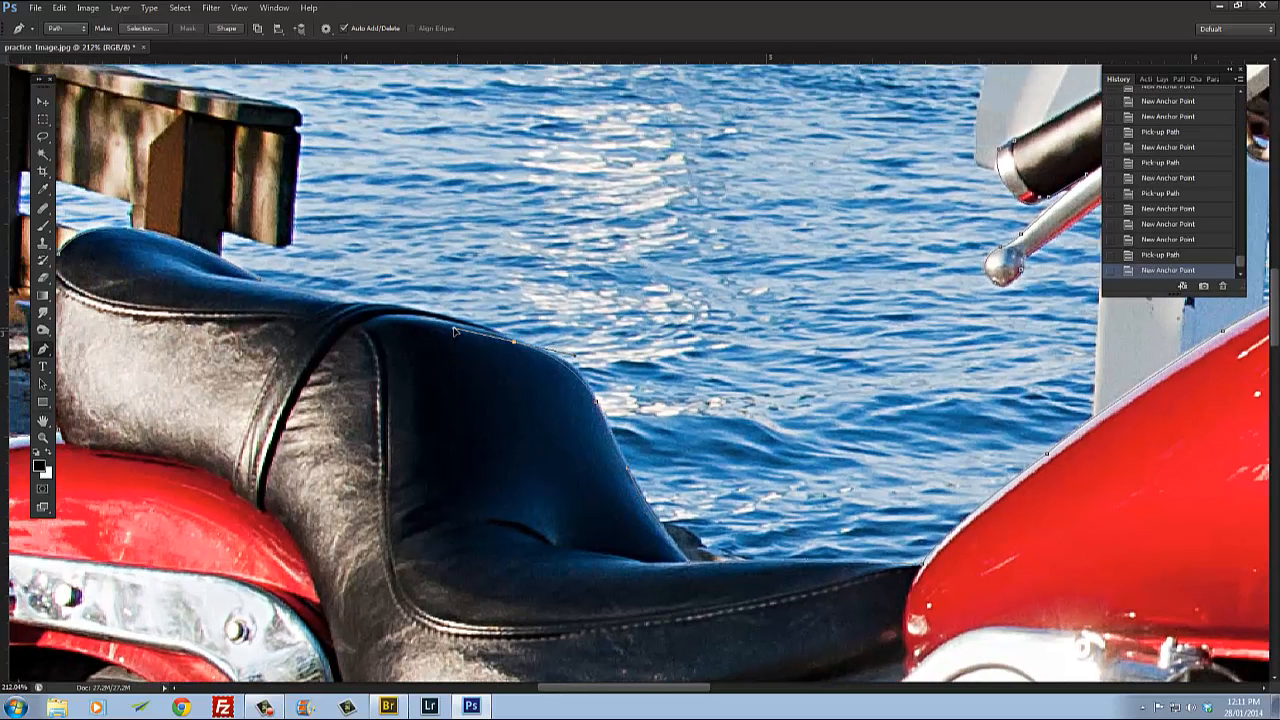
Step: Continue tracing anchor points along the top edge of the rear seat hump toward its seam
drag(441, 324, 440, 323)
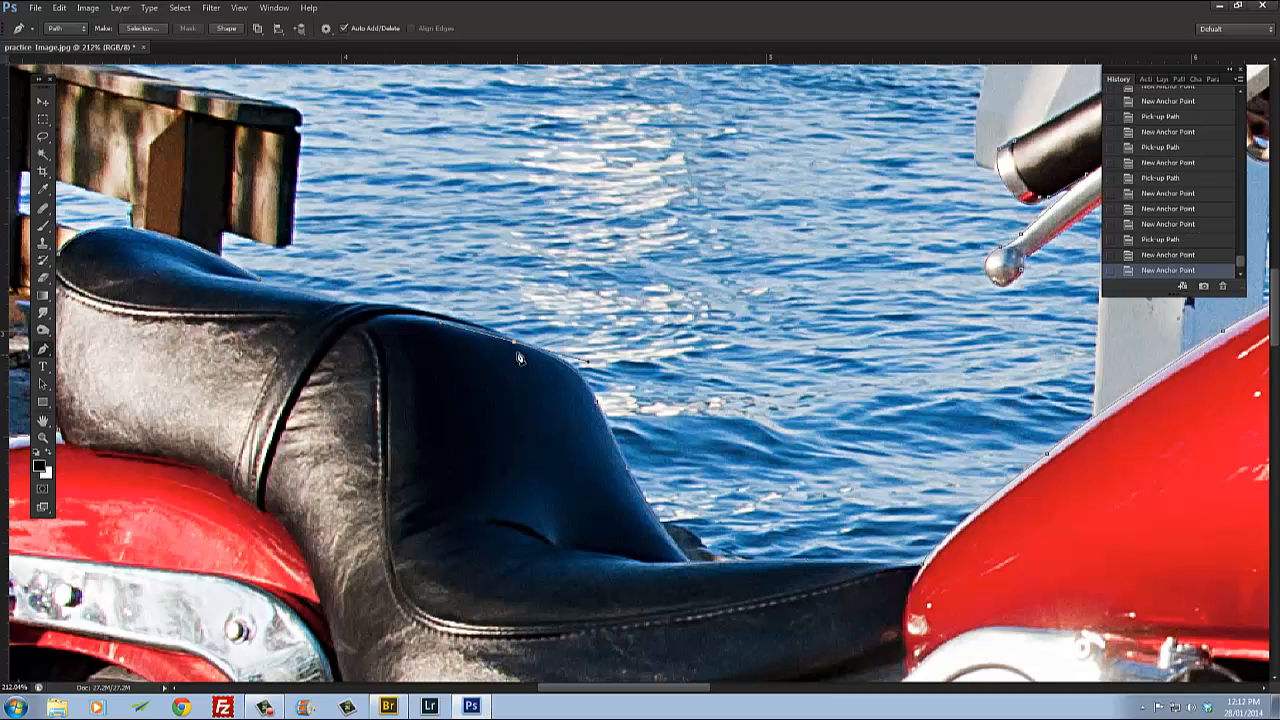
alt+click(514, 343)
click(492, 333)
drag(494, 386, 578, 471)
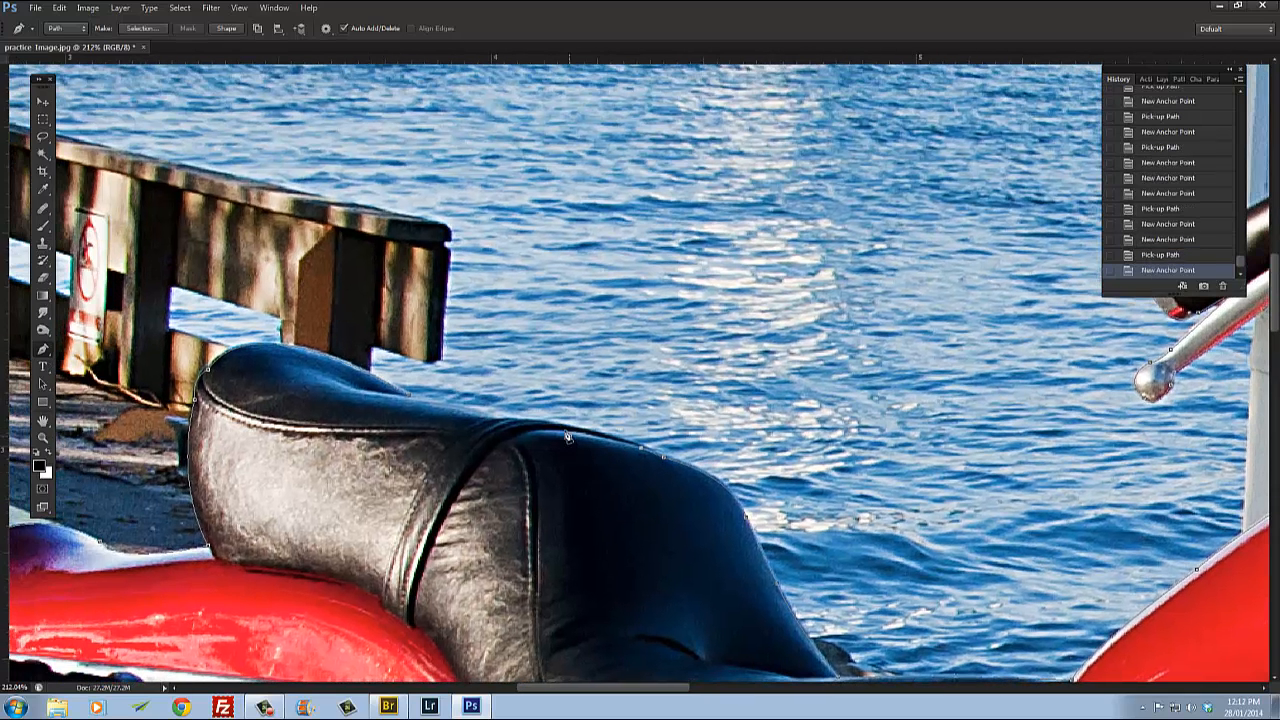
click(553, 435)
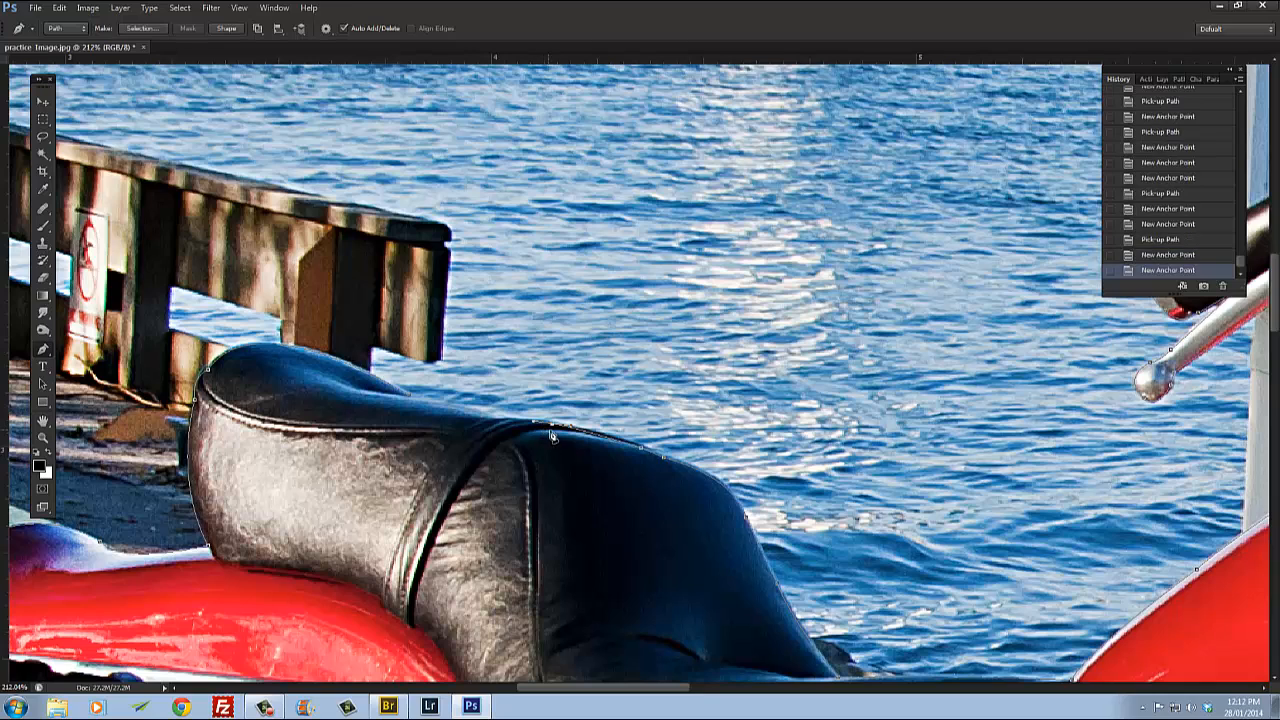
alt+click(553, 429)
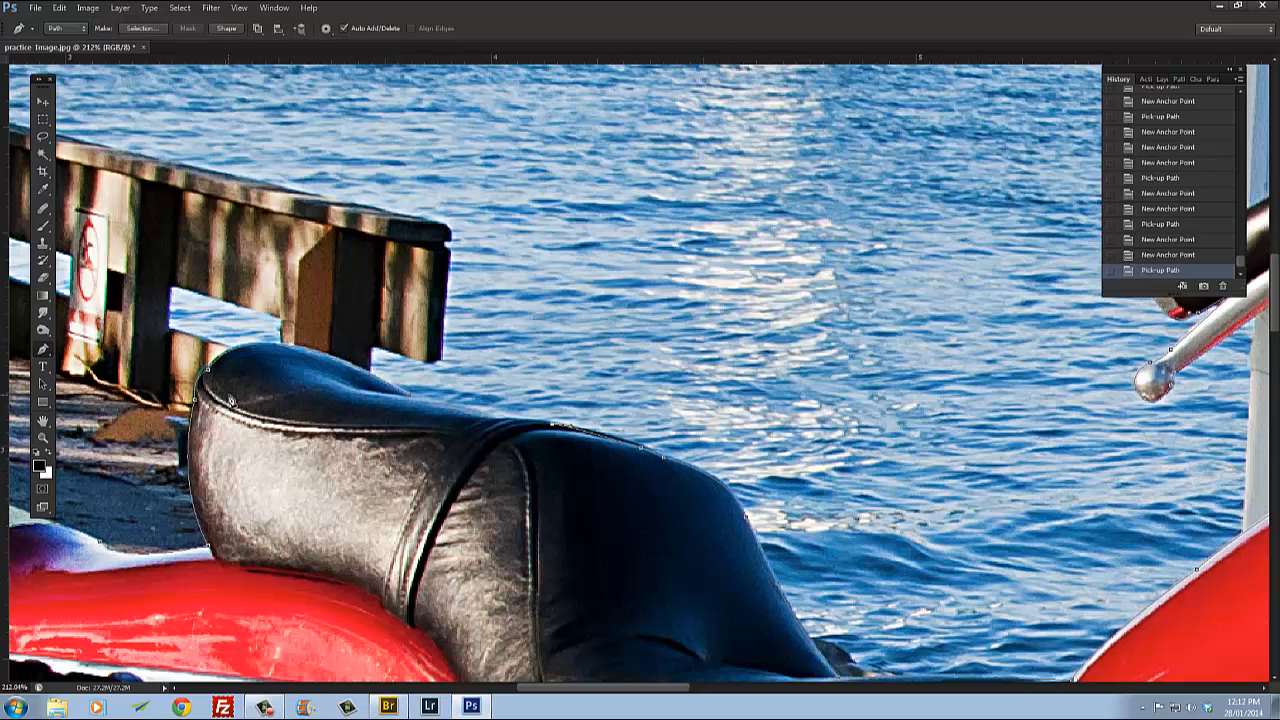
Step: Add a curved anchor point on the rear seat's upper edge past the seam, pulling out its direction handle
scroll(272, 350, up, 3)
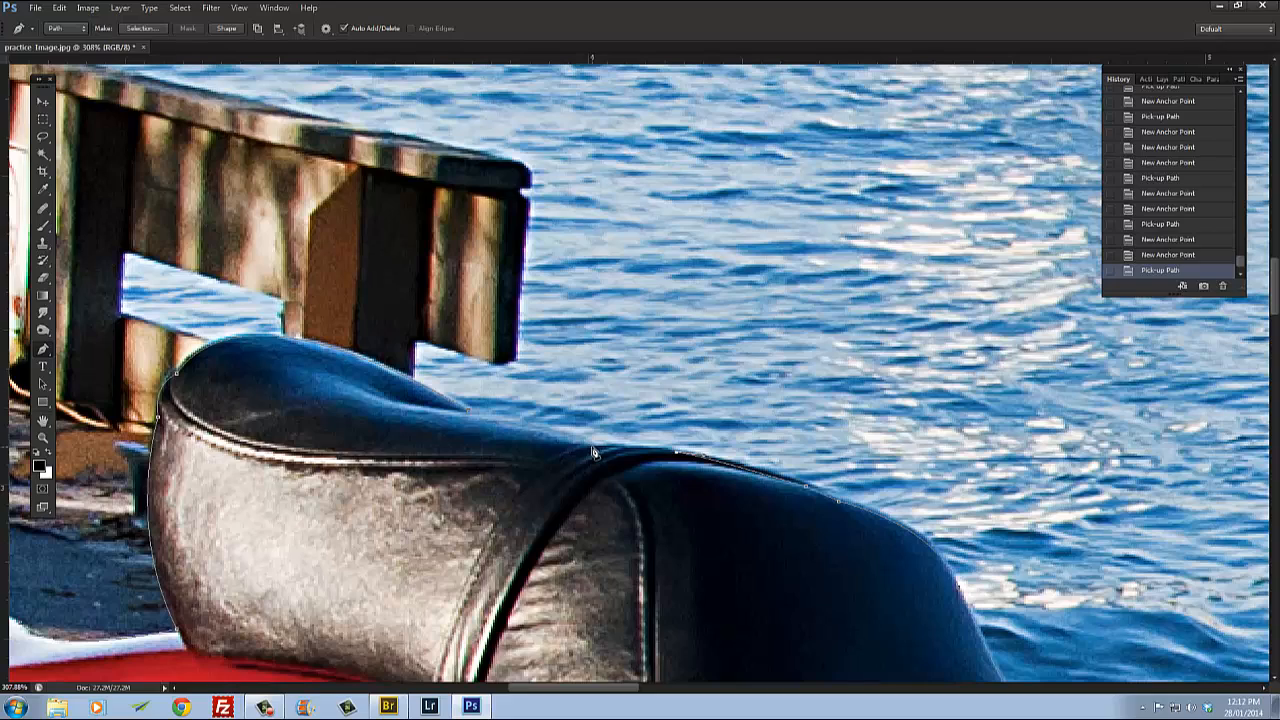
click(594, 452)
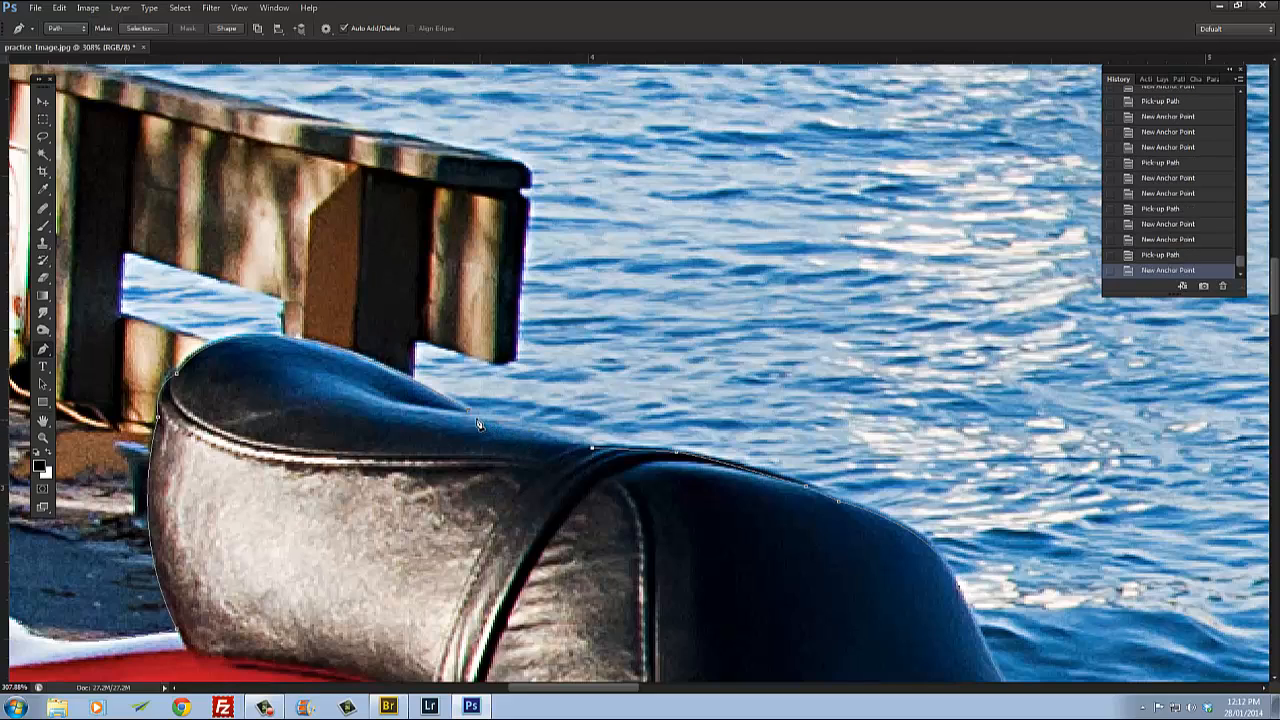
scroll(470, 418, up, 2)
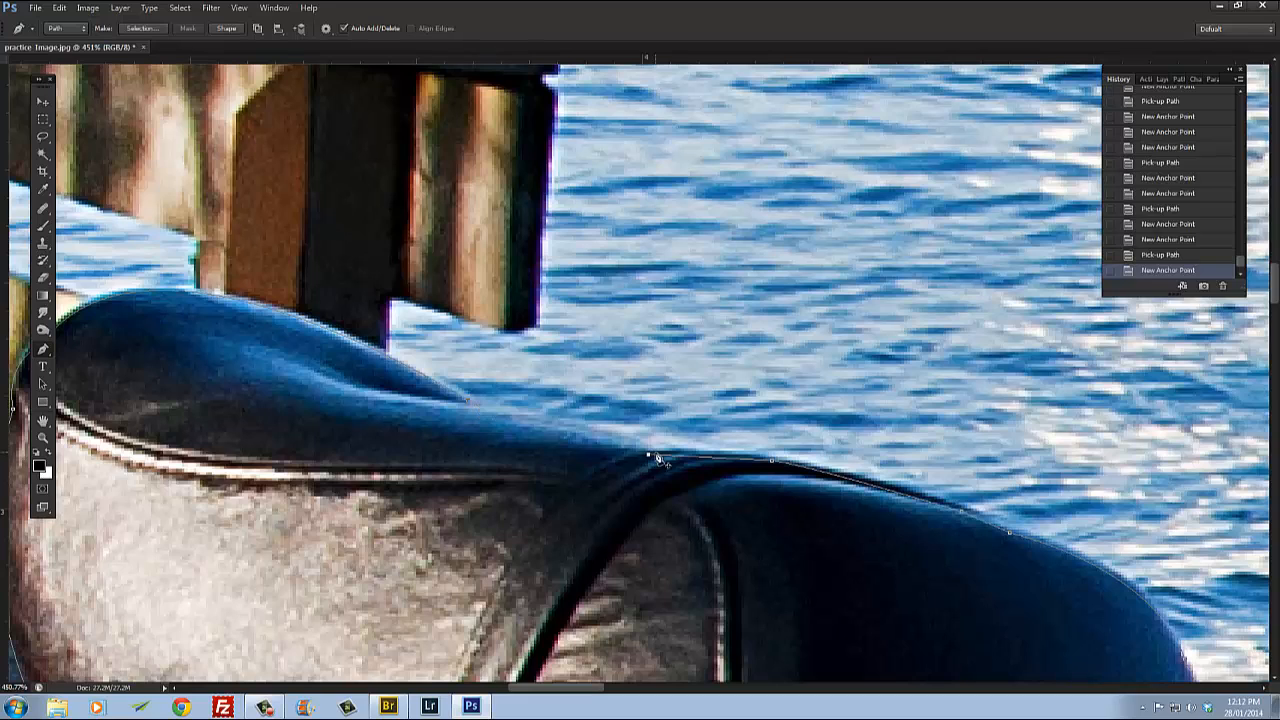
drag(492, 410, 402, 401)
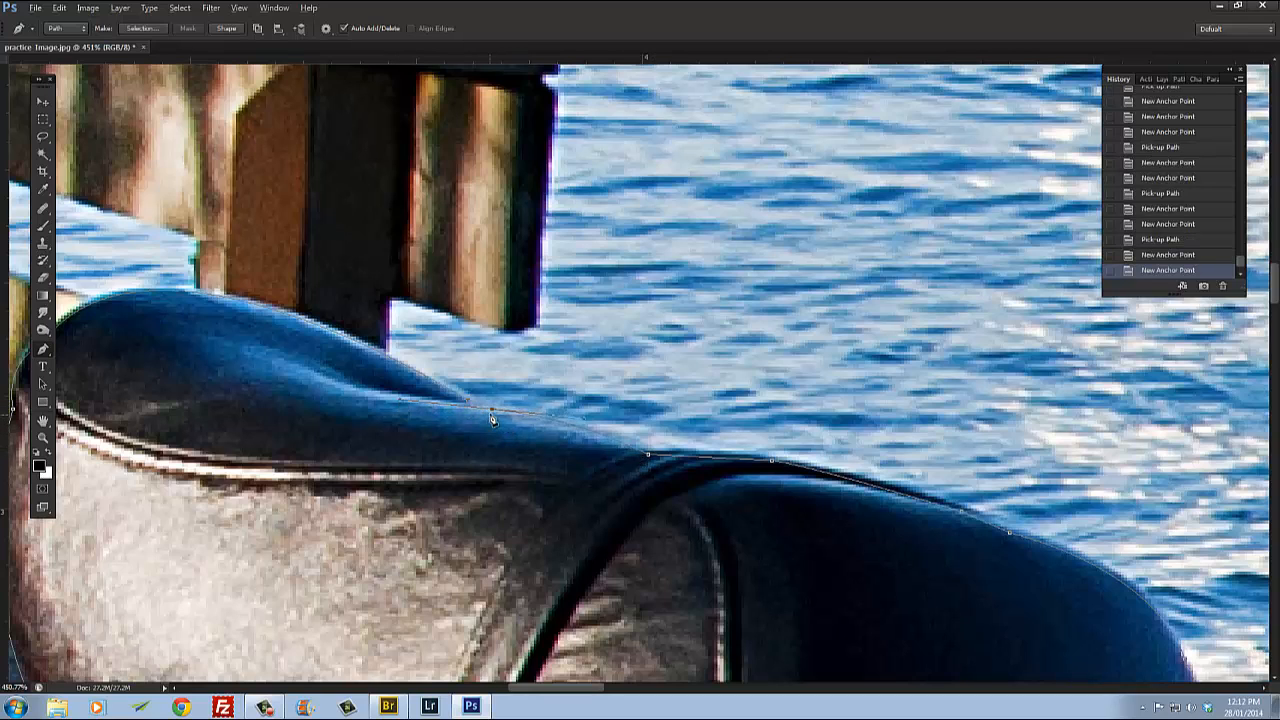
click(492, 414)
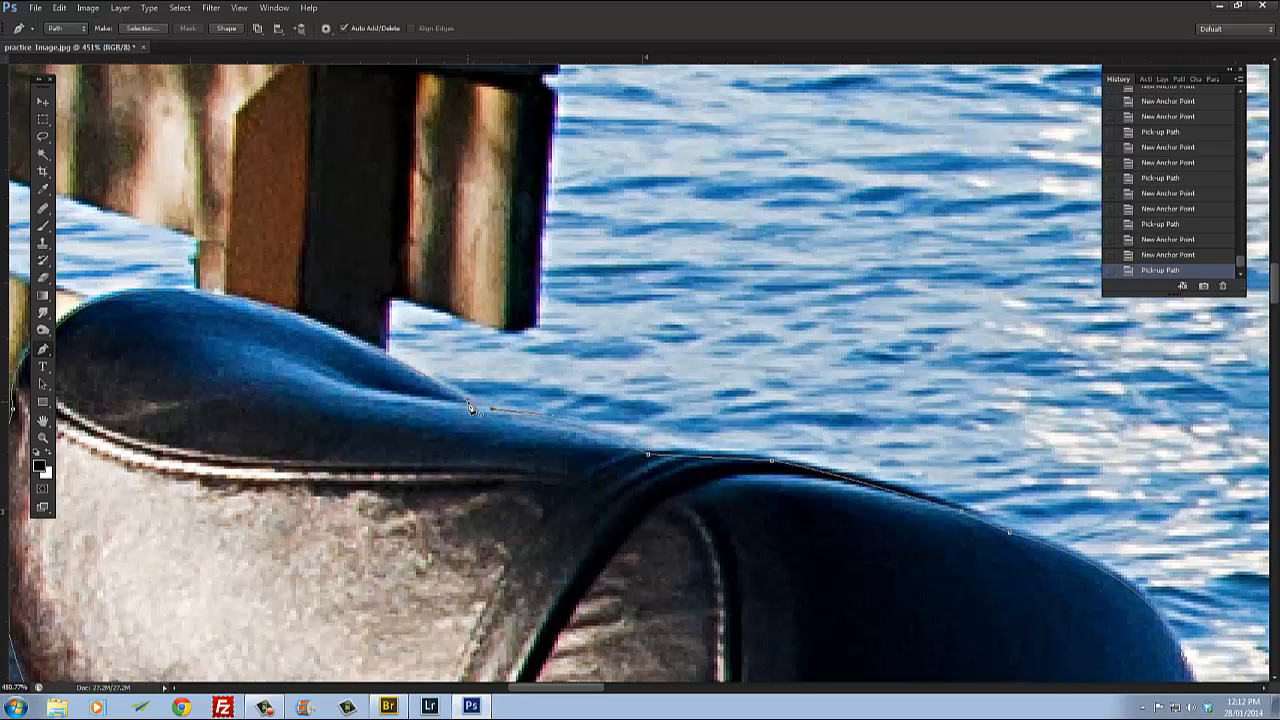
Step: Close the outline path by returning to its starting anchor point on the rear seat
click(468, 402)
drag(458, 395, 460, 397)
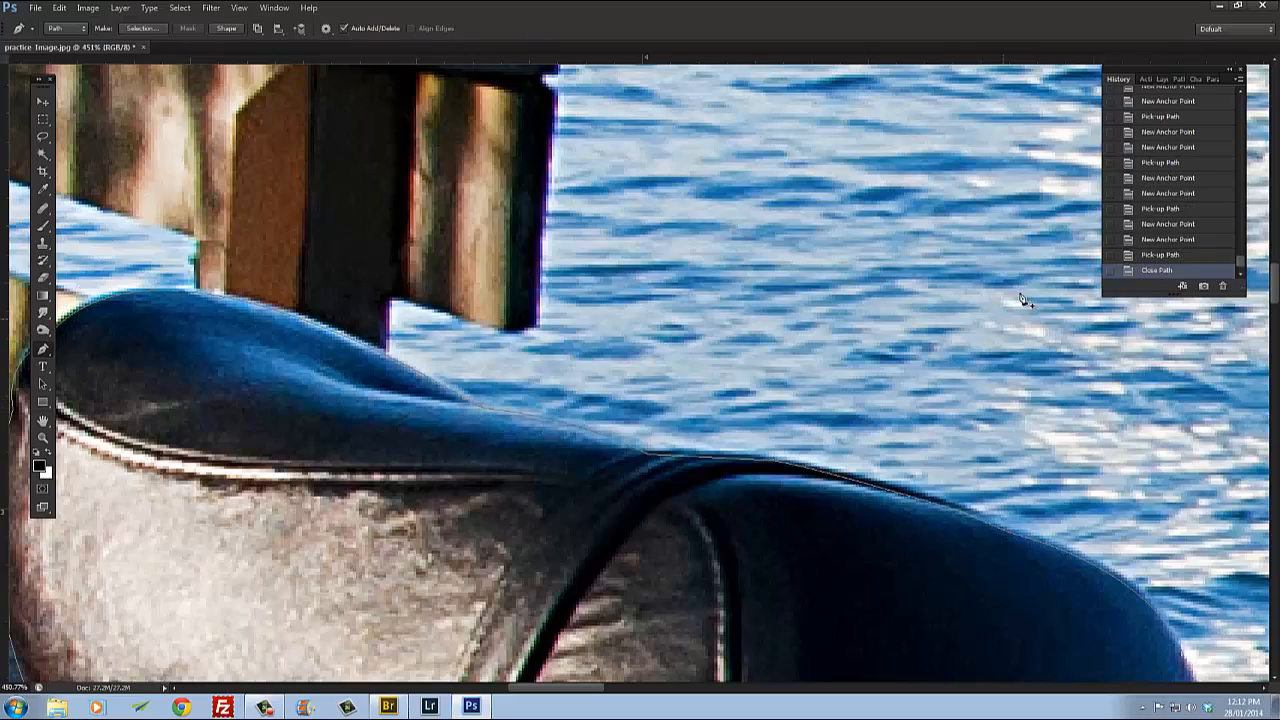
Step: Start a new path component in the background gap under the front fork bracket, tracing along the bracket's lower edge
scroll(698, 478, down, 12)
drag(862, 487, 610, 206)
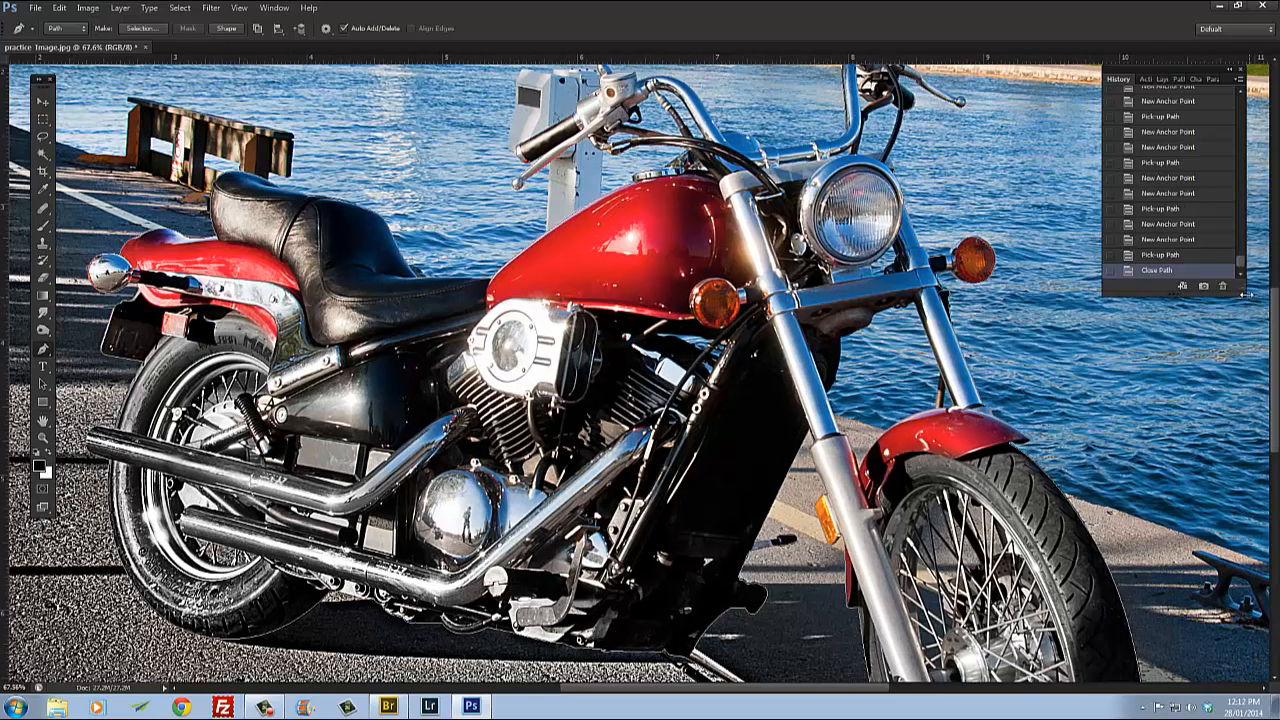
drag(1245, 290, 1272, 600)
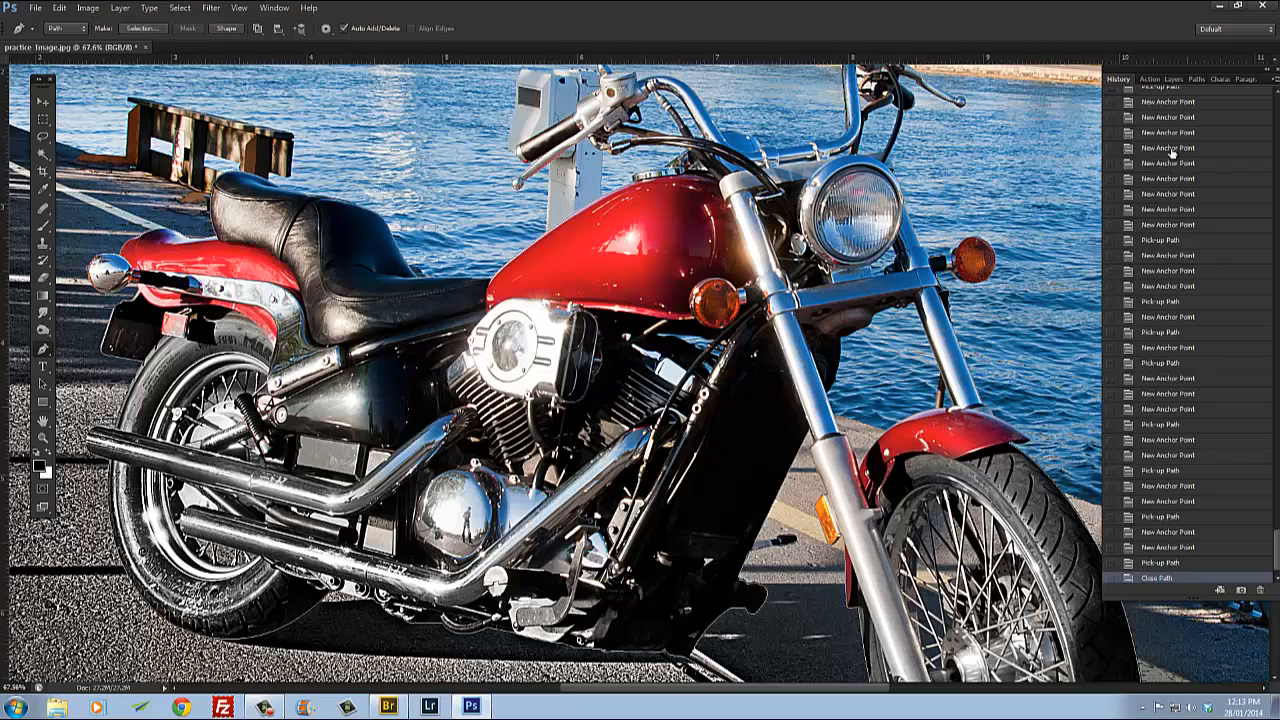
drag(780, 230, 613, 239)
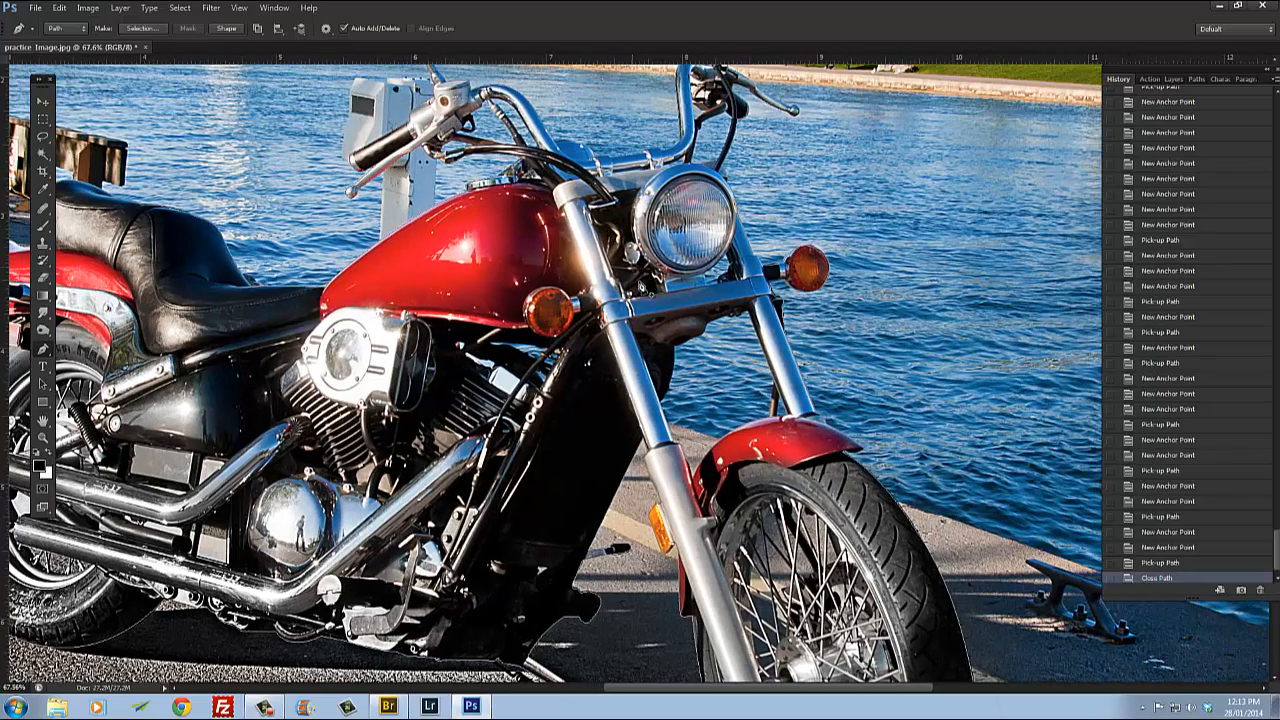
drag(482, 316, 570, 332)
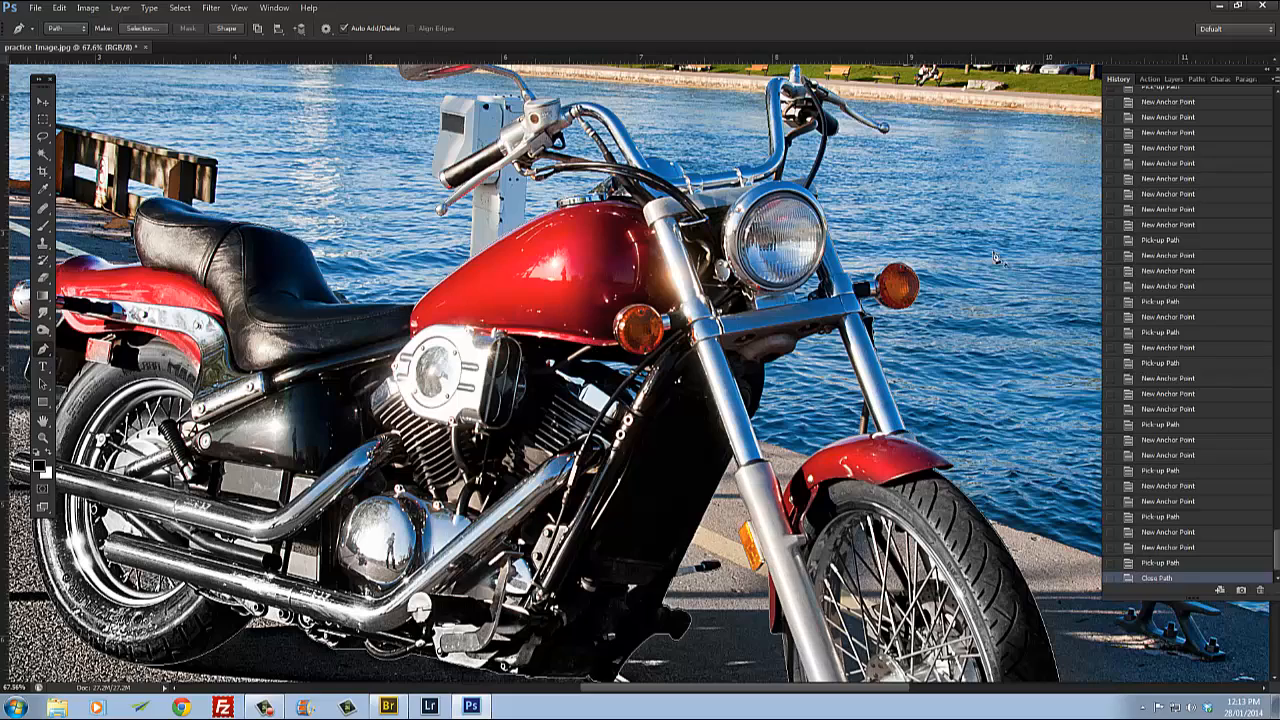
scroll(765, 408, up, 5)
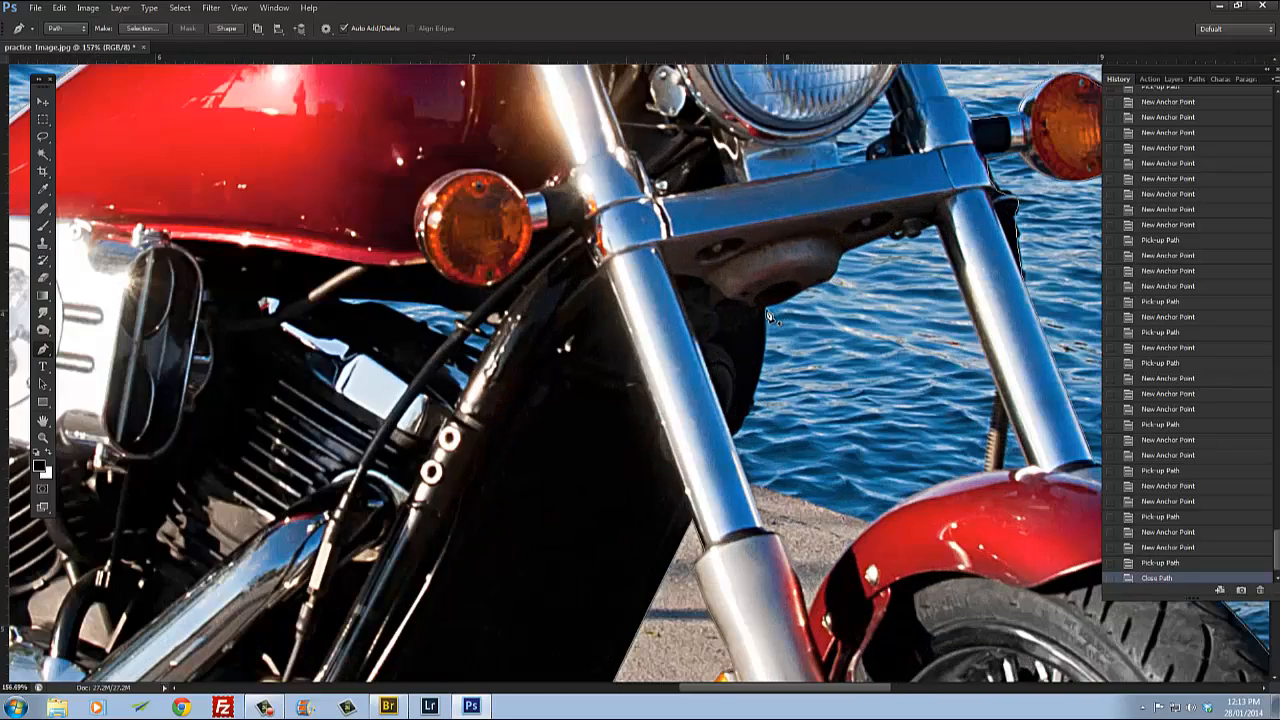
click(767, 312)
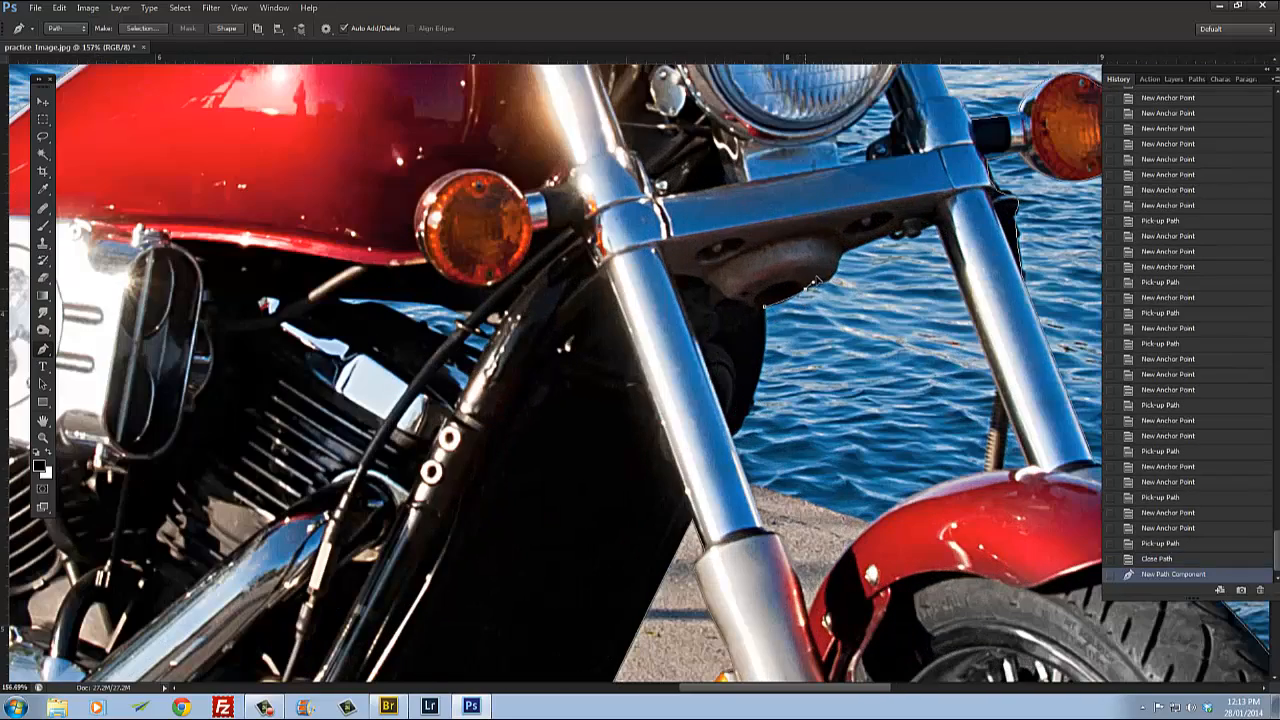
click(819, 280)
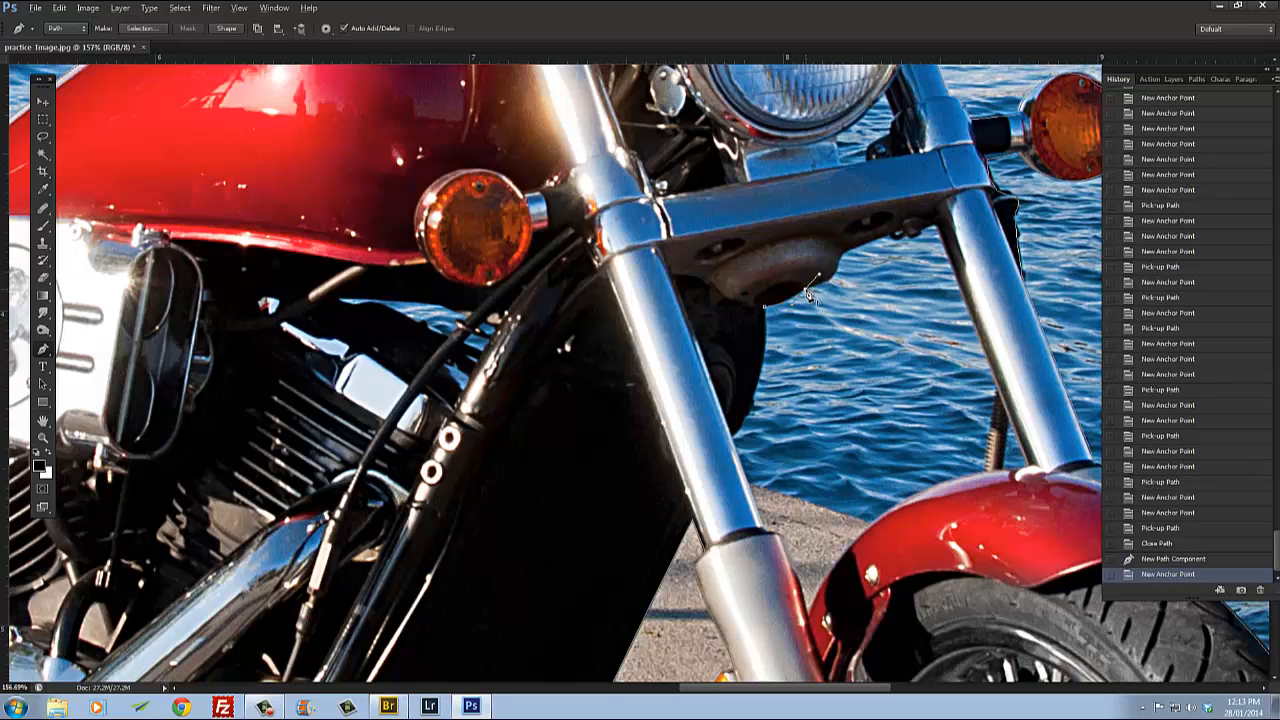
alt+click(806, 290)
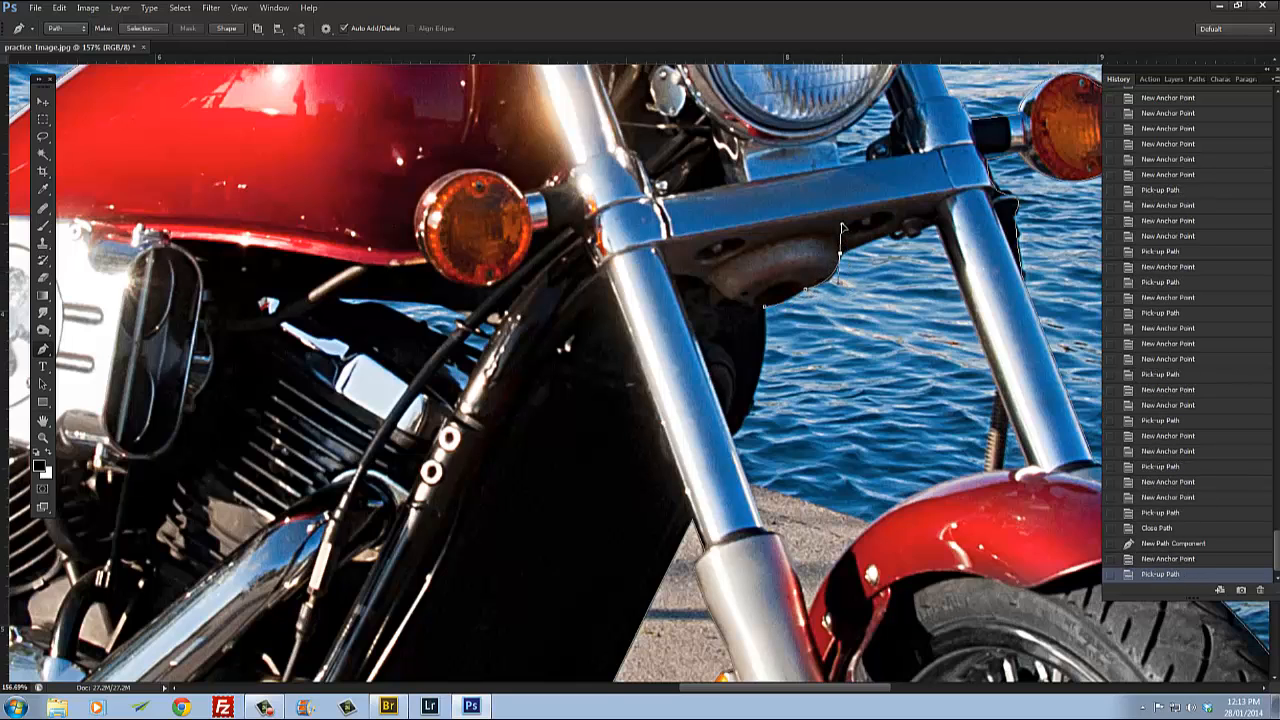
drag(840, 256, 846, 230)
alt+click(840, 256)
click(874, 241)
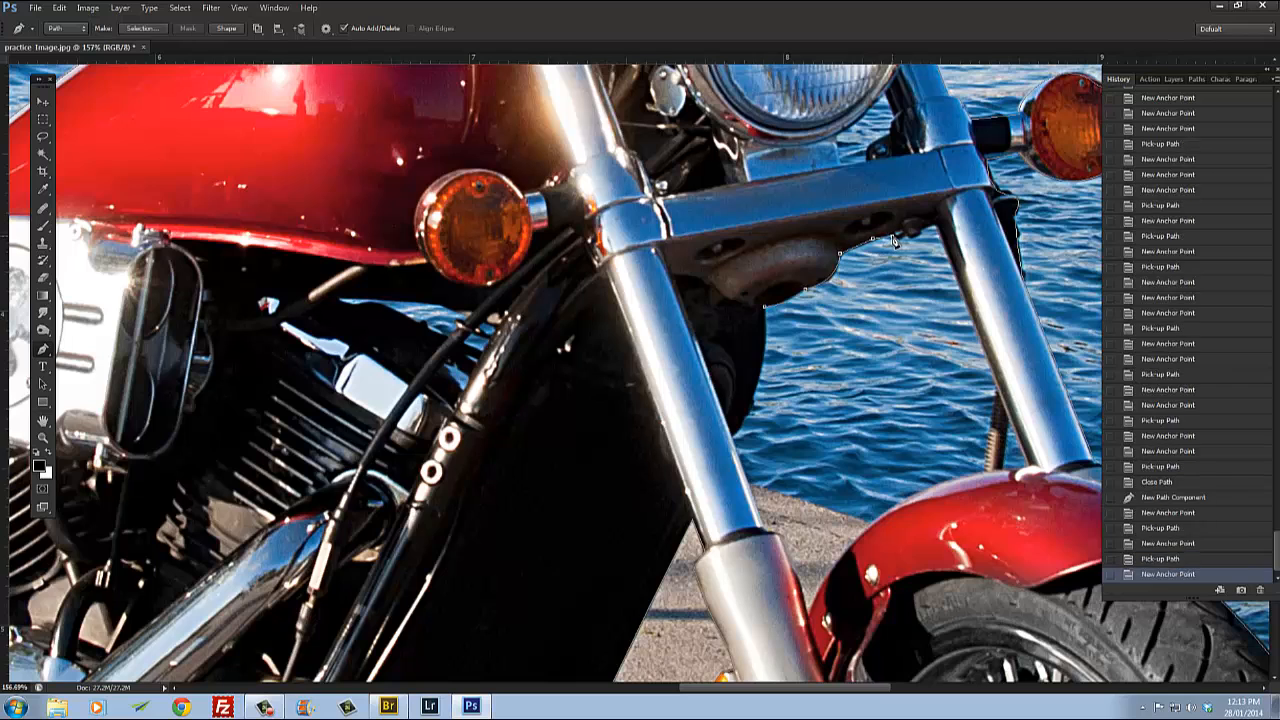
click(905, 236)
Step: Continue the gap's path with anchor points down the inner edge of the right fork leg
alt+scroll(905, 236, up, 3)
click(818, 250)
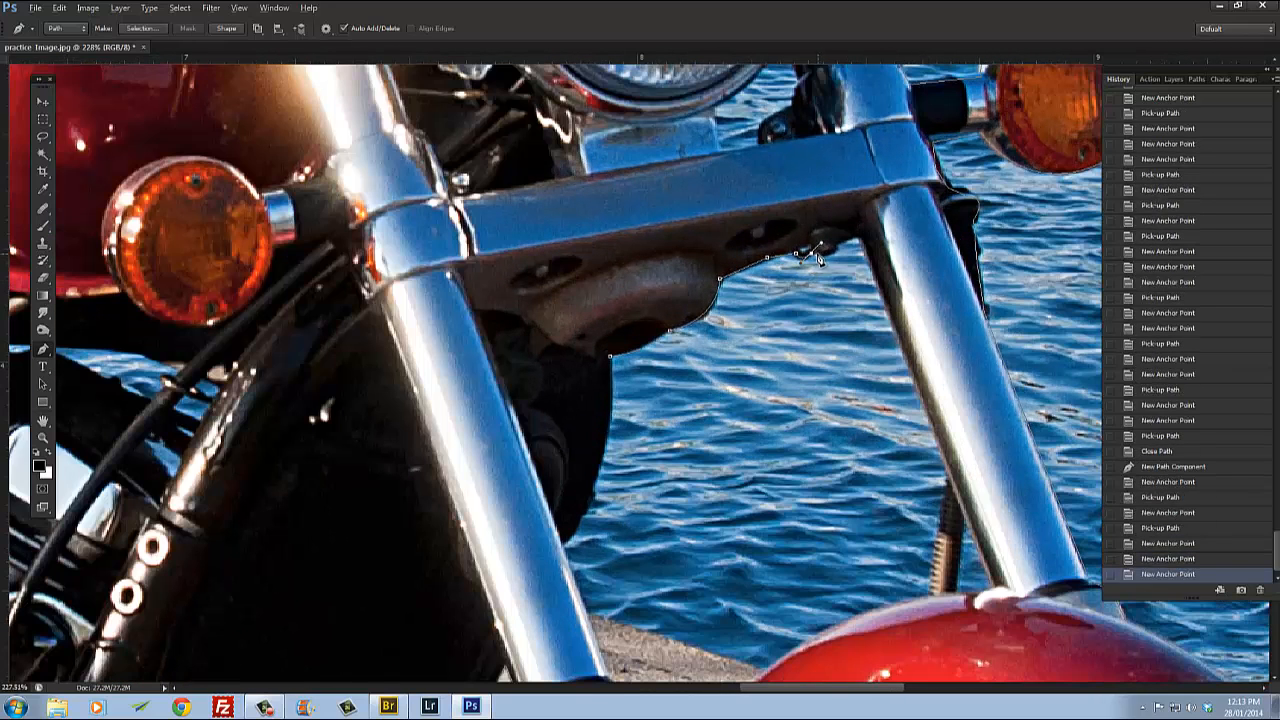
alt+click(818, 250)
click(845, 249)
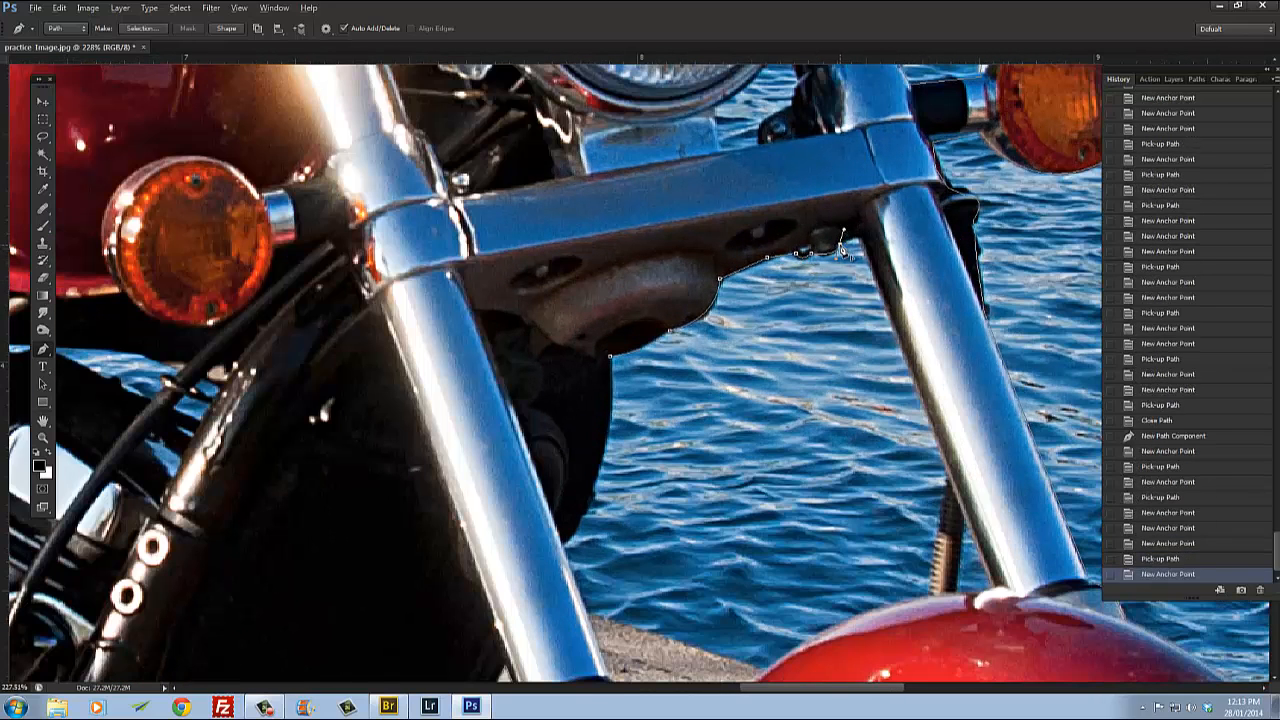
alt+click(845, 249)
click(860, 242)
click(862, 242)
drag(955, 449, 784, 348)
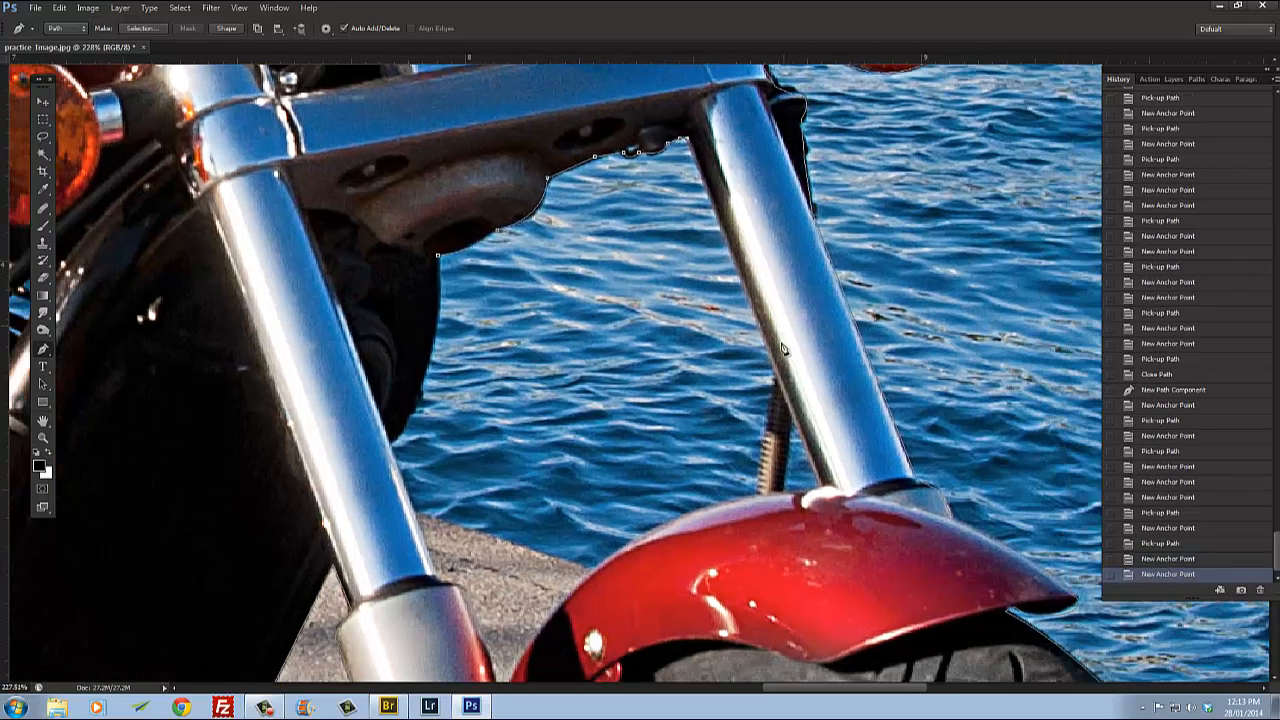
click(770, 432)
click(760, 503)
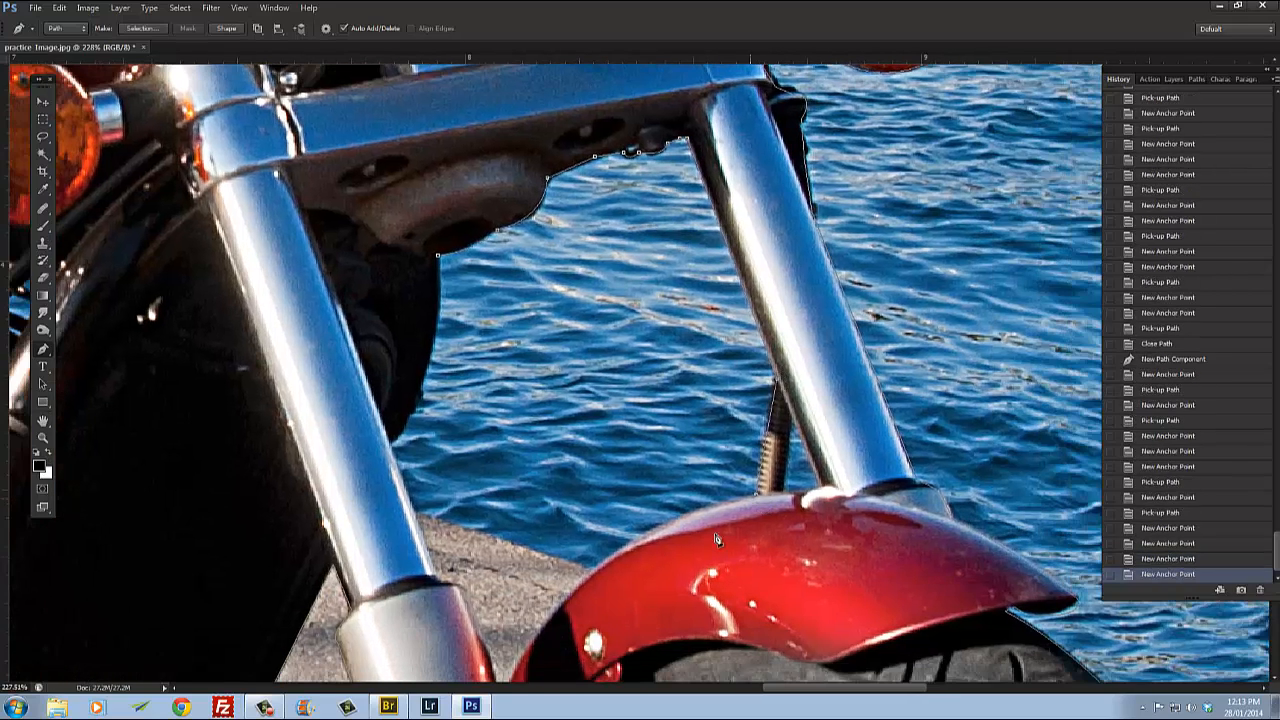
Step: Trace across the fender top and up the left fork leg's inner edge, closing the gap's path at its start
drag(598, 632, 617, 384)
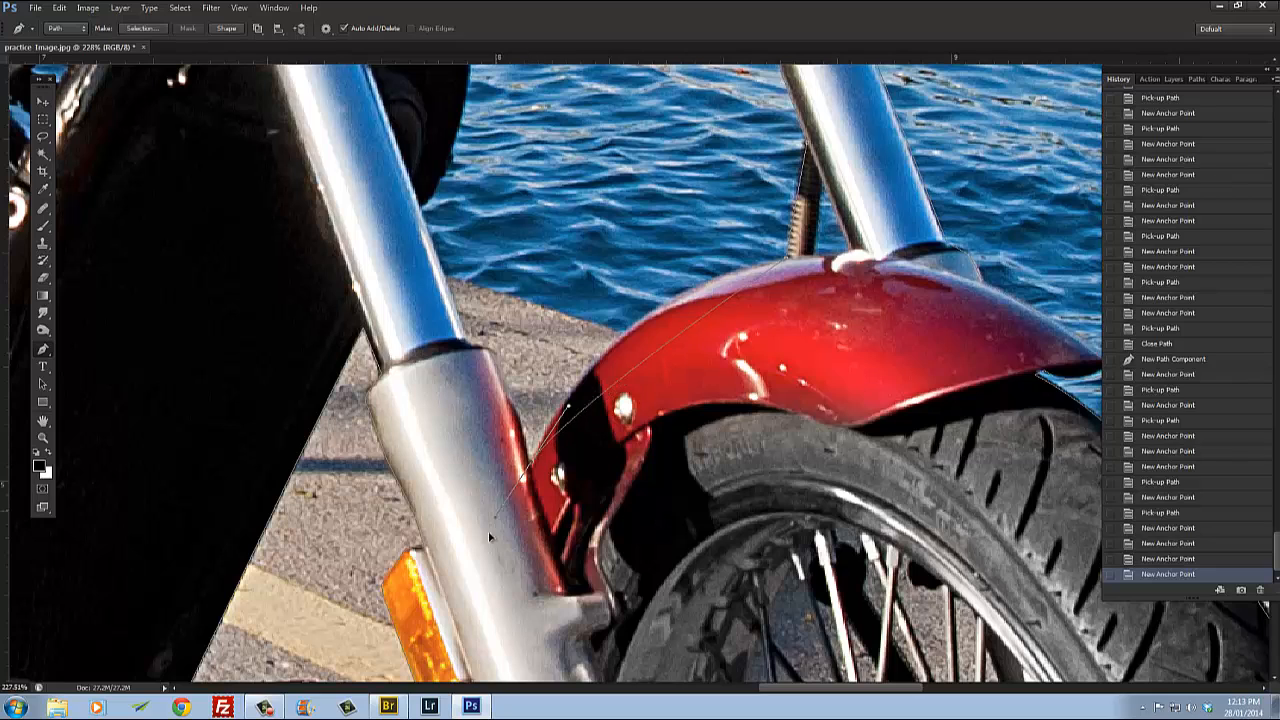
click(447, 645)
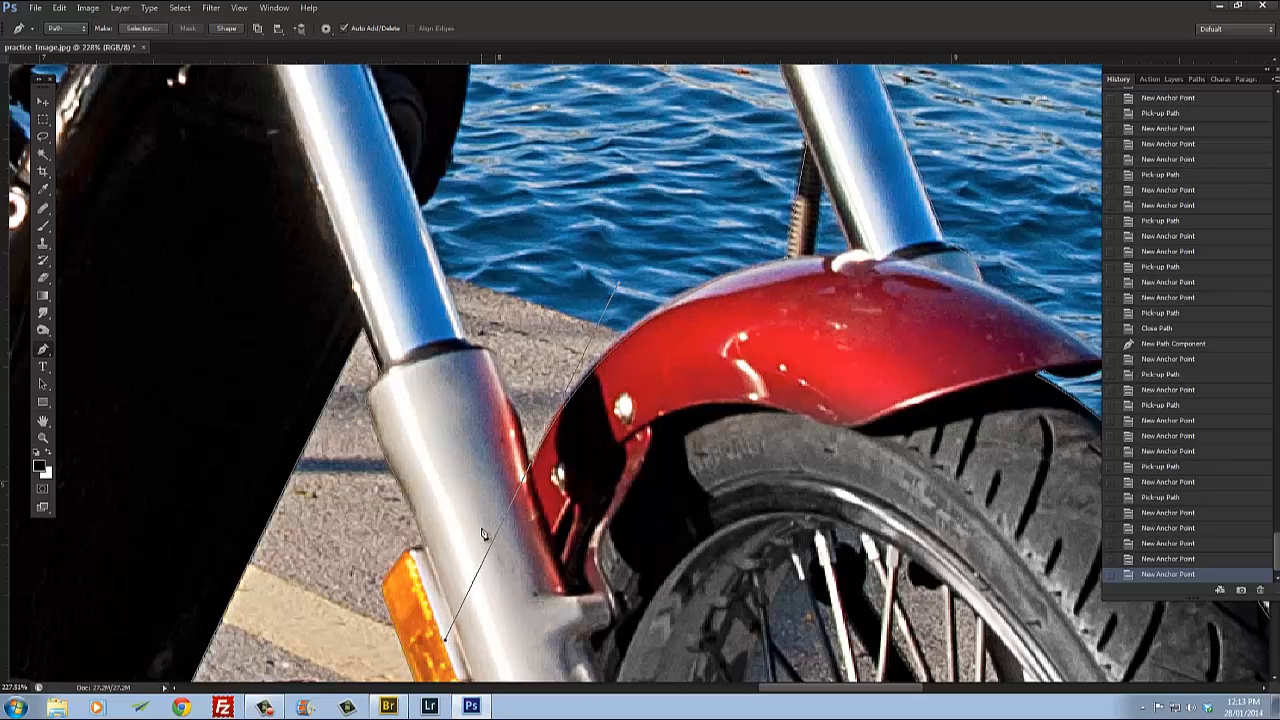
alt+click(532, 466)
click(489, 351)
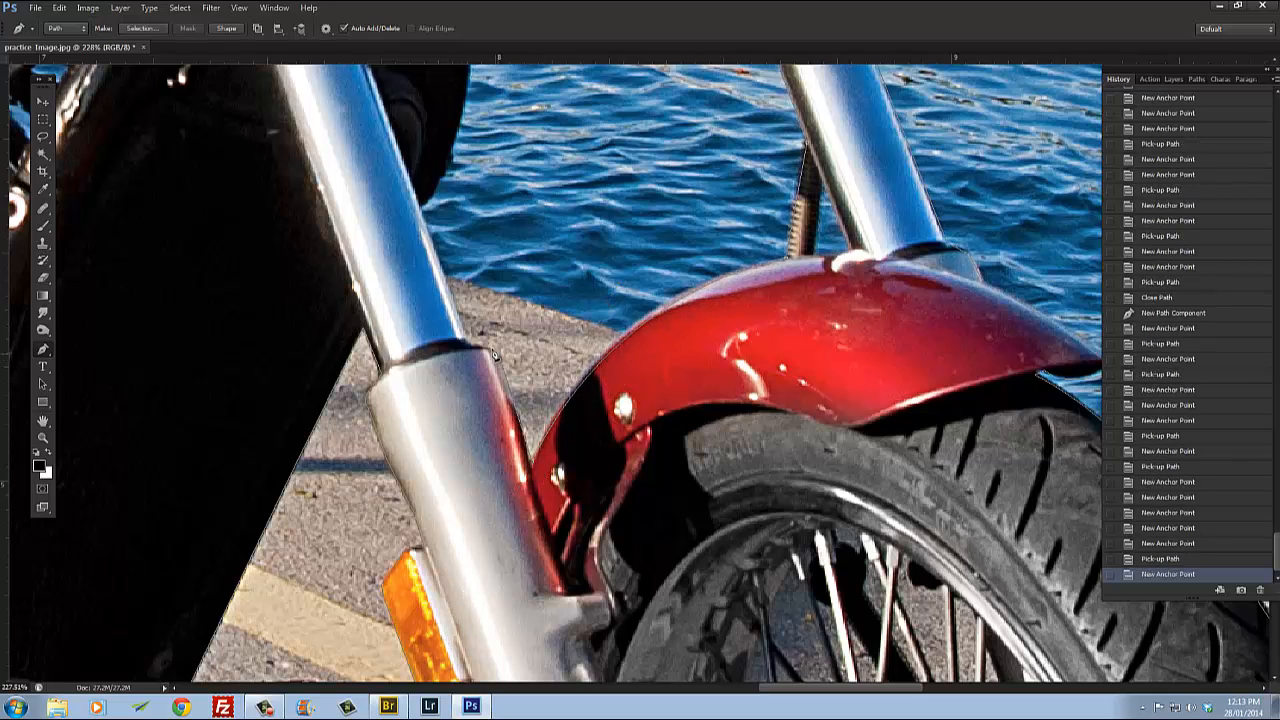
click(474, 343)
click(435, 234)
drag(435, 234, 498, 428)
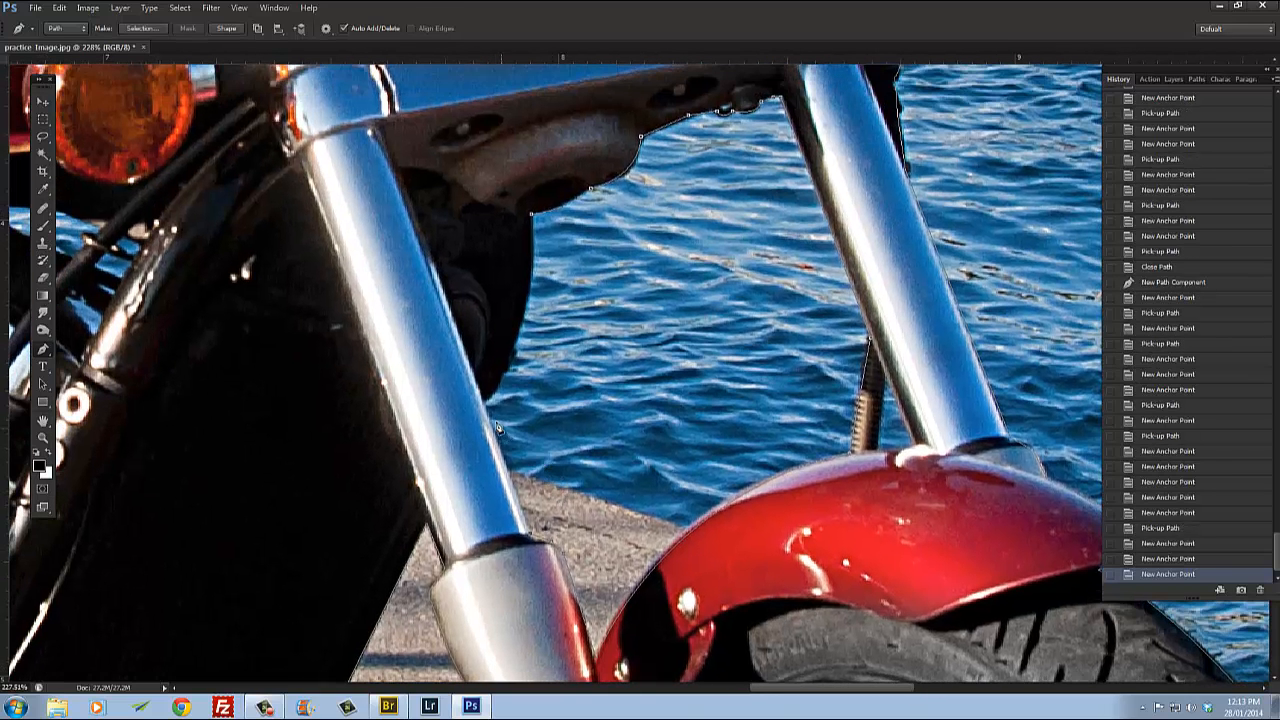
click(488, 410)
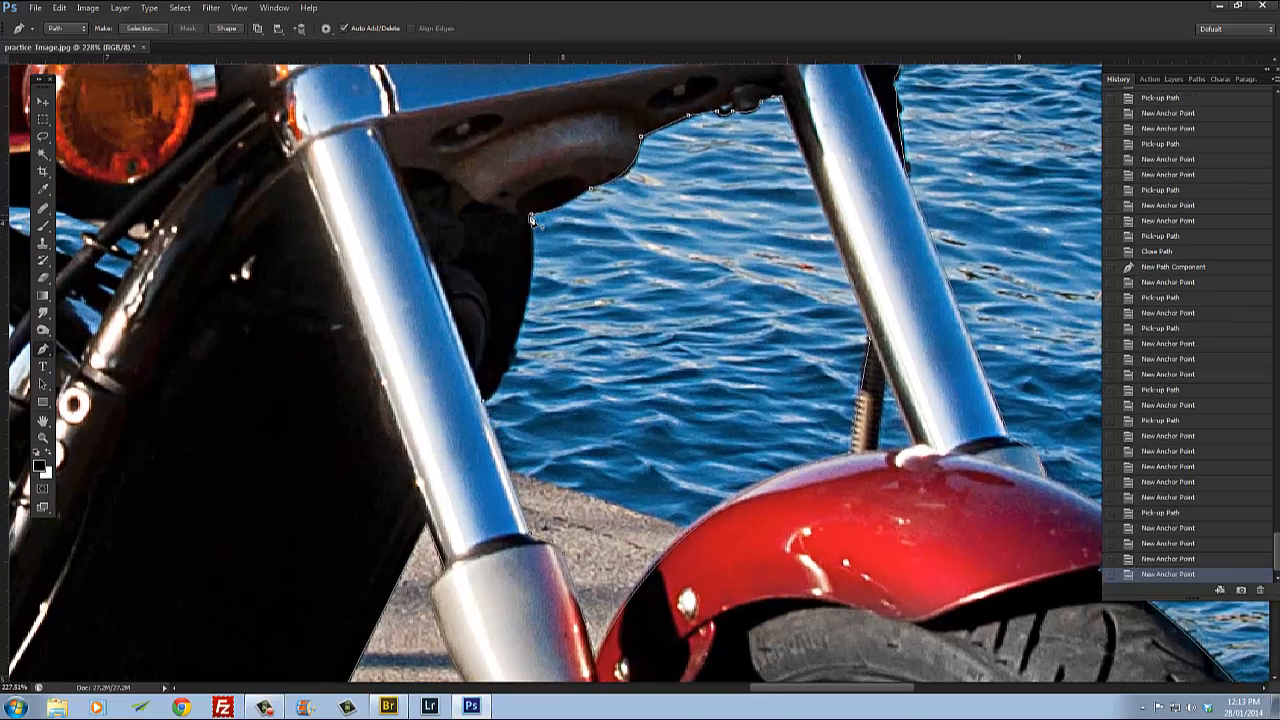
drag(531, 216, 531, 103)
Step: Outline the small background gap between the right fork leg and the spring above the fender as a closed path
drag(943, 484, 756, 328)
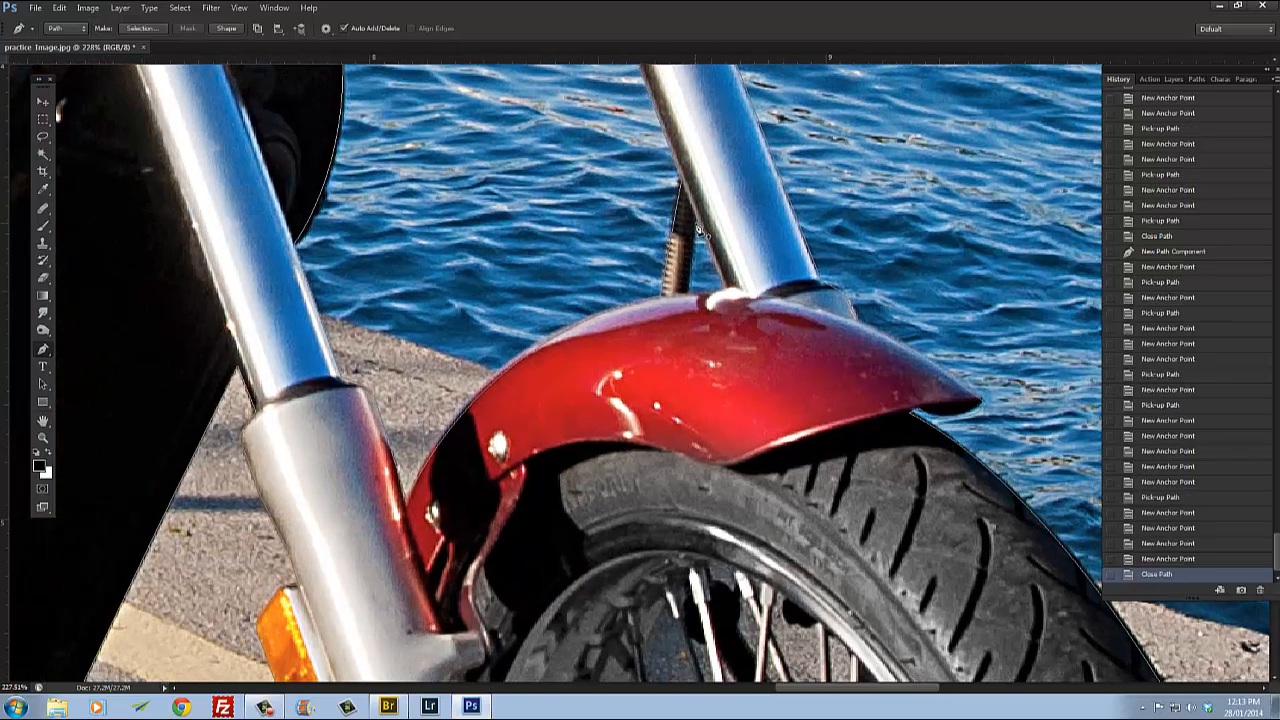
click(700, 232)
click(720, 294)
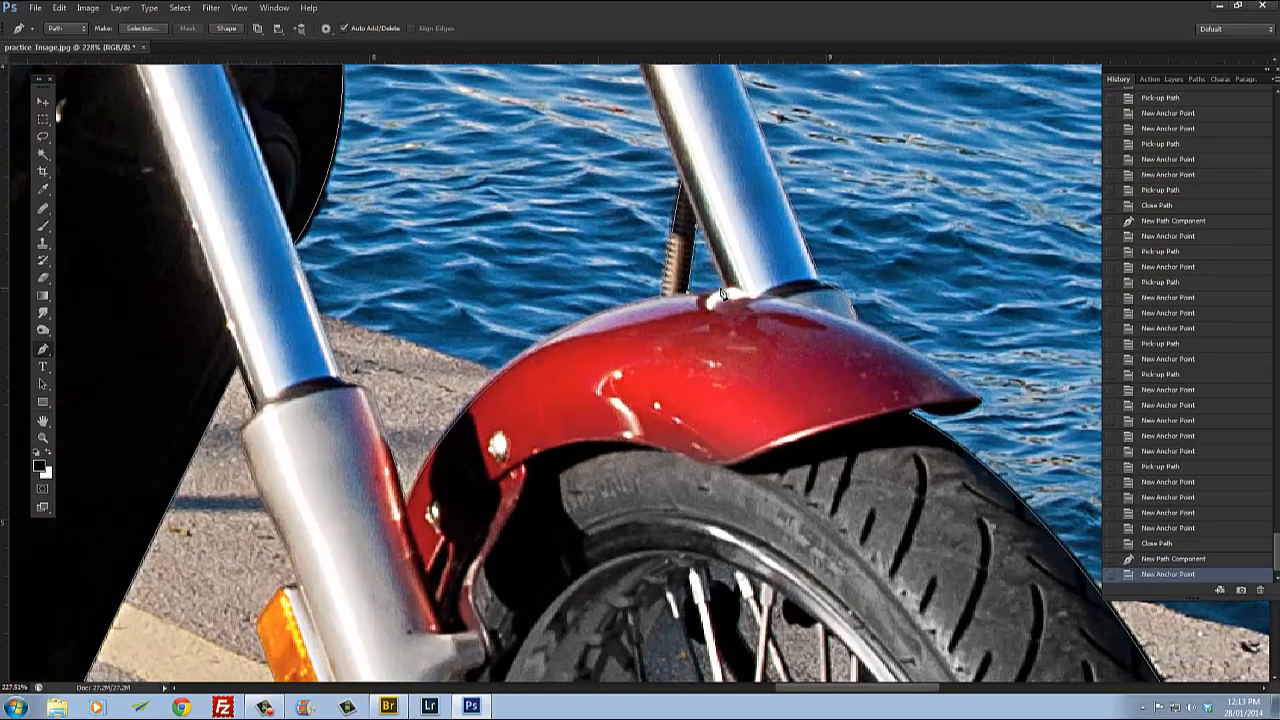
click(727, 294)
click(698, 230)
Step: Trace a closed path around the background gap between the upper front wheel spokes
scroll(762, 345, down, 7)
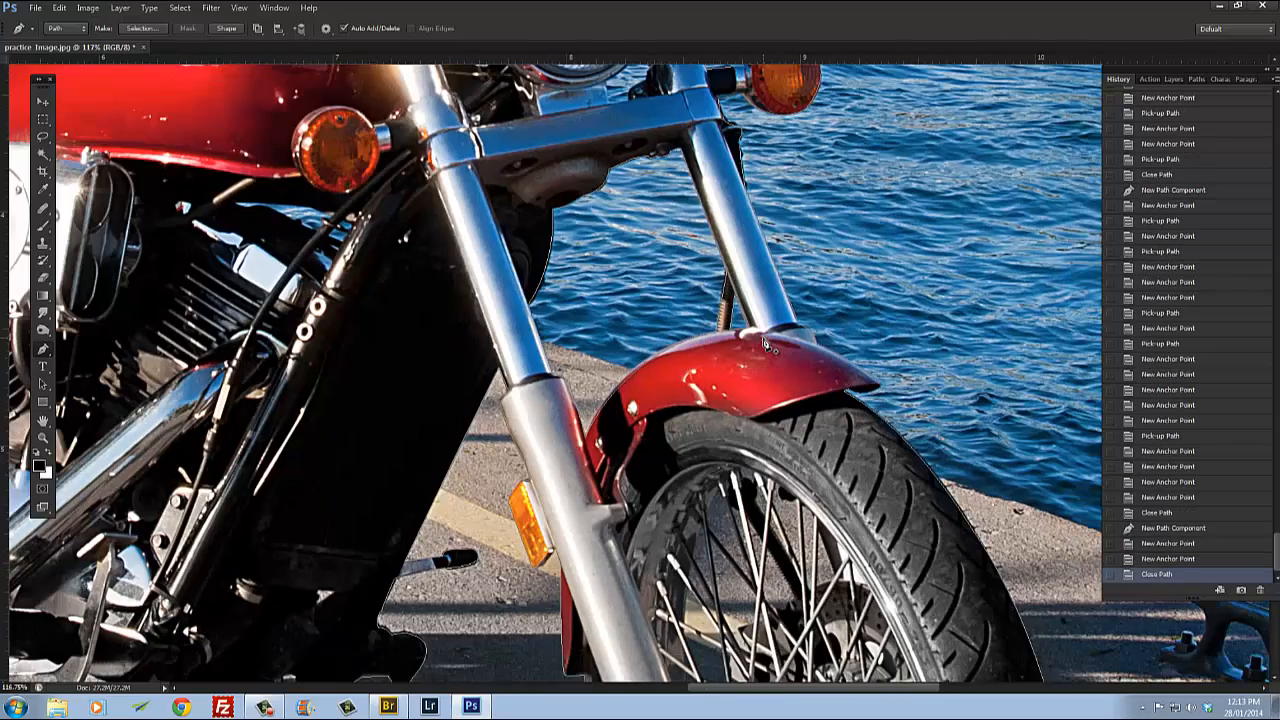
drag(770, 542, 703, 279)
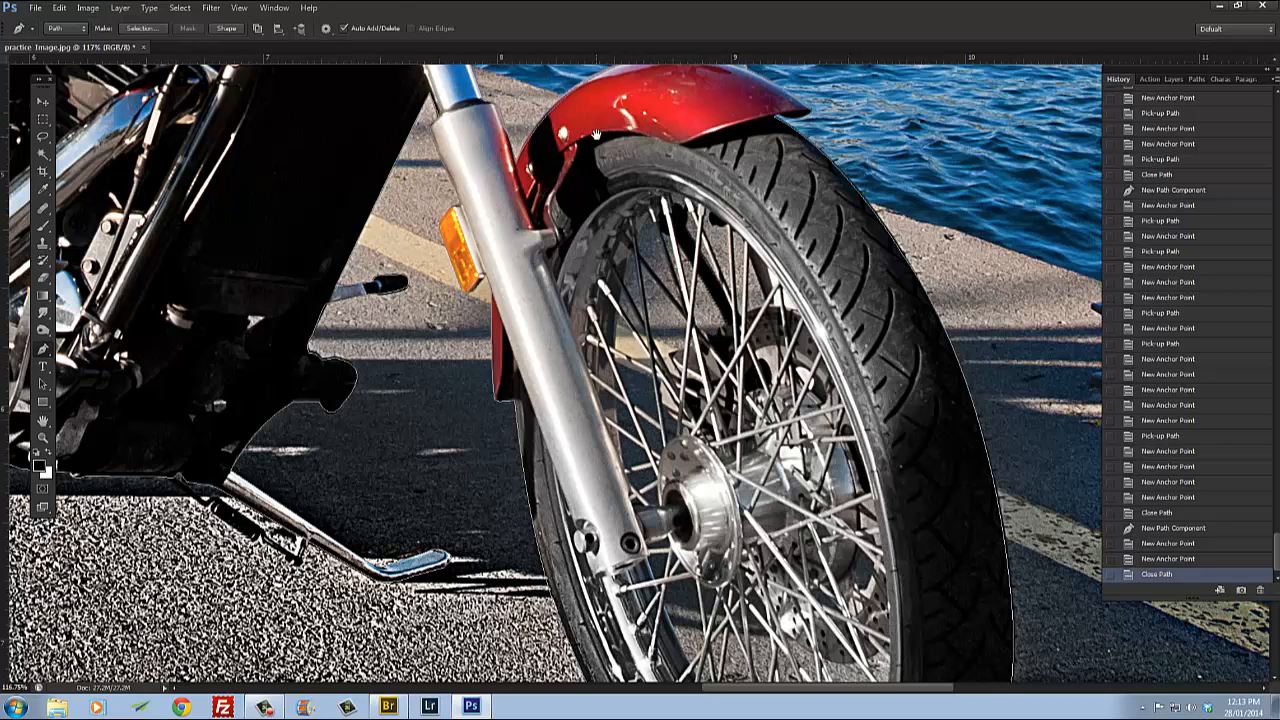
scroll(595, 133, up, 5)
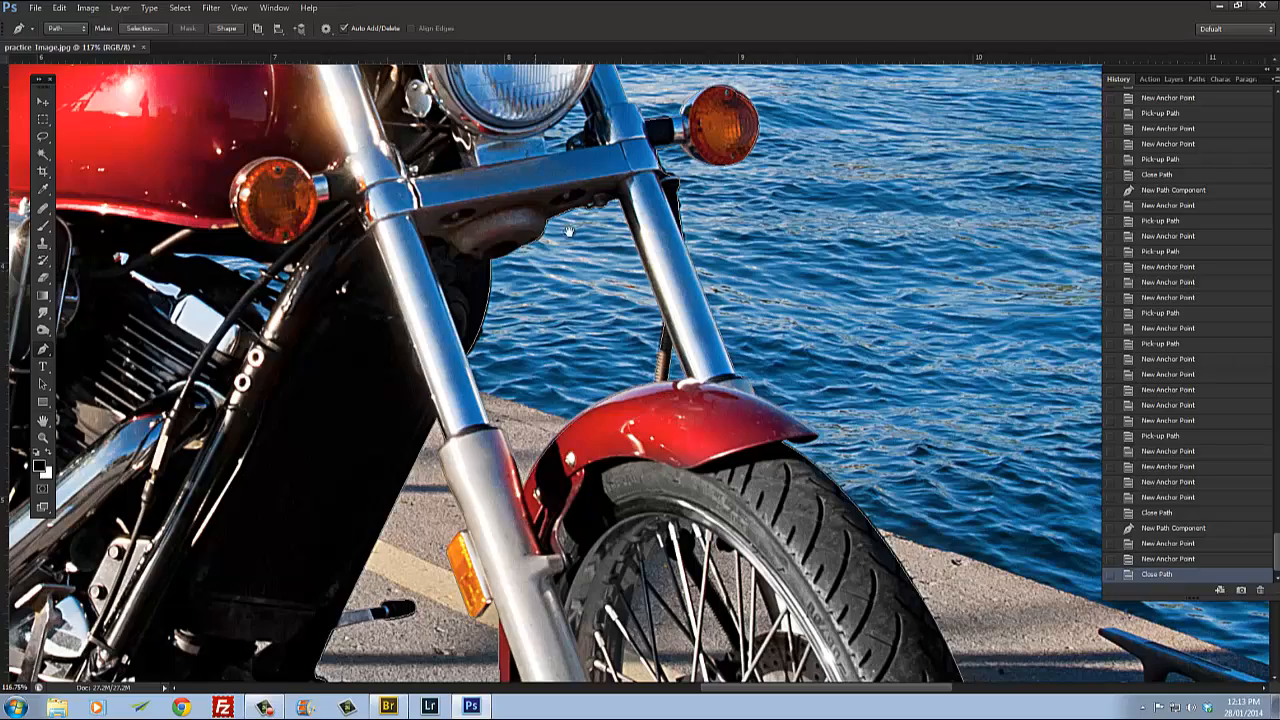
drag(569, 231, 632, 354)
drag(507, 253, 622, 413)
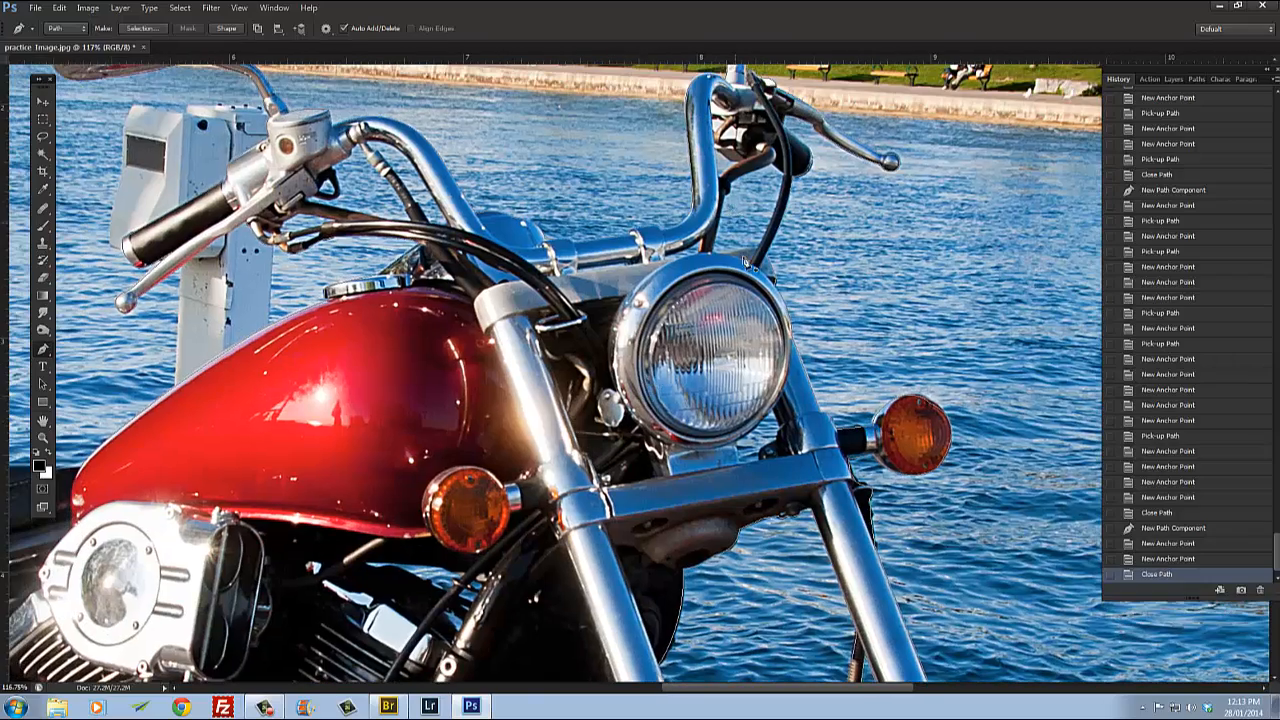
drag(723, 525, 605, 163)
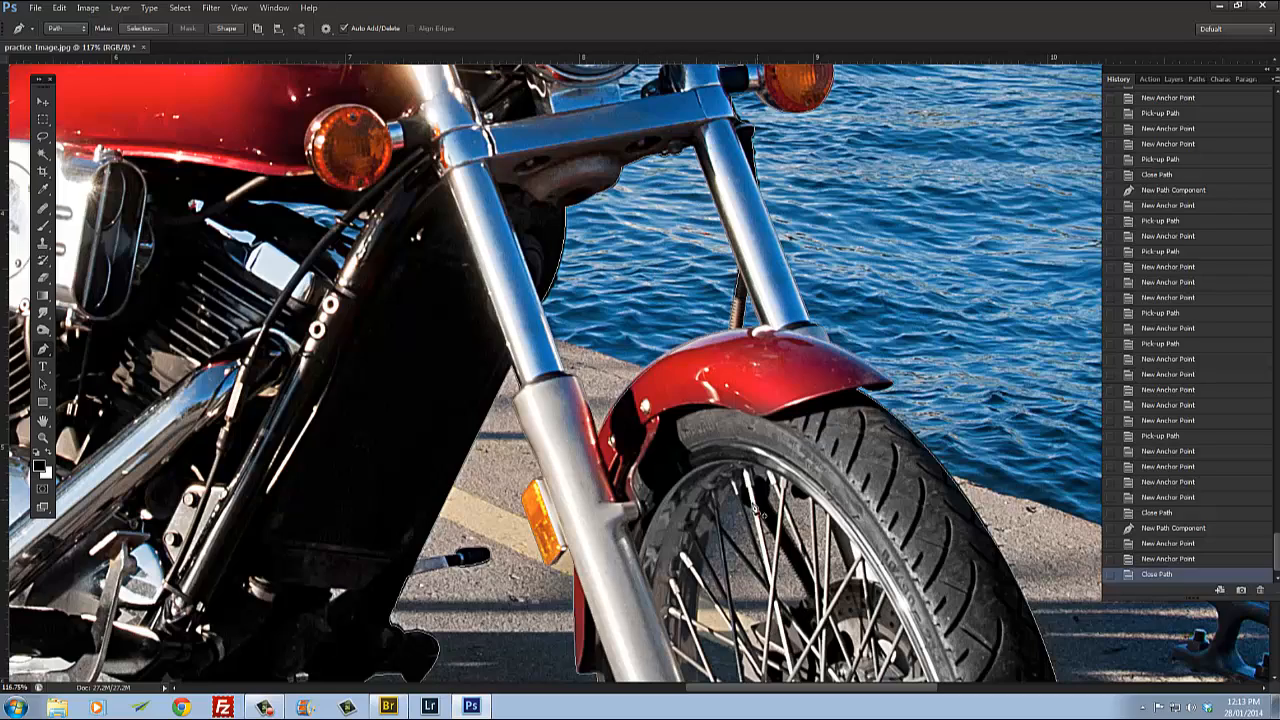
scroll(729, 497, up, 5)
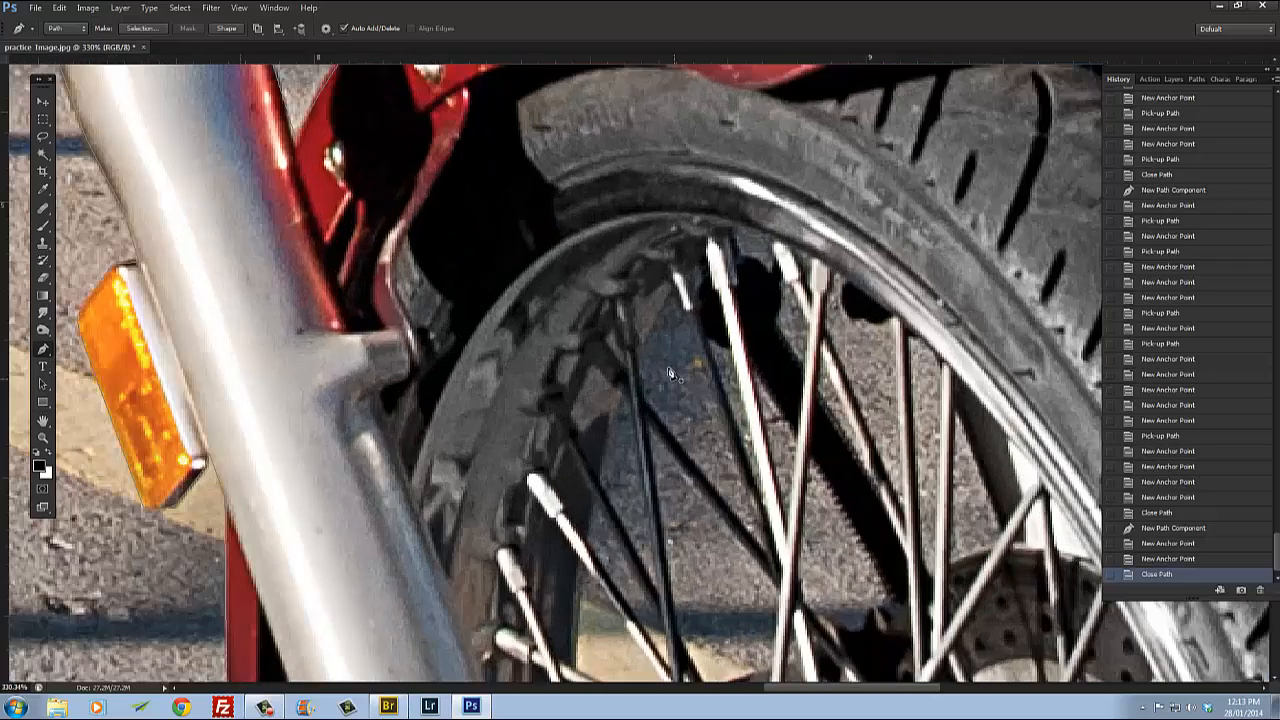
click(671, 290)
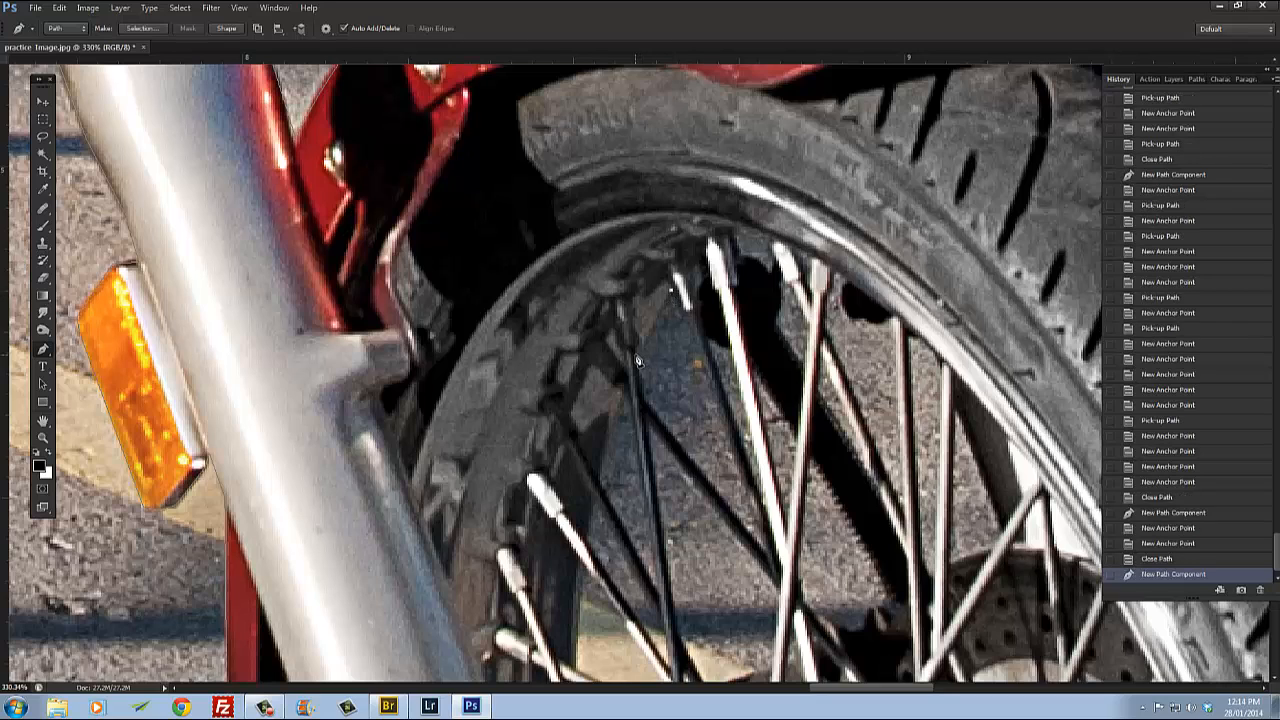
click(636, 354)
click(644, 401)
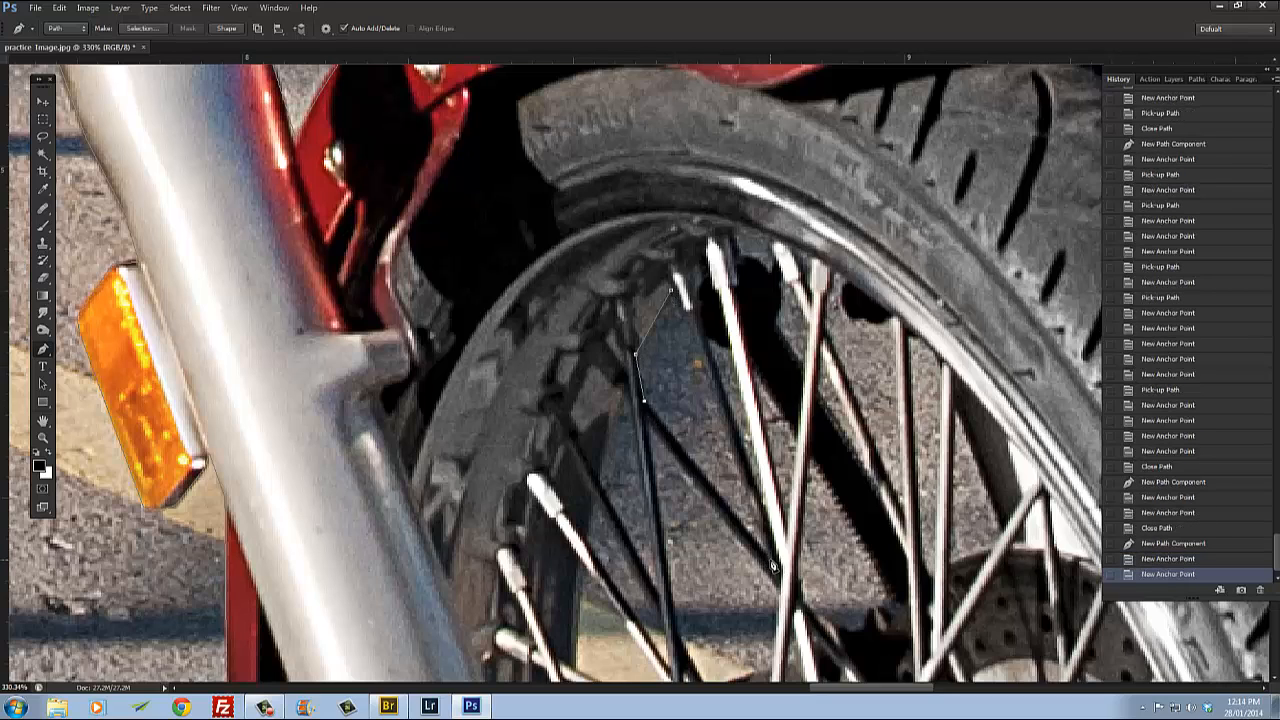
click(772, 564)
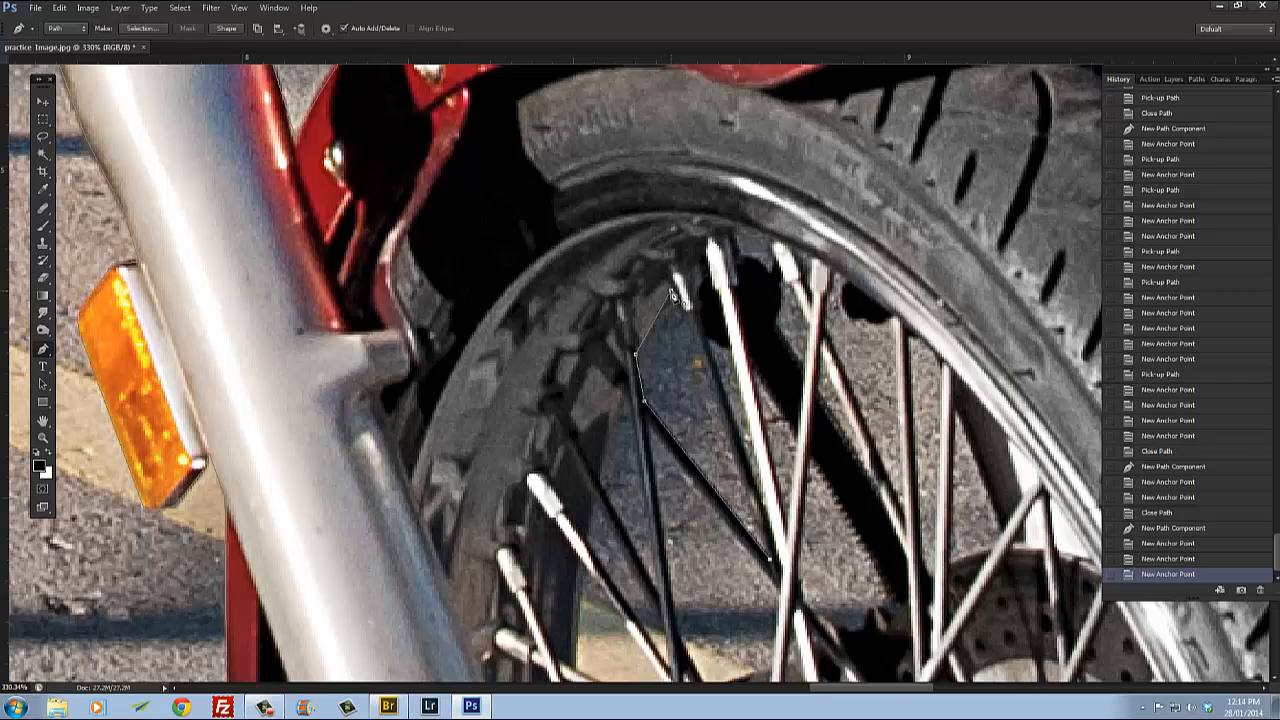
click(672, 292)
Step: Trace another closed path around the neighbouring background gap between the front wheel spokes
scroll(722, 362, down, 3)
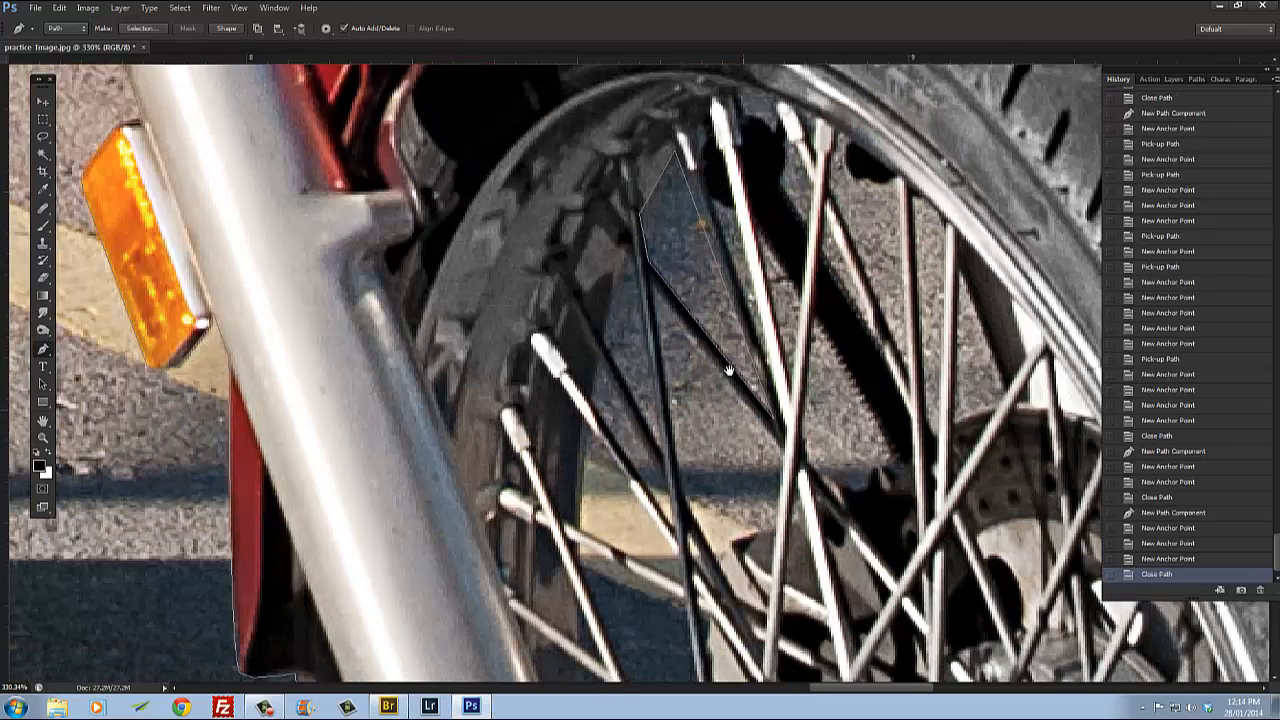
drag(729, 371, 725, 345)
click(652, 266)
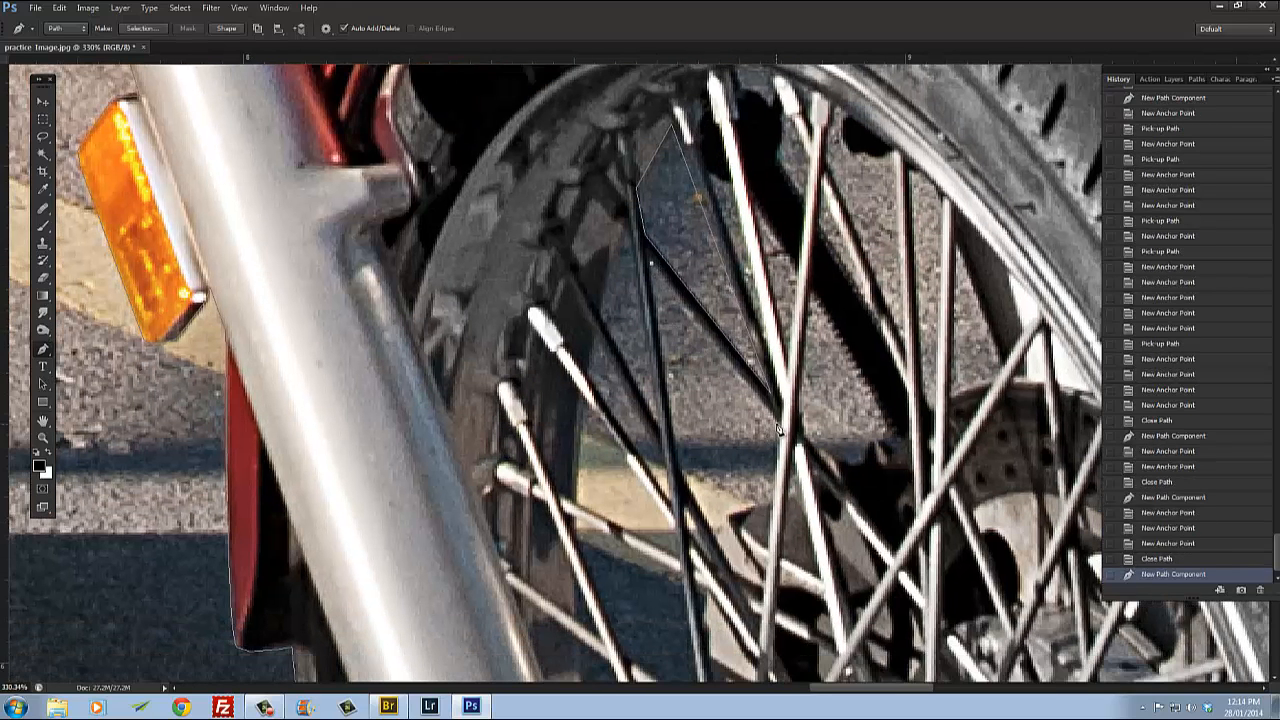
click(779, 429)
click(770, 556)
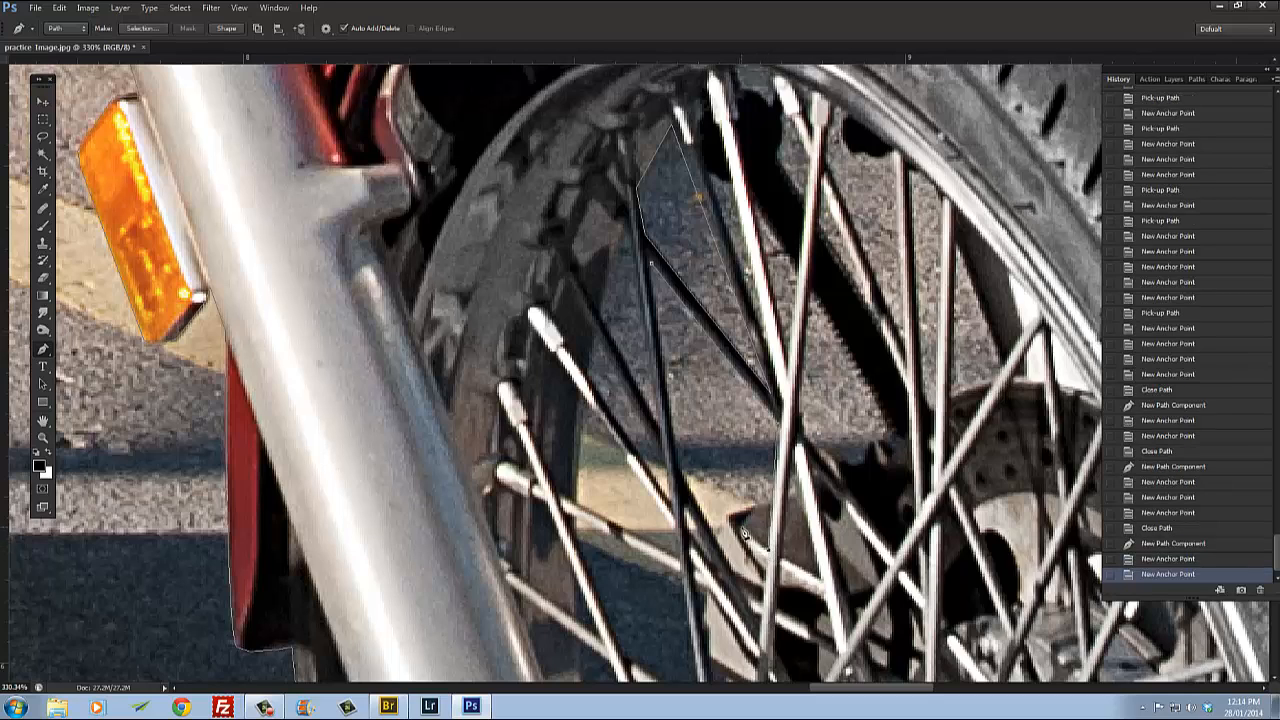
click(745, 533)
click(744, 512)
click(683, 470)
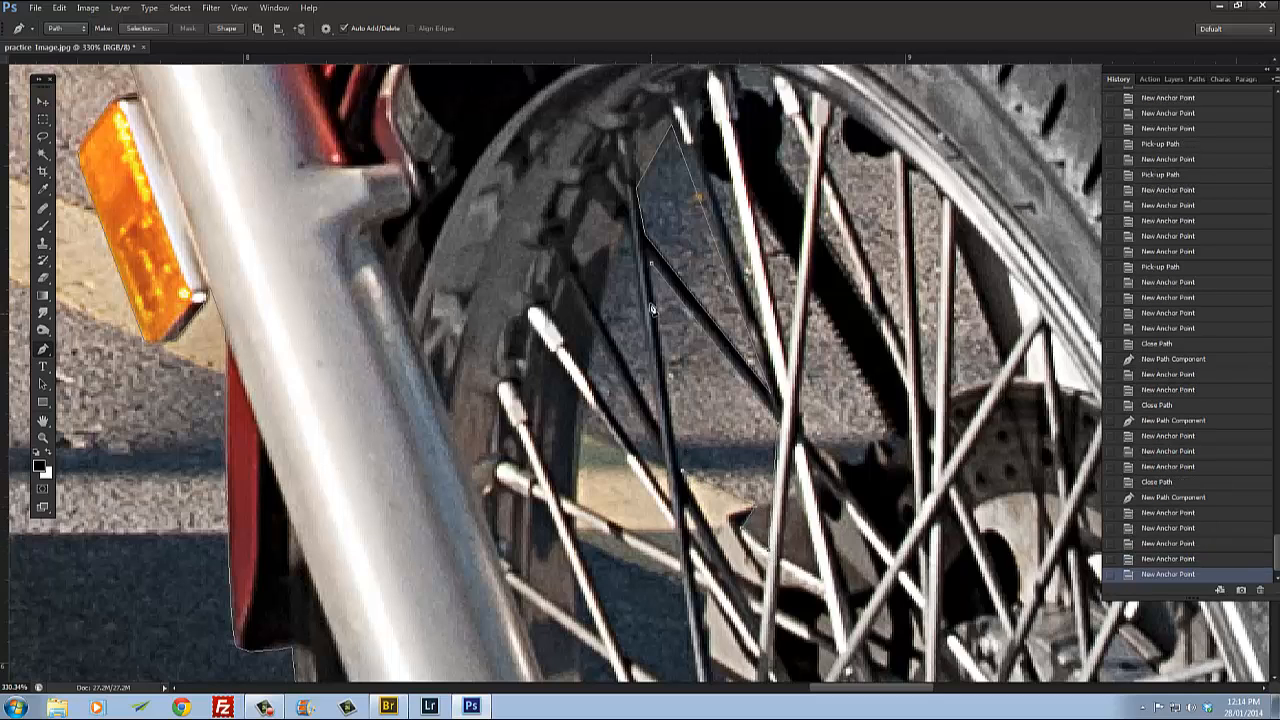
click(654, 272)
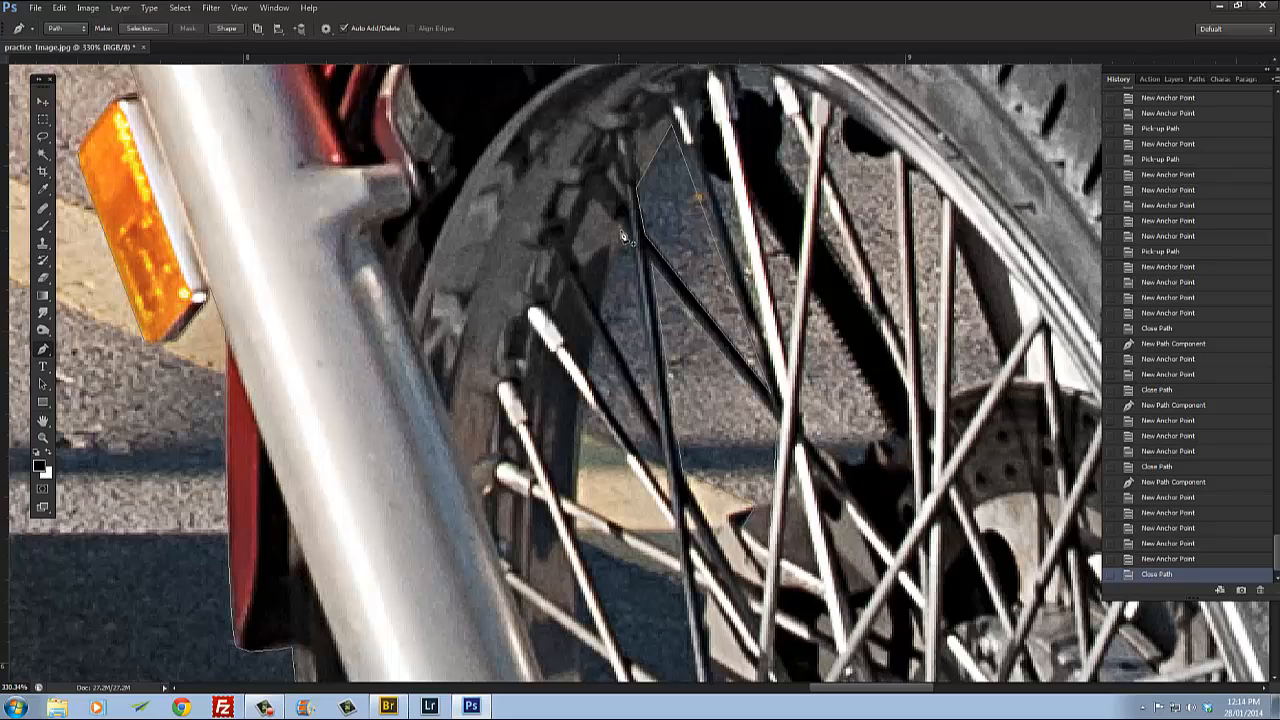
Step: Trace a small closed path around the background gap between the spokes just left of the previous cutout
click(625, 230)
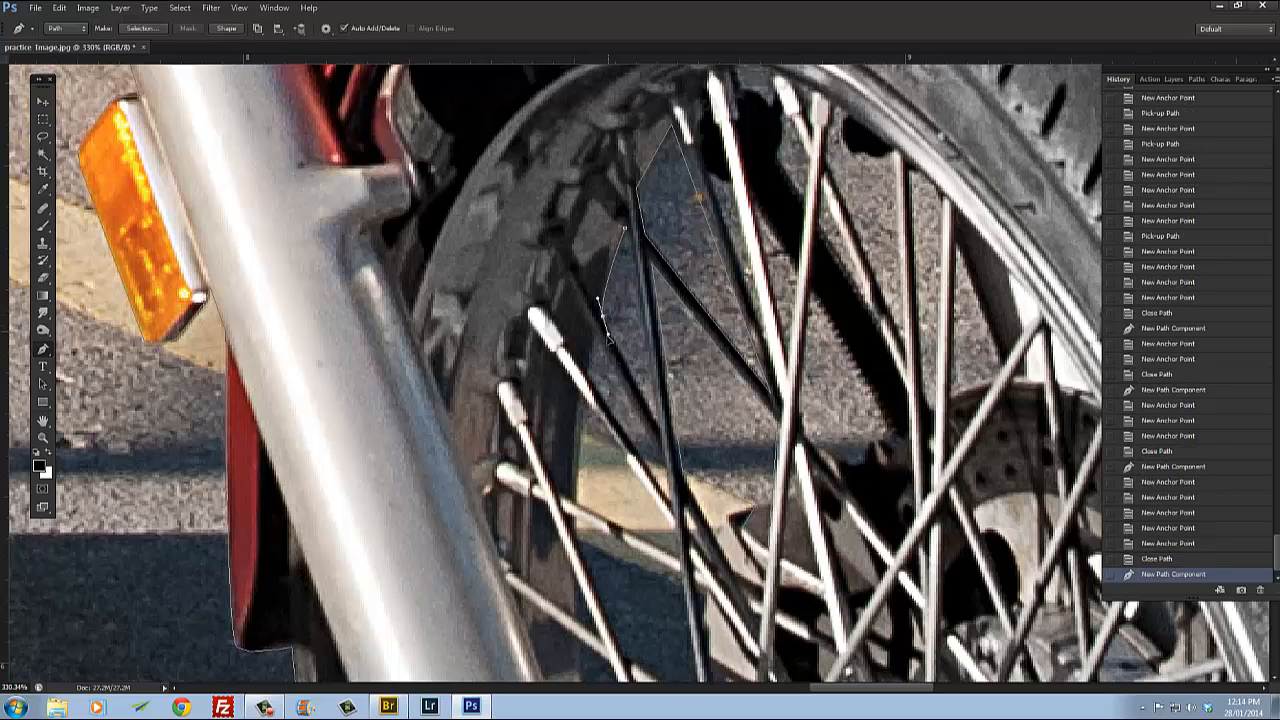
click(605, 337)
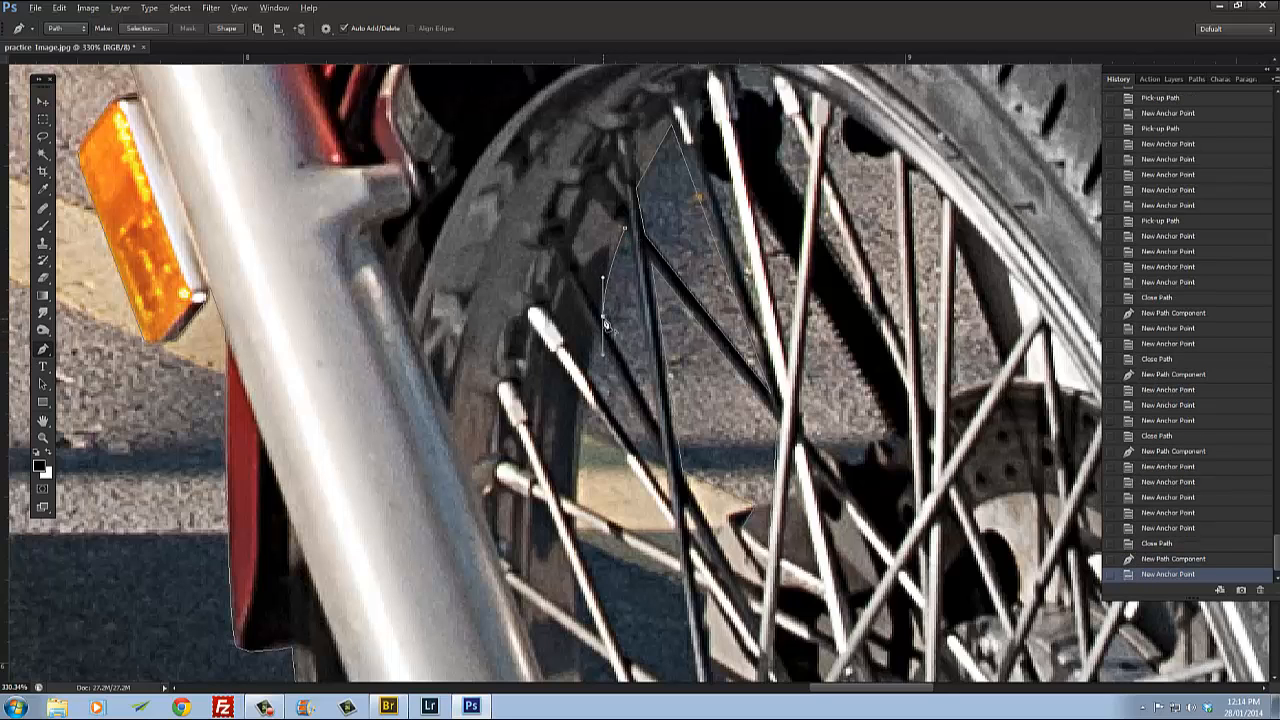
click(605, 322)
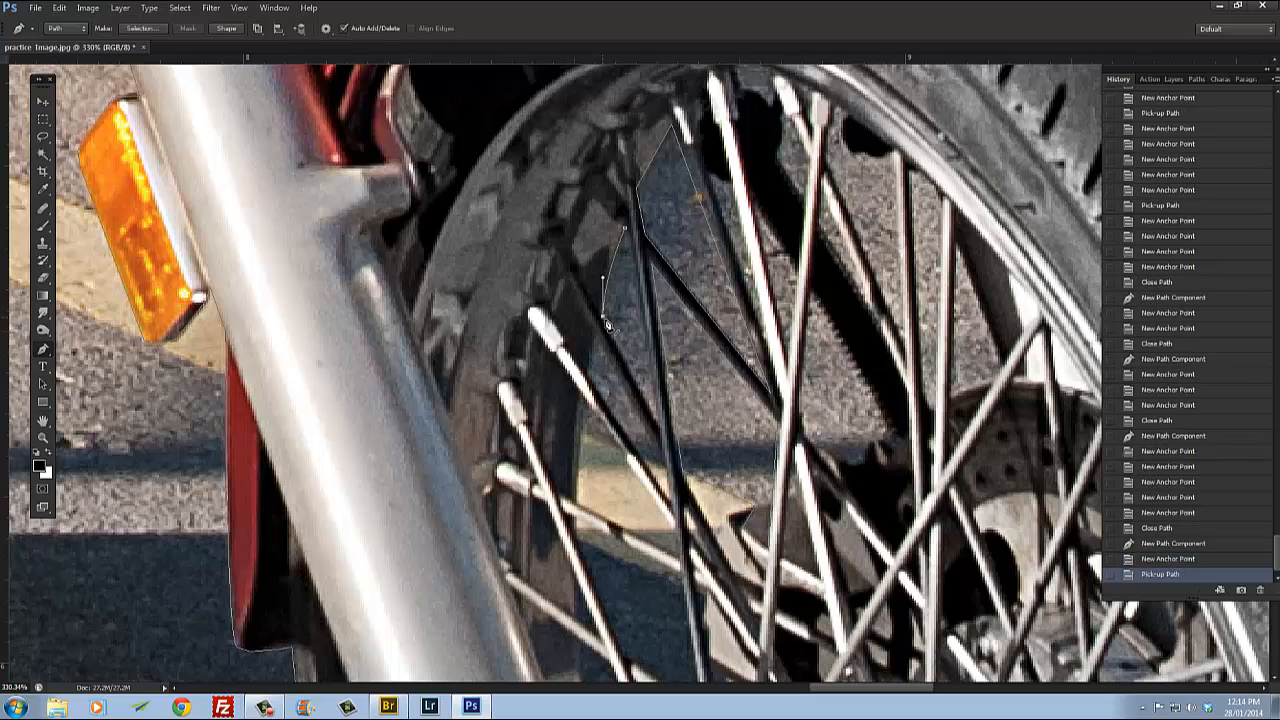
click(660, 431)
click(631, 234)
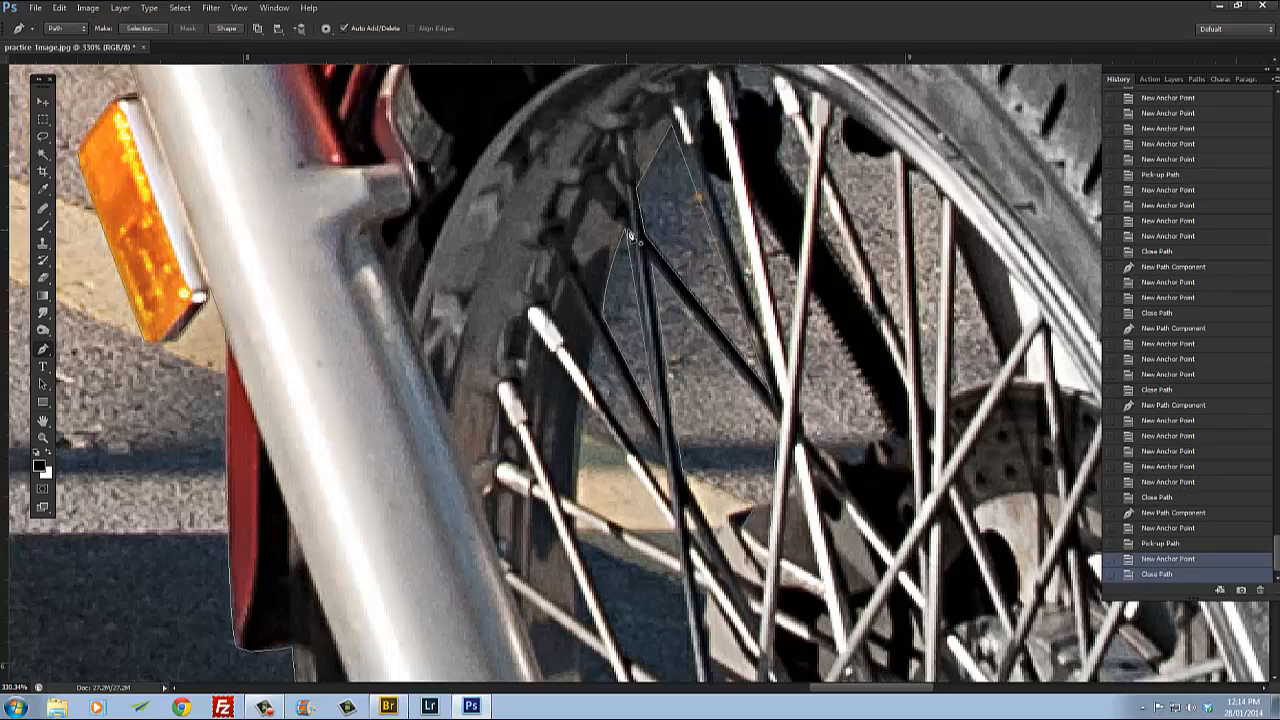
Step: Trace a closed path around the narrow background gap running down between the front wheel spokes
click(596, 341)
click(659, 484)
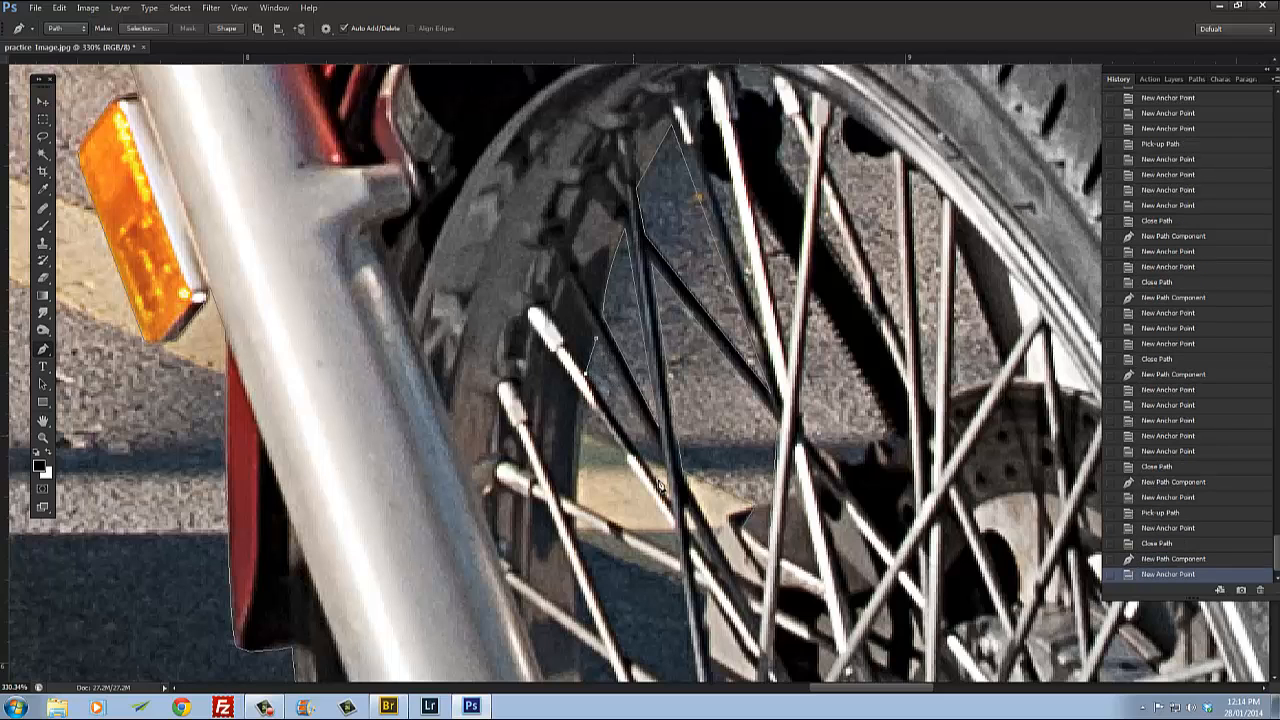
click(672, 512)
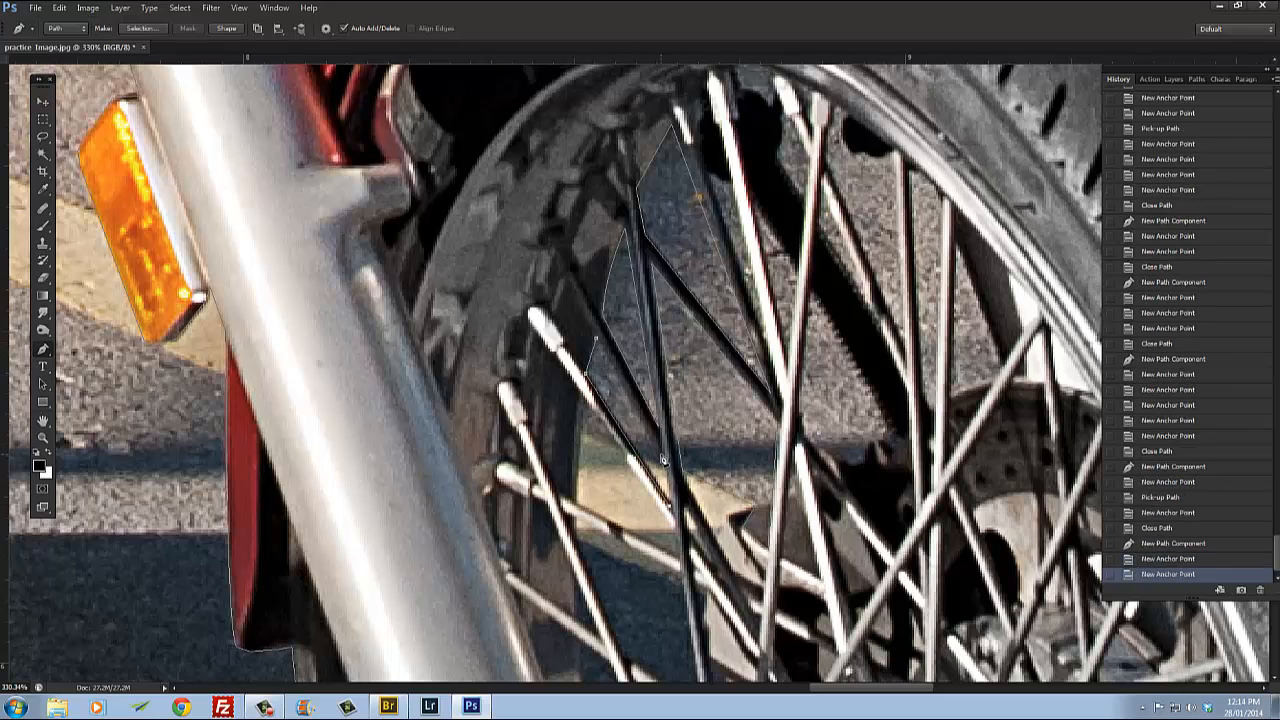
click(597, 341)
Step: Trace a closed path around the background gap between the right handlebar riser and the brake cable
key(ctrl+0)
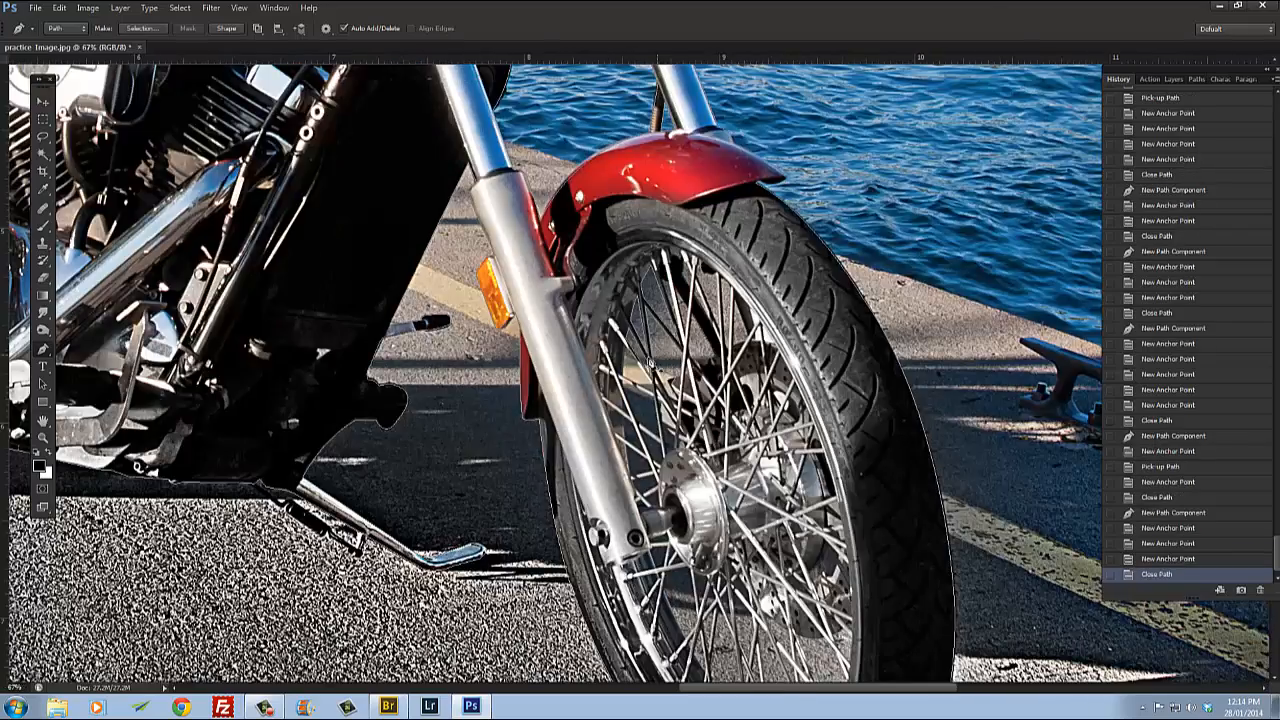
scroll(650, 363, down, 2)
drag(682, 383, 688, 455)
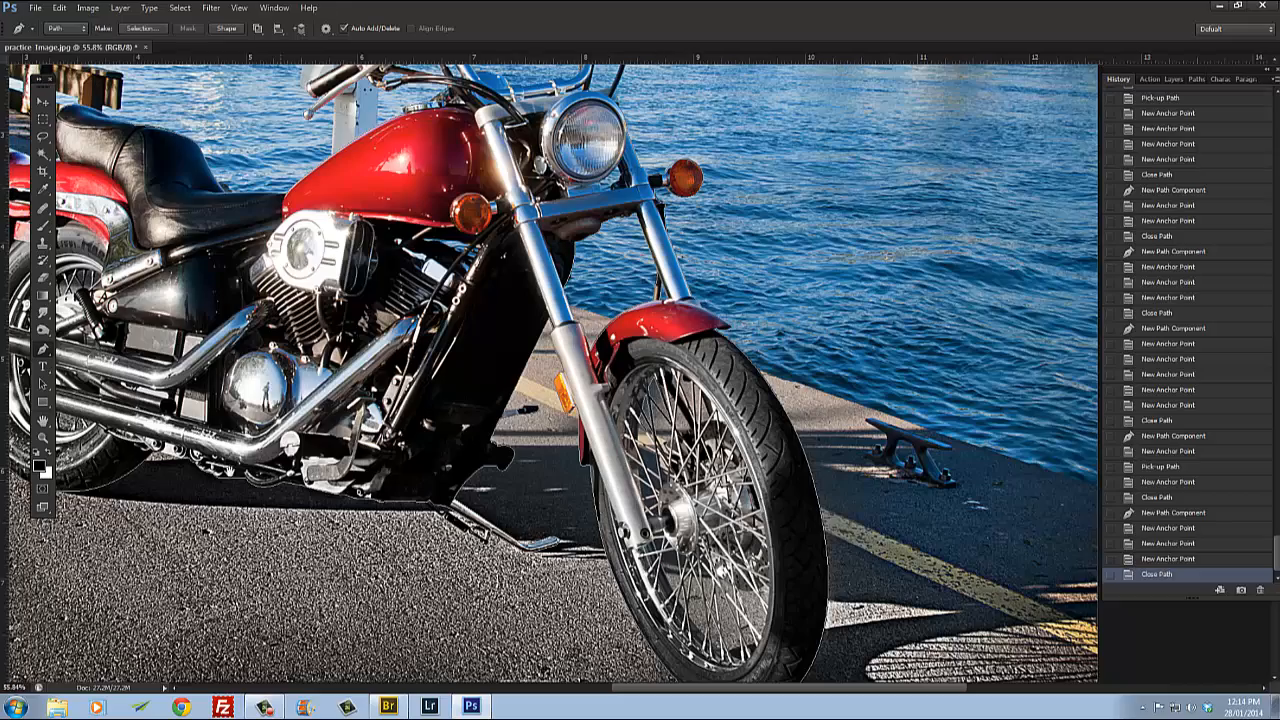
drag(82, 422, 421, 426)
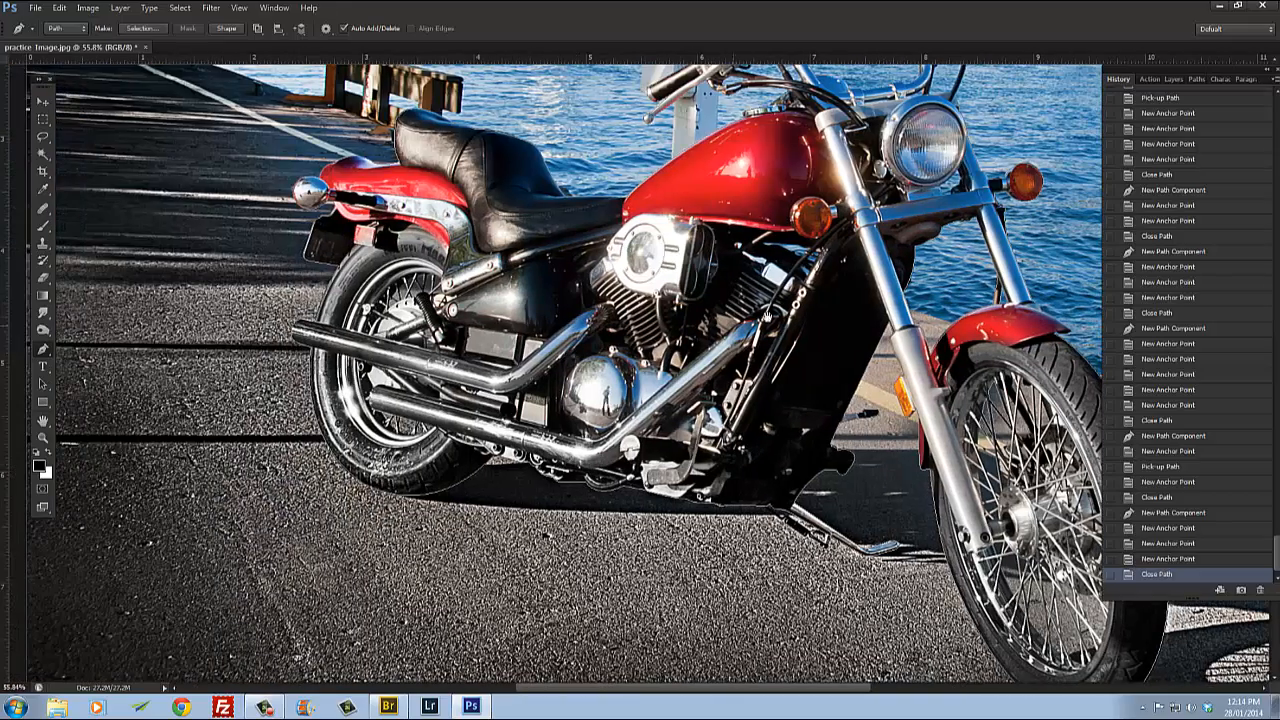
drag(981, 187, 734, 280)
scroll(521, 168, up, 5)
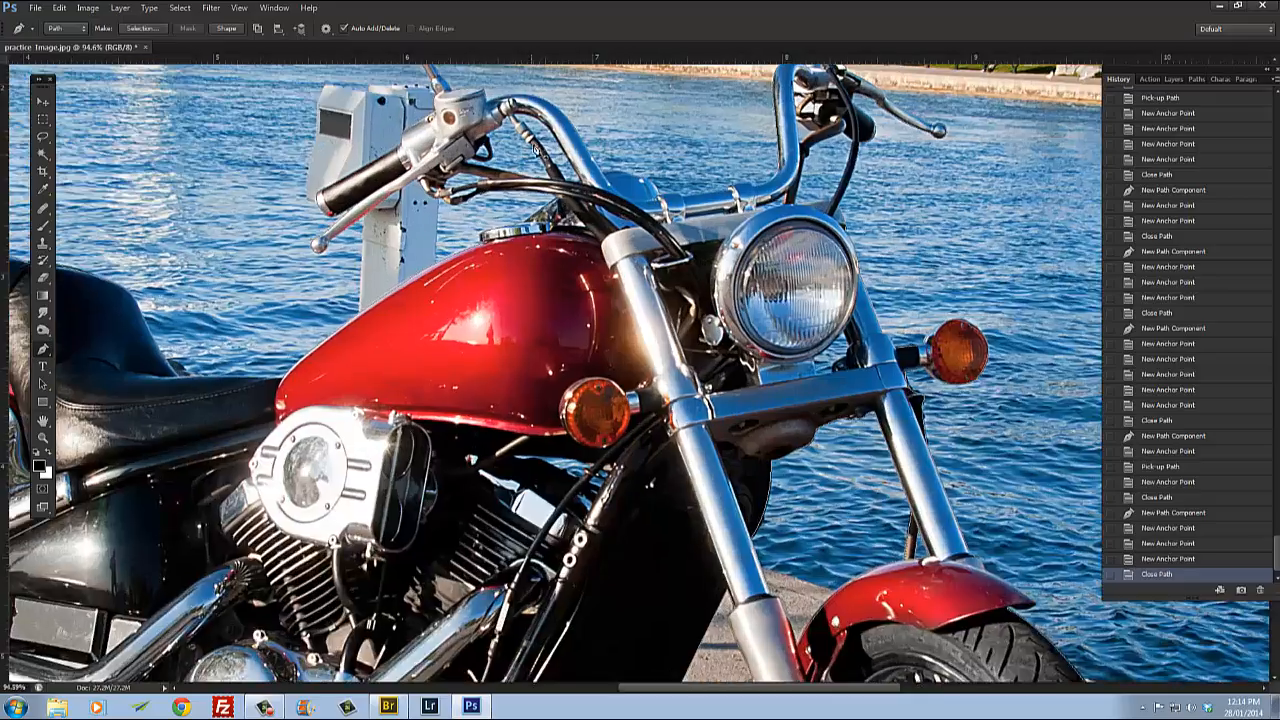
scroll(537, 148, up, 10)
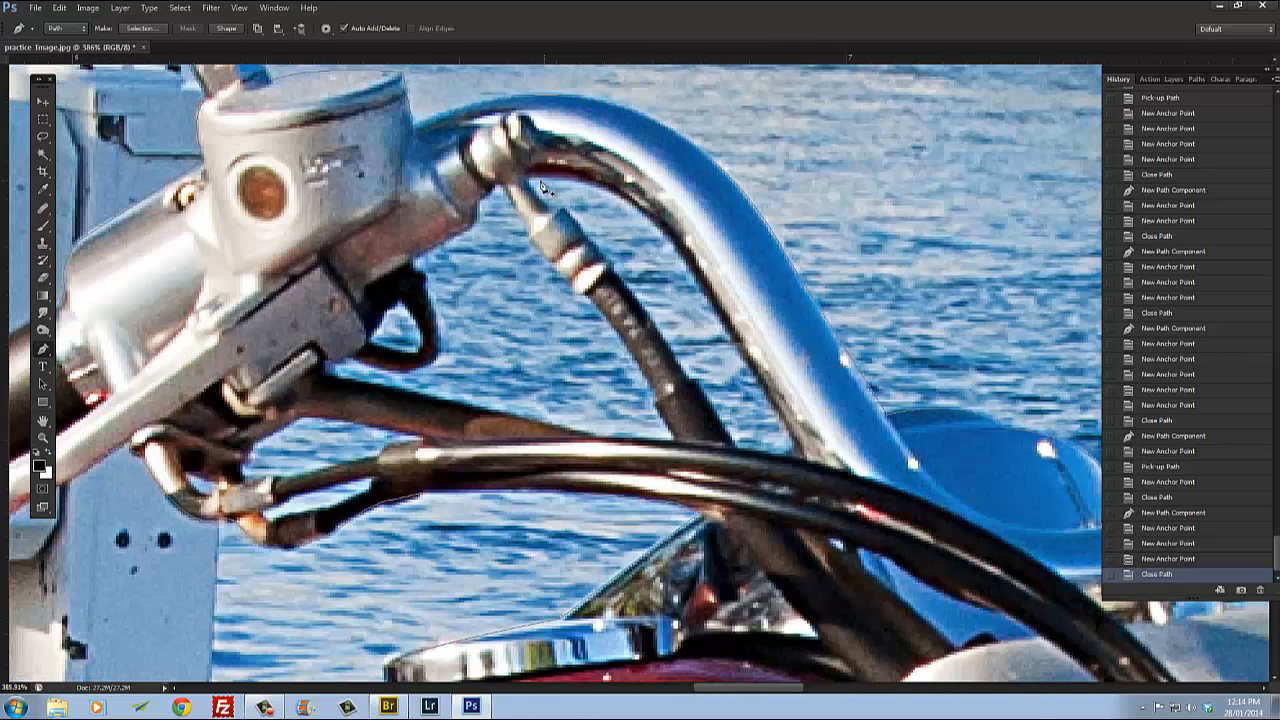
click(541, 187)
drag(688, 270, 752, 372)
alt+click(703, 276)
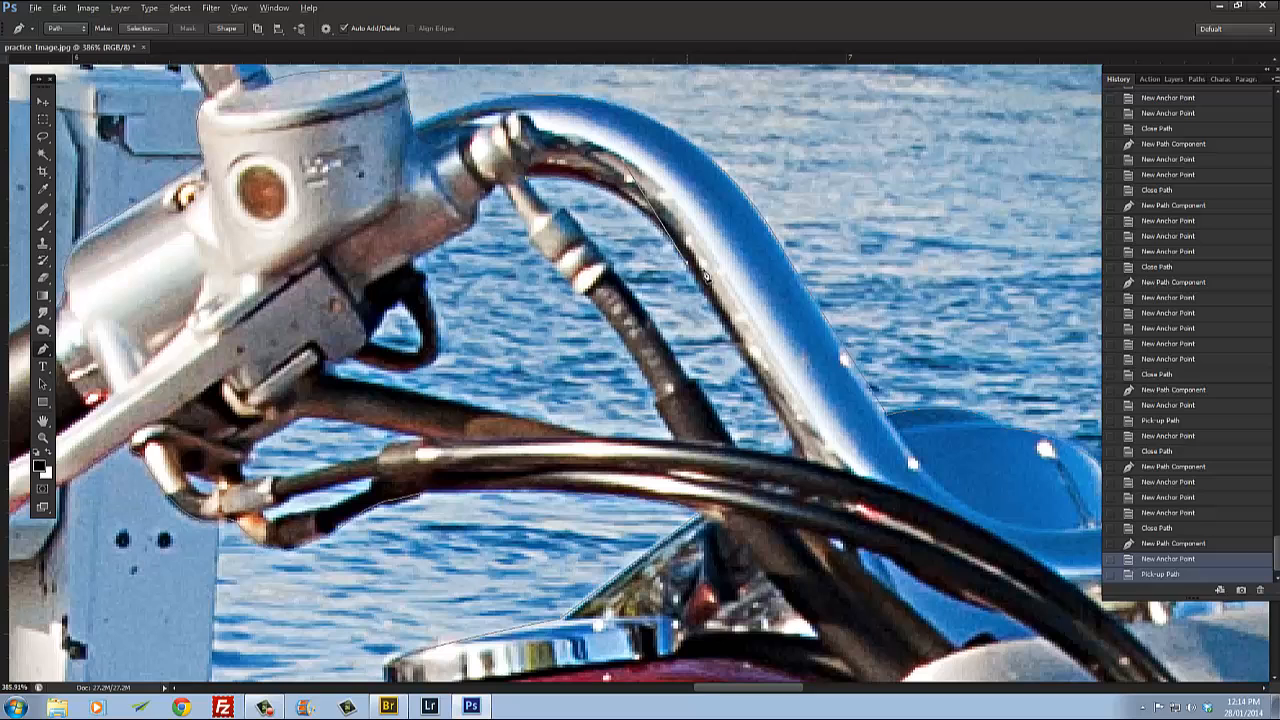
click(799, 456)
click(744, 452)
click(695, 392)
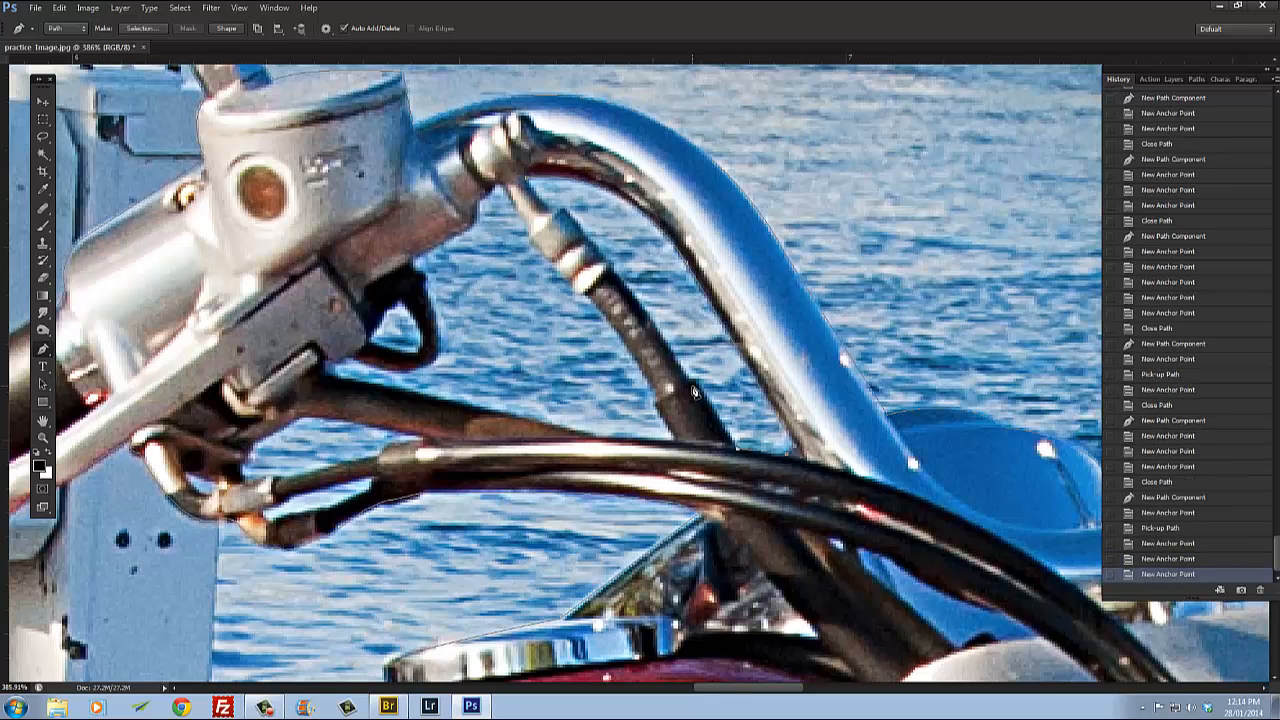
click(697, 384)
click(666, 347)
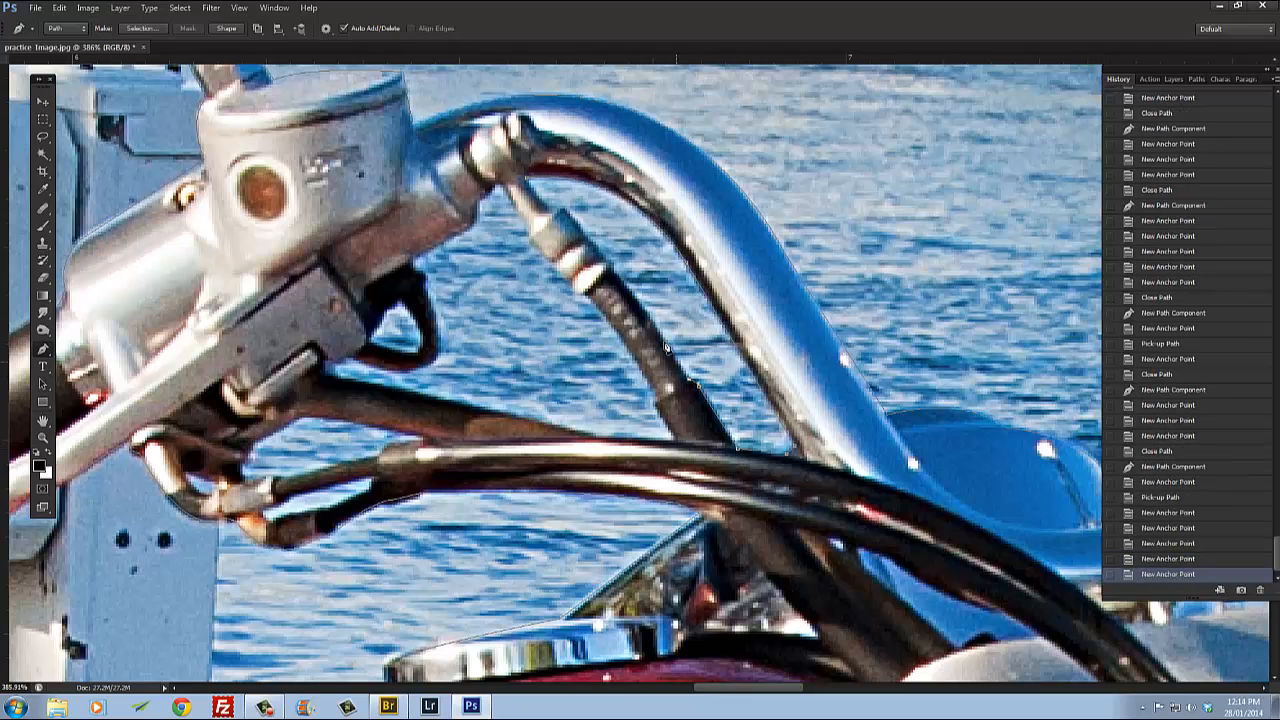
click(612, 272)
click(603, 258)
click(591, 245)
click(574, 226)
click(562, 216)
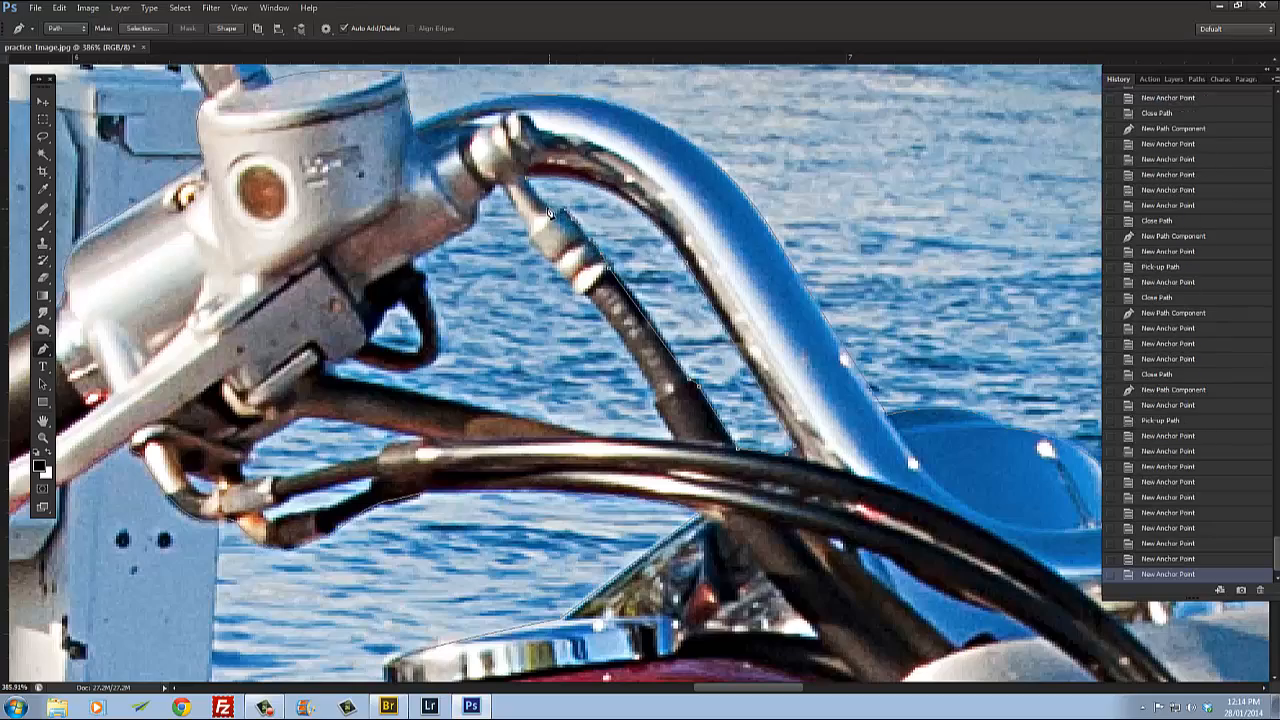
click(548, 213)
click(646, 222)
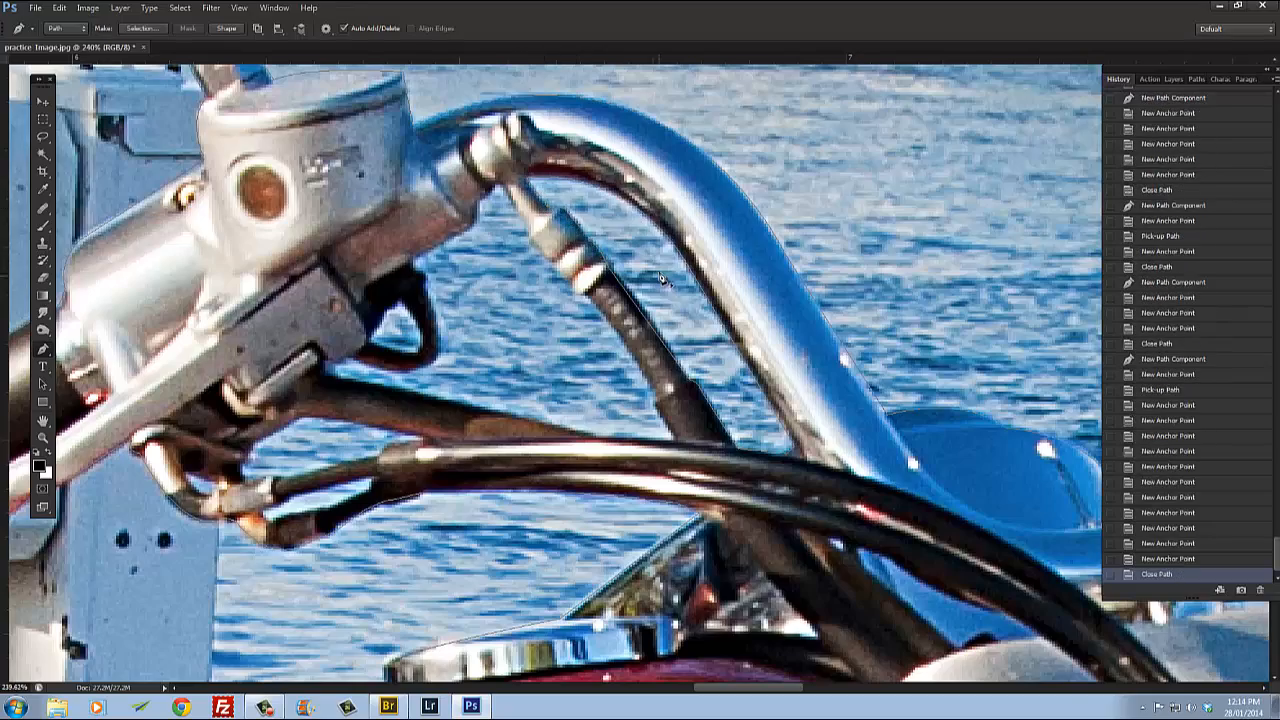
Step: Review the whole traced motorcycle and open the Paths panel to view the Work Path
scroll(661, 279, down, 5)
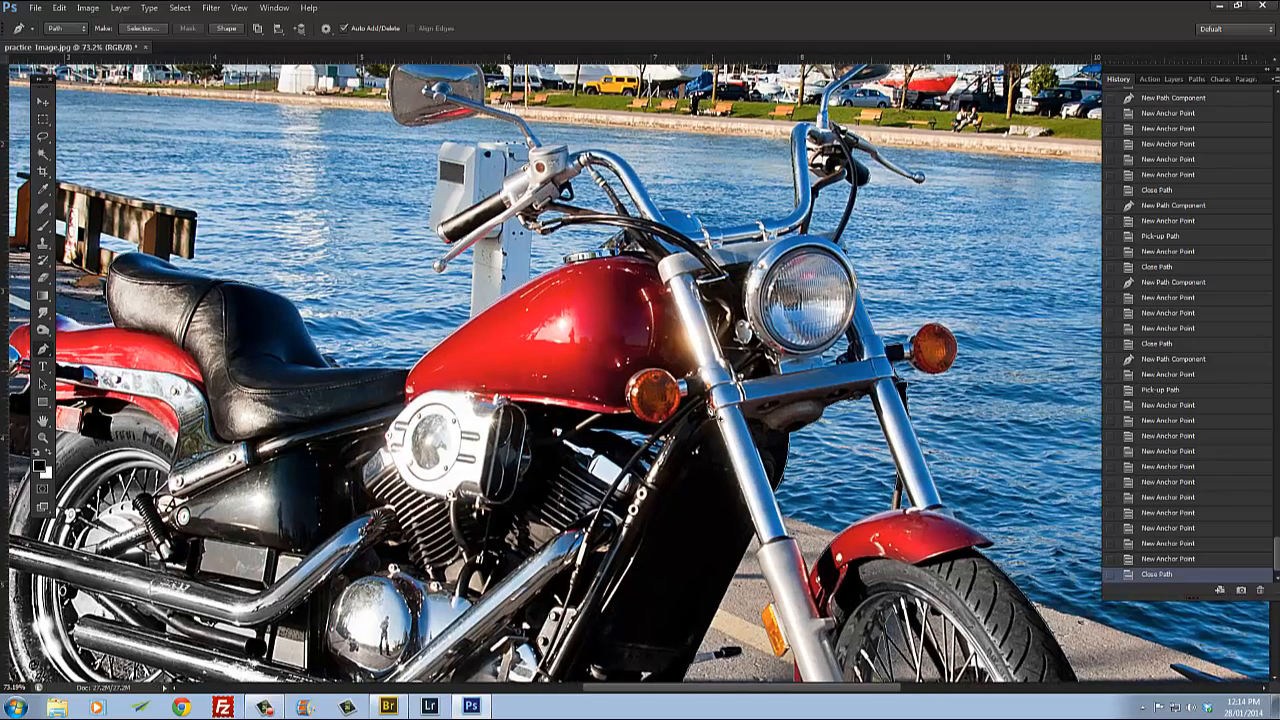
scroll(684, 384, down, 2)
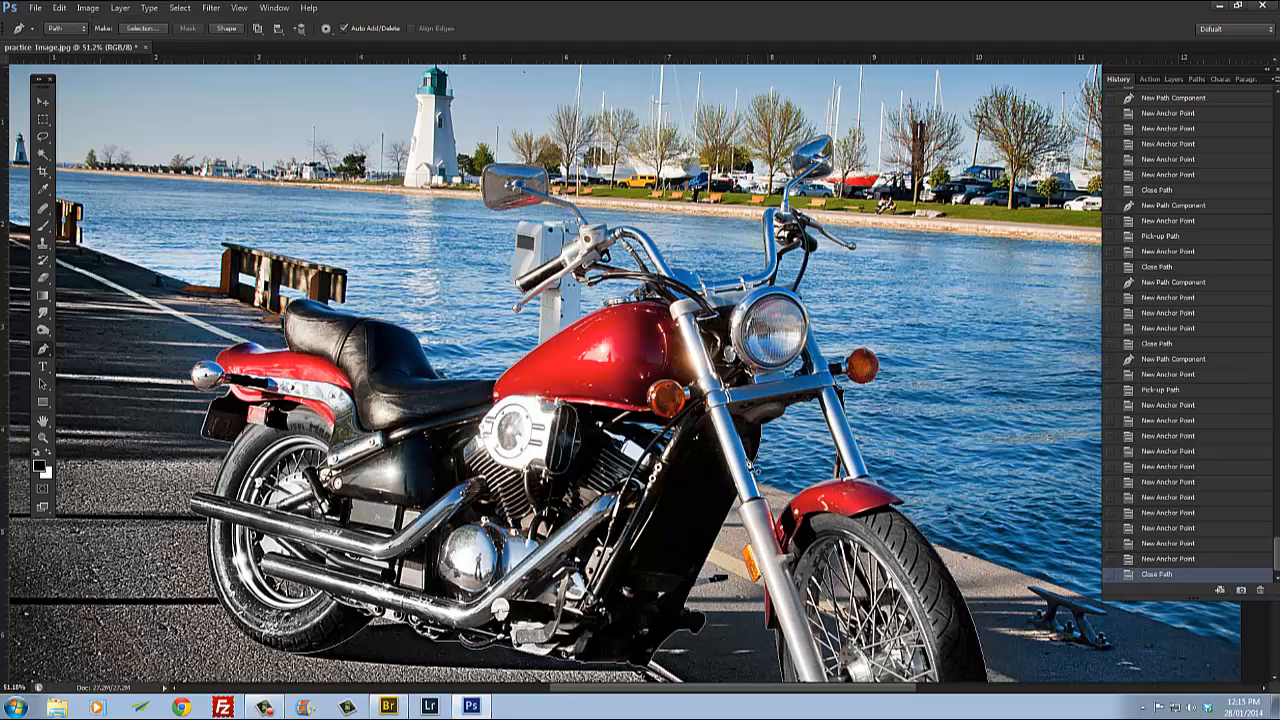
drag(697, 474, 672, 352)
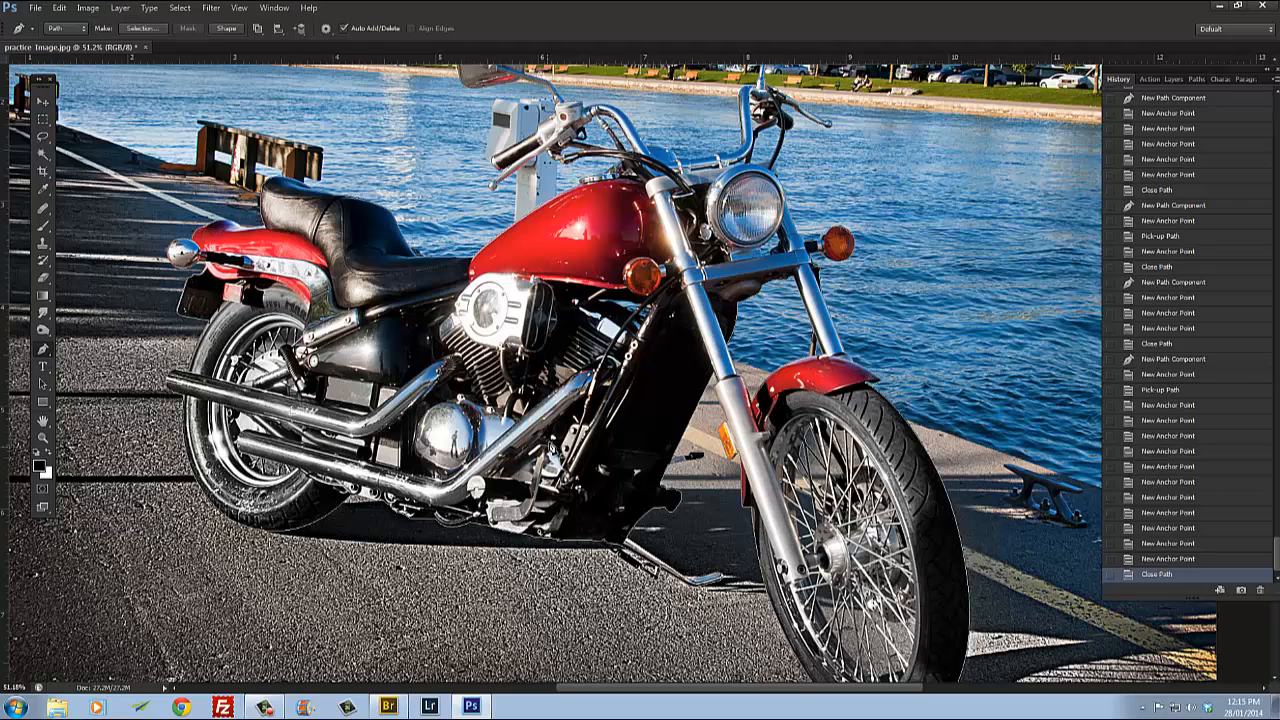
scroll(587, 309, up, 2)
drag(589, 350, 589, 345)
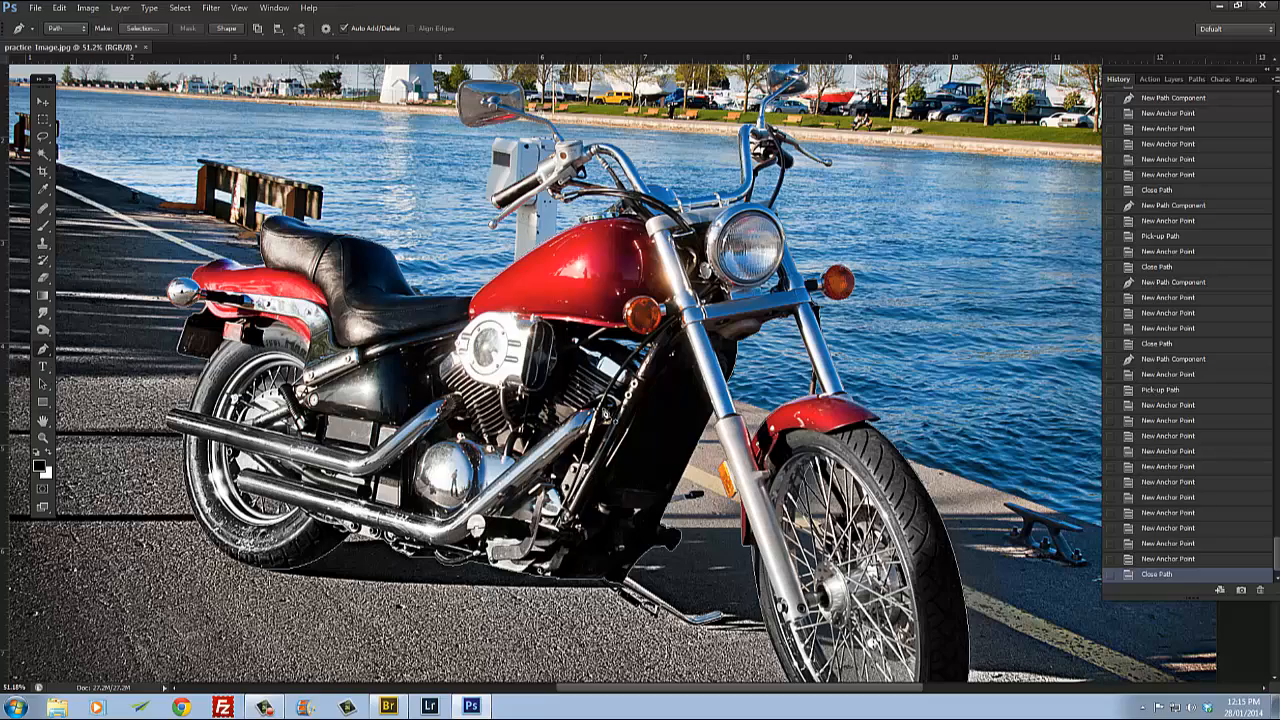
scroll(638, 272, up, 5)
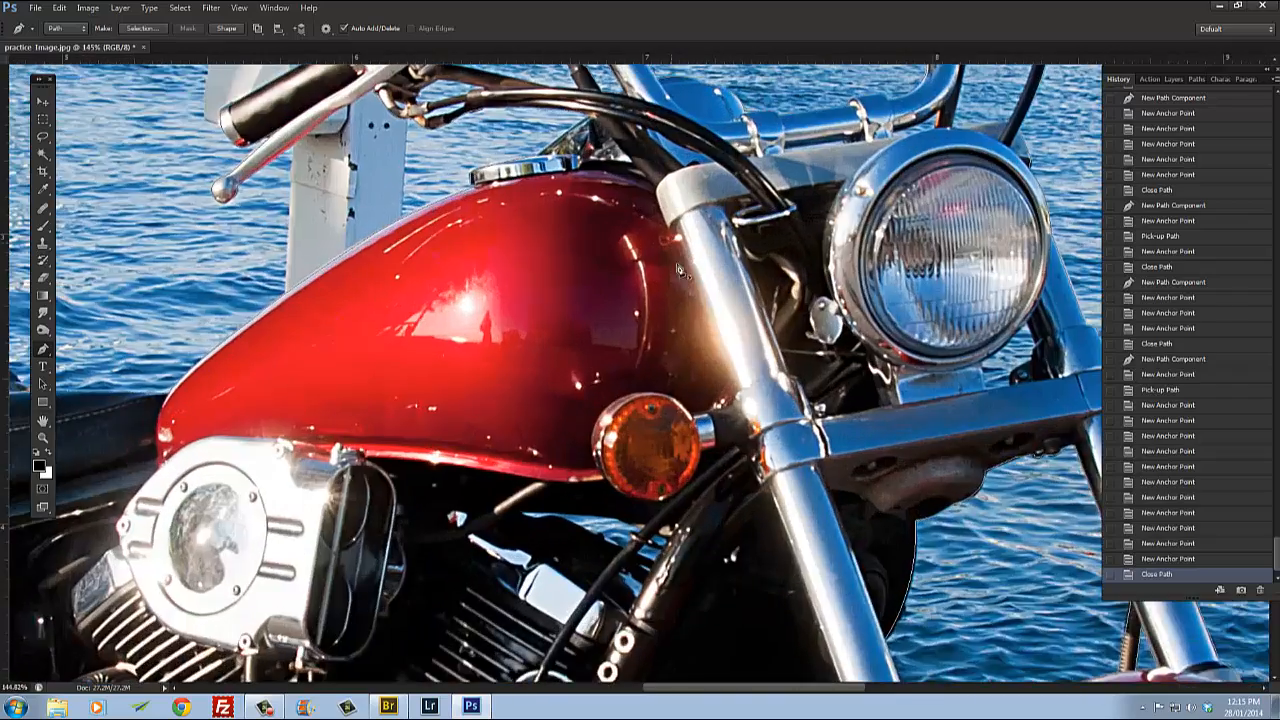
scroll(664, 297, down, 5)
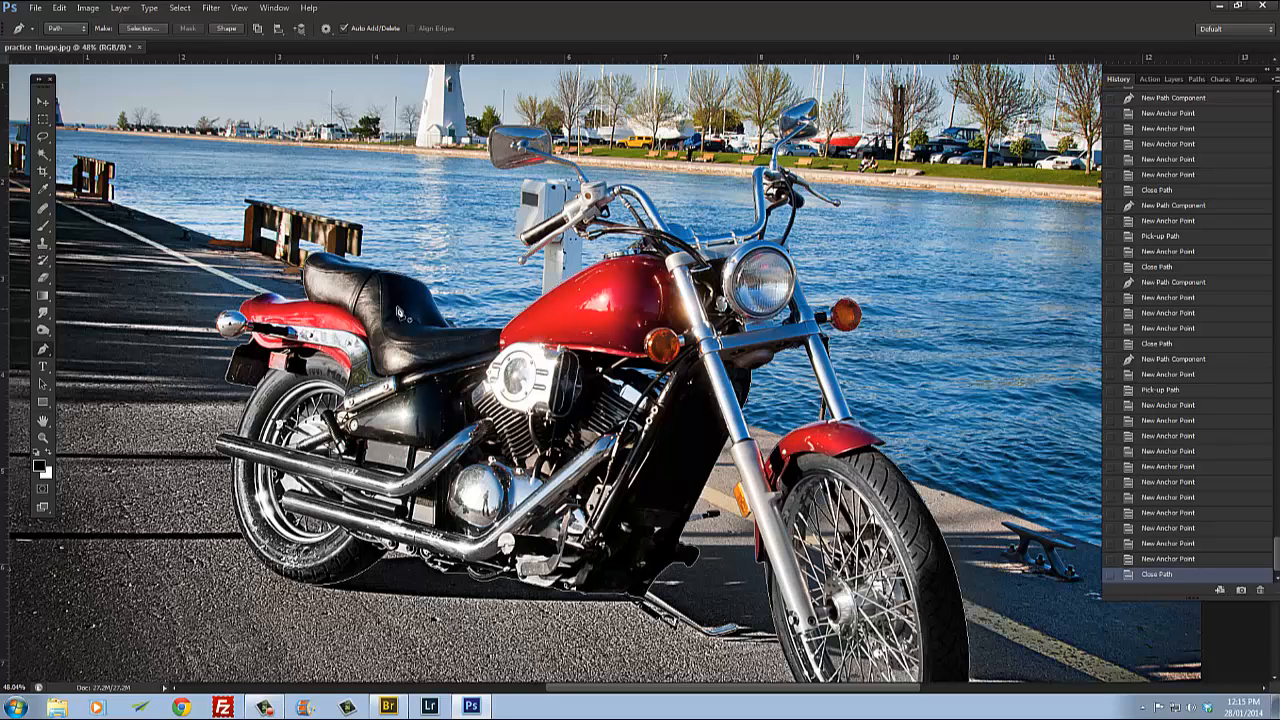
click(1192, 79)
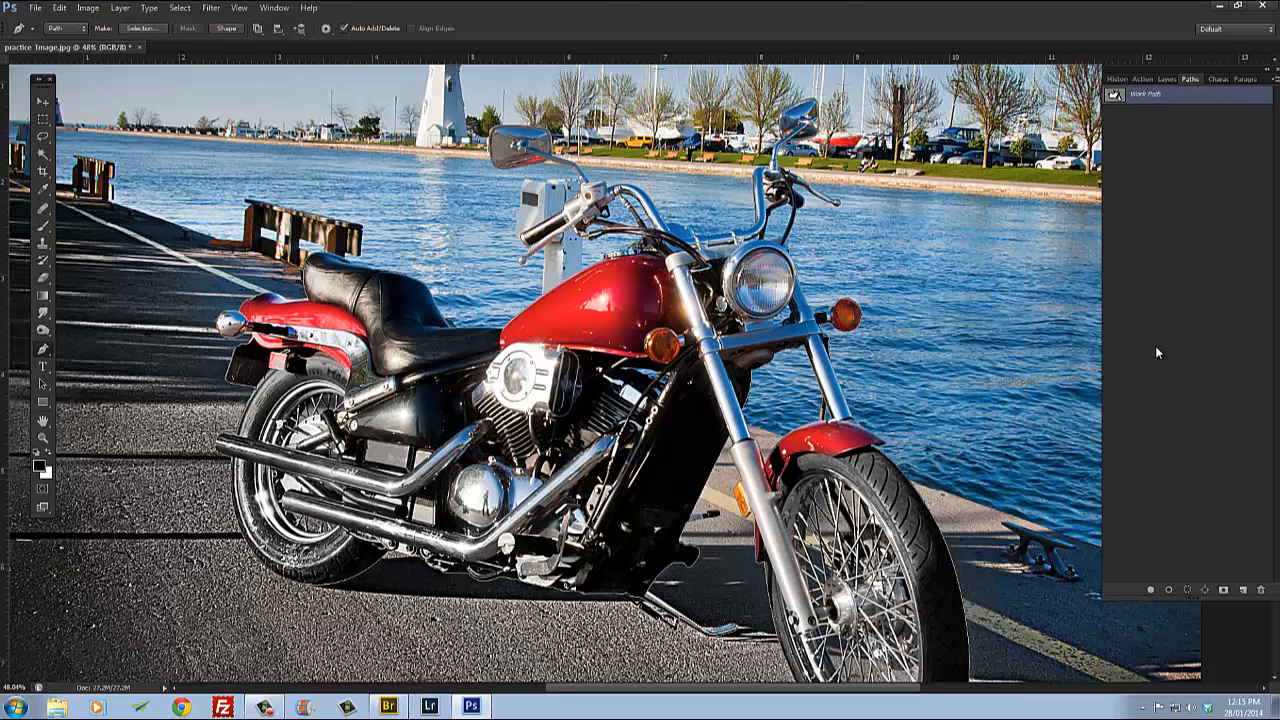
click(274, 7)
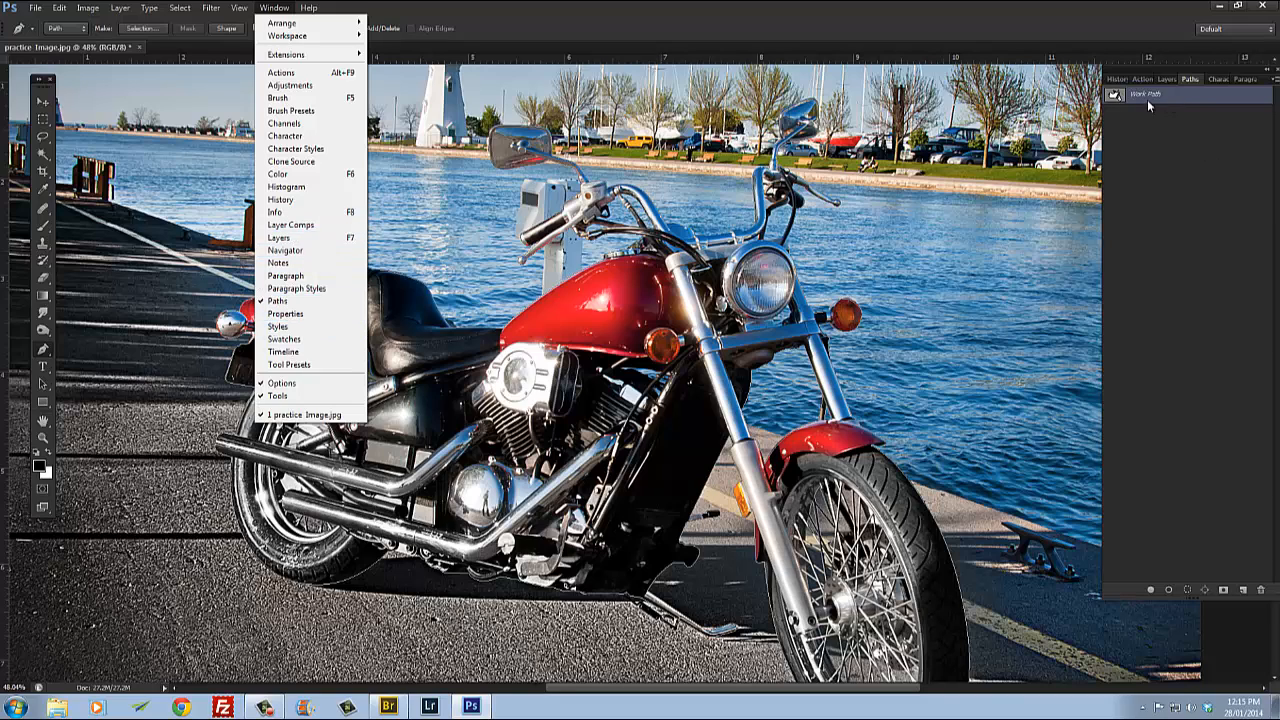
click(1128, 127)
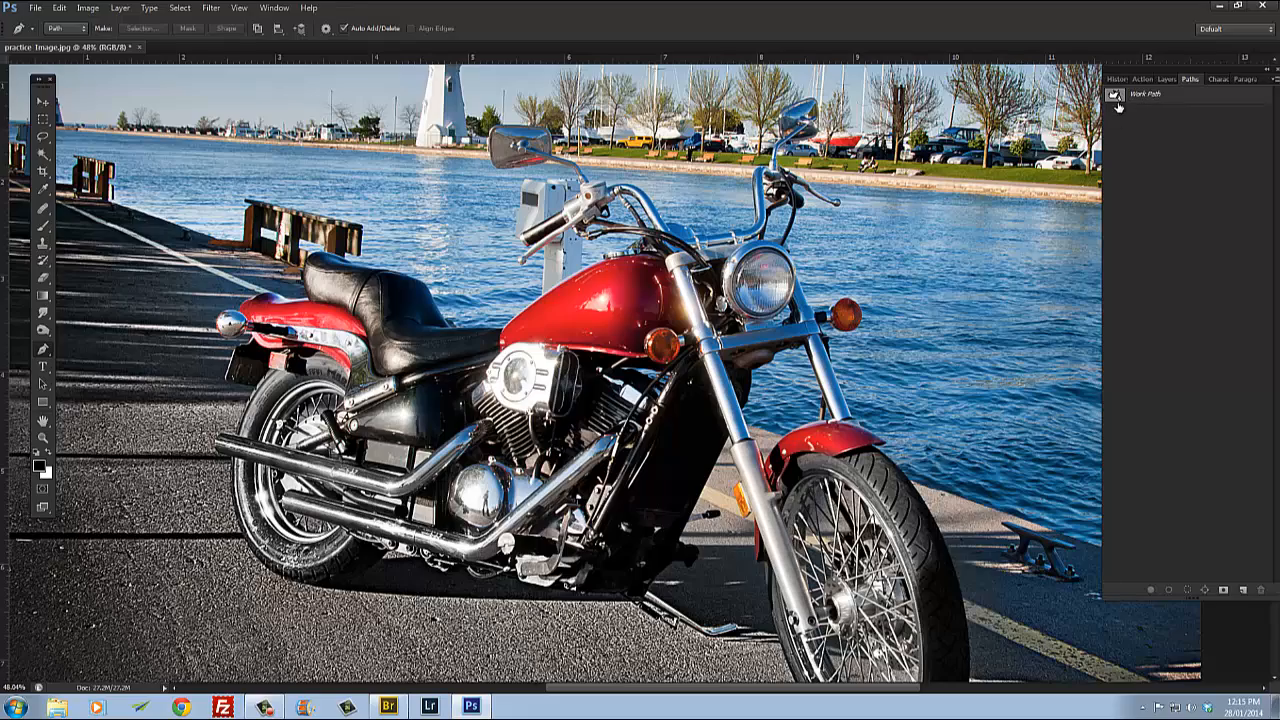
Step: Load the Work Path as a selection around the motorcycle
scroll(516, 319, up, 8)
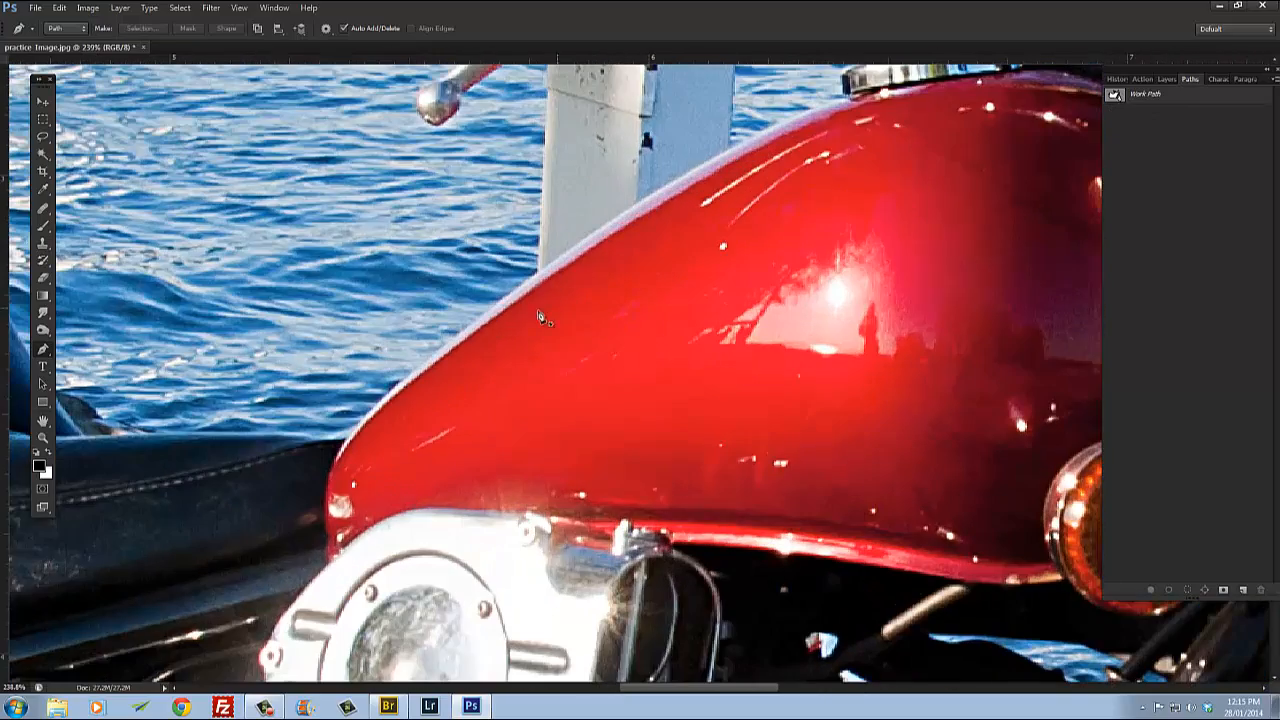
scroll(531, 329, down, 5)
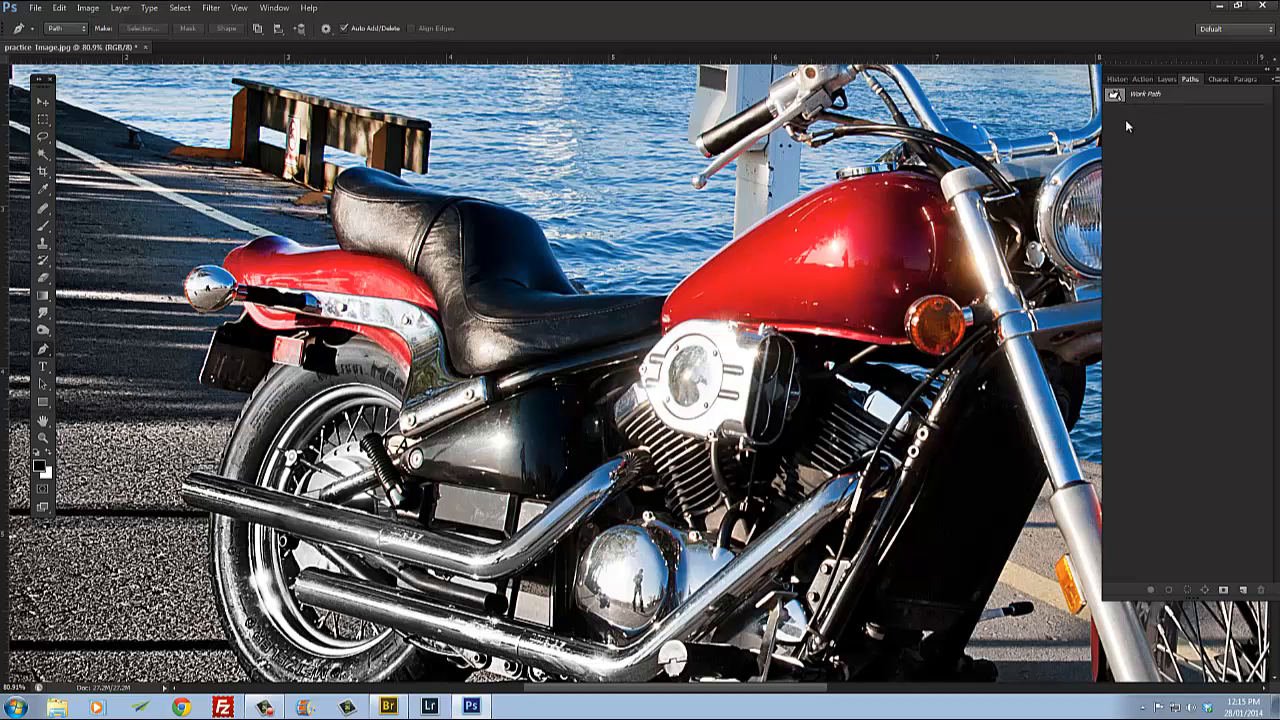
scroll(917, 285, right, 6)
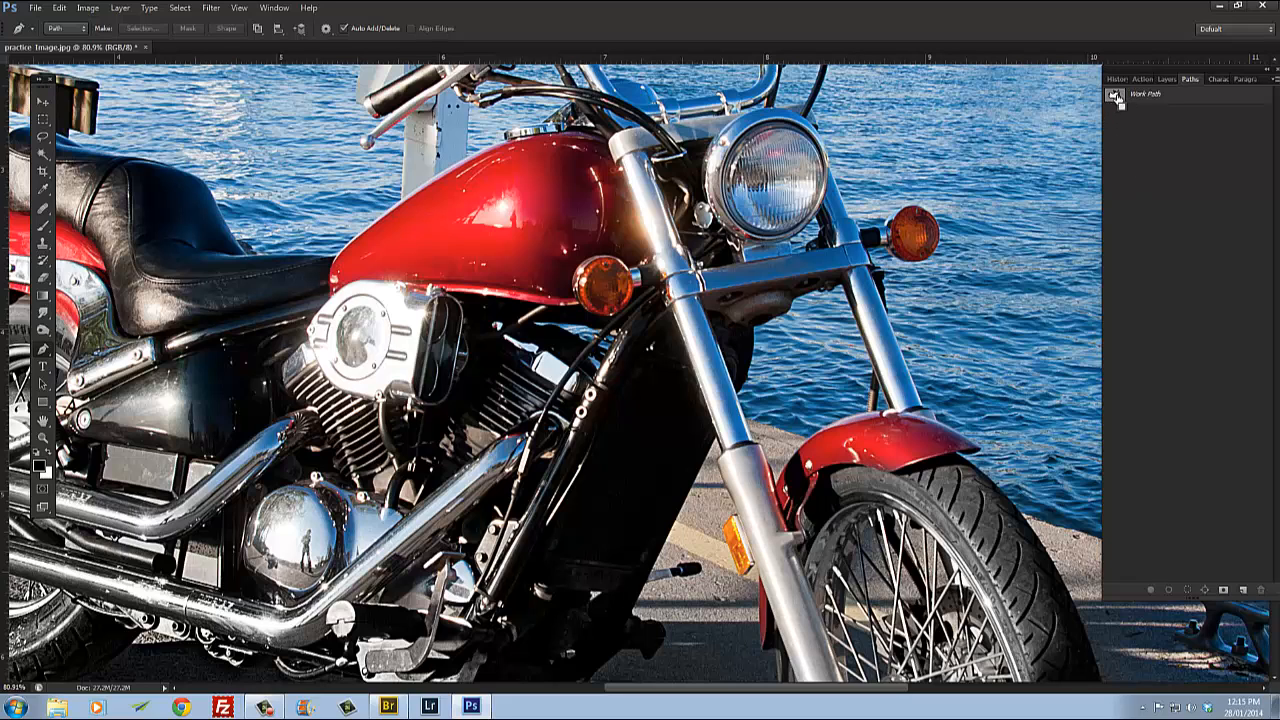
ctrl+click(1115, 95)
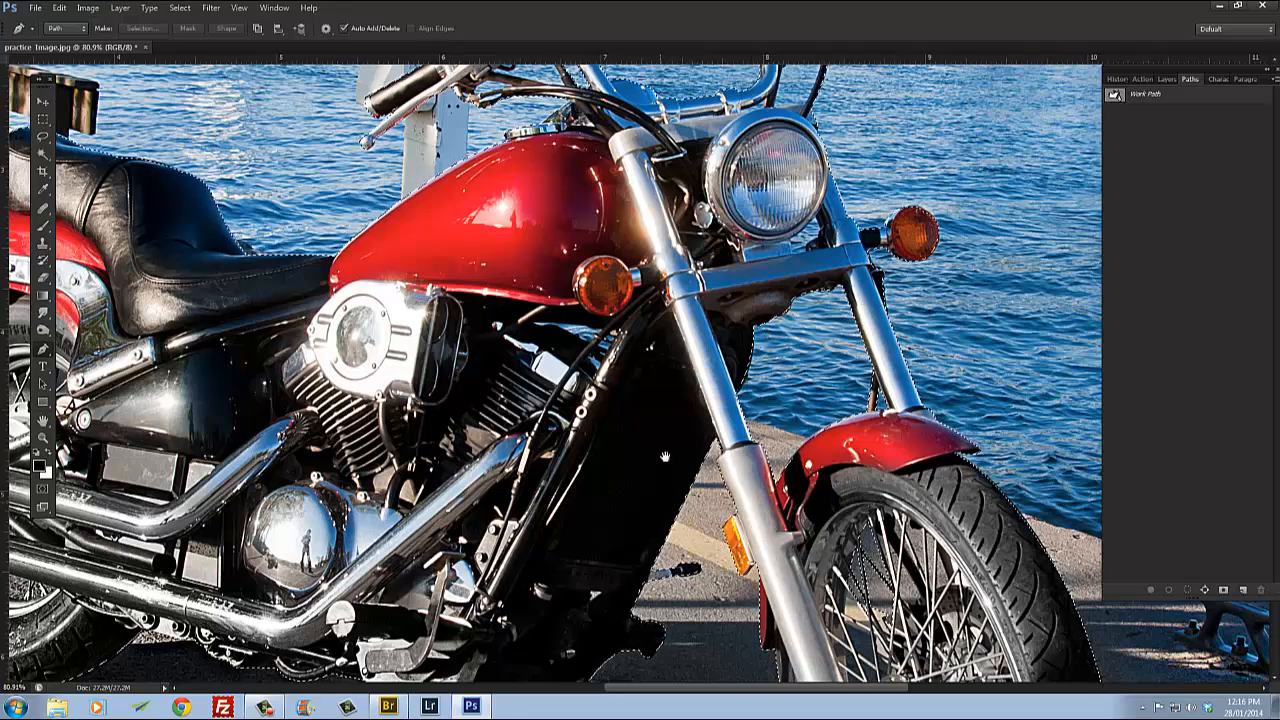
Step: Inspect the selection edges around the motorcycle at different zoom levels
drag(665, 457, 697, 266)
scroll(677, 492, up, 5)
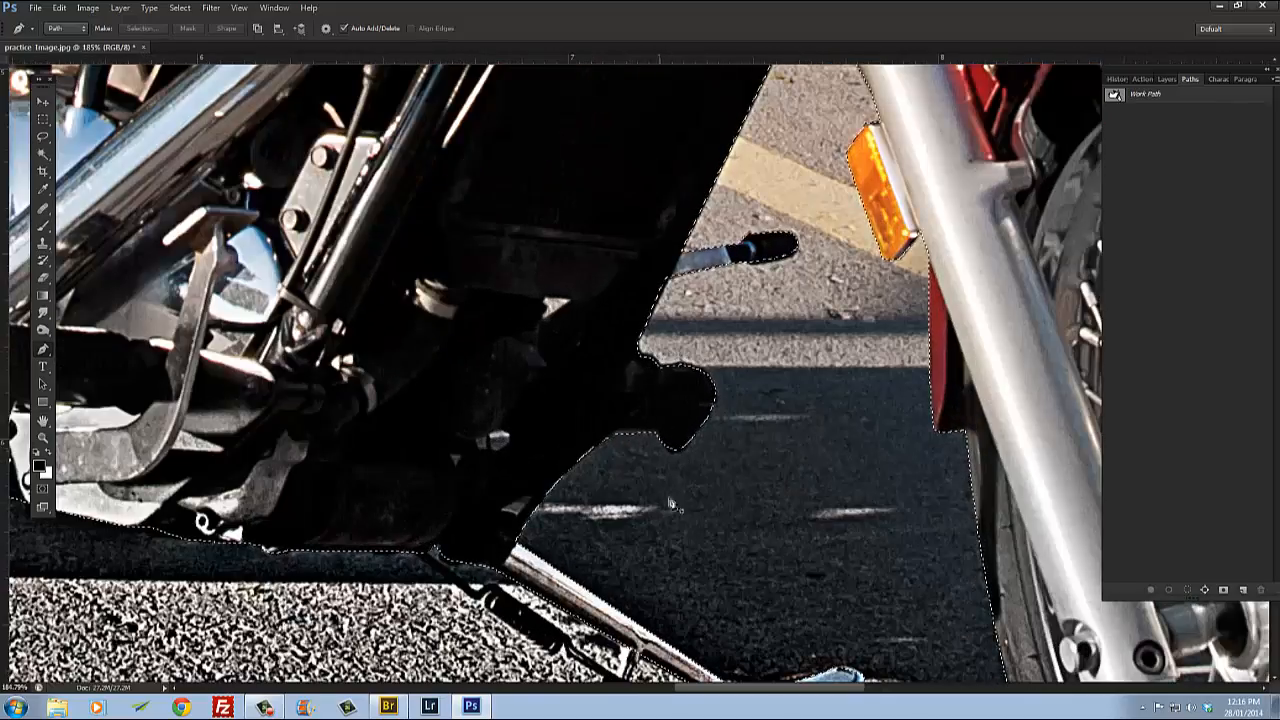
scroll(670, 503, down, 8)
scroll(487, 338, up, 4)
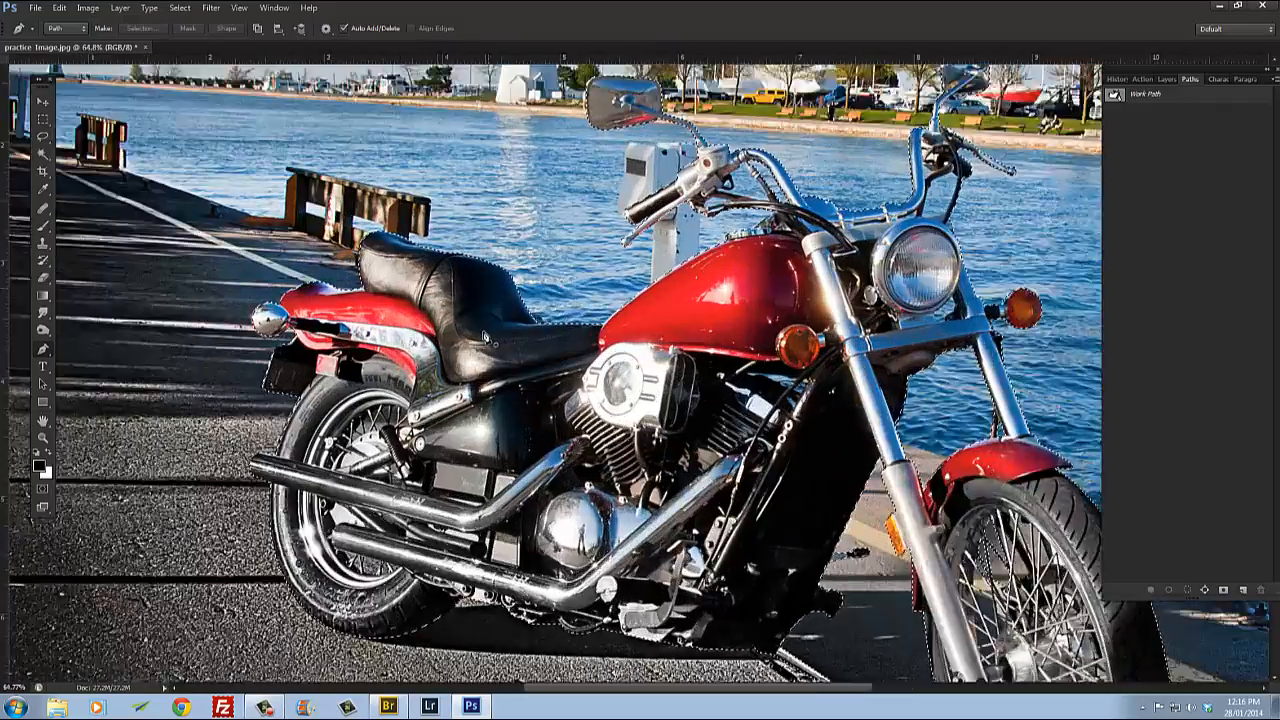
scroll(487, 338, up, 2)
drag(743, 313, 548, 328)
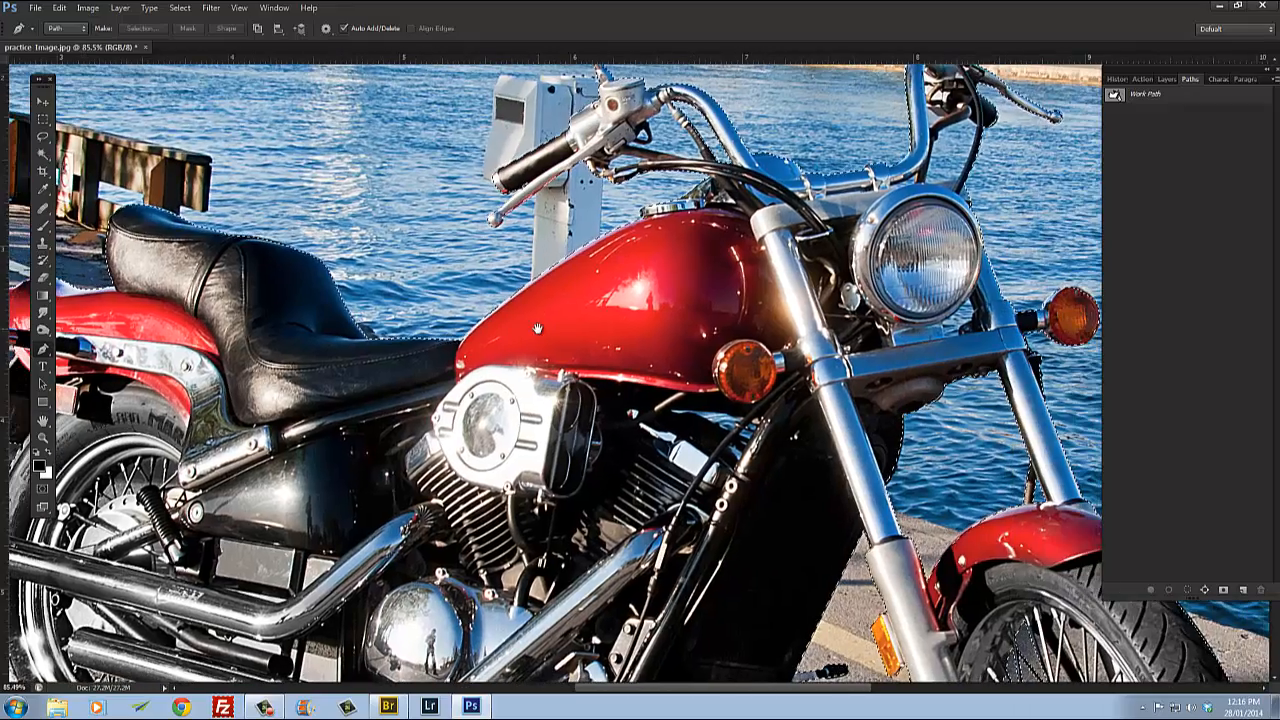
scroll(602, 364, down, 4)
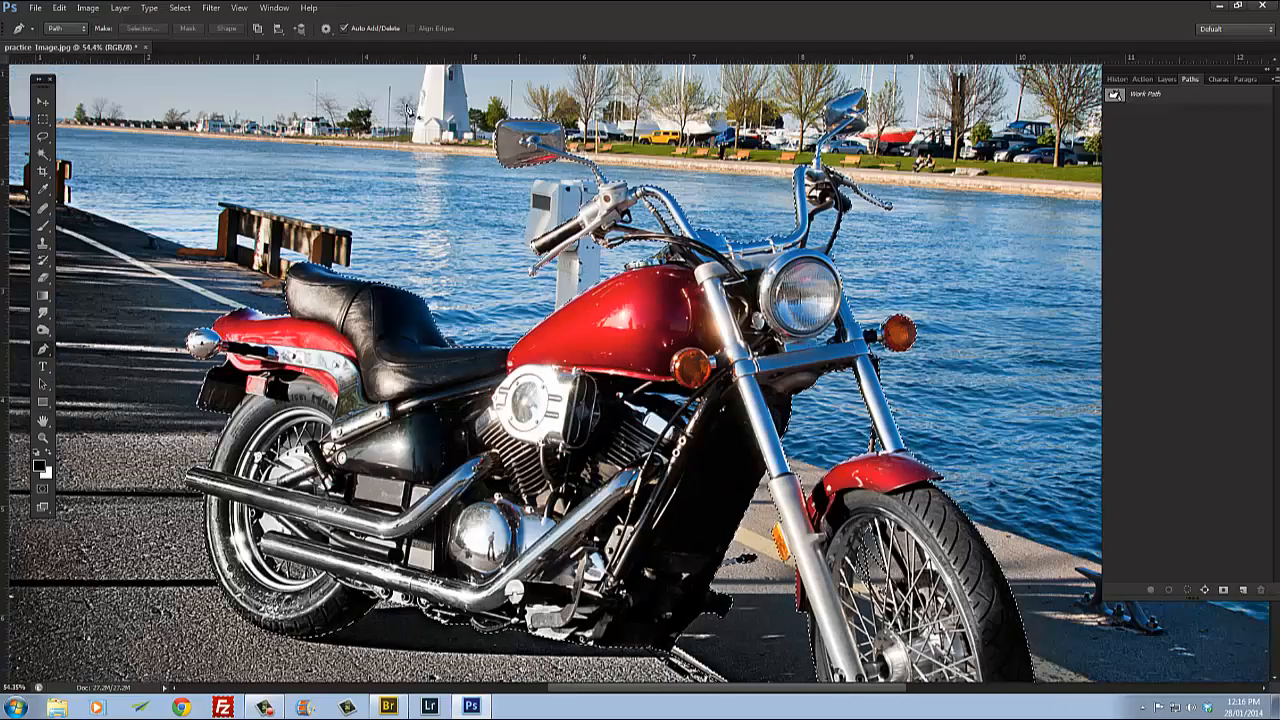
Step: Switch to the Rectangular Marquee tool to work with the active selection
click(42, 120)
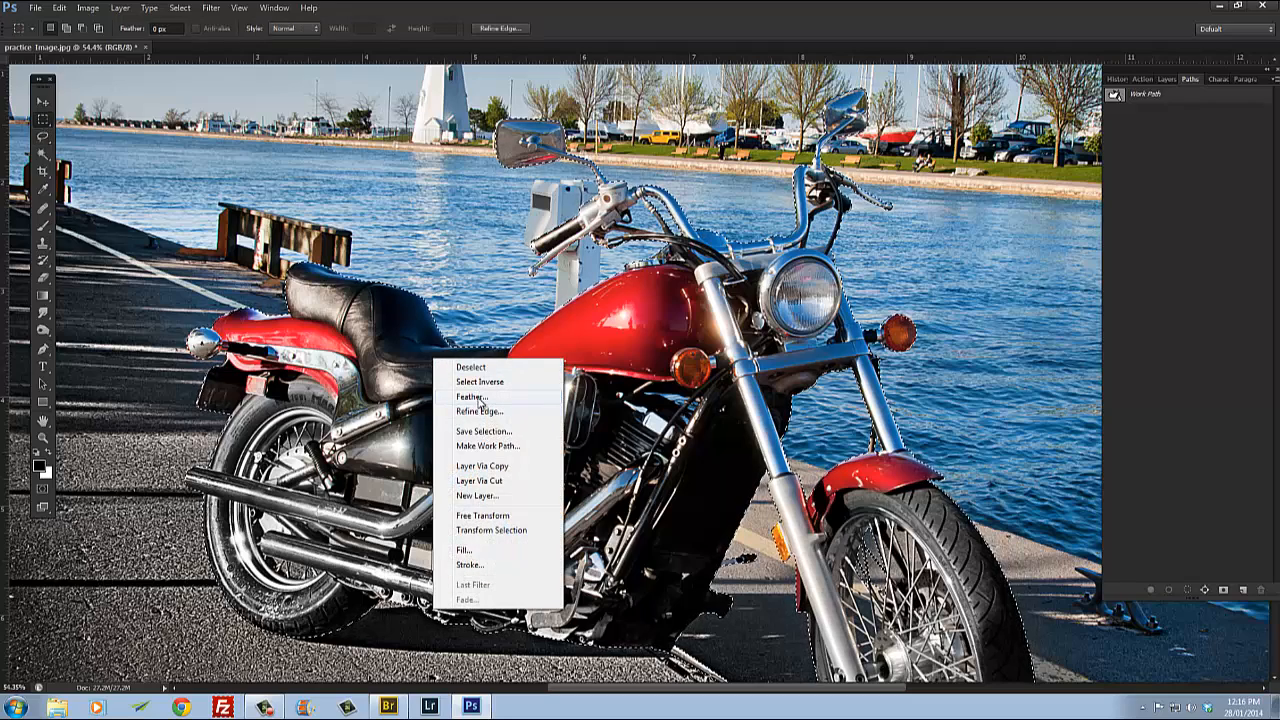
click(44, 102)
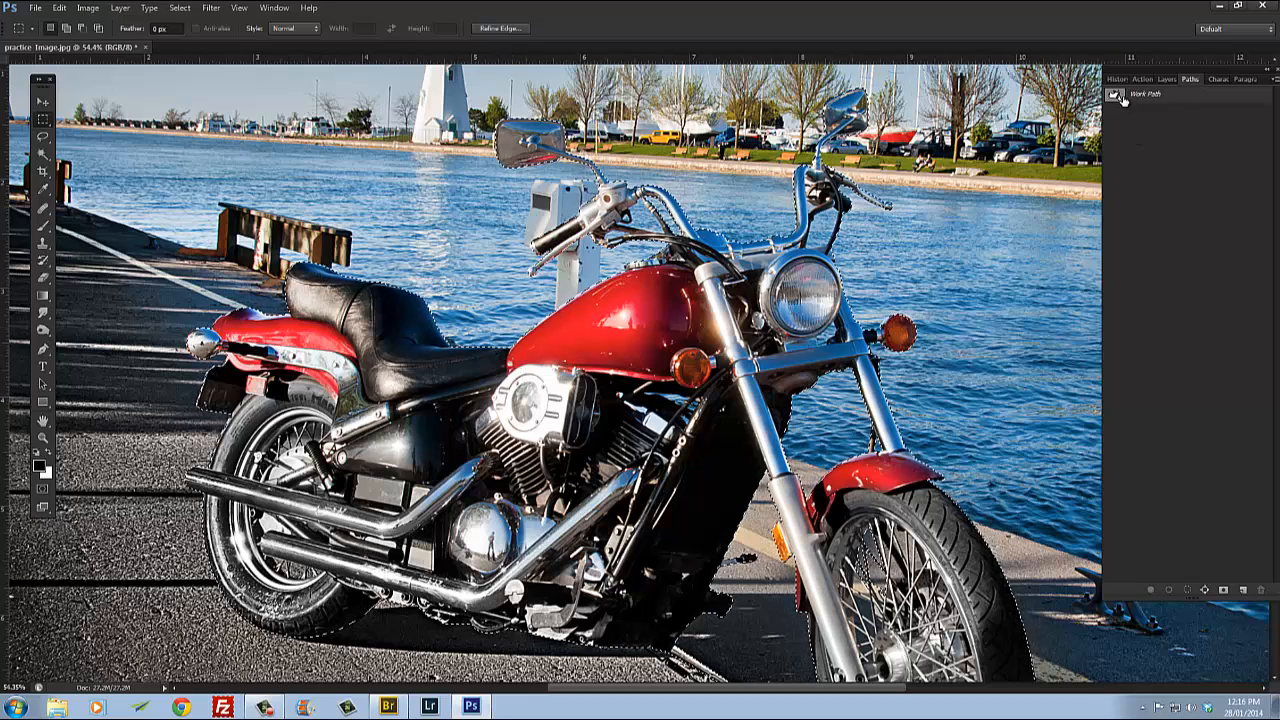
Step: Copy the selected motorcycle onto a new layer and hide the Background layer
click(1174, 81)
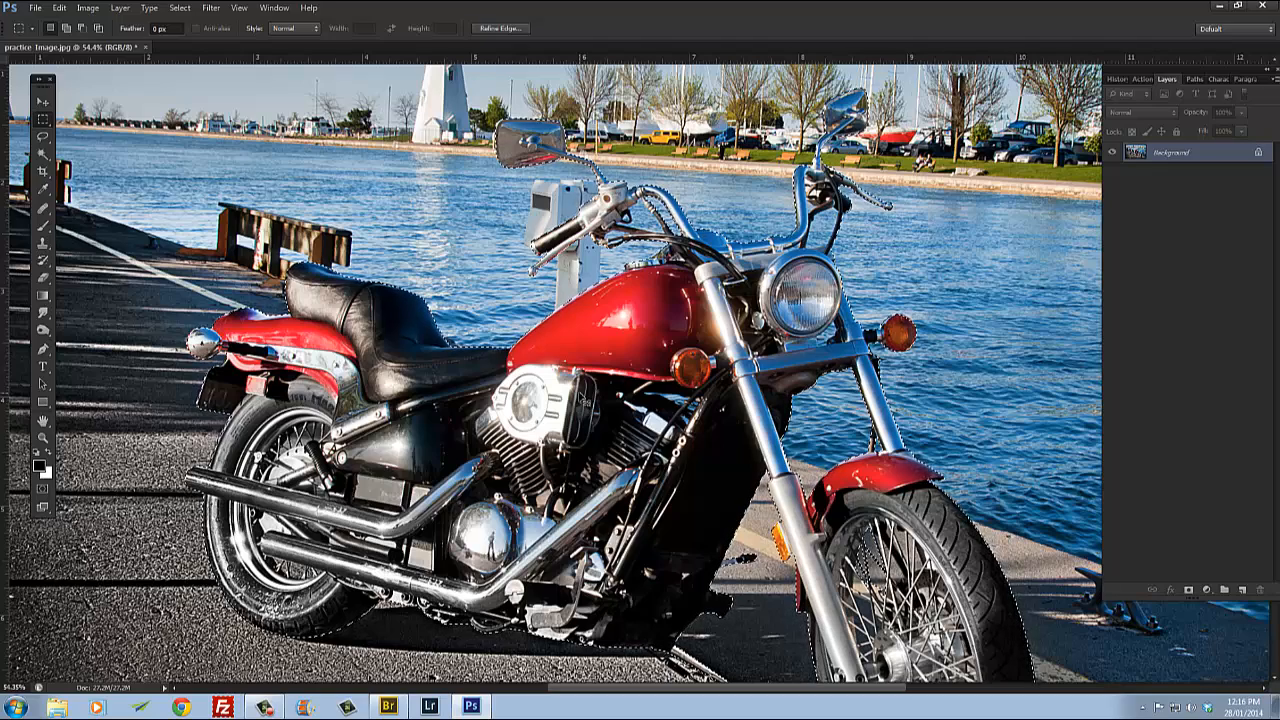
key(ctrl+j)
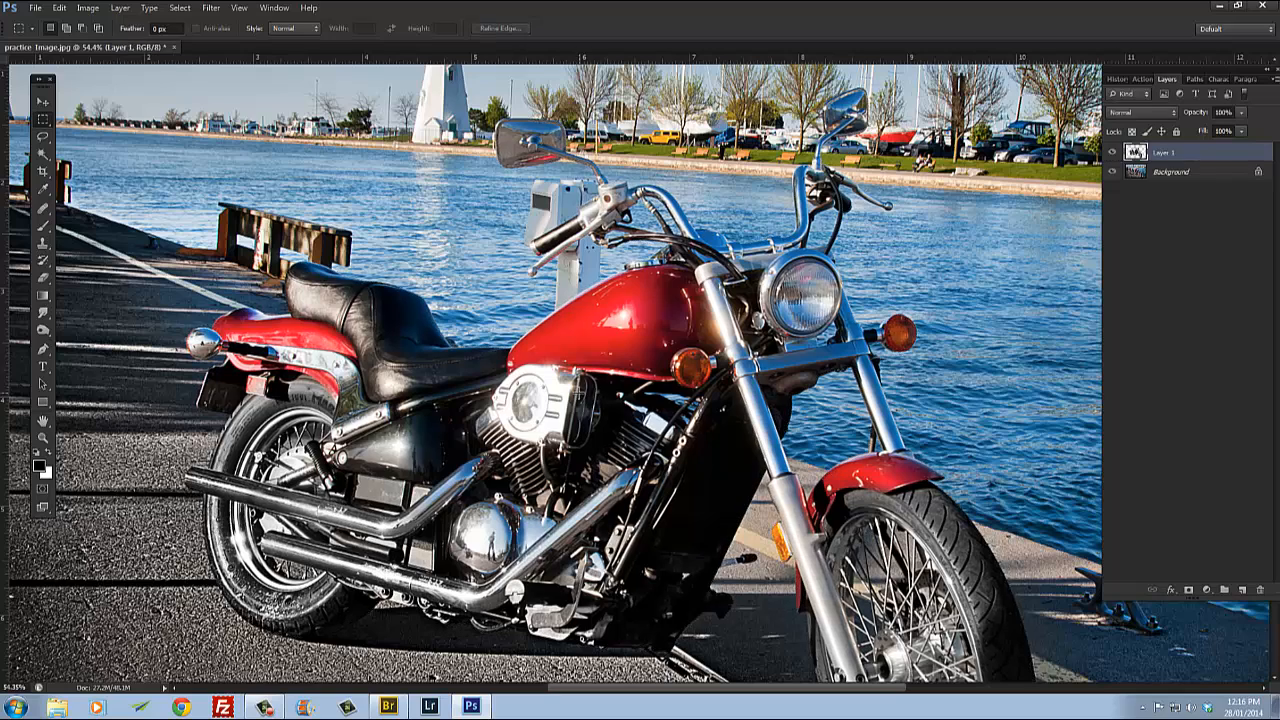
click(1113, 173)
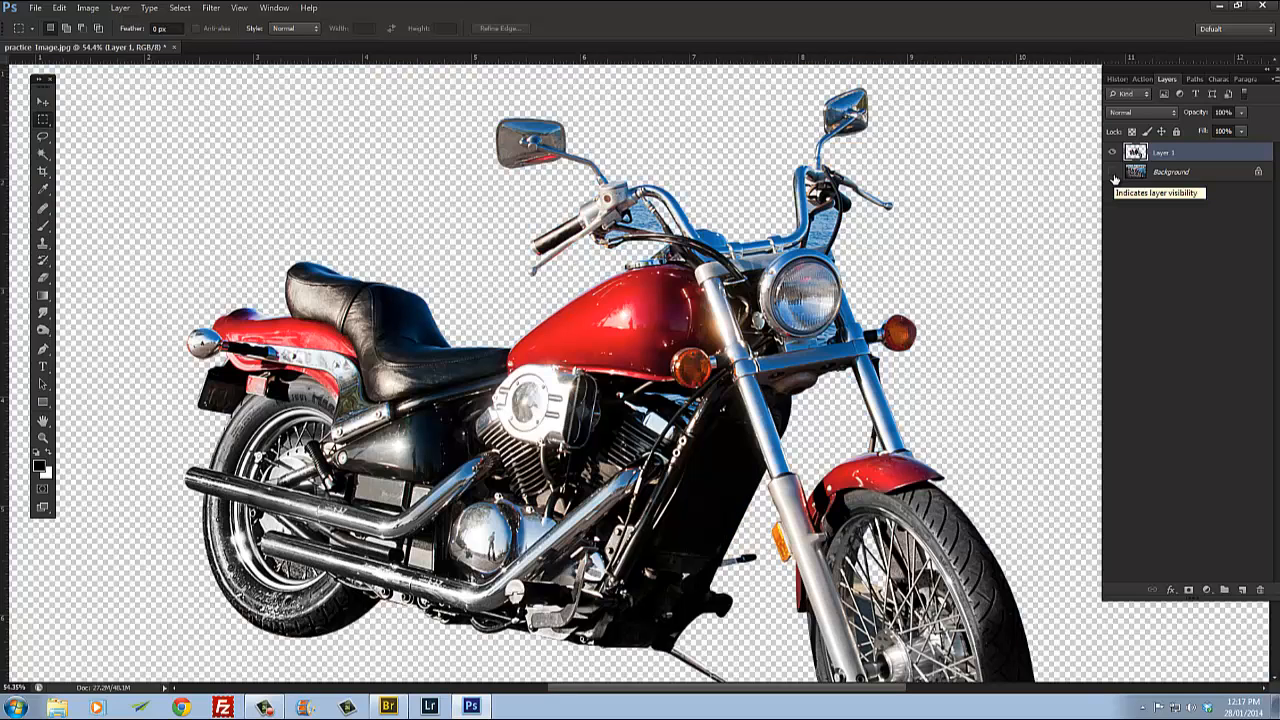
Step: Inspect the cut-out motorcycle's edges up close against the transparent background
scroll(790, 514, up, 5)
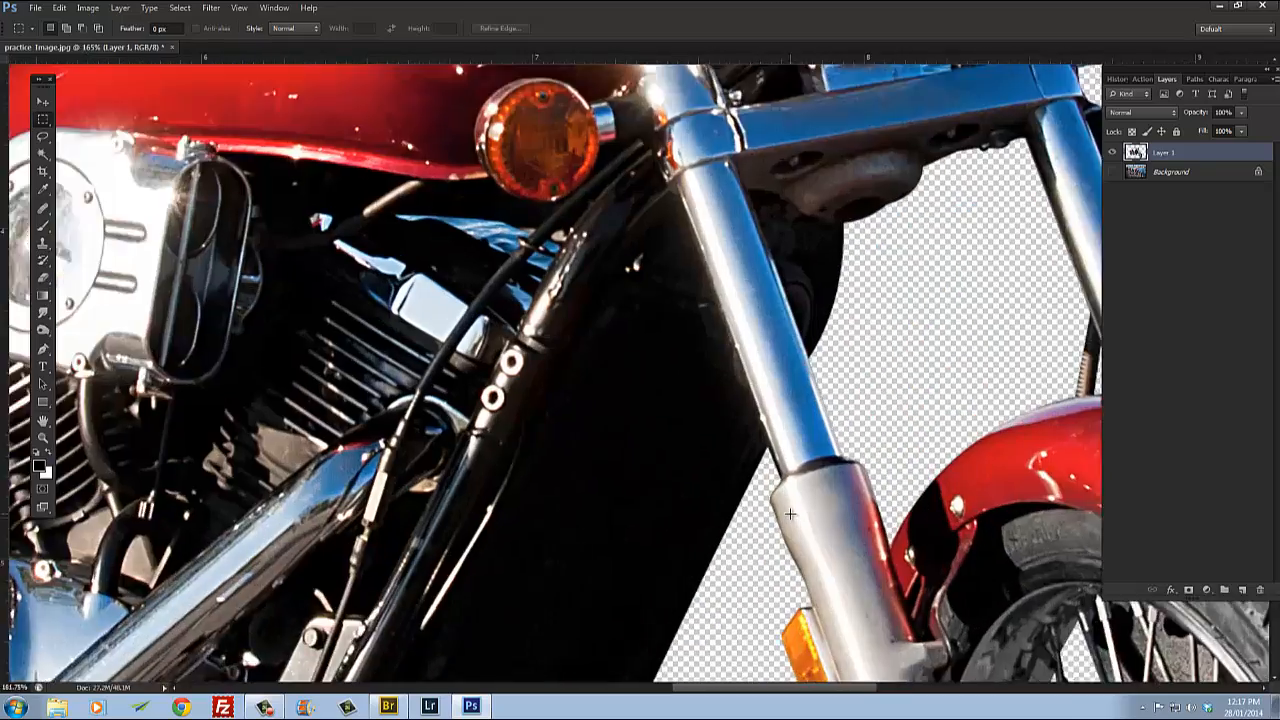
scroll(790, 514, up, 2)
drag(604, 371, 1097, 666)
drag(270, 175, 683, 389)
scroll(776, 251, down, 5)
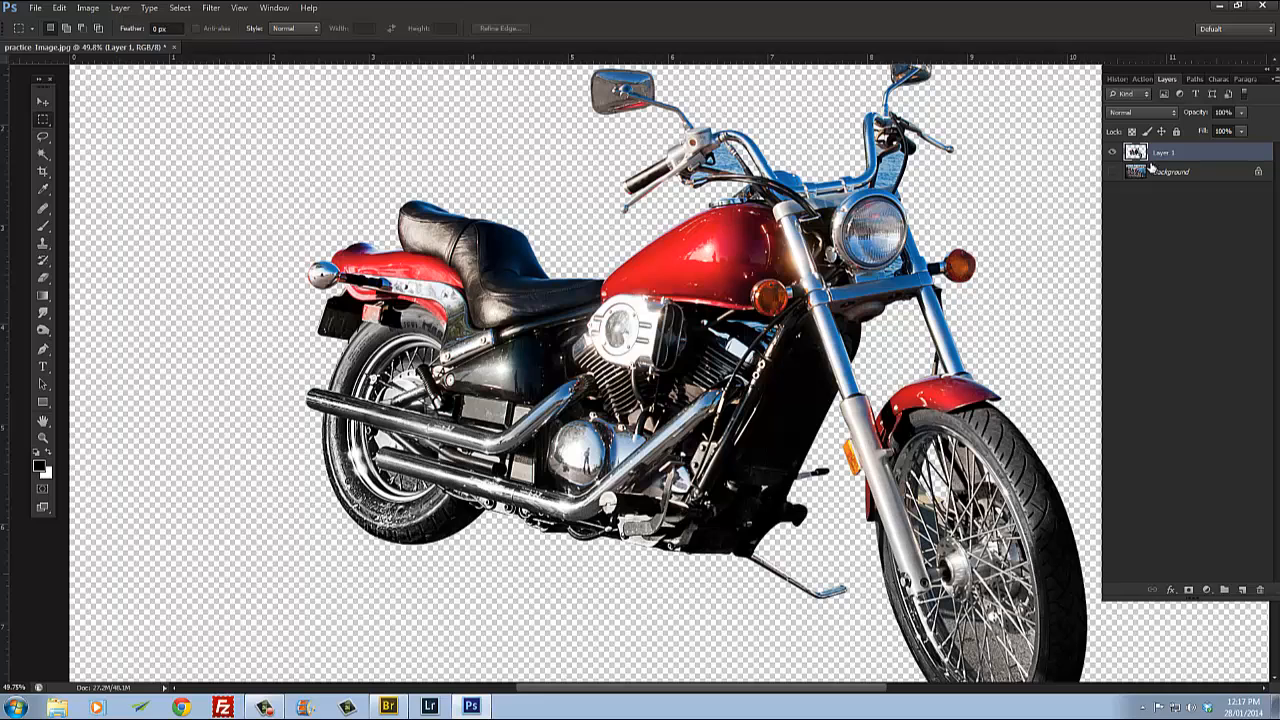
Step: Show the Background layer again and fill it with black
click(1180, 176)
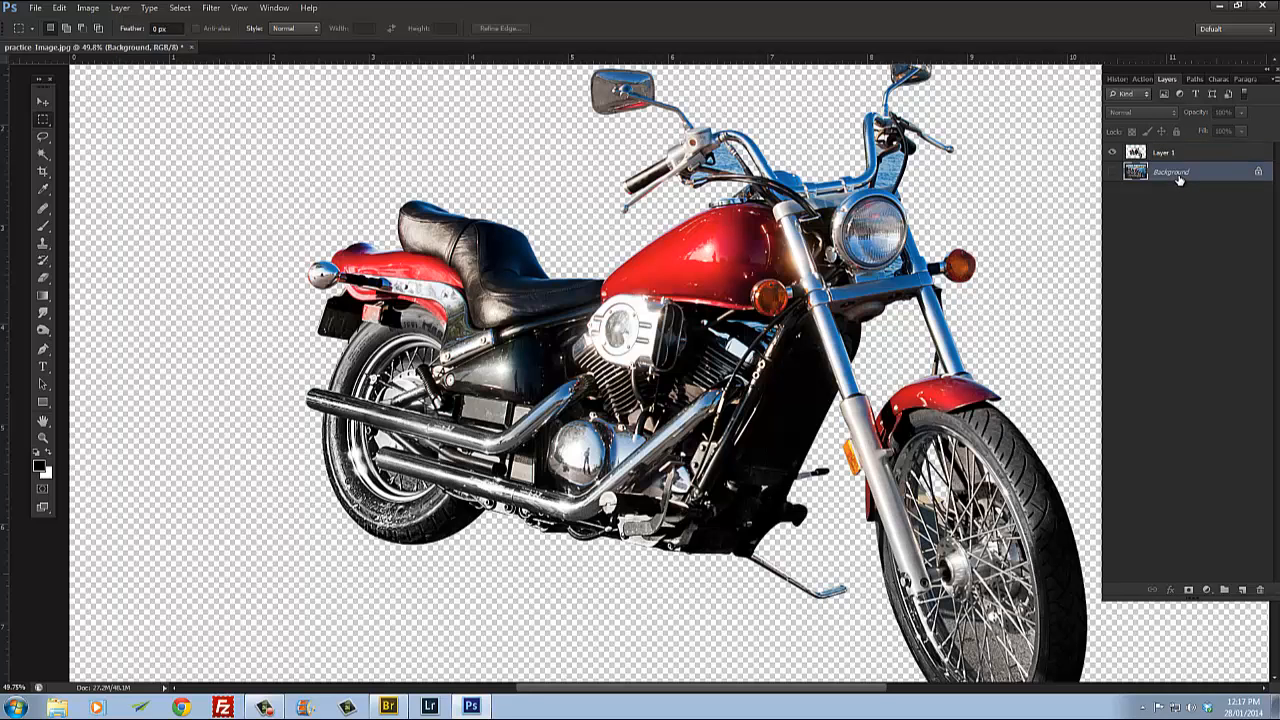
click(1113, 174)
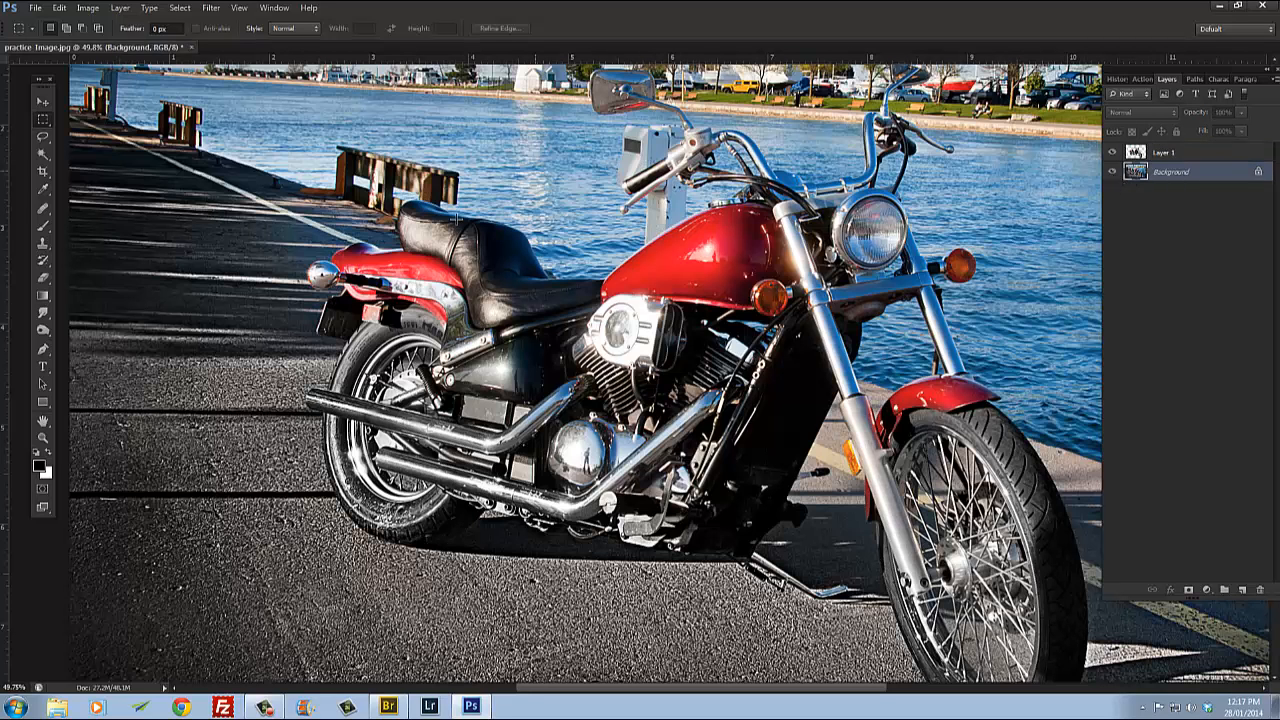
scroll(676, 338, down, 3)
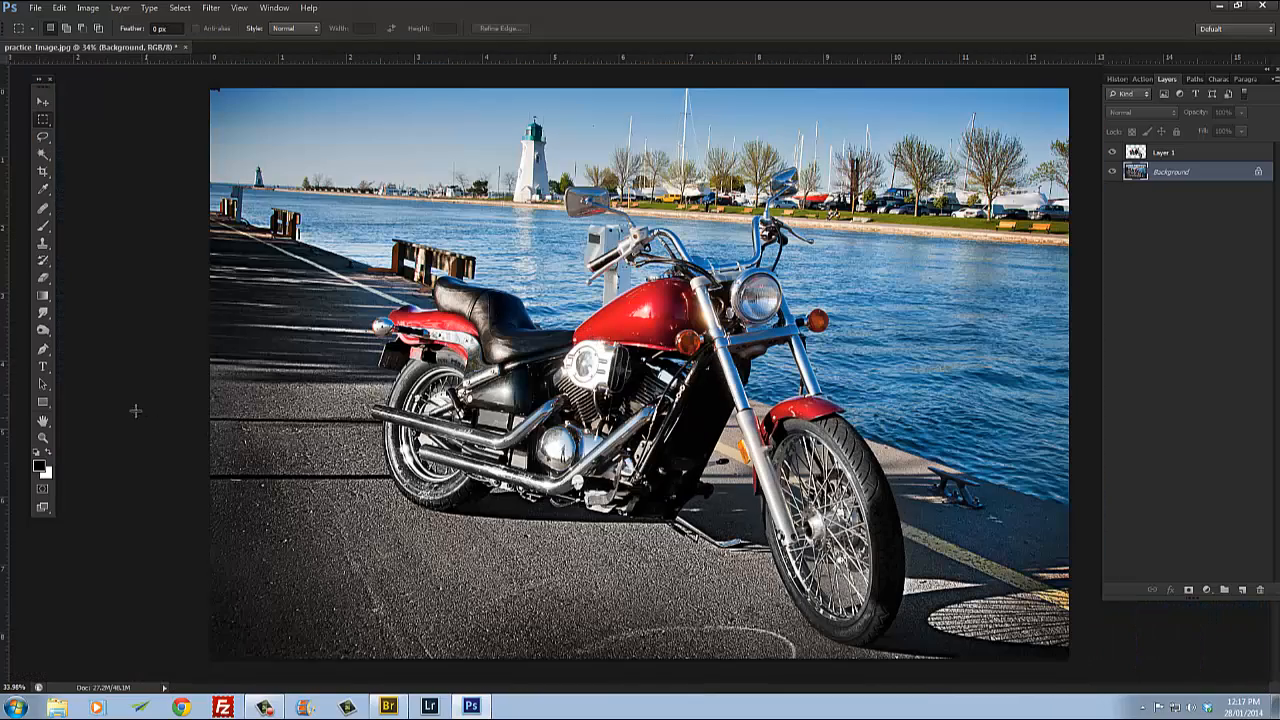
click(49, 455)
key(ctrl+BackSpace)
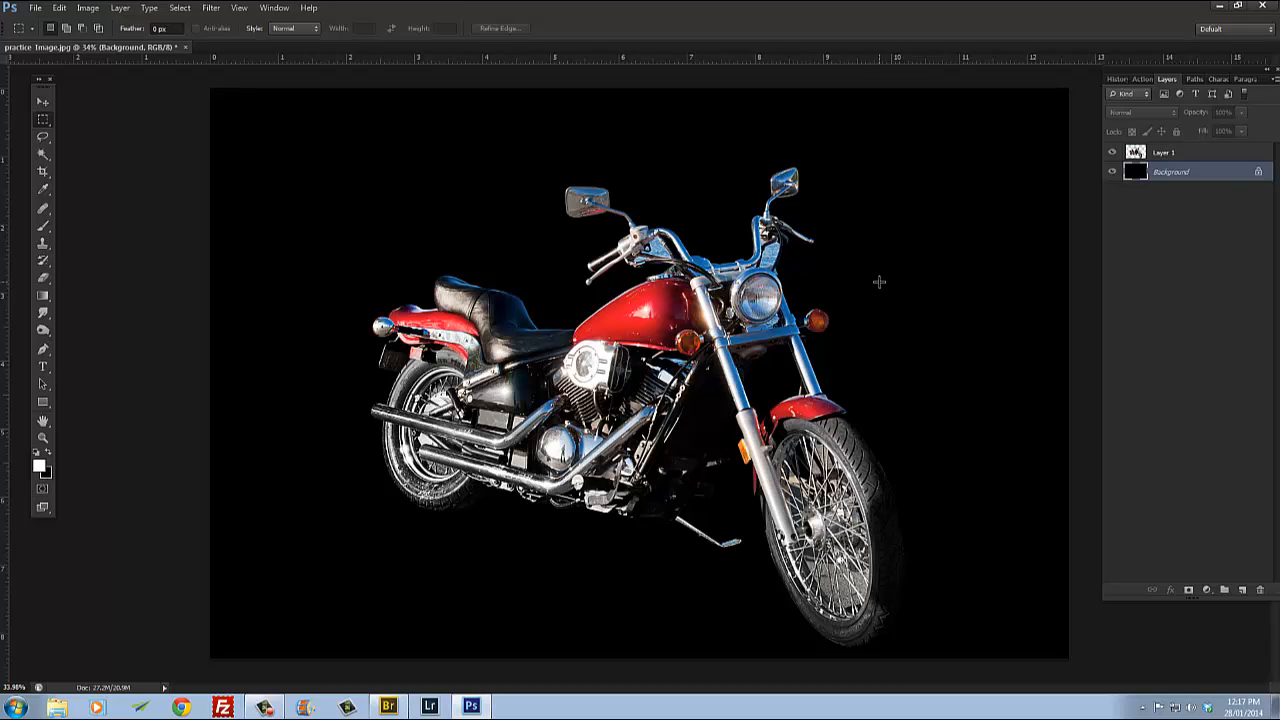
Step: Reposition the motorcycle layer on the canvas with the Move tool
click(43, 102)
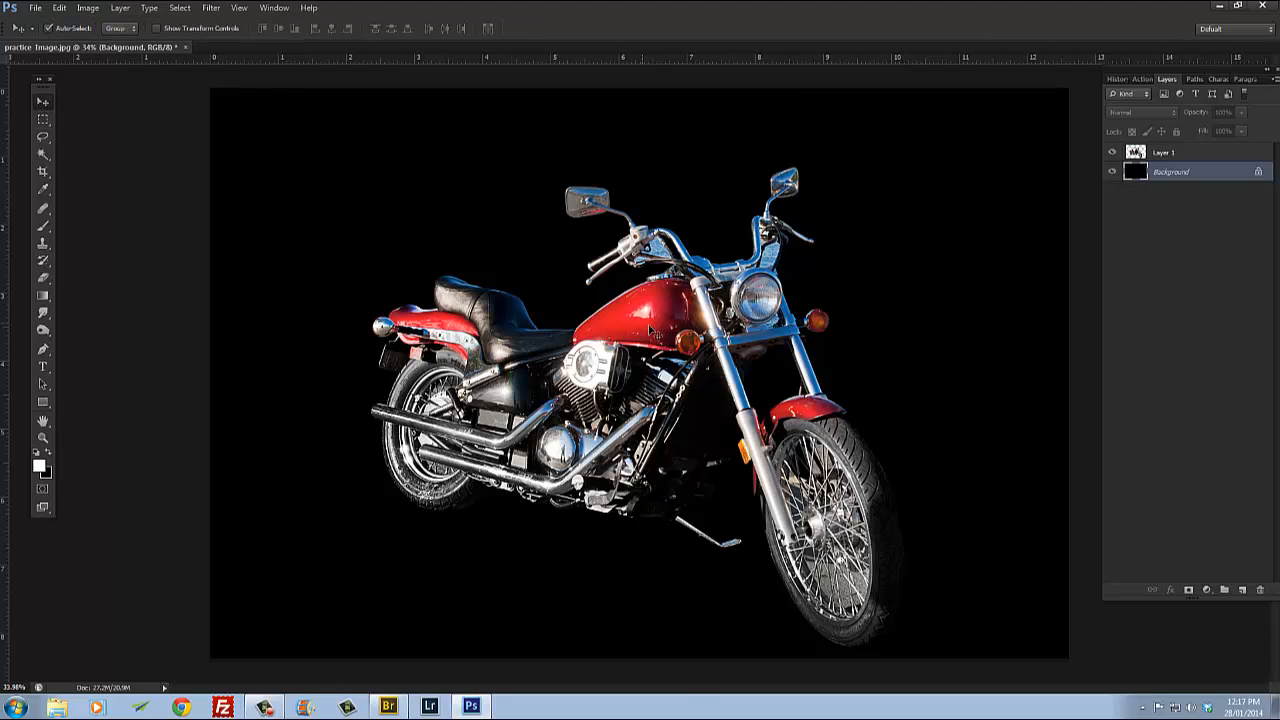
drag(688, 319, 778, 189)
mouse_move(832, 434)
mouse_down()
mouse_move(840, 492)
mouse_move(818, 526)
mouse_move(815, 437)
mouse_up()
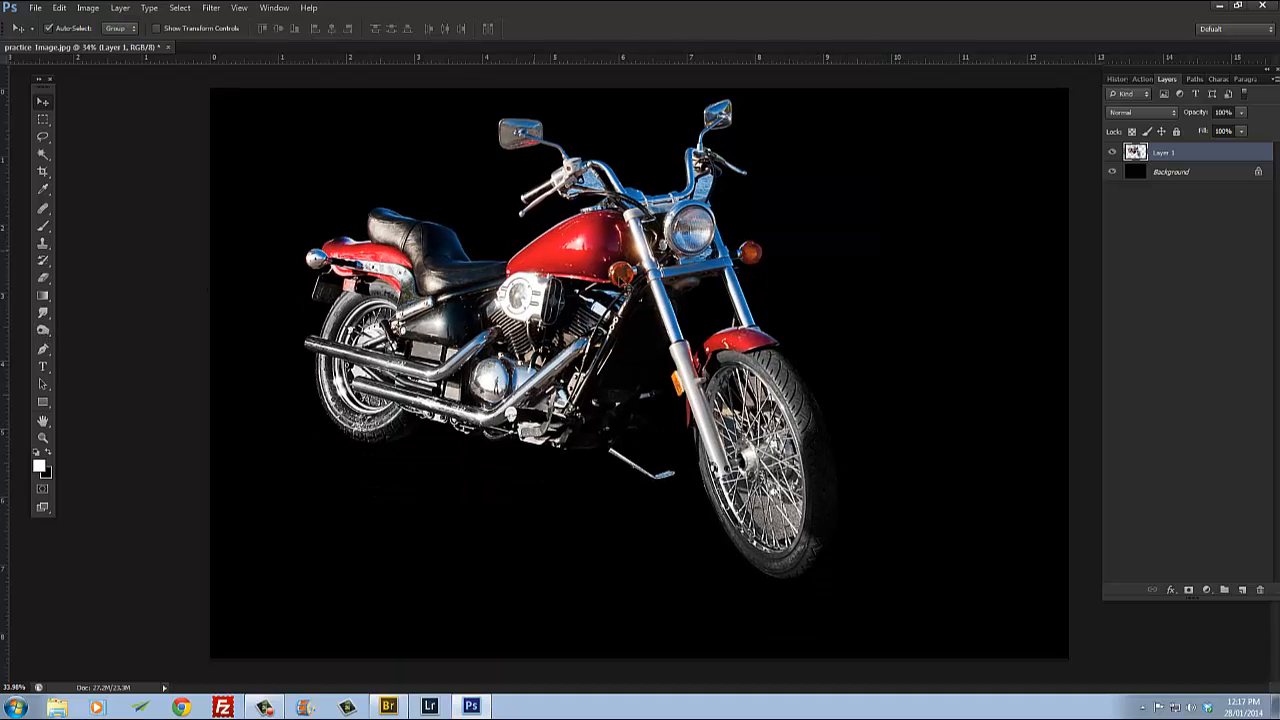
drag(578, 252, 608, 285)
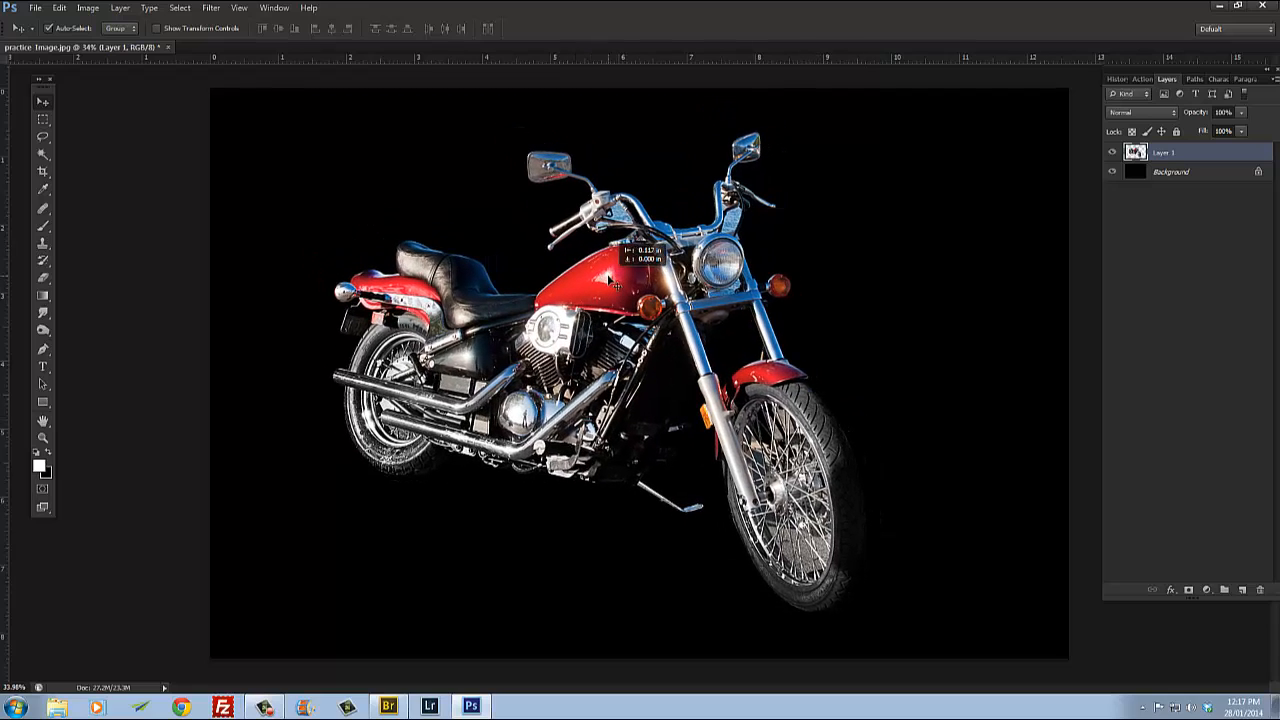
drag(524, 408, 536, 403)
Step: Rotate the motorcycle about -8 degrees with Free Transform and nudge it down
key(ctrl+t)
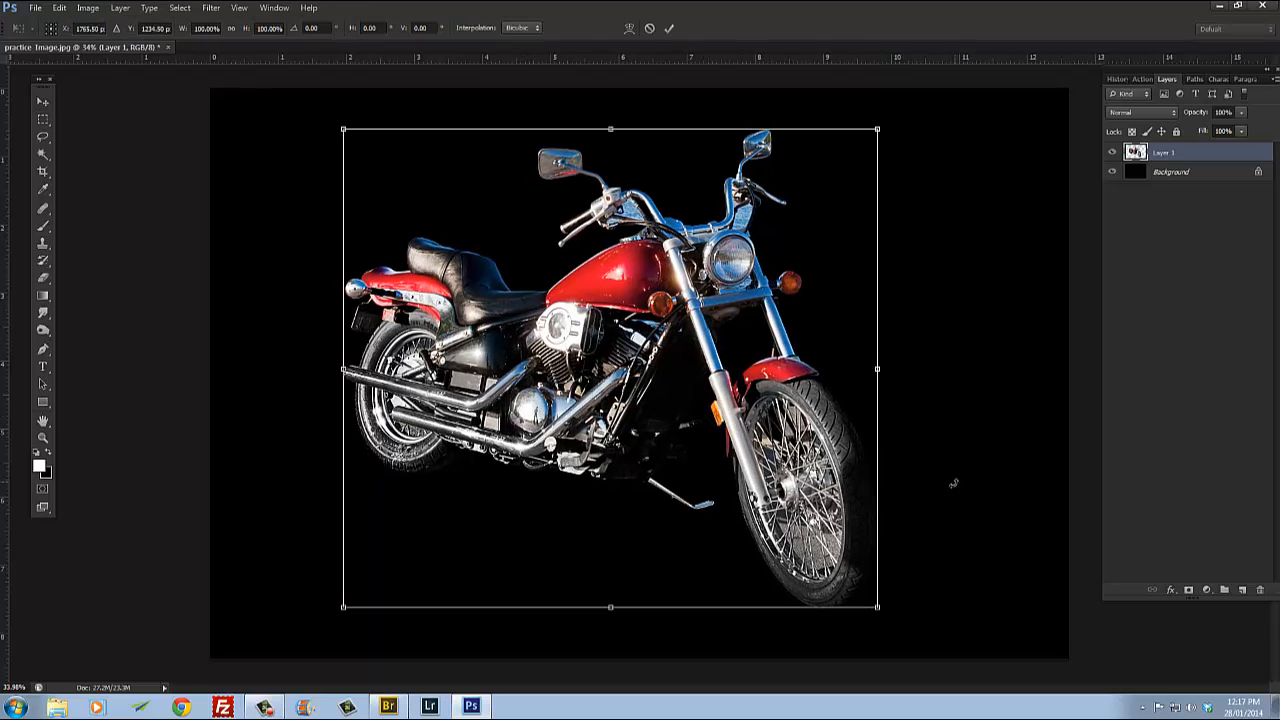
mouse_move(655, 338)
mouse_down()
mouse_move(741, 403)
mouse_move(698, 318)
mouse_move(653, 331)
mouse_up()
drag(969, 521, 912, 405)
mouse_move(906, 560)
mouse_down()
mouse_move(916, 543)
mouse_move(897, 539)
mouse_up()
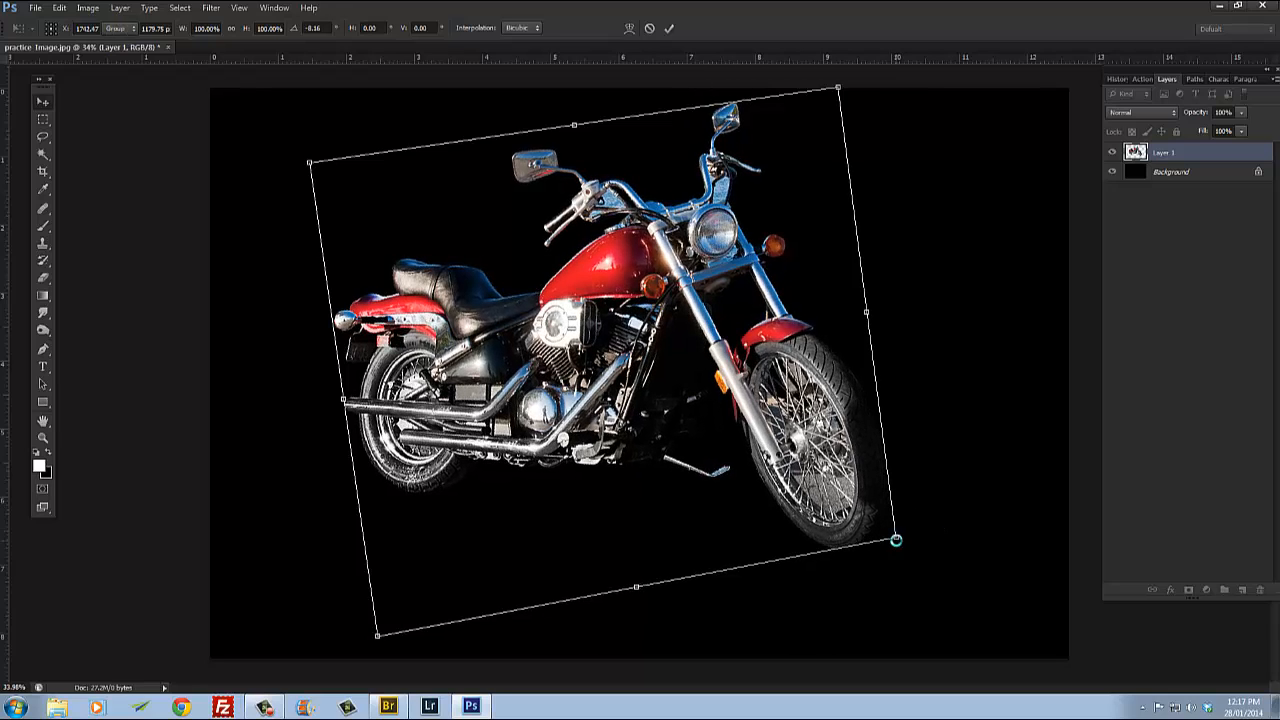
key(Return)
drag(632, 288, 638, 343)
Step: Inspect the motorcycle's cut-out edges at high zoom around the mirrors, handlebars and front wheel
scroll(722, 173, up, 10)
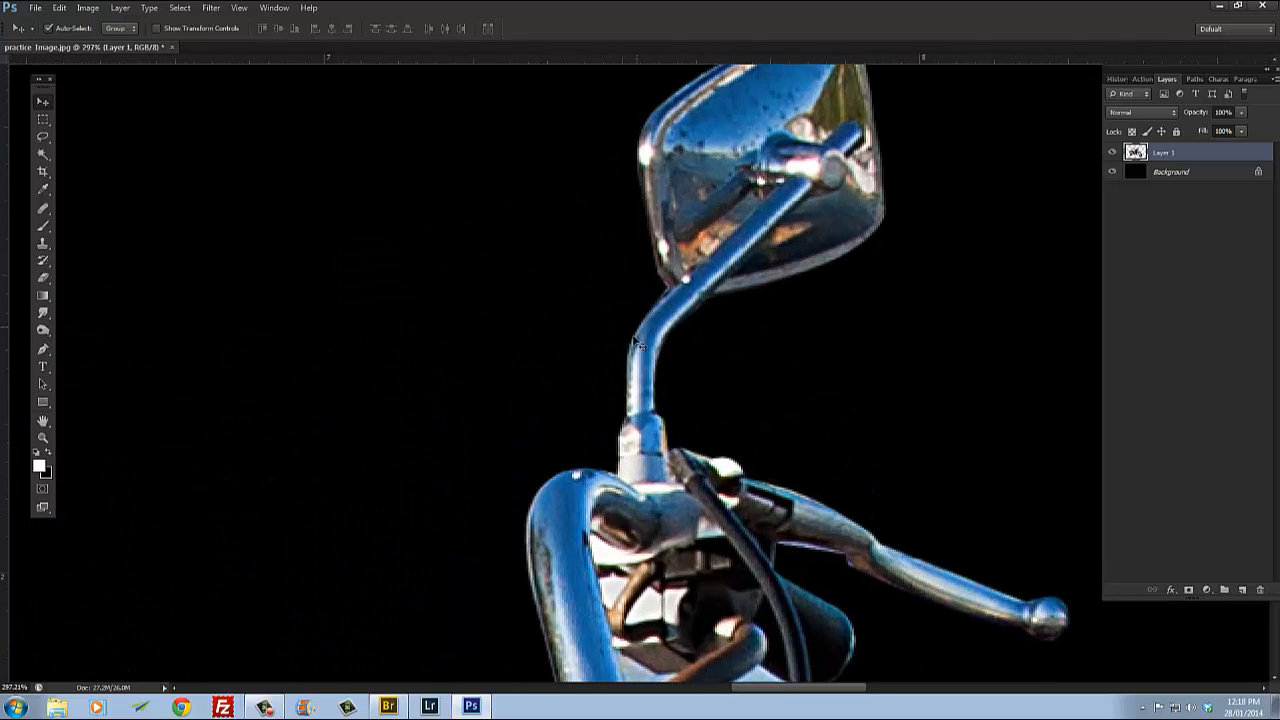
scroll(600, 494, down, 3)
drag(424, 478, 950, 268)
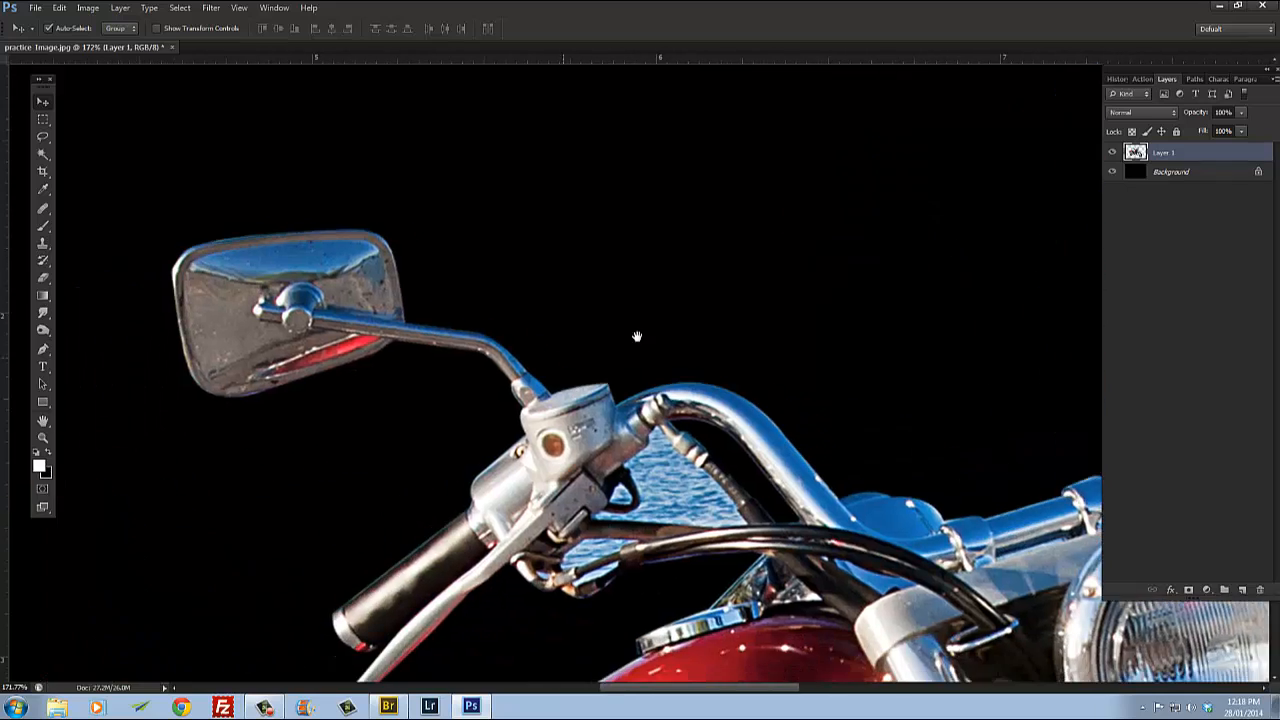
drag(637, 337, 847, 306)
drag(995, 508, 650, 300)
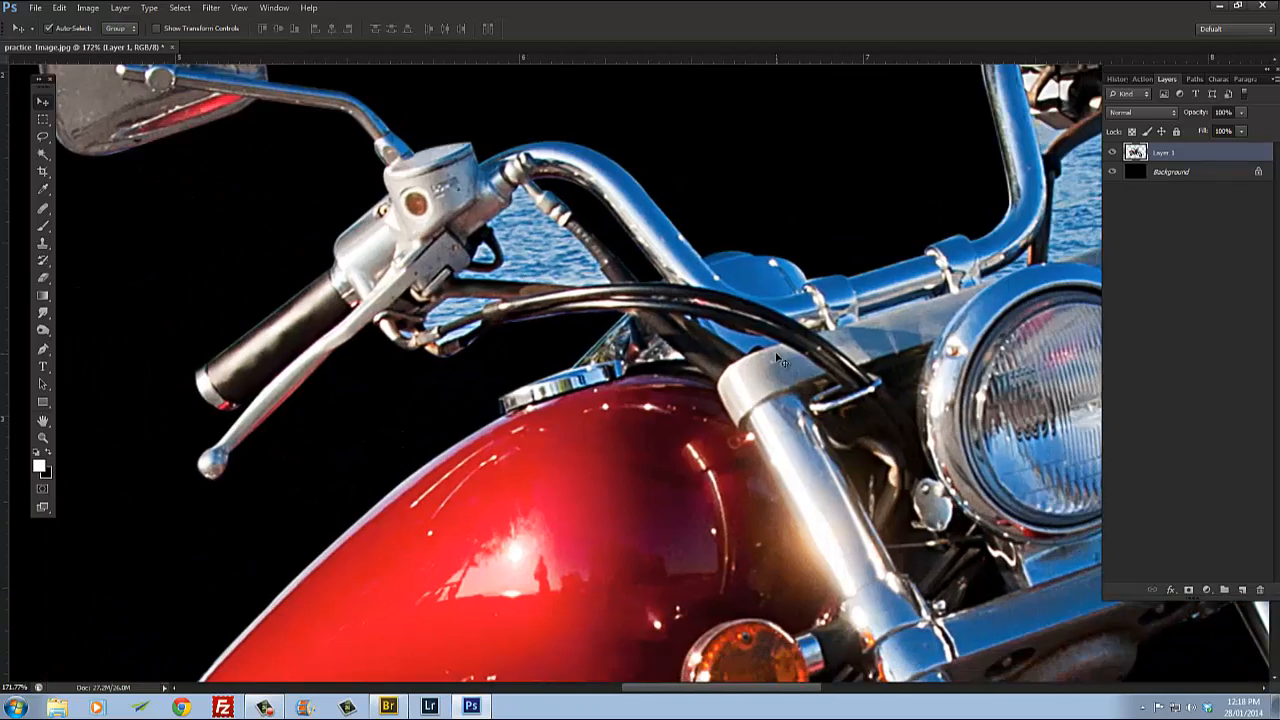
scroll(784, 361, down, 3)
drag(806, 341, 533, 241)
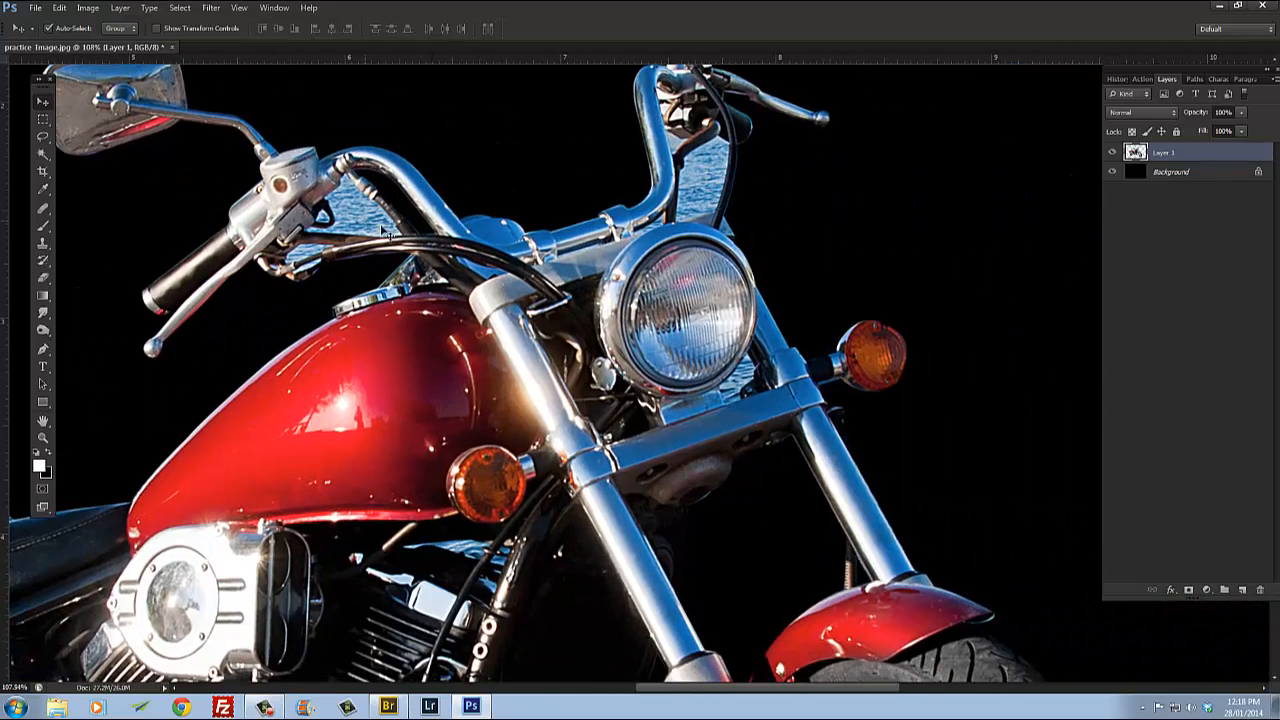
drag(618, 389, 551, 222)
scroll(644, 318, down, 3)
scroll(651, 345, down, 3)
drag(749, 542, 751, 393)
scroll(745, 366, up, 5)
scroll(734, 300, up, 3)
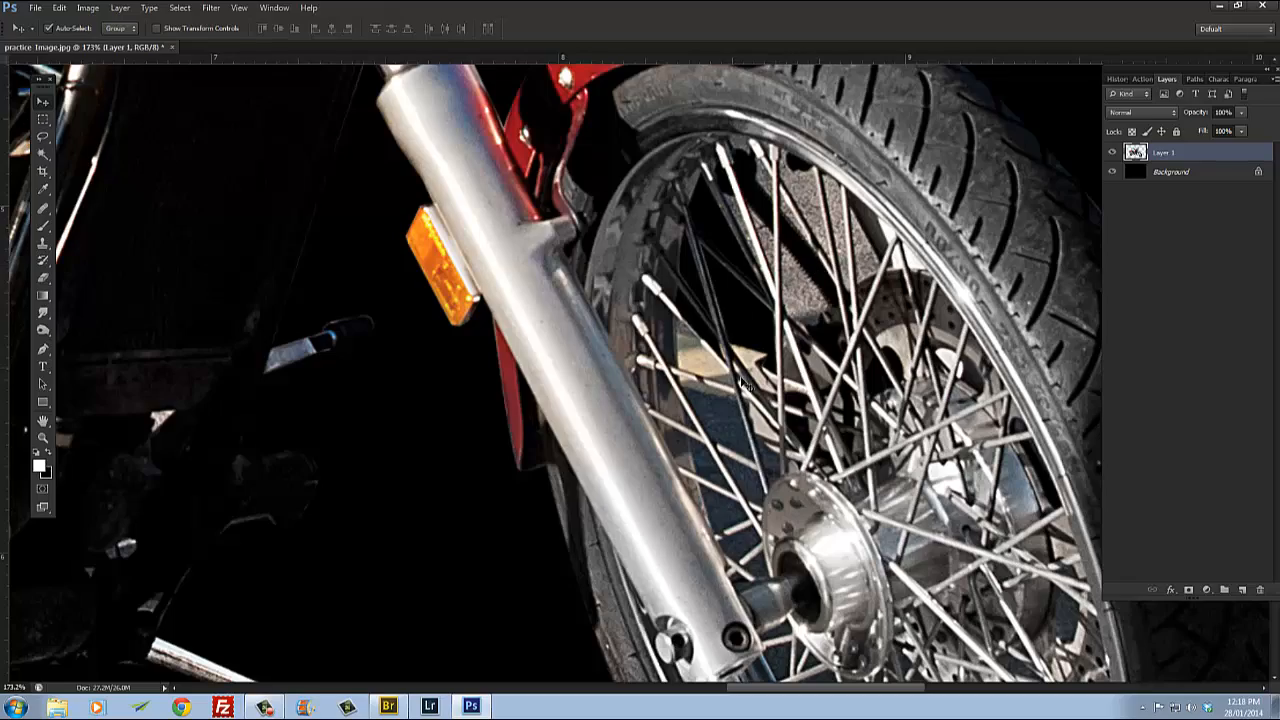
scroll(765, 370, down, 3)
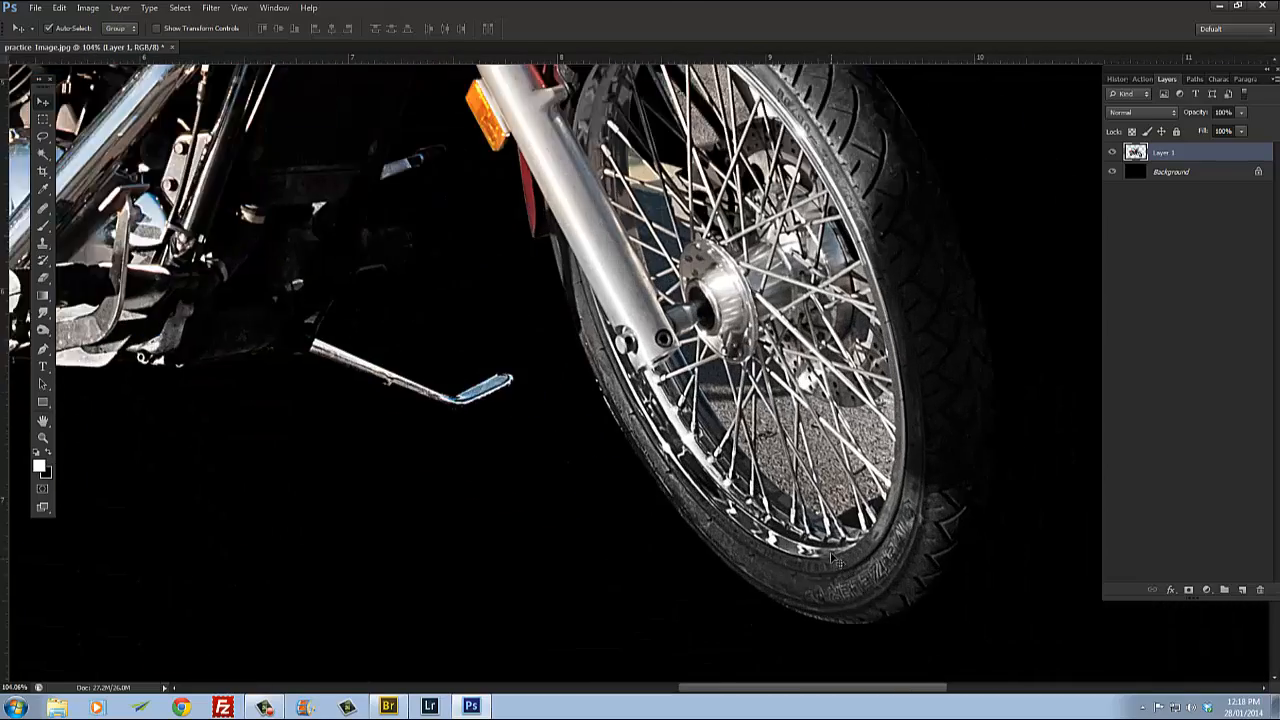
scroll(826, 508, up, 3)
scroll(690, 308, down, 3)
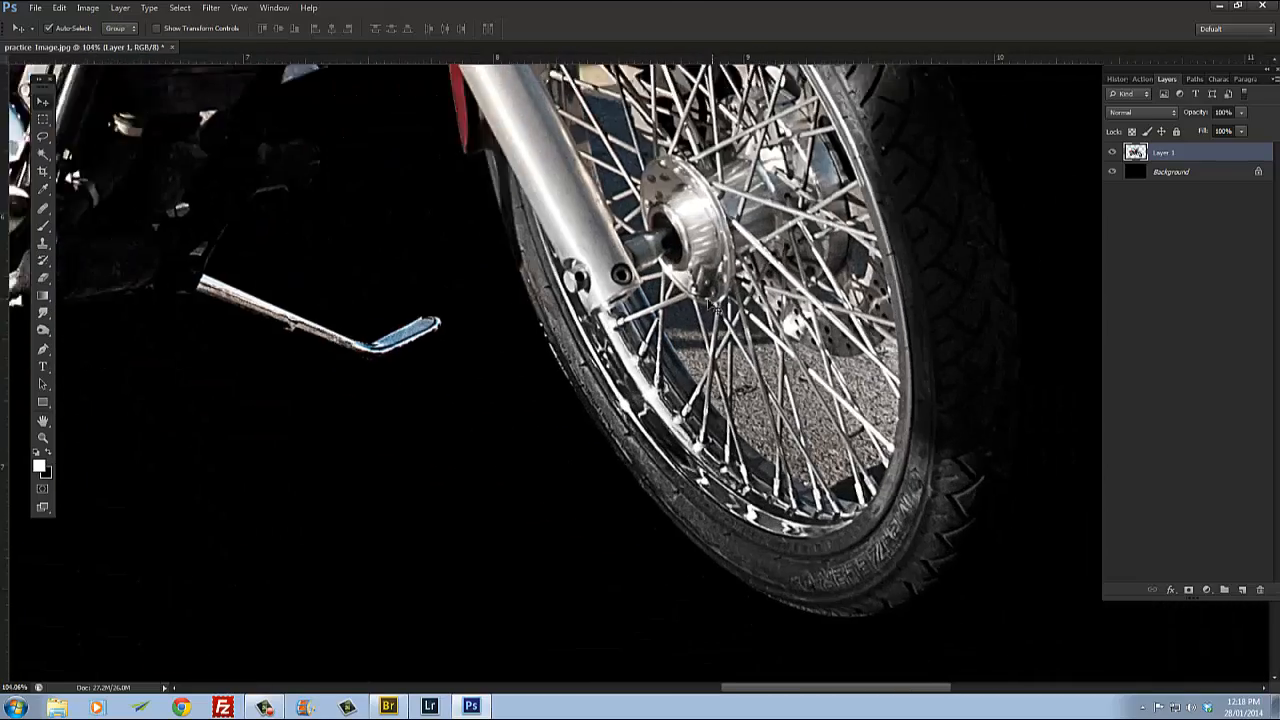
scroll(433, 193, down, 3)
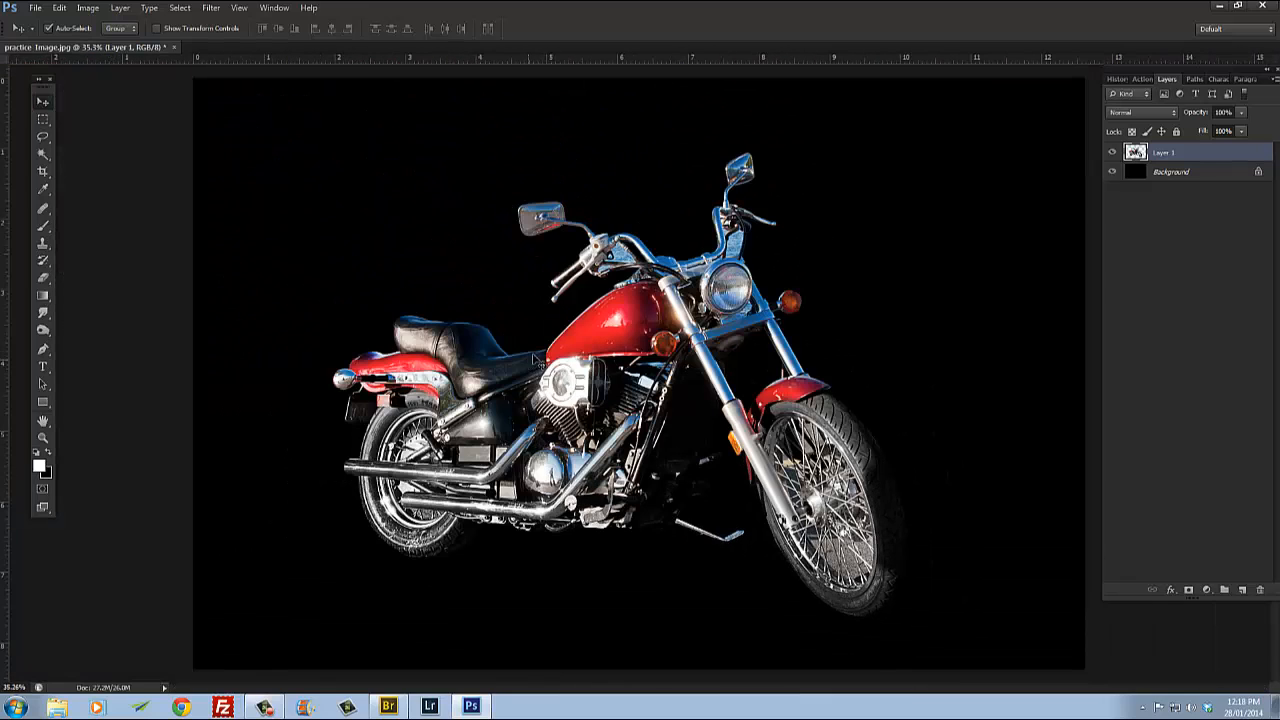
Step: Add the text "Harley Davidson" above the motorcycle with the Type tool
click(43, 366)
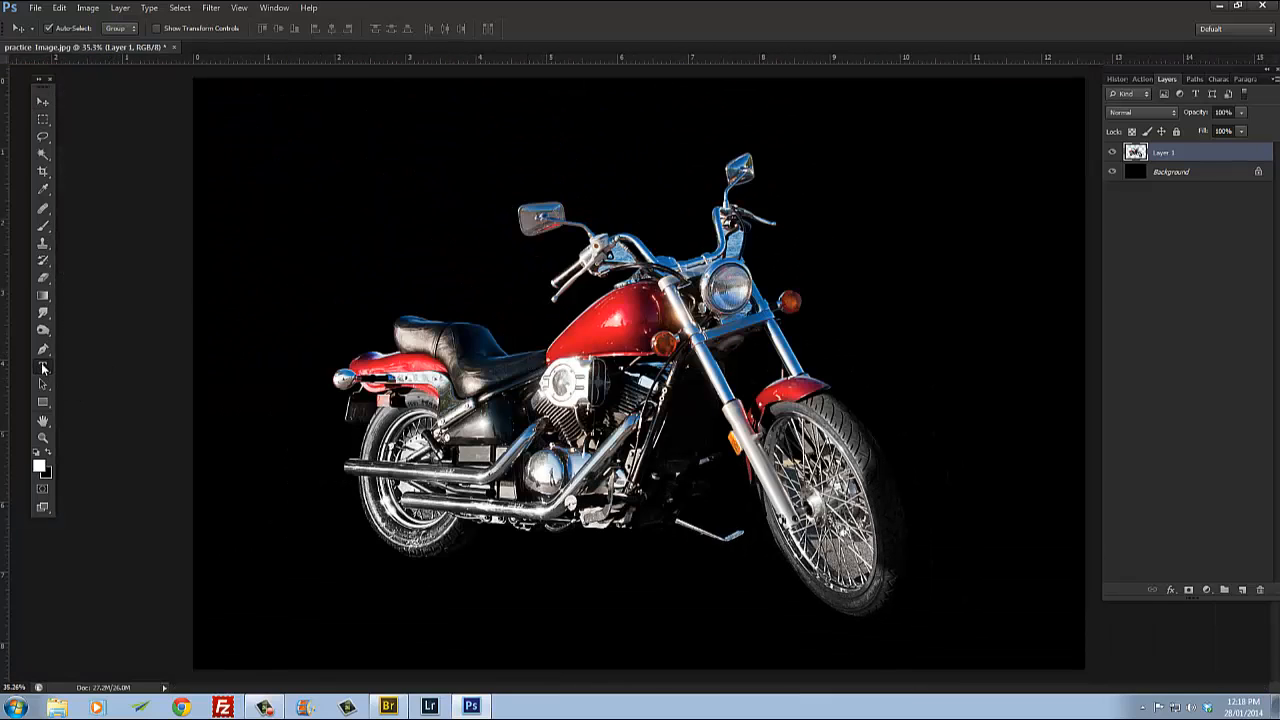
click(318, 215)
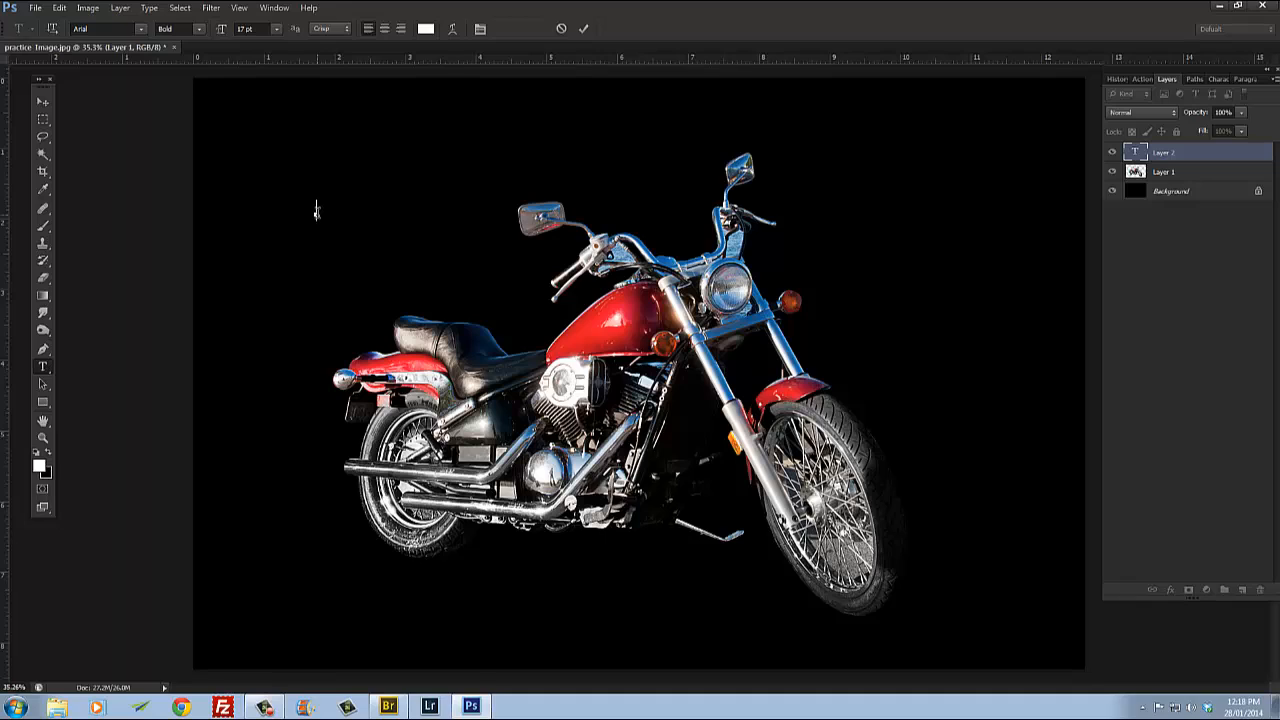
text(Harle y Davidson)
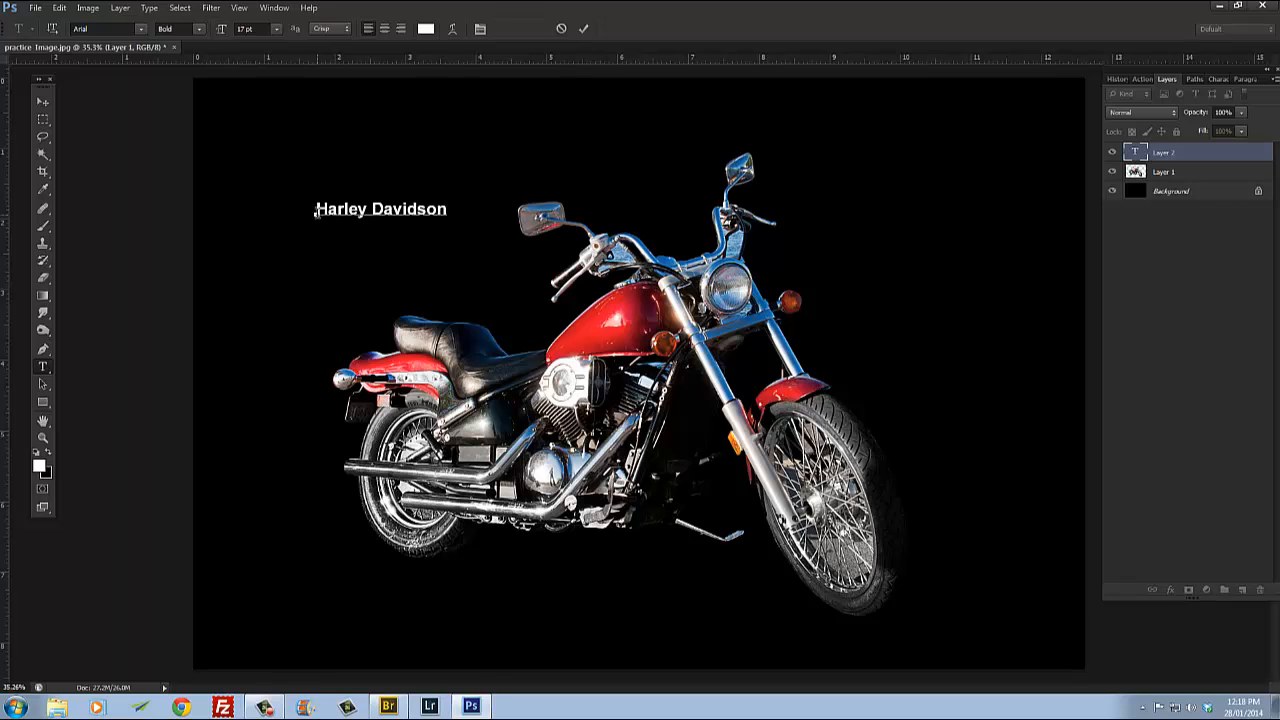
double_click(350, 210)
click(42, 103)
Step: Enlarge the Harley Davidson text with Free Transform so it spans the top of the image
key(ctrl+t)
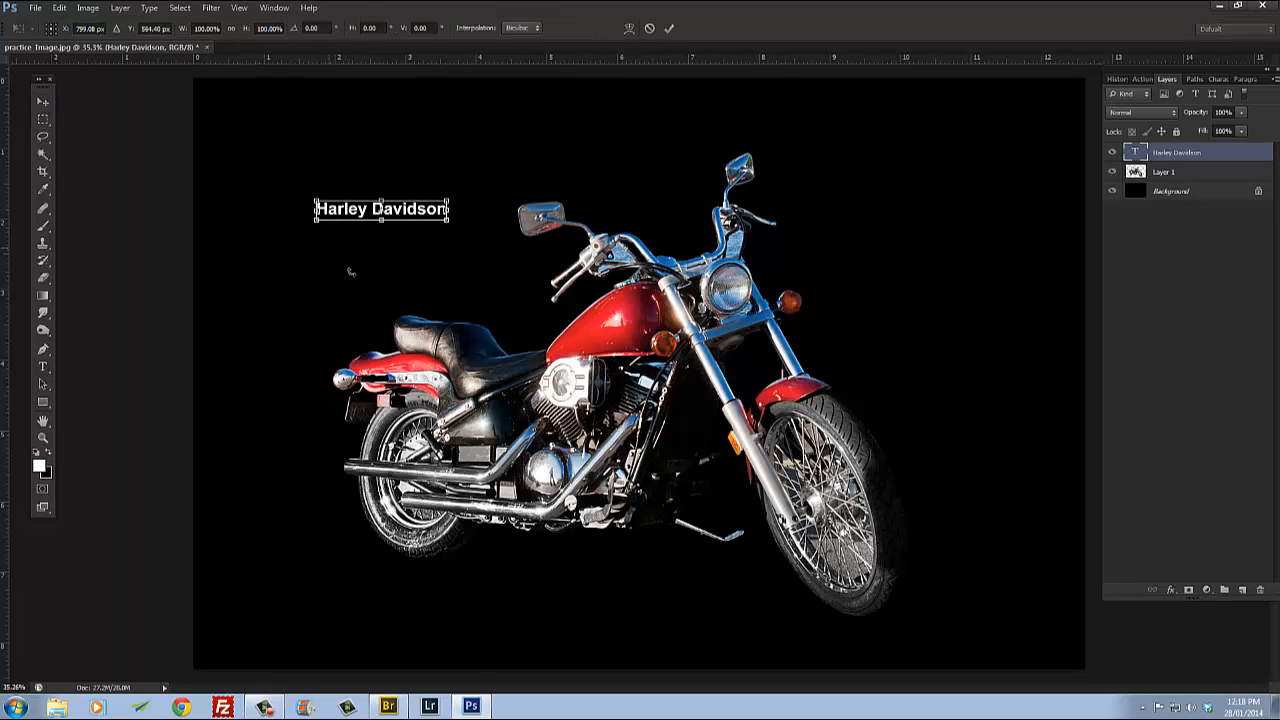
drag(451, 228, 1045, 470)
scroll(919, 434, down, 2)
drag(885, 289, 831, 241)
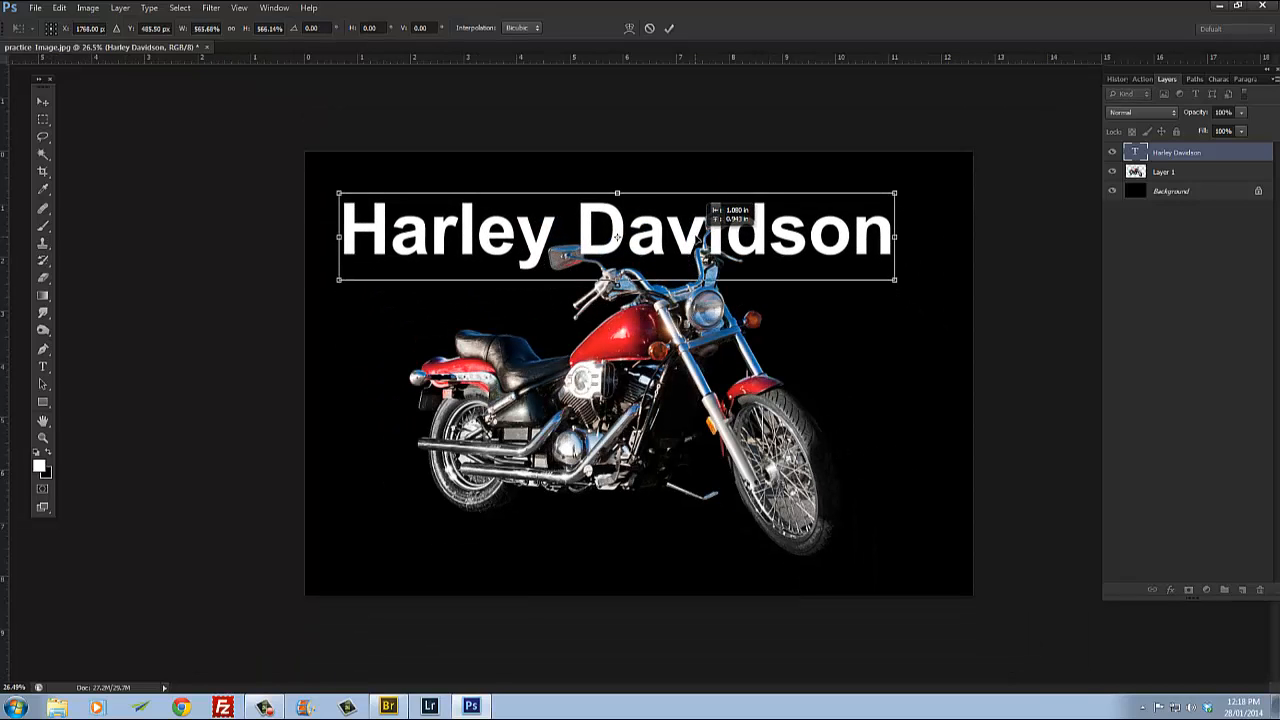
drag(897, 284, 954, 311)
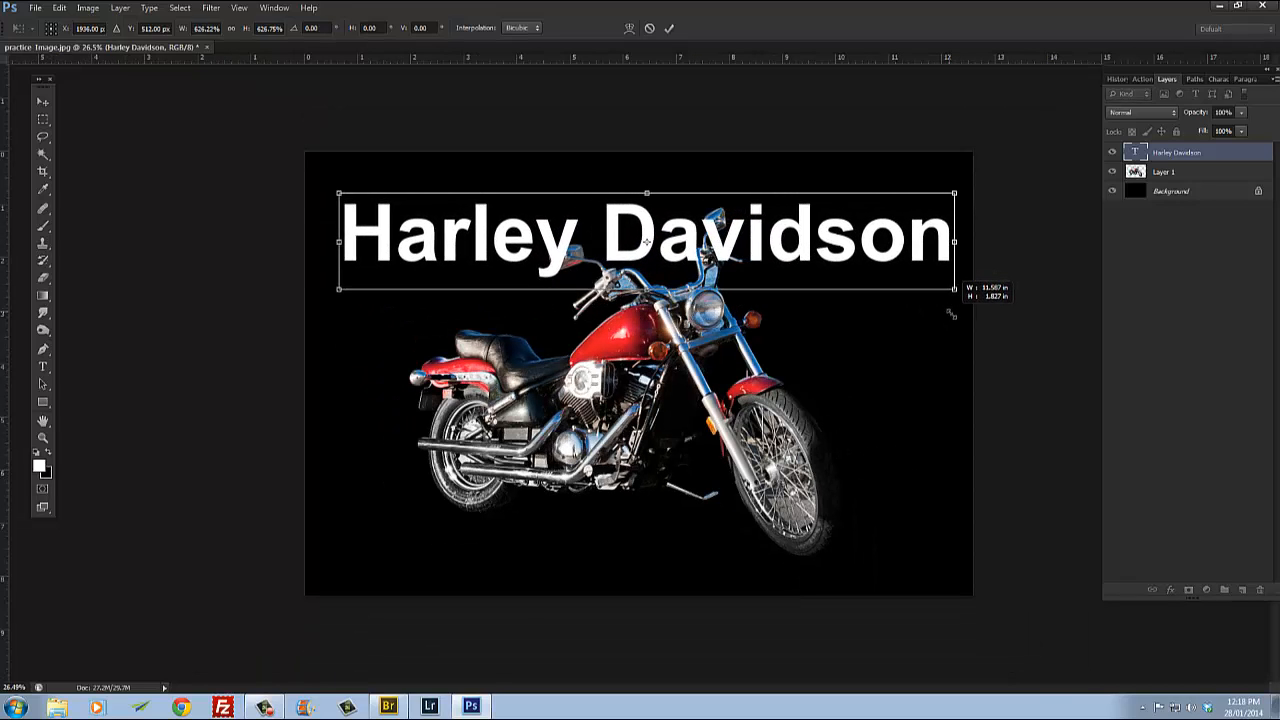
key(Return)
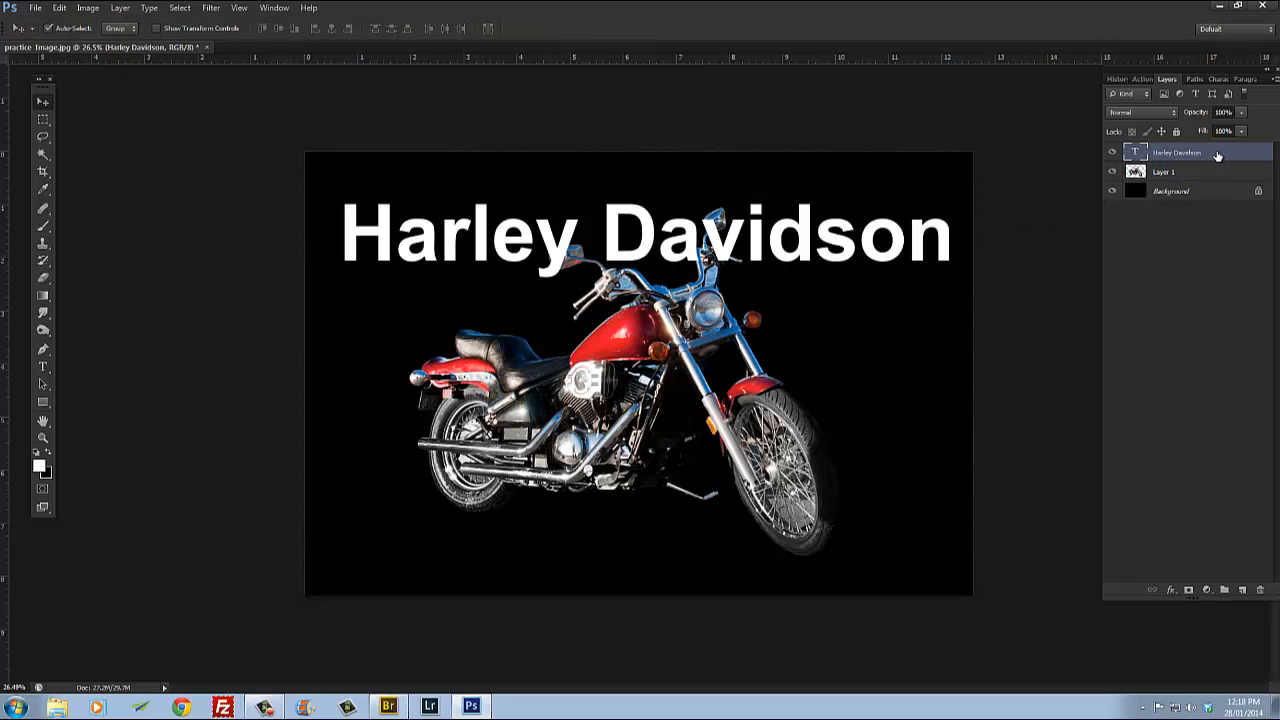
Step: Move the text layer beneath the motorcycle layer and shift the motorcycle up to overlap the text
drag(1217, 155, 1212, 178)
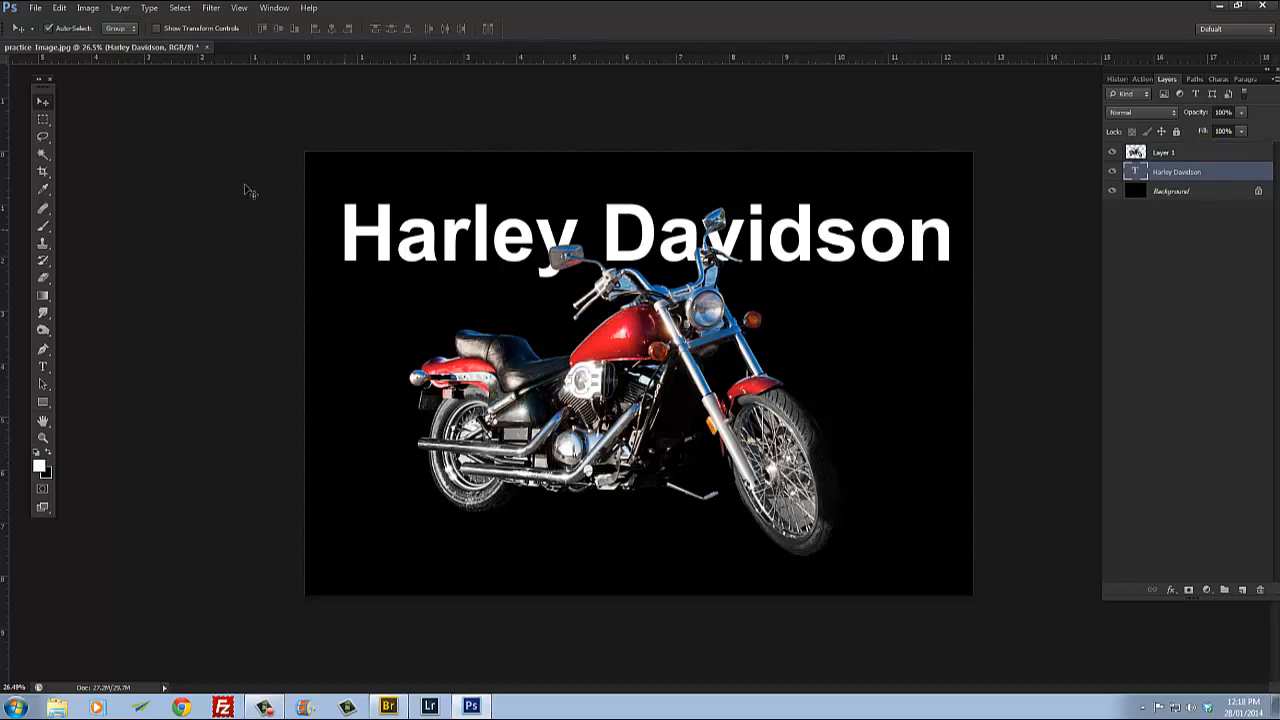
mouse_move(548, 235)
mouse_down()
mouse_move(547, 345)
mouse_move(548, 266)
mouse_move(547, 340)
mouse_move(541, 352)
mouse_move(533, 338)
mouse_move(511, 348)
mouse_move(545, 253)
mouse_move(521, 250)
mouse_move(524, 283)
mouse_move(544, 226)
mouse_up()
mouse_move(634, 330)
mouse_down()
mouse_move(632, 318)
mouse_move(647, 320)
mouse_up()
click(491, 264)
click(606, 403)
drag(806, 258, 806, 241)
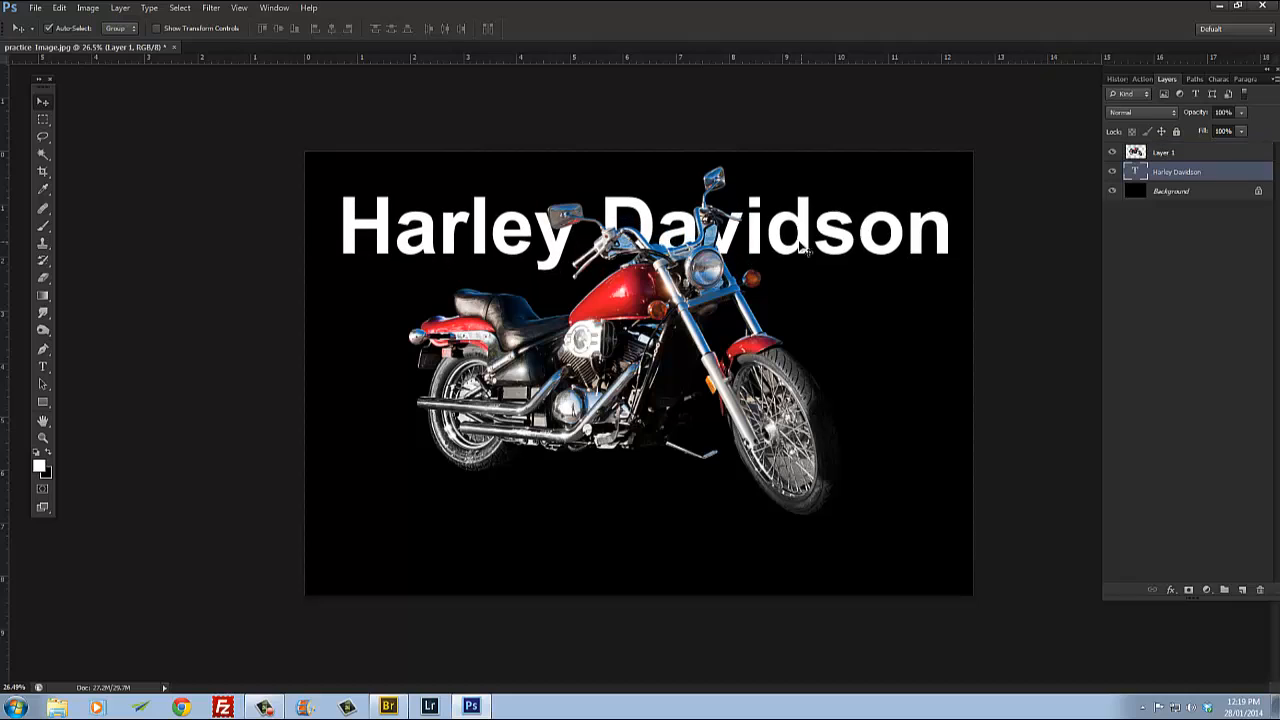
drag(705, 275, 636, 299)
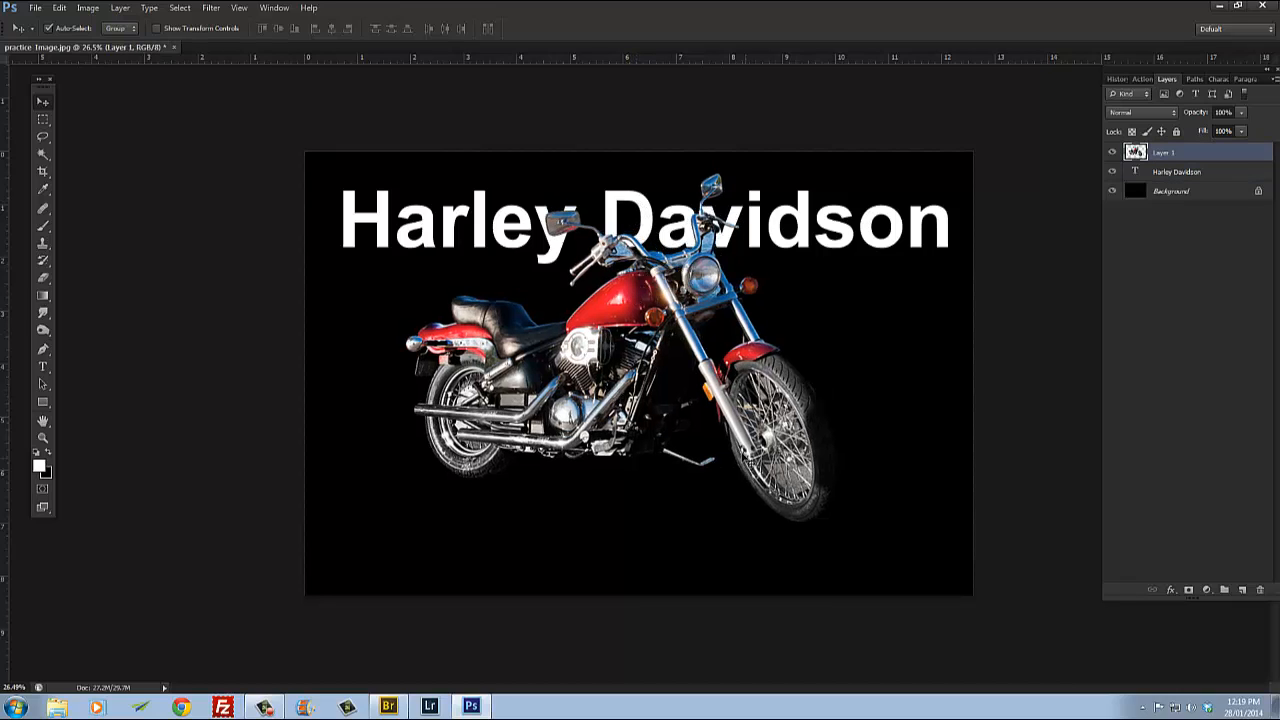
Step: Rotate the motorcycle very slightly with Free Transform
key(ctrl+t)
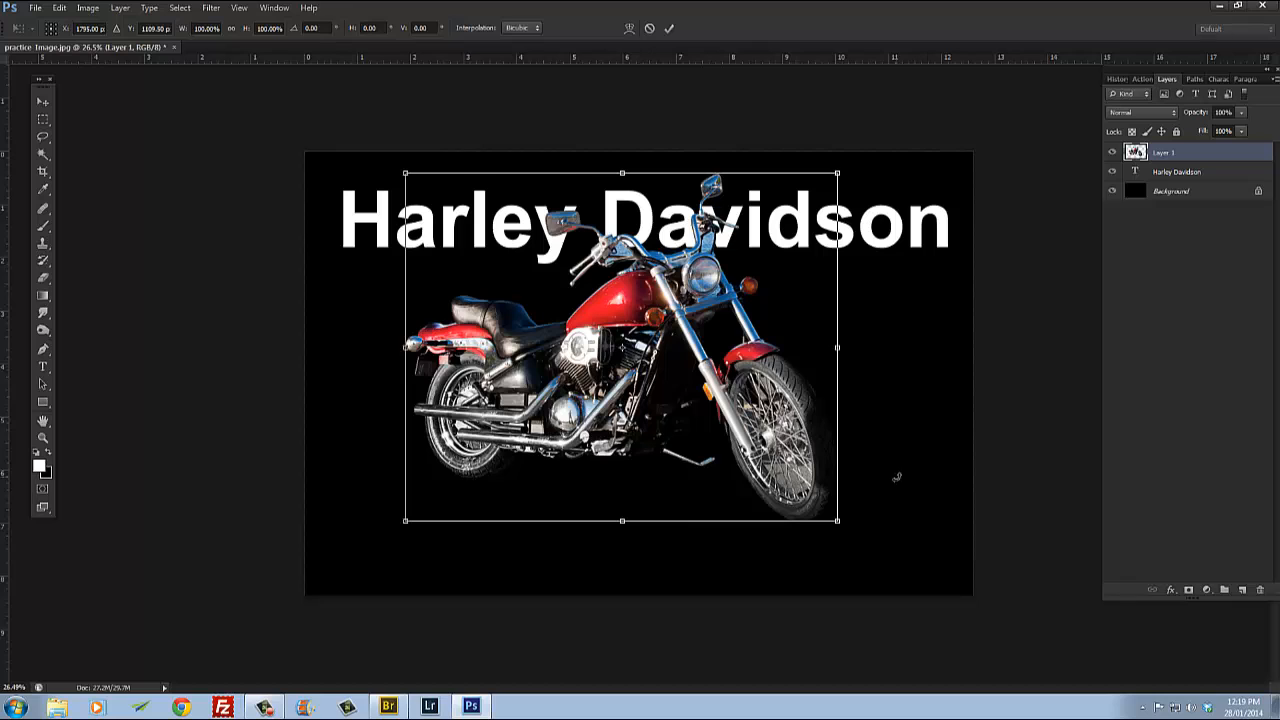
mouse_move(897, 477)
mouse_down()
mouse_move(894, 449)
mouse_move(895, 475)
mouse_up()
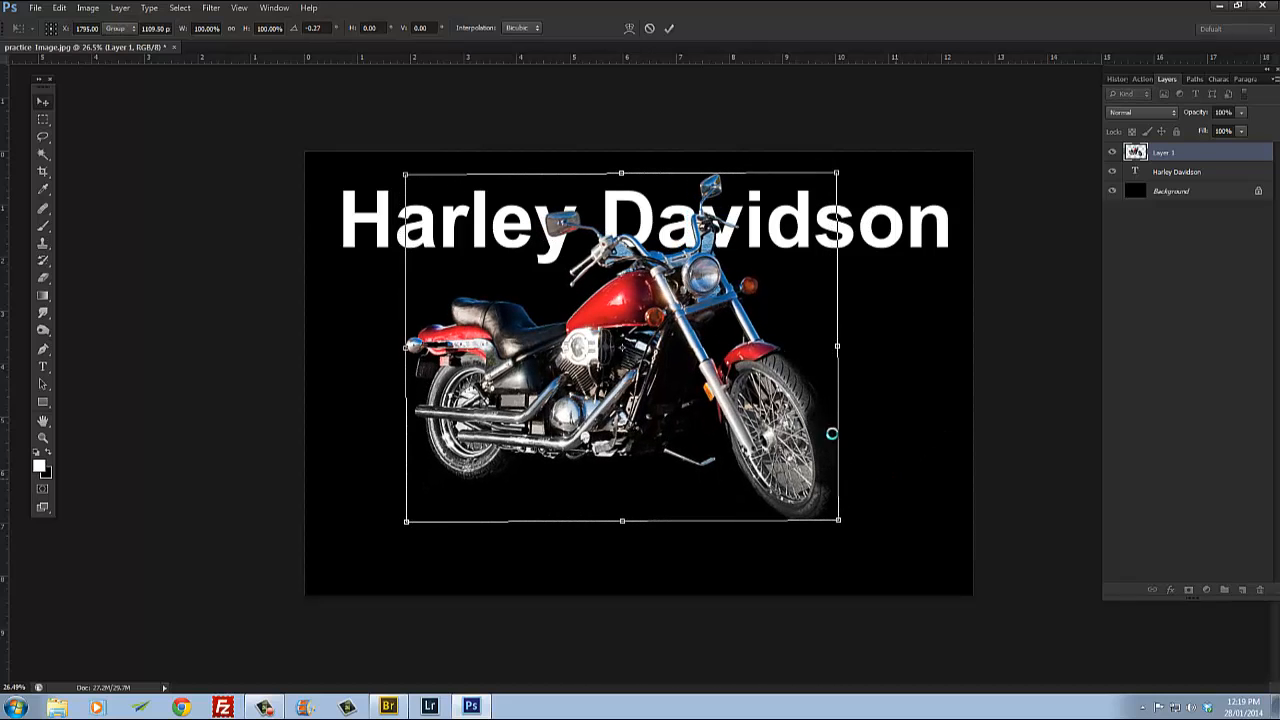
key(Return)
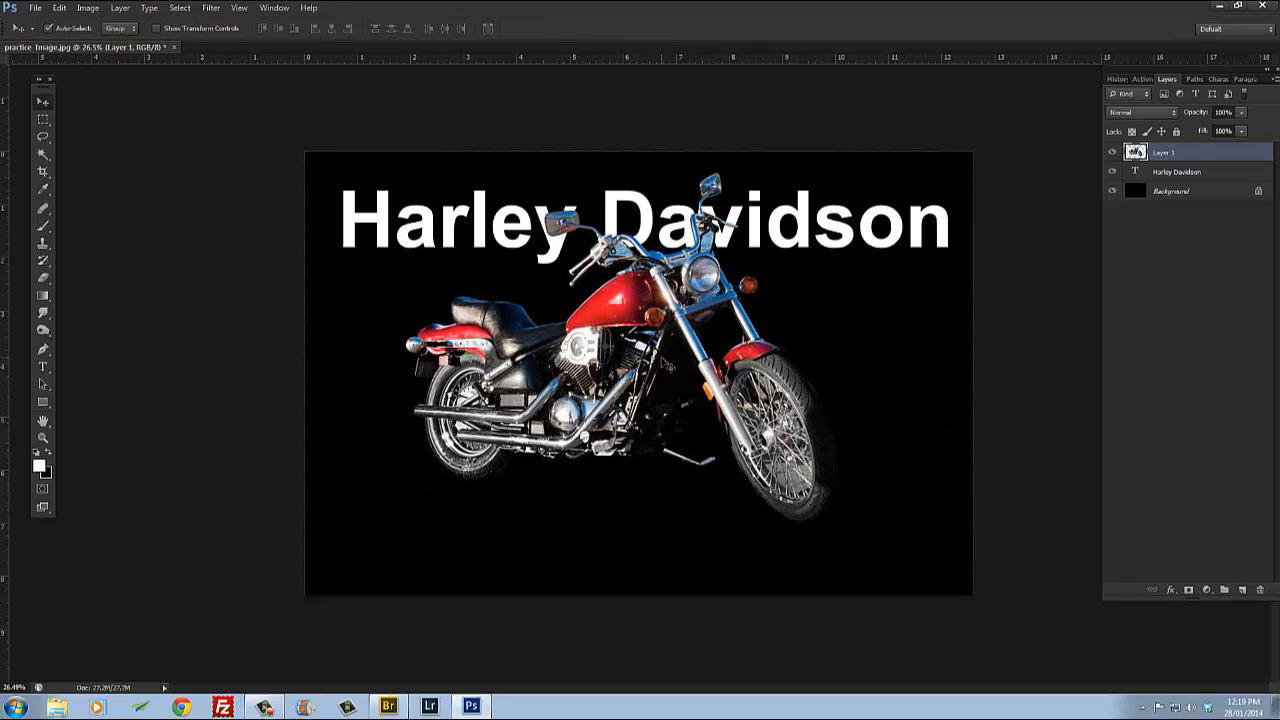
Step: Duplicate the motorcycle layer, then flip the copy vertically and rotate it beneath the bike as a reflection
key(ctrl+j)
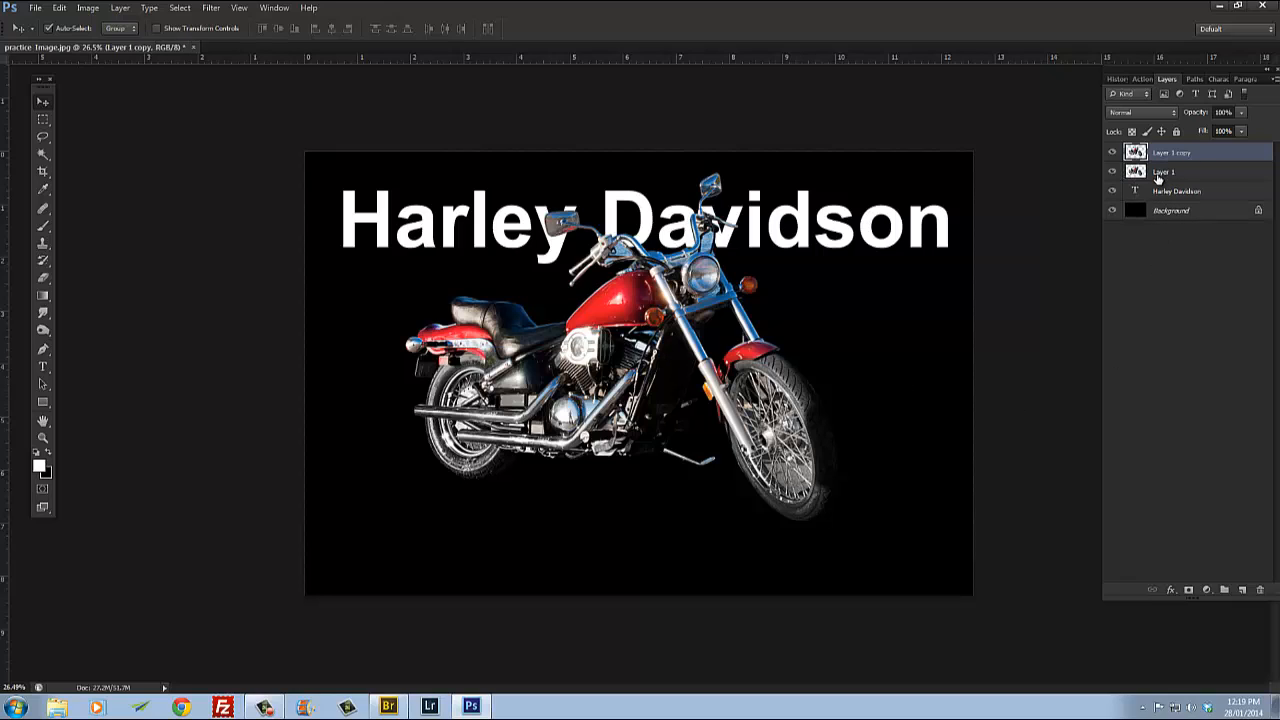
key(ctrl+t)
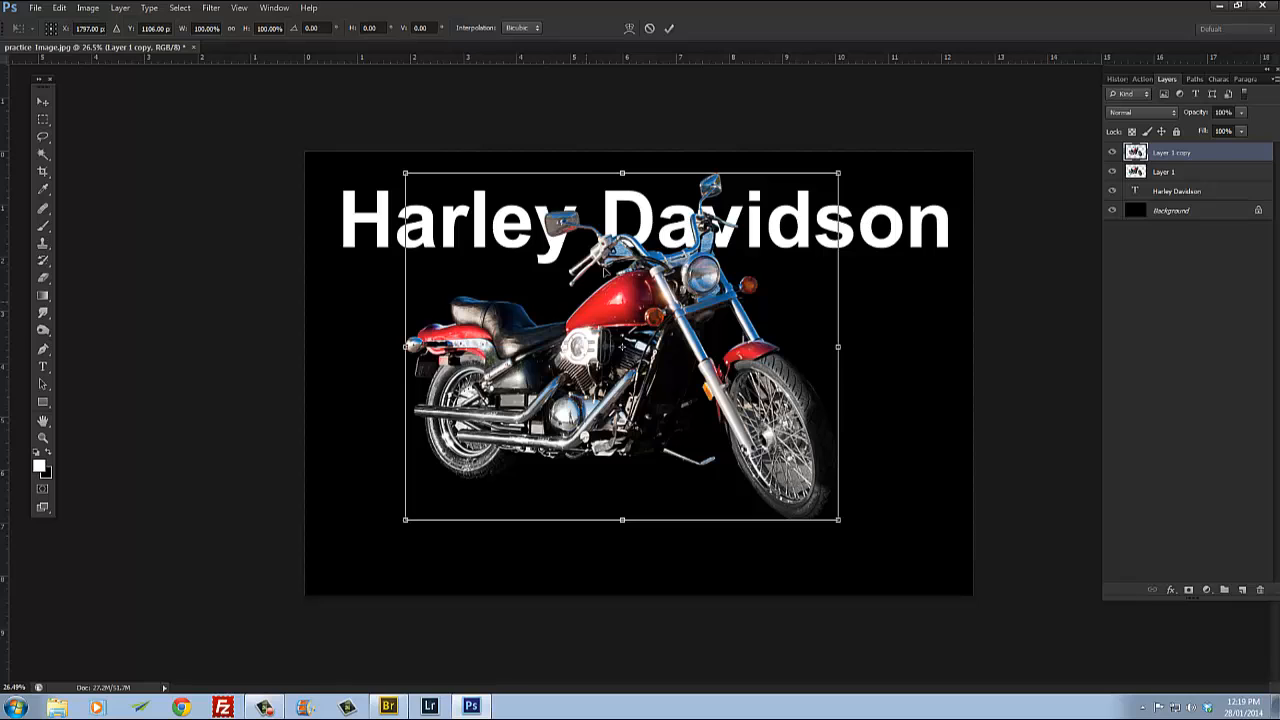
drag(622, 173, 620, 690)
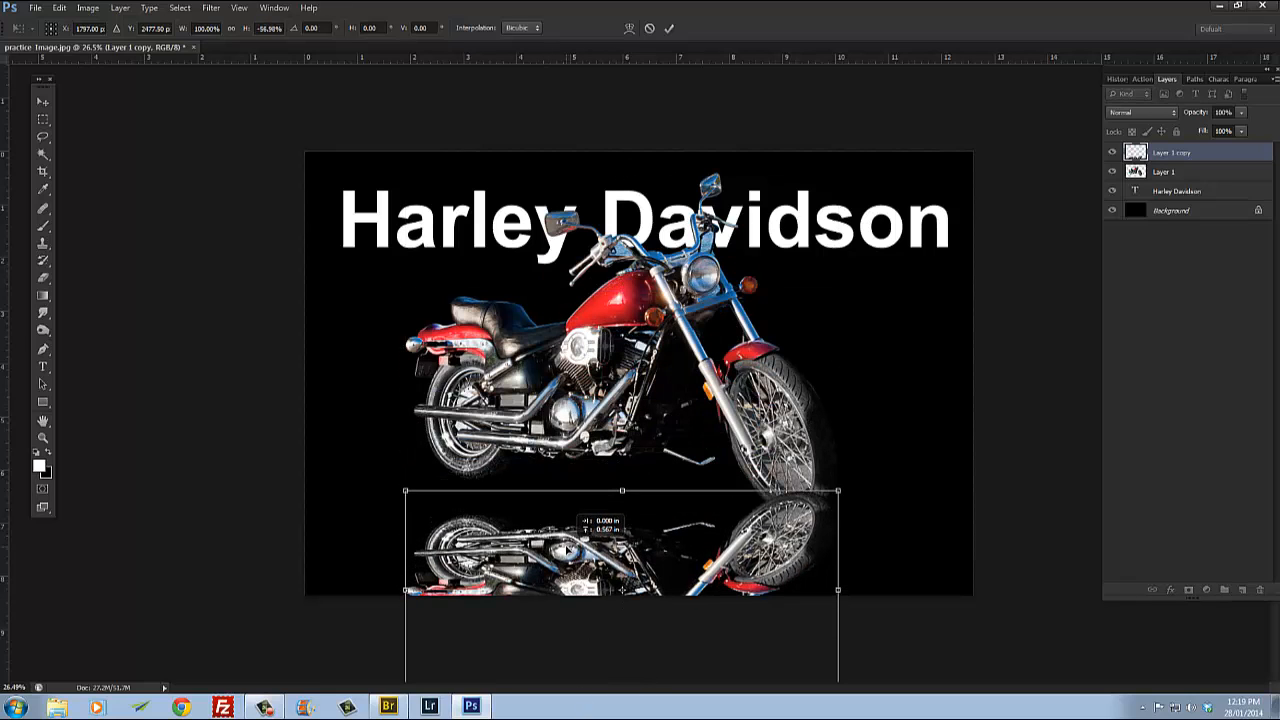
drag(900, 443, 896, 494)
drag(622, 590, 609, 581)
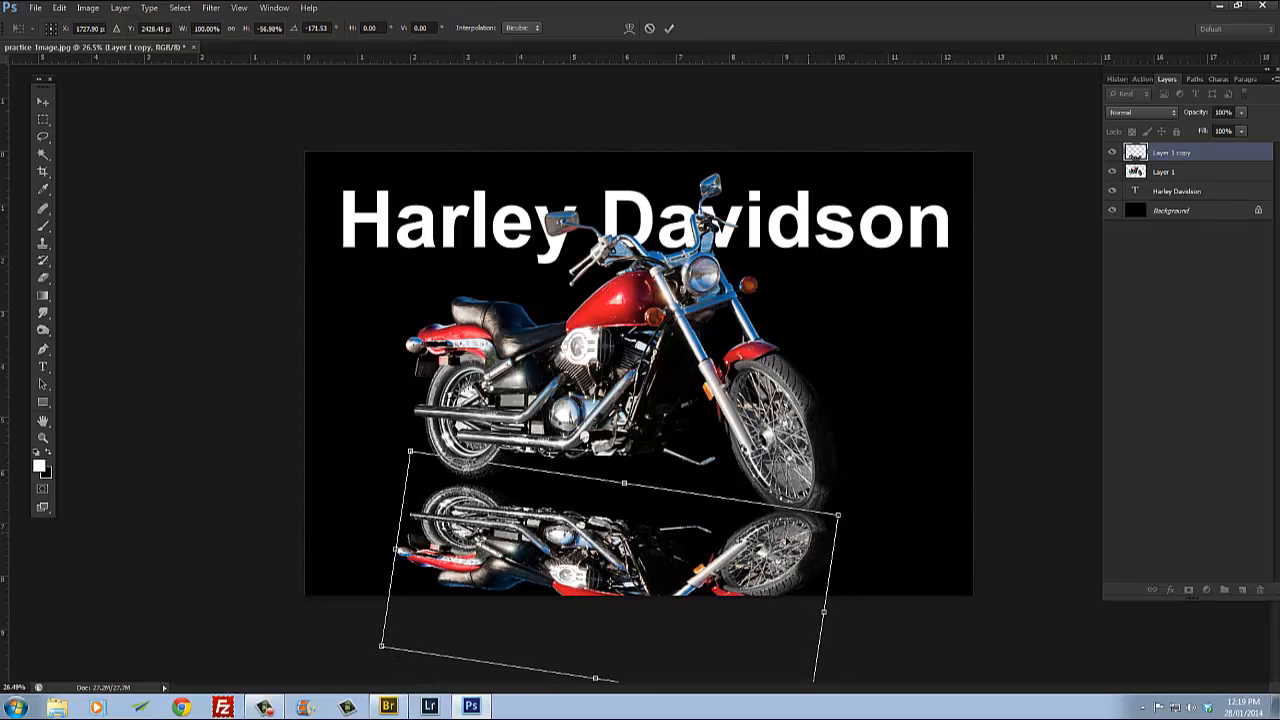
key(ctrl+minus)
drag(614, 546, 609, 585)
drag(781, 563, 789, 566)
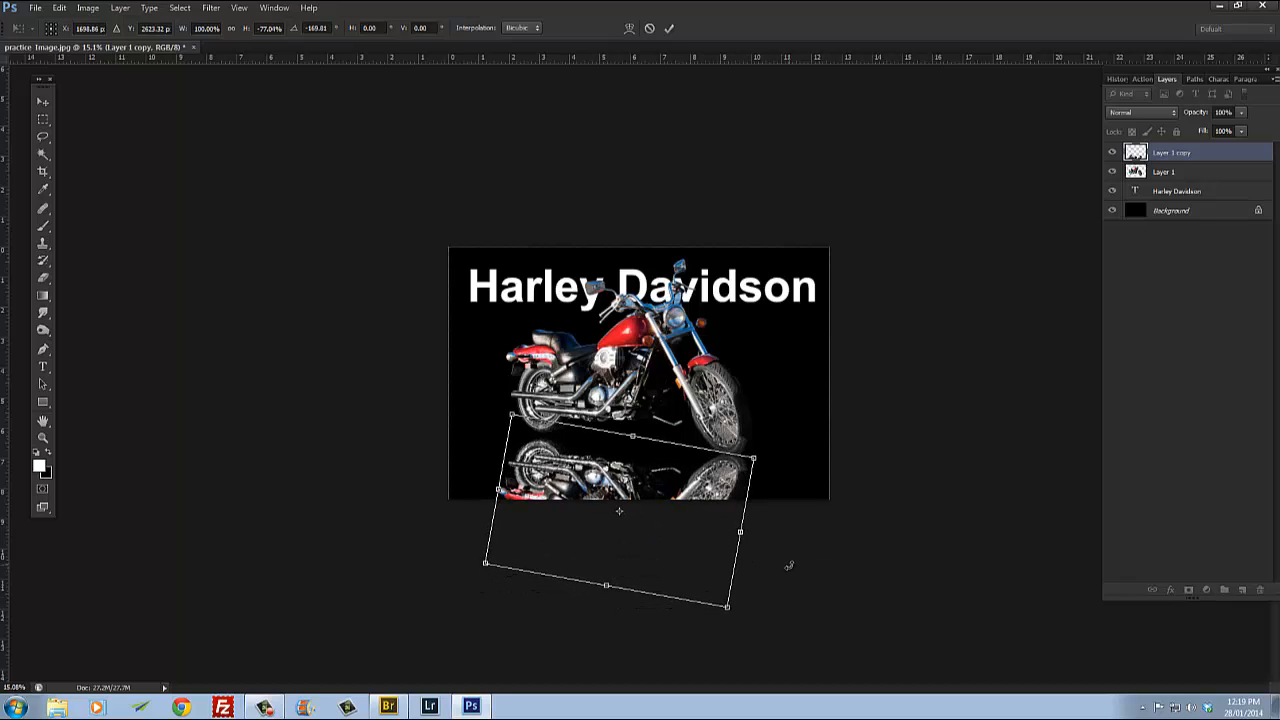
mouse_move(791, 503)
mouse_down()
mouse_move(792, 452)
mouse_move(797, 507)
mouse_up()
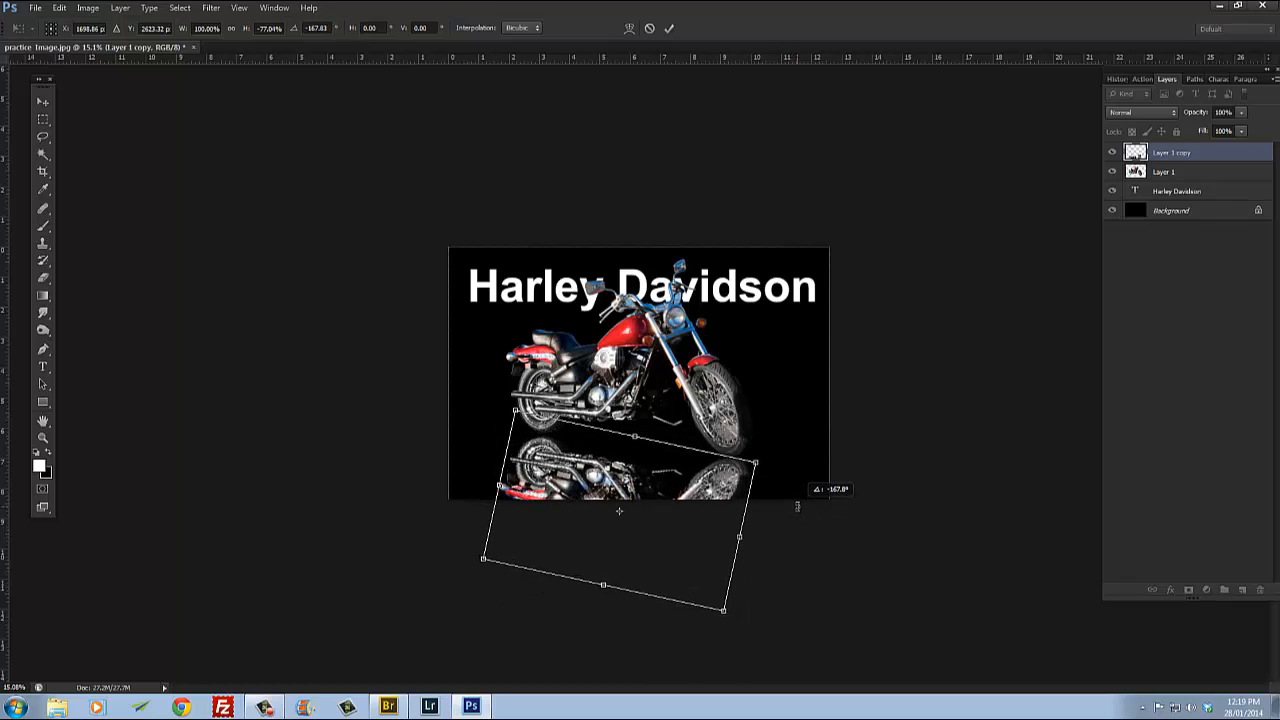
drag(723, 486, 720, 486)
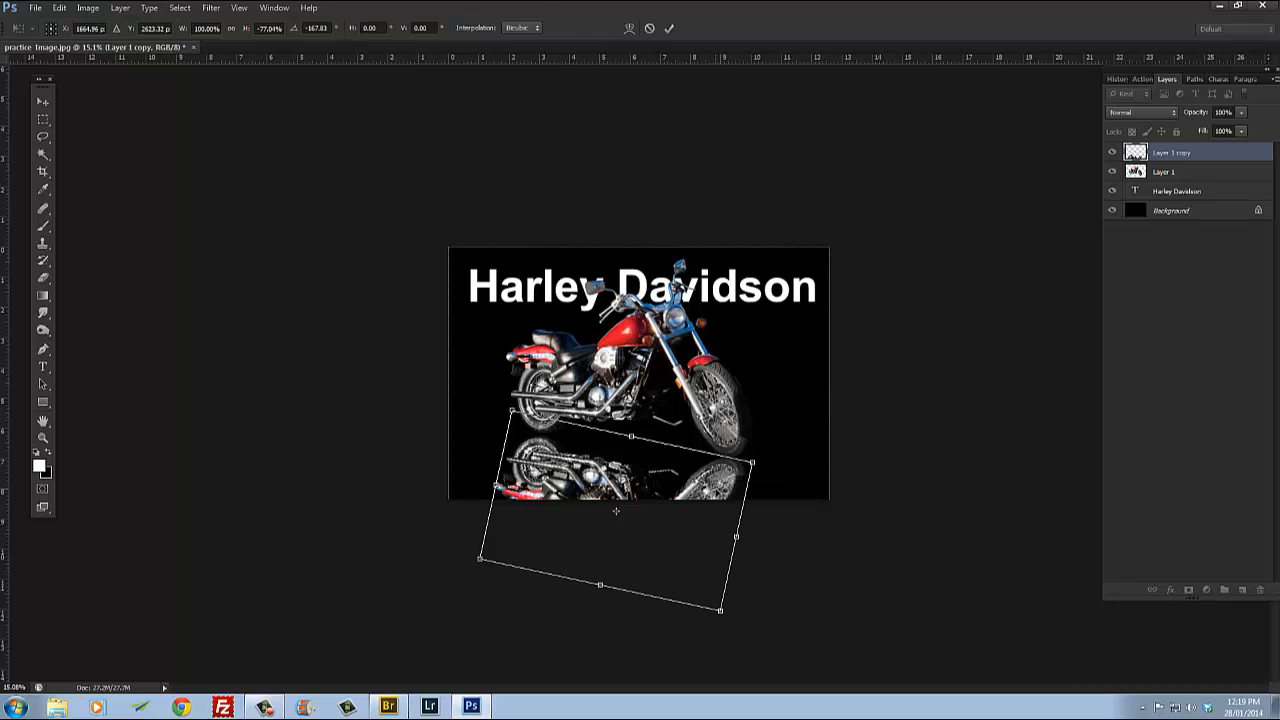
key(Return)
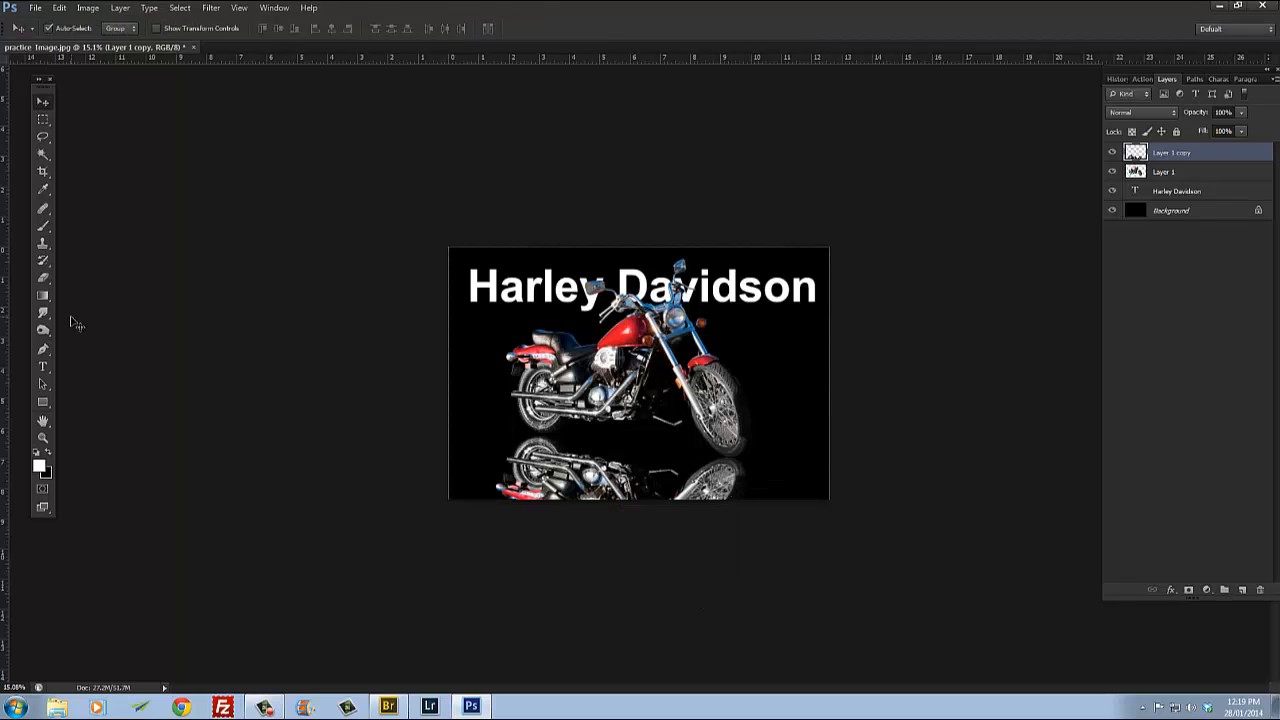
Step: Set up the Eraser with a soft brush at 39% opacity
click(43, 277)
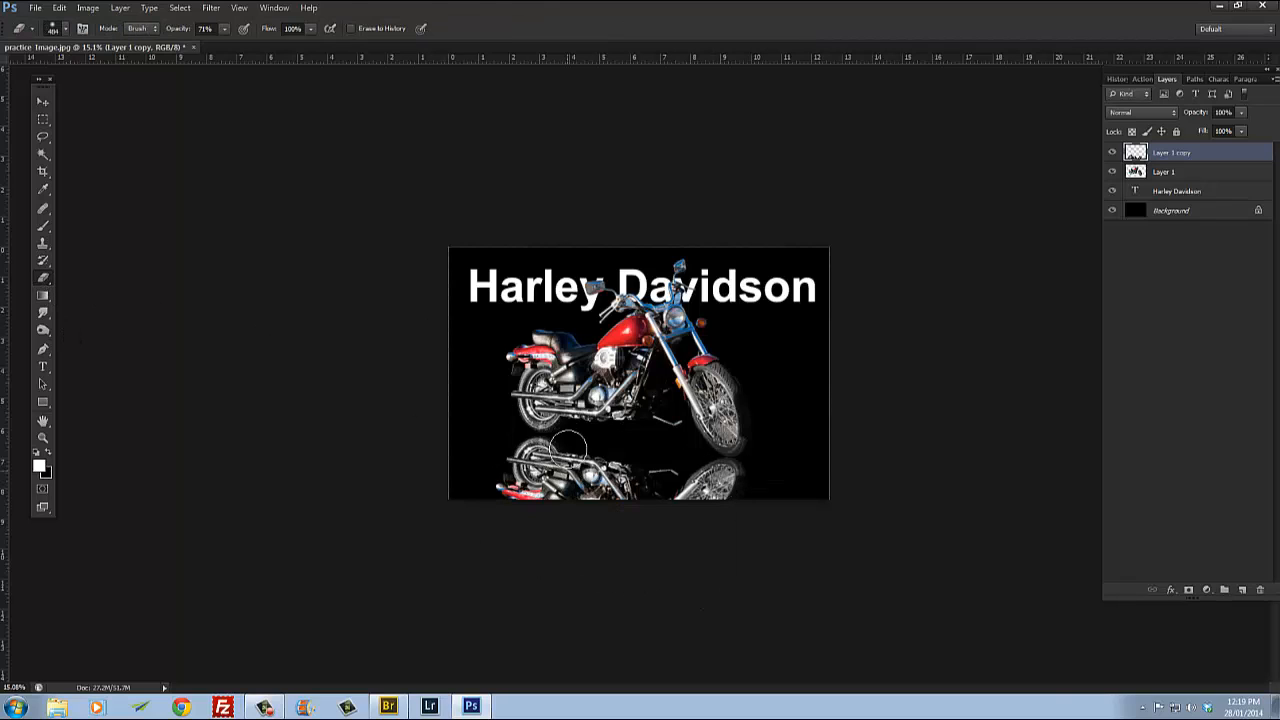
right_click(585, 395)
drag(716, 346, 724, 346)
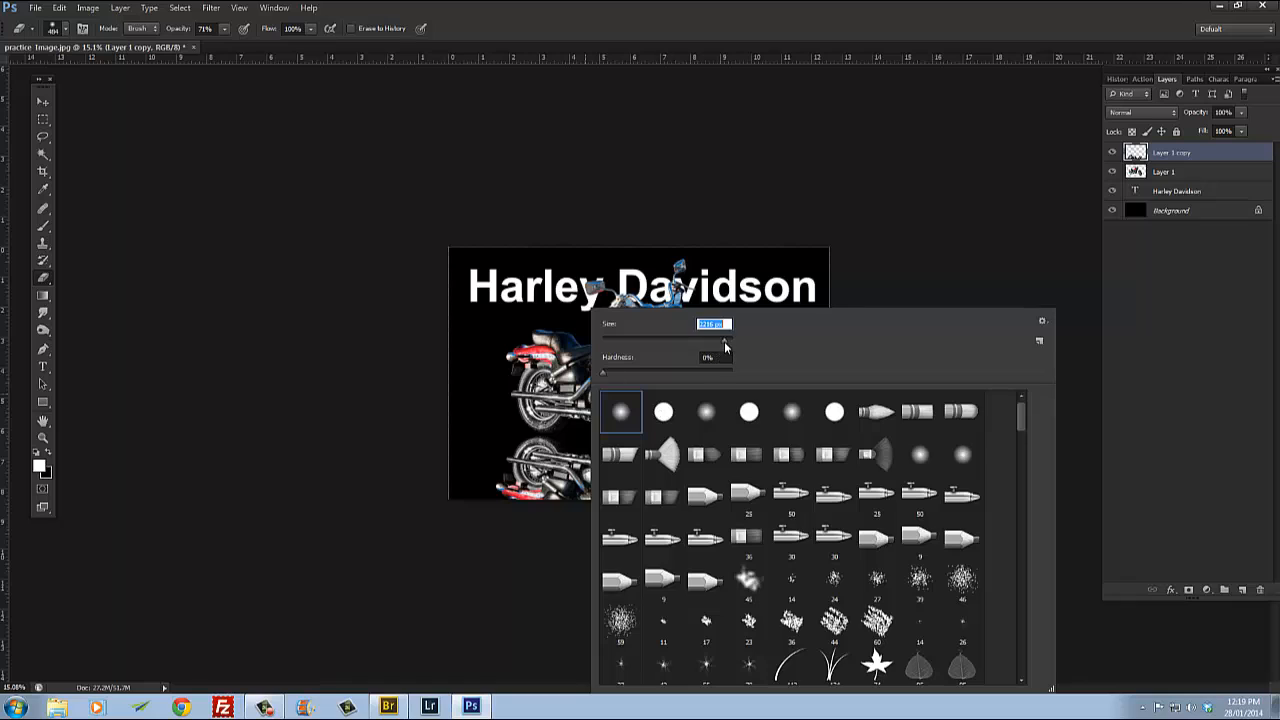
click(226, 30)
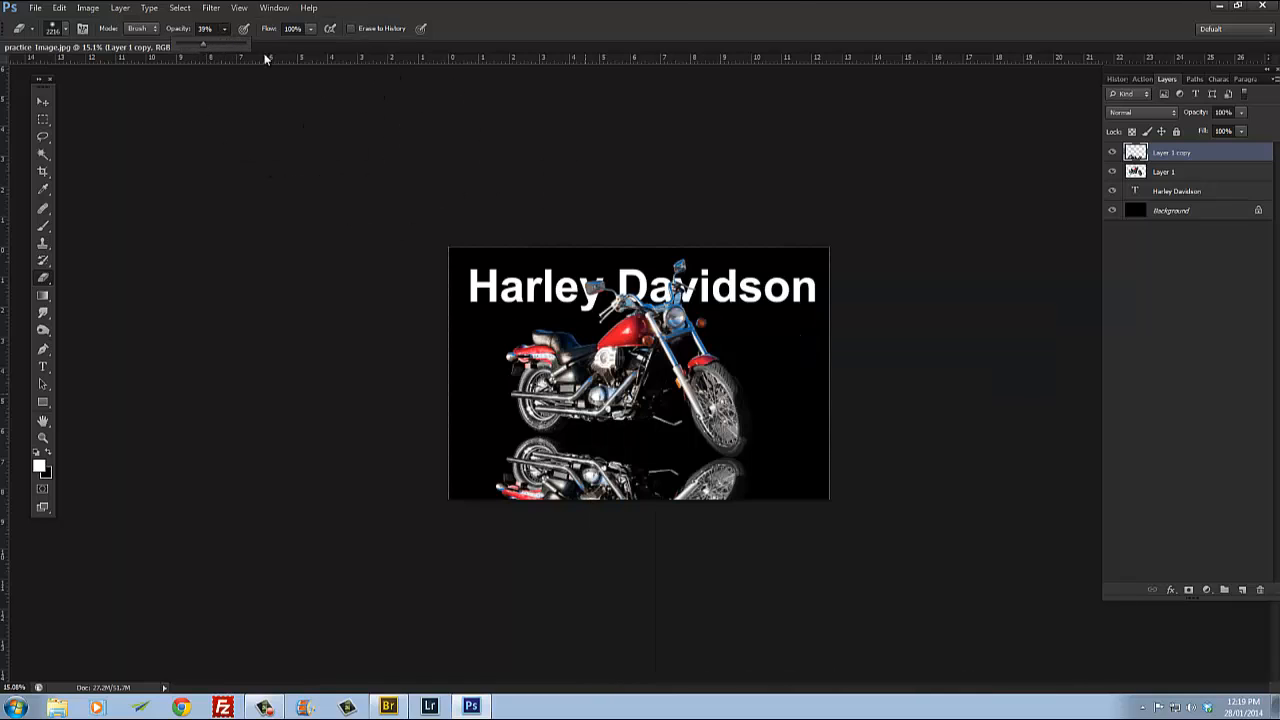
Step: Toggle the visibility of the motorcycle layer and its reflection copy to compare them
click(1111, 156)
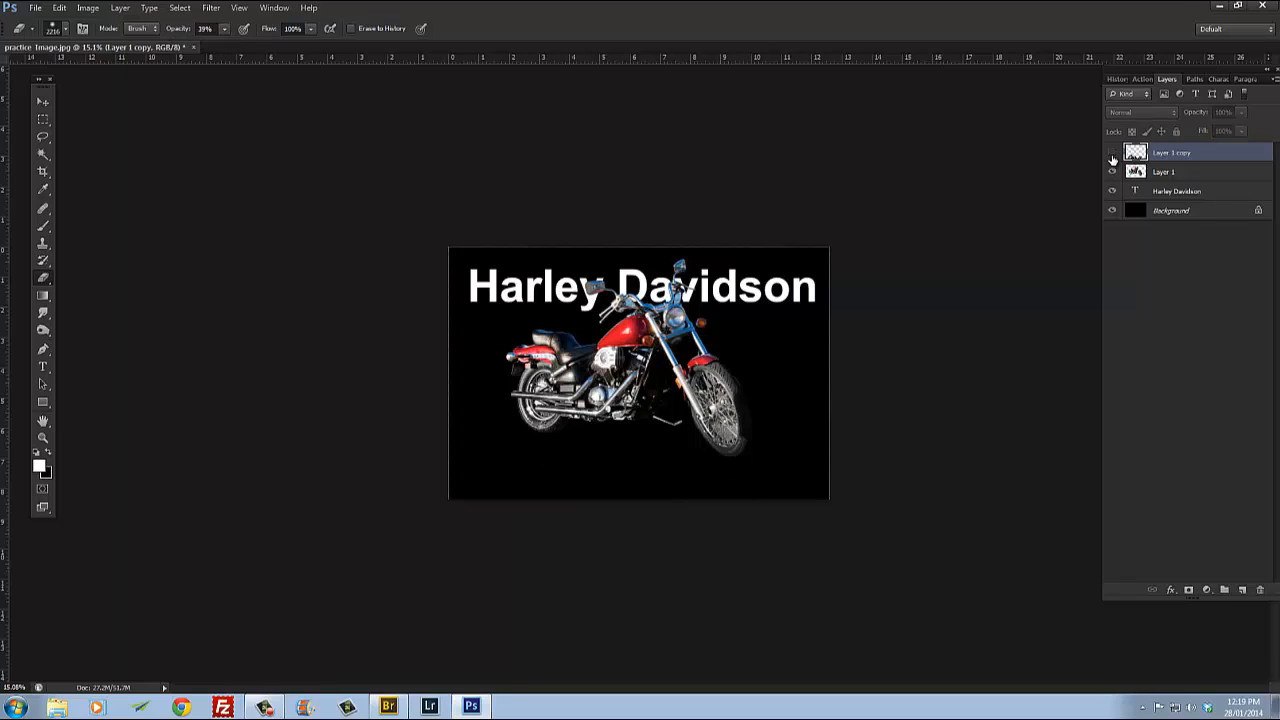
click(1112, 155)
click(1112, 173)
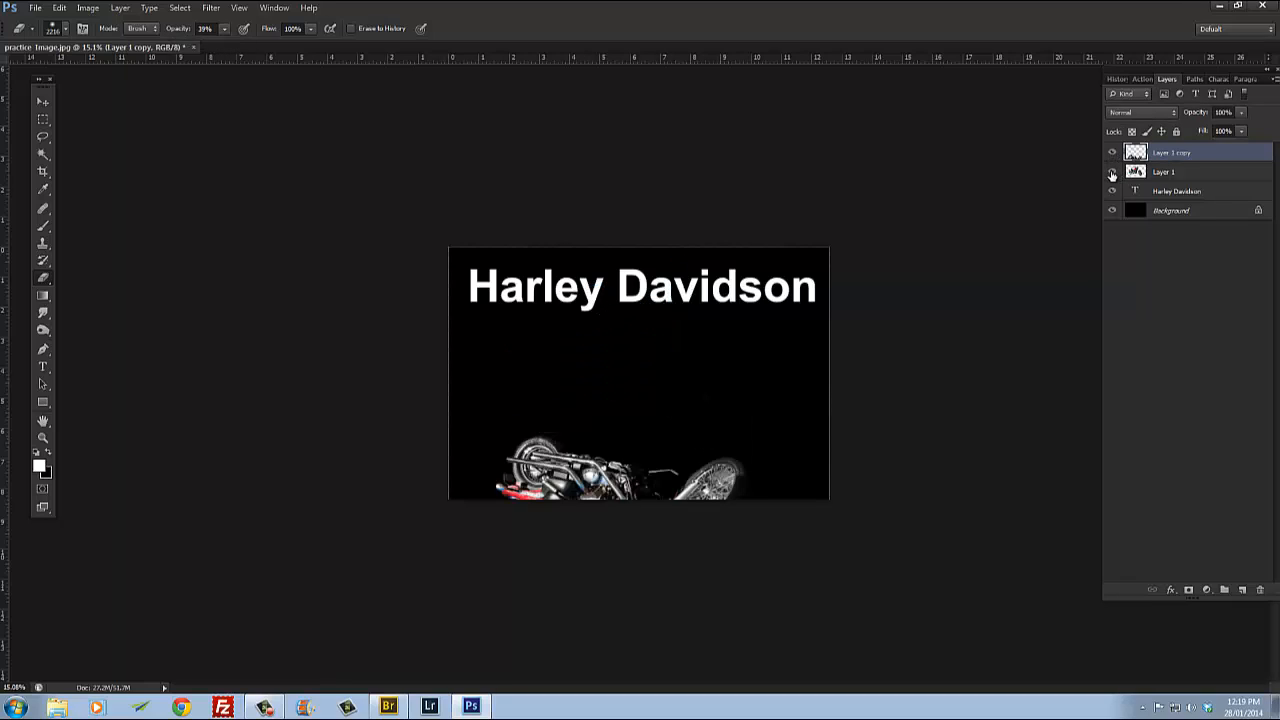
click(1112, 173)
click(1165, 178)
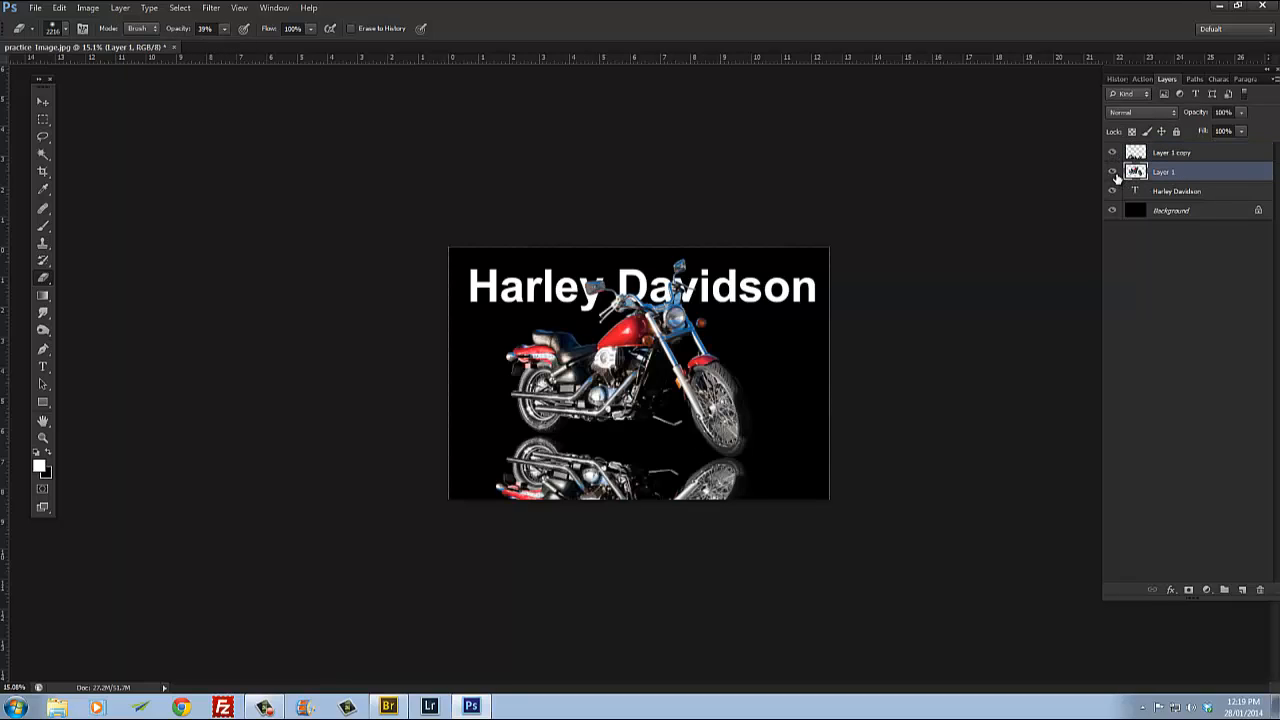
click(1112, 173)
click(1112, 173)
click(1112, 155)
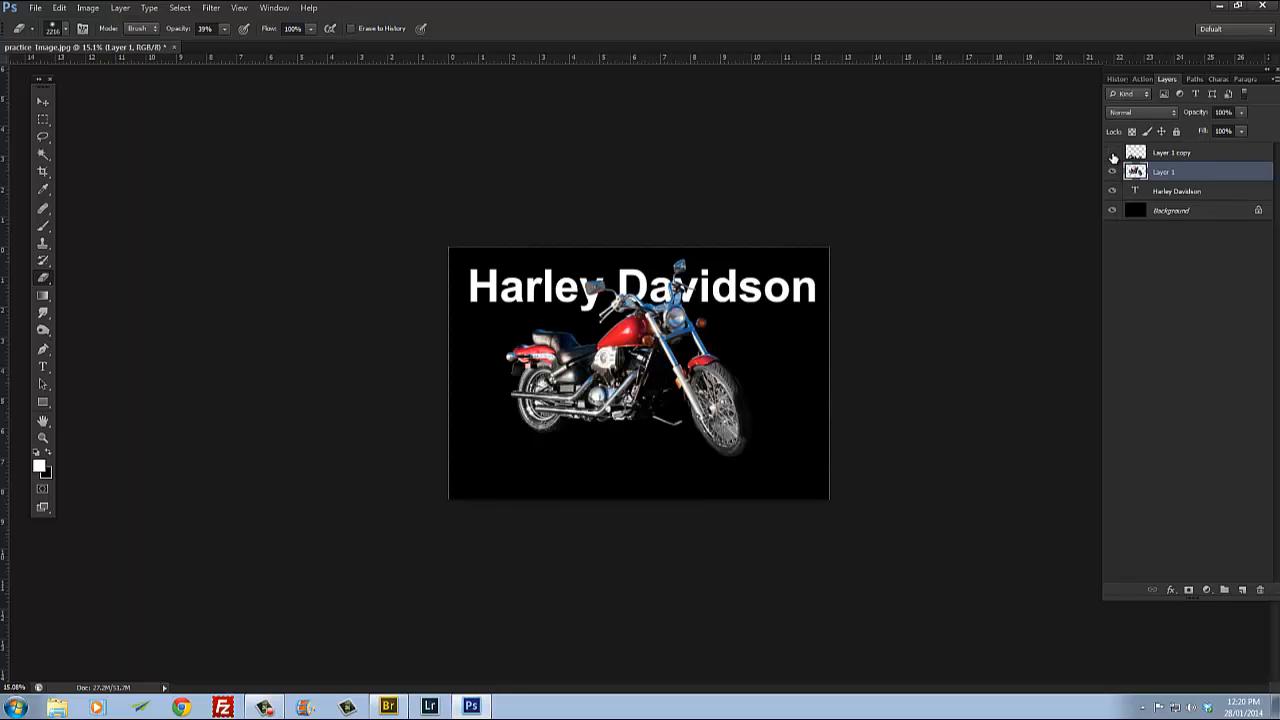
click(1112, 155)
click(1180, 154)
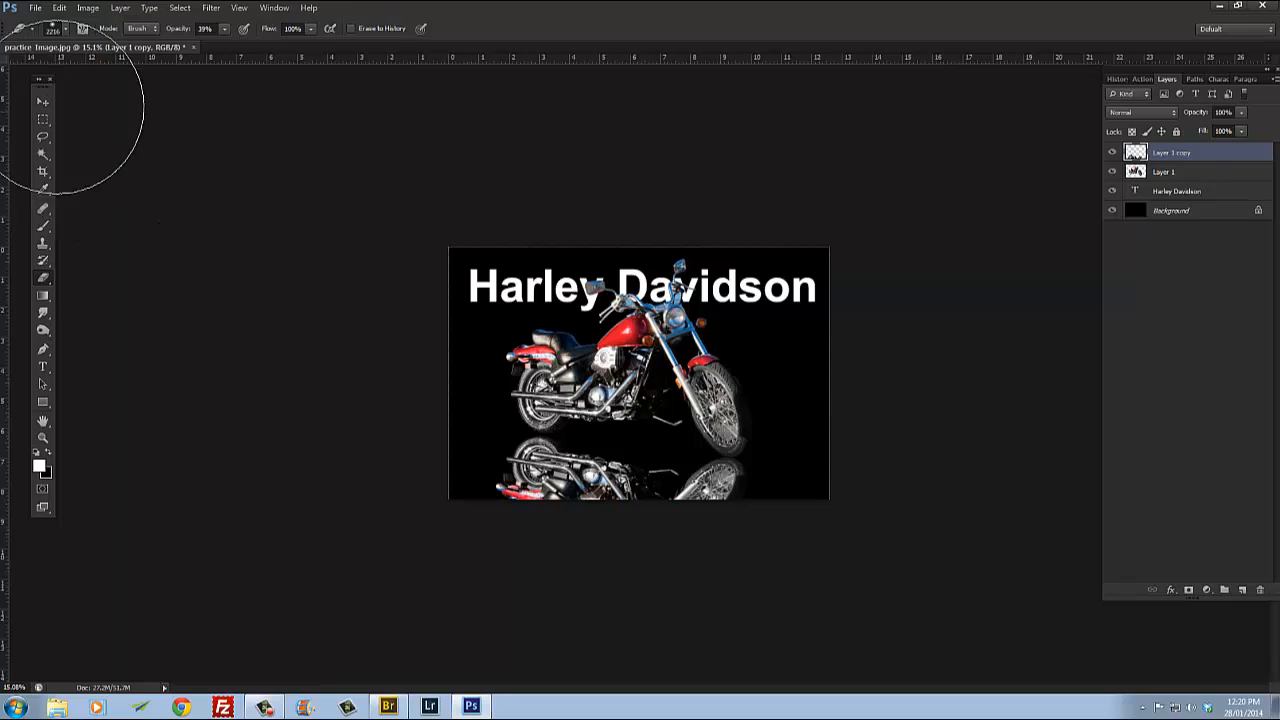
Step: Extend the canvas above and below with an unconstrained Crop to make room for the reflection
click(43, 102)
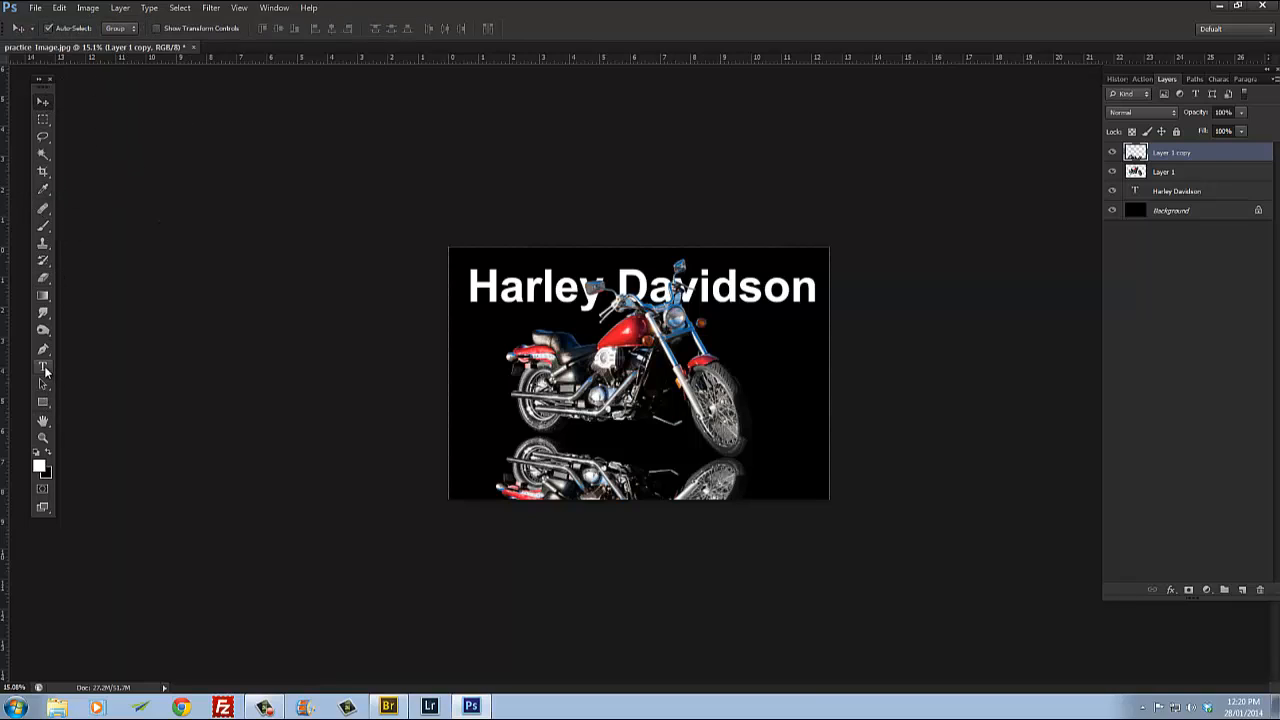
click(42, 174)
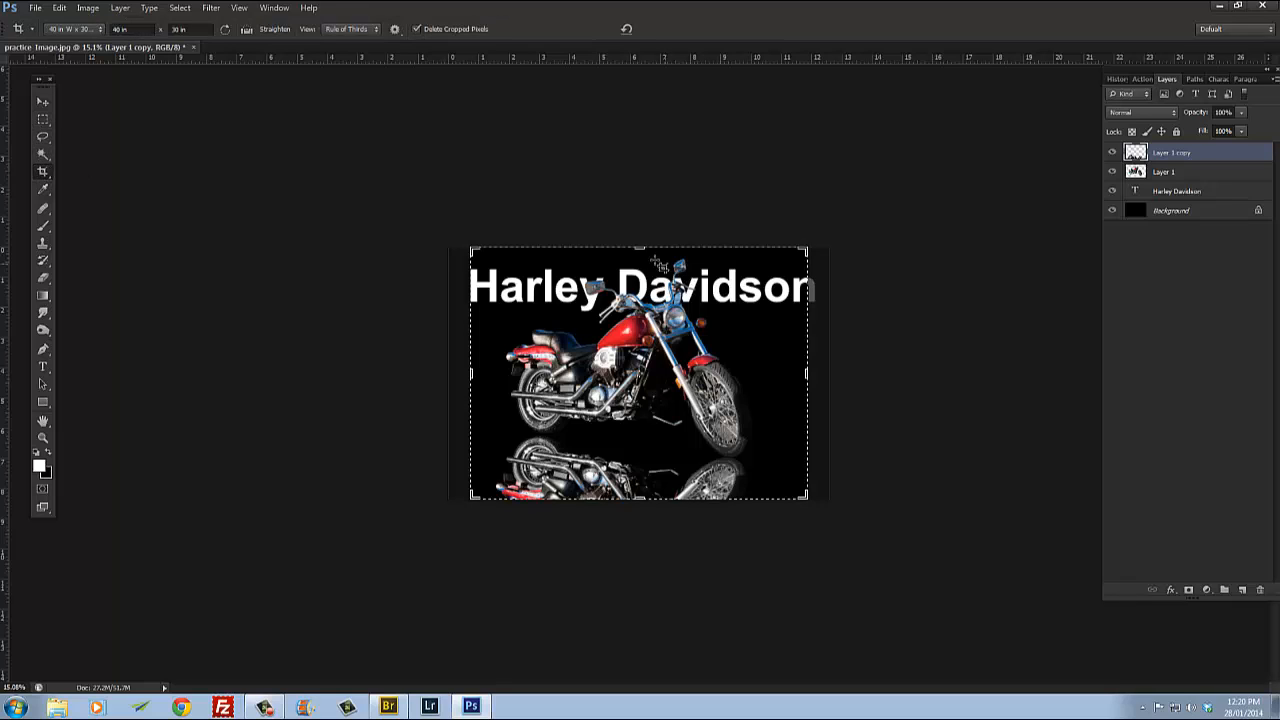
drag(642, 247, 641, 196)
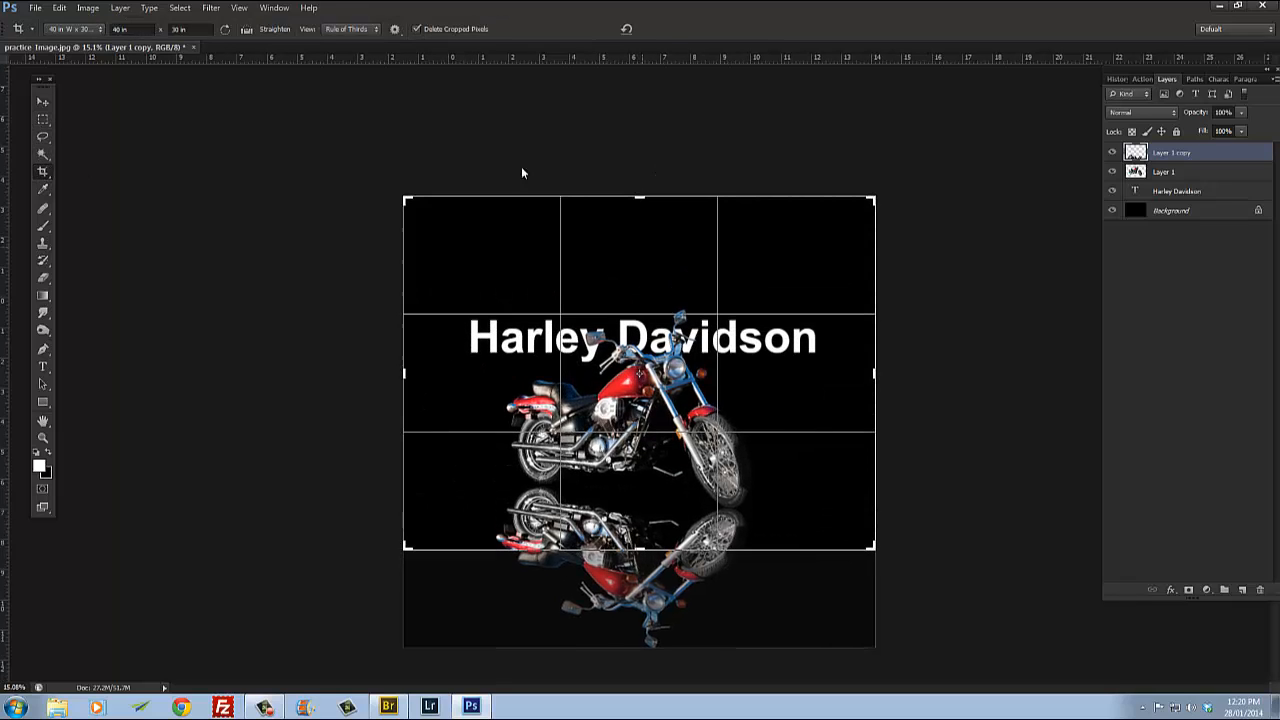
drag(132, 30, 94, 33)
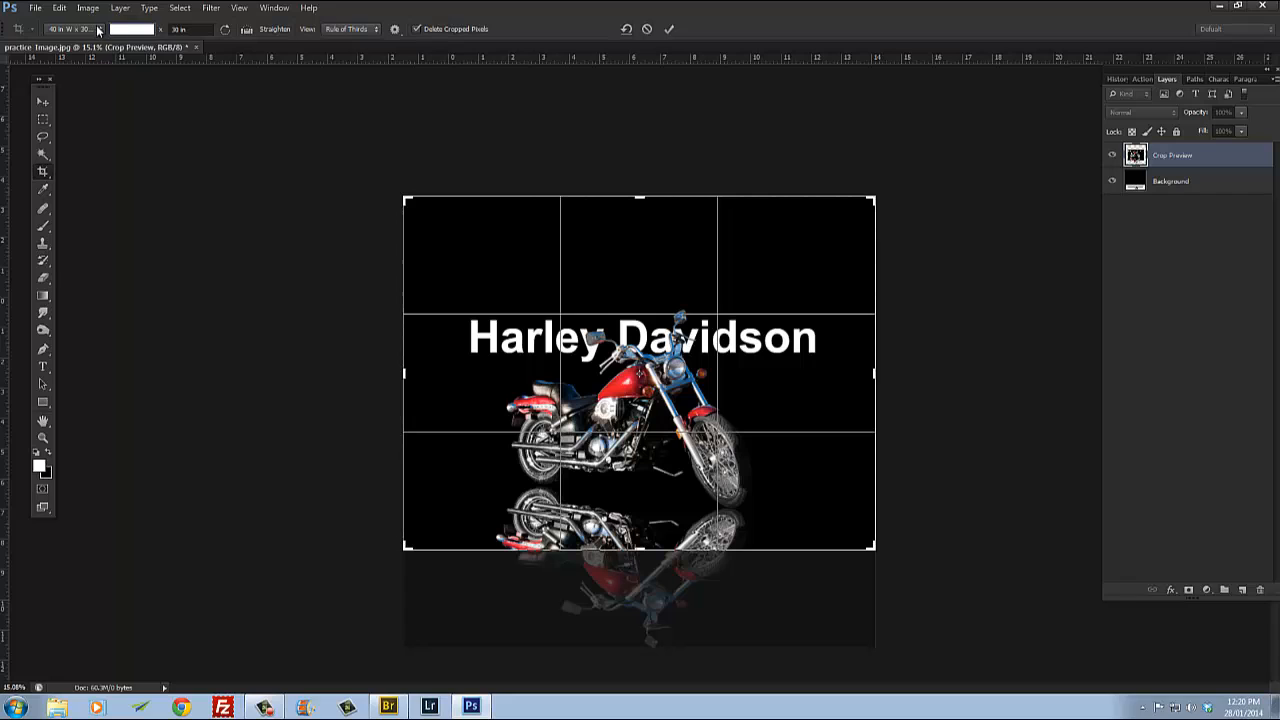
drag(190, 29, 160, 31)
key(BackSpace)
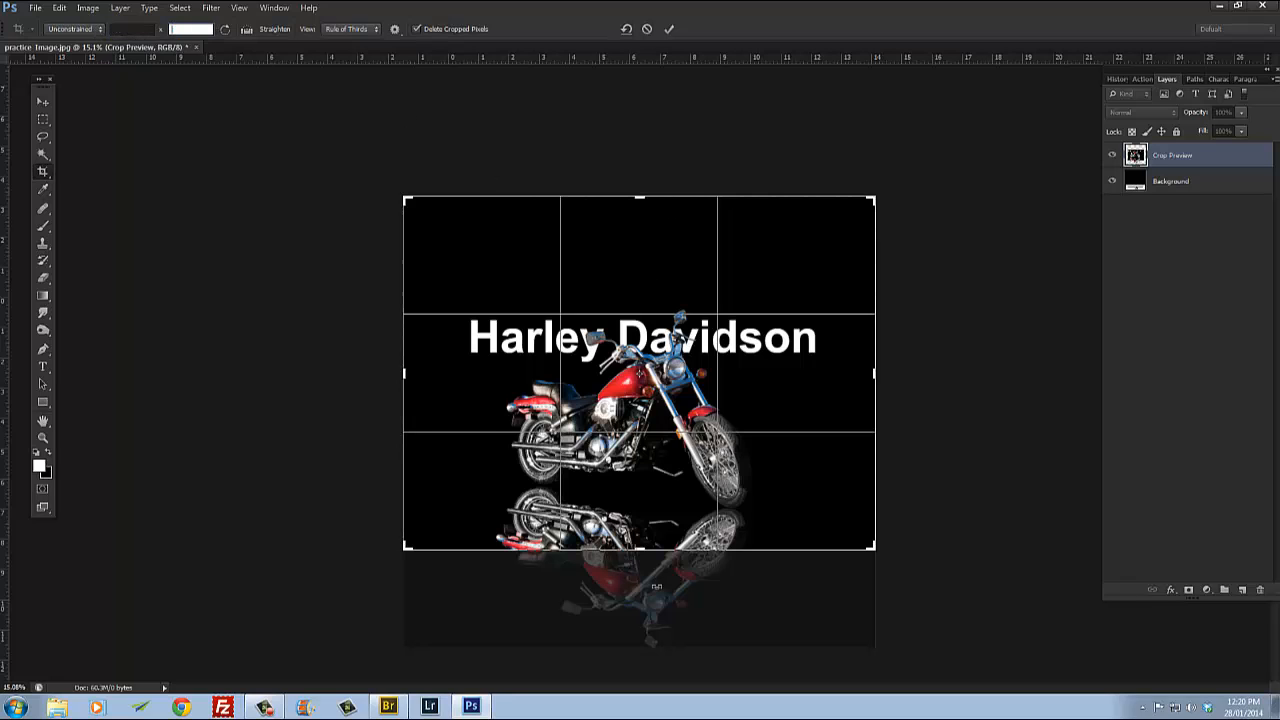
drag(643, 550, 645, 613)
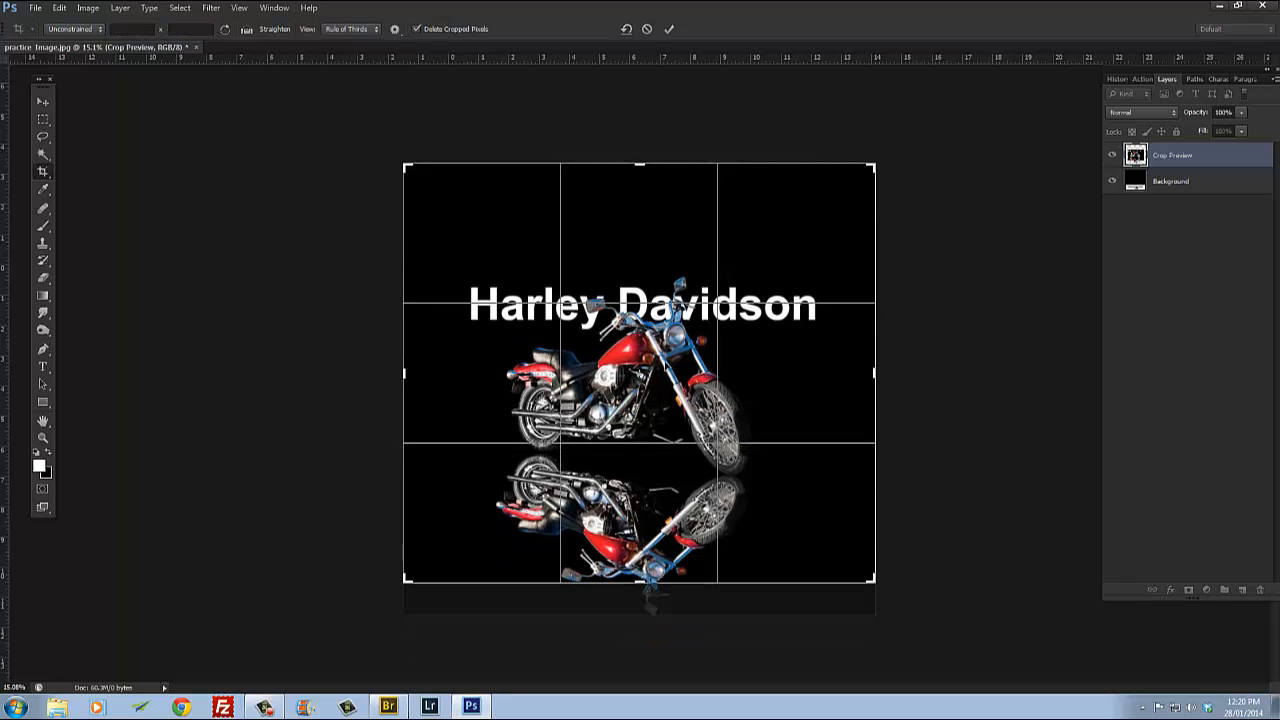
drag(640, 163, 641, 186)
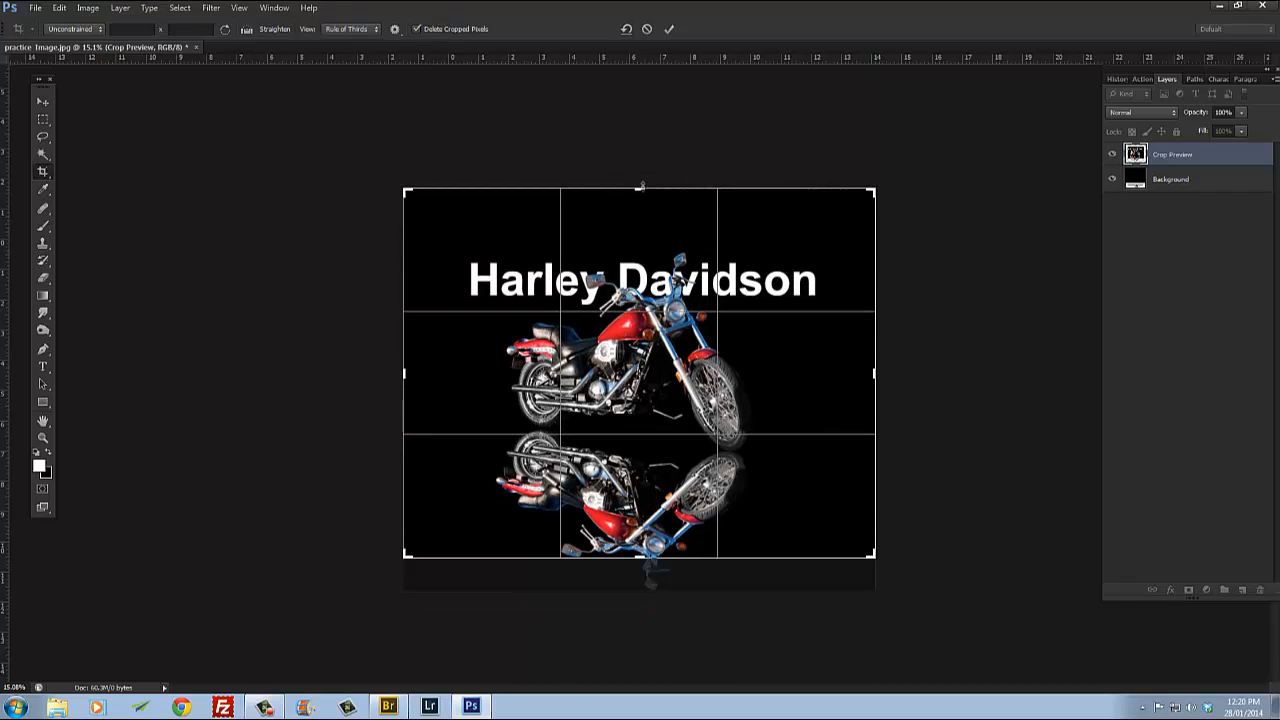
click(45, 104)
click(570, 265)
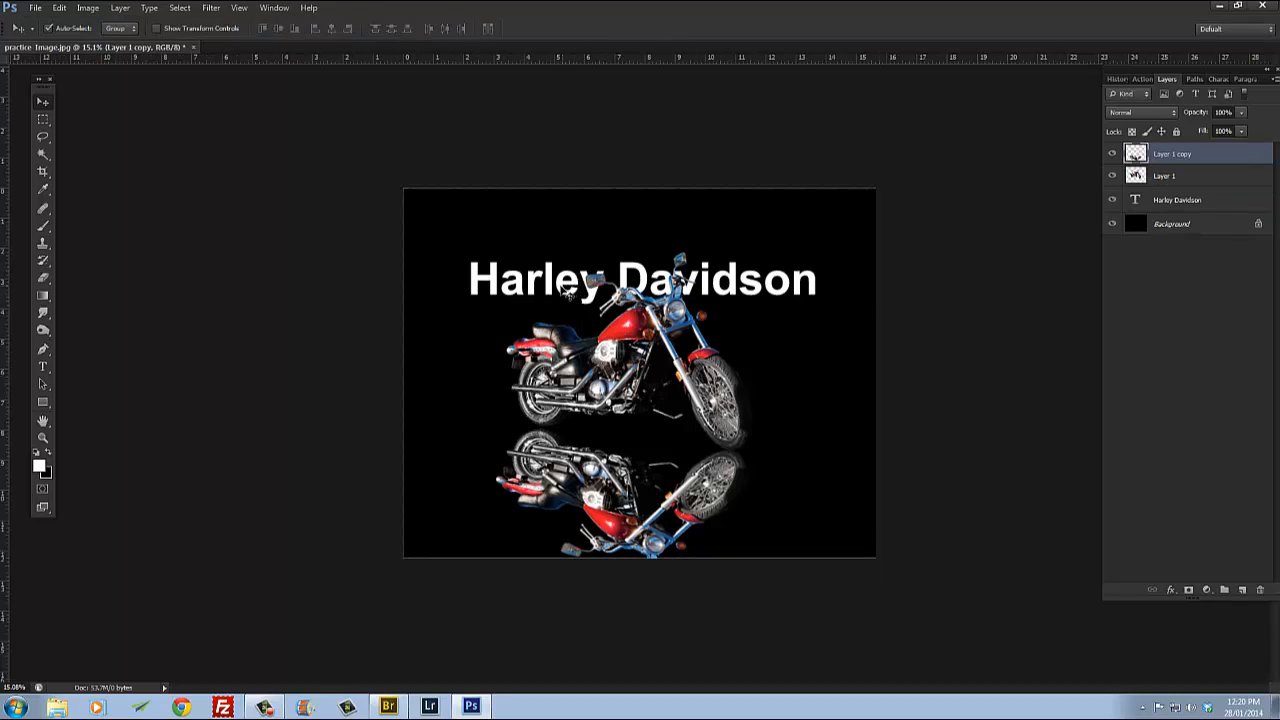
Step: Move the motorcycle and title up within the enlarged canvas
drag(558, 290, 558, 258)
click(620, 519)
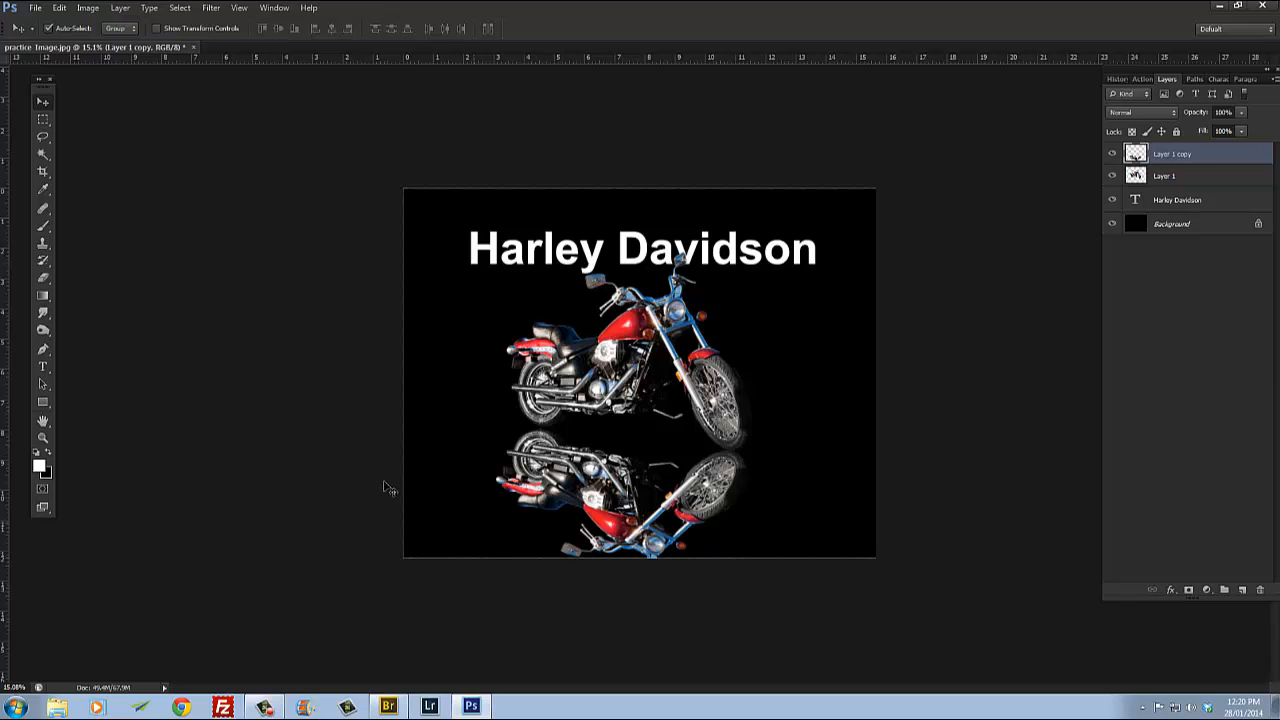
Step: Fade out the lower part of the reflection with a large soft Eraser stroke
click(43, 277)
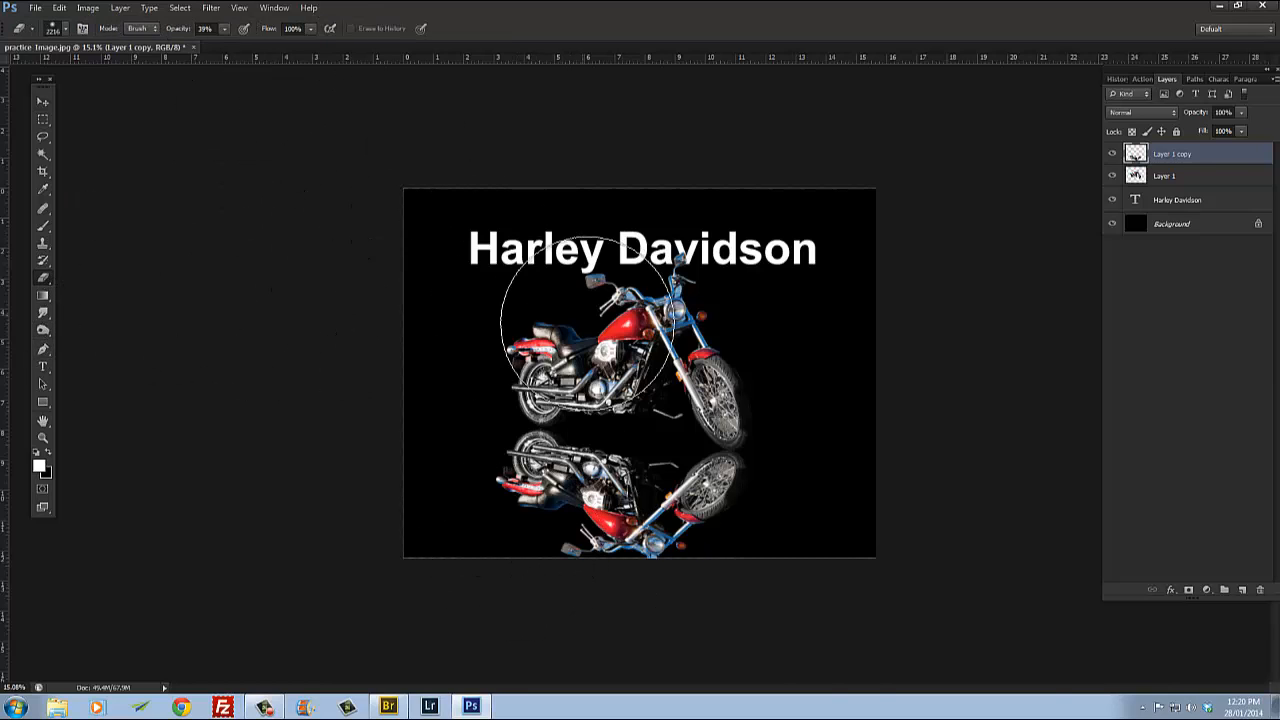
right_click(586, 320)
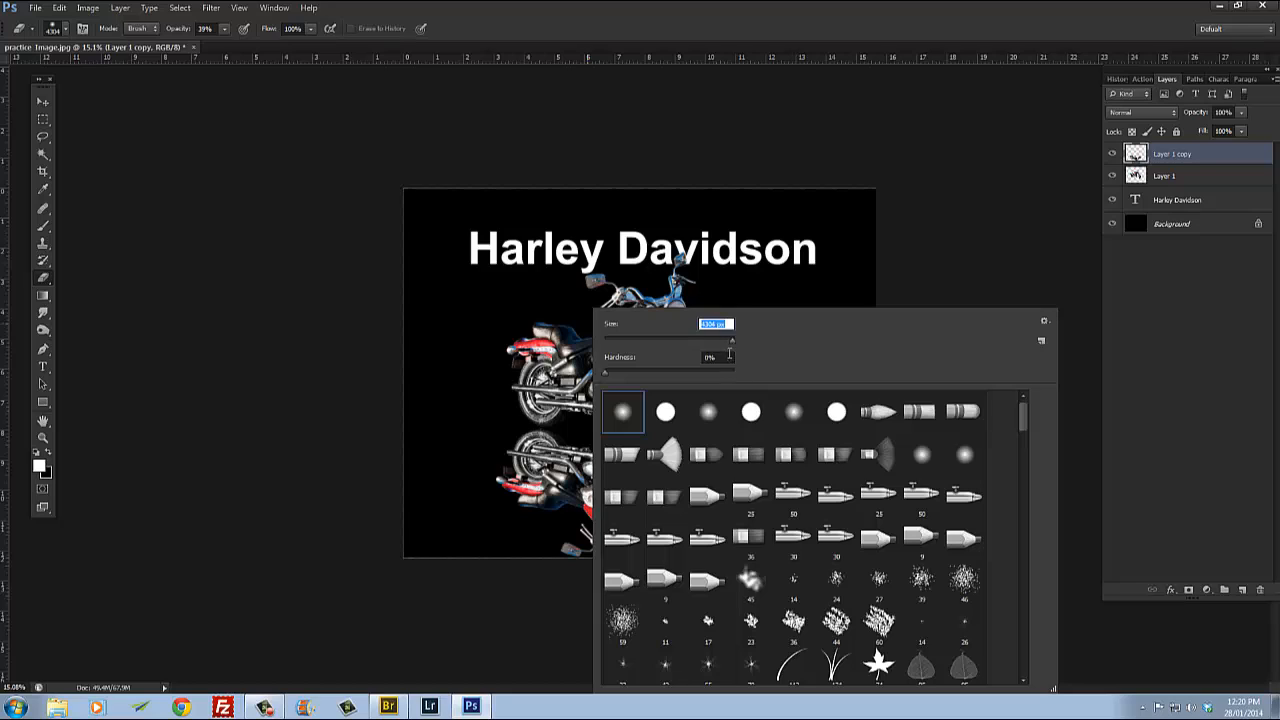
mouse_move(732, 345)
mouse_down()
mouse_move(712, 352)
mouse_move(734, 342)
mouse_up()
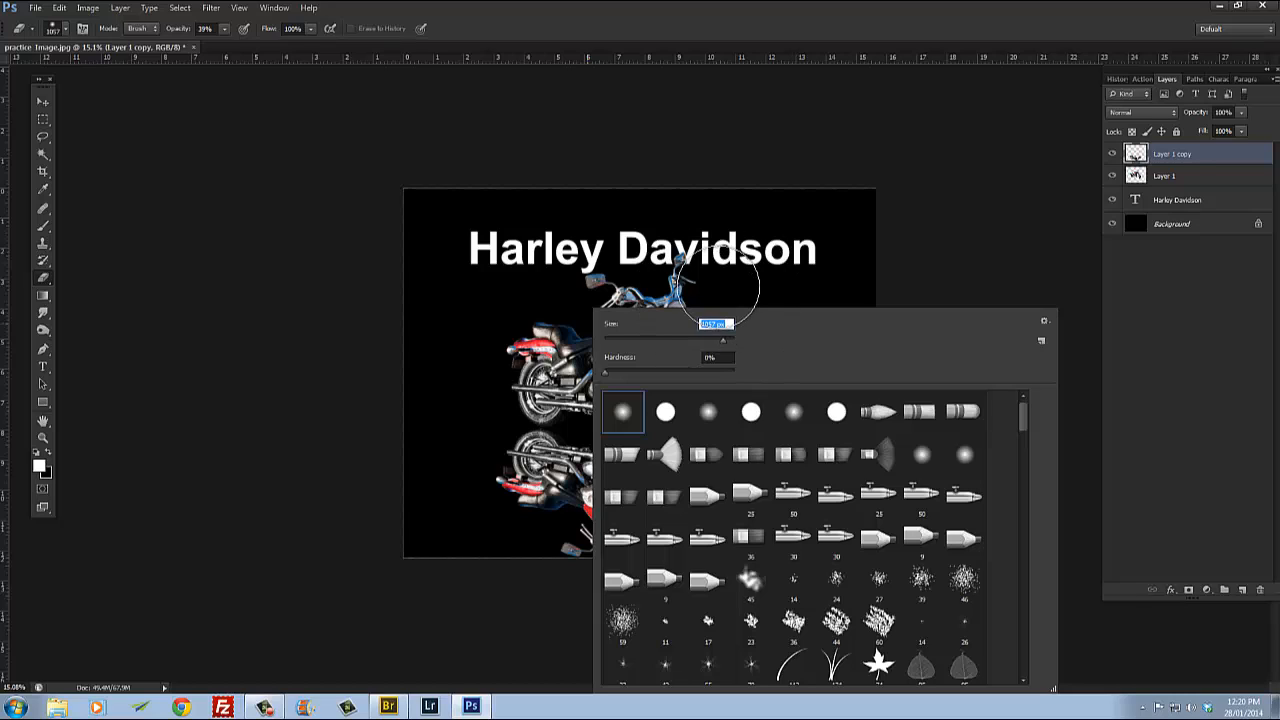
drag(726, 346, 729, 345)
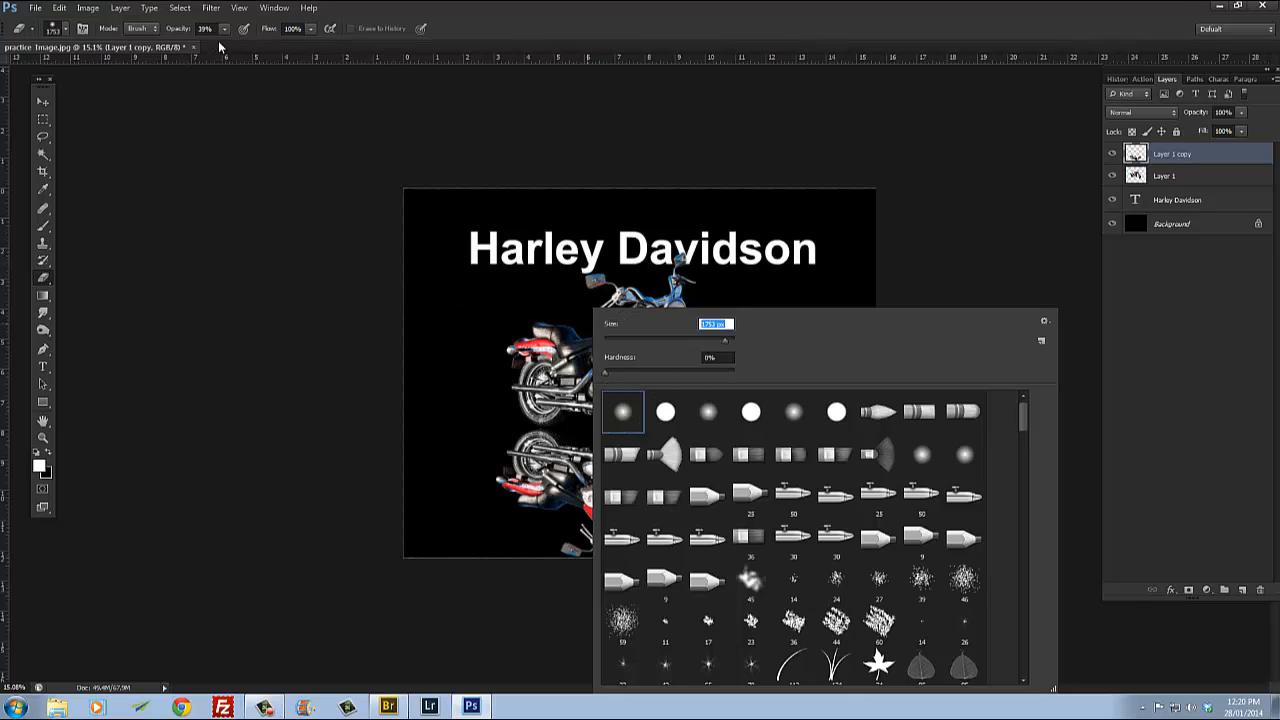
click(307, 466)
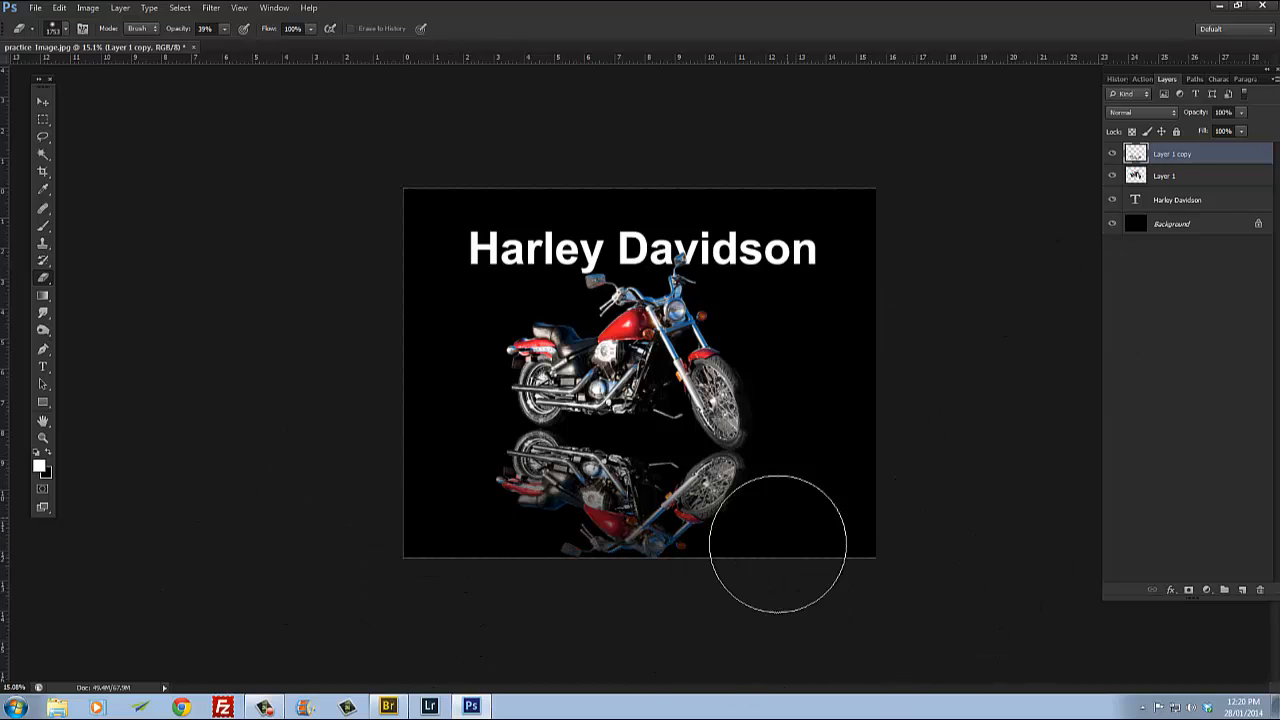
drag(660, 520, 570, 485)
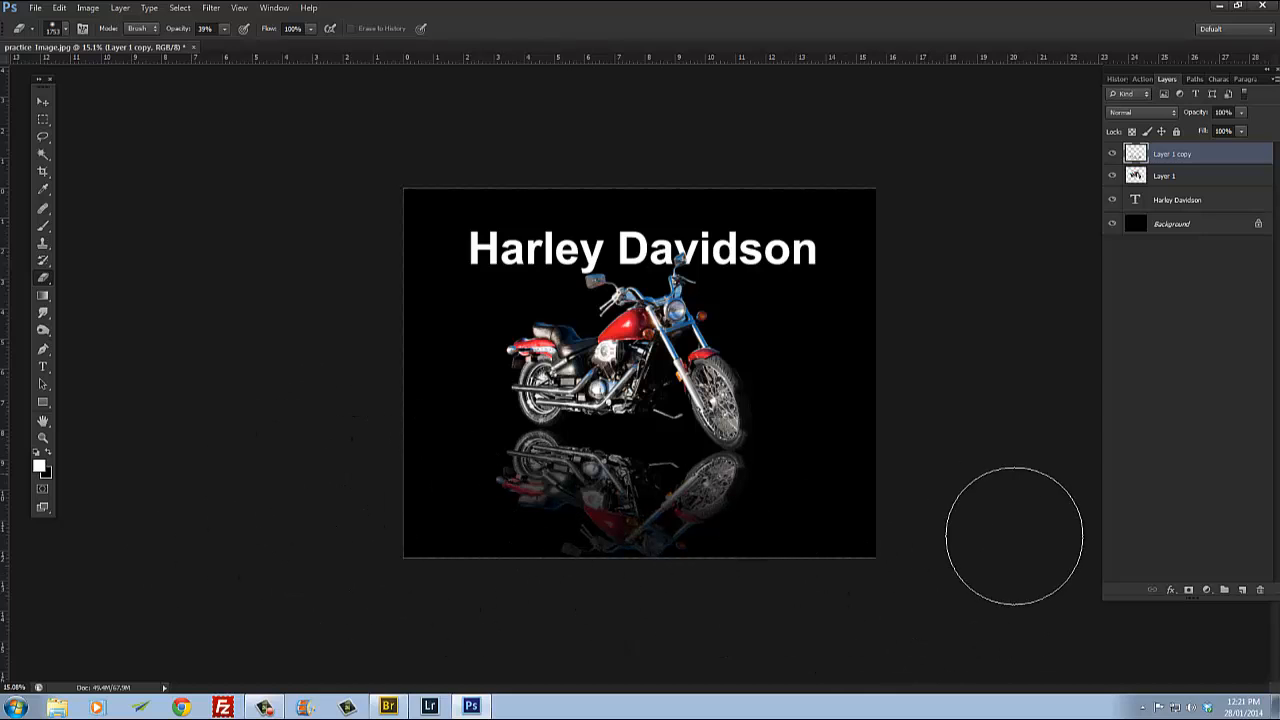
key(ctrl+z)
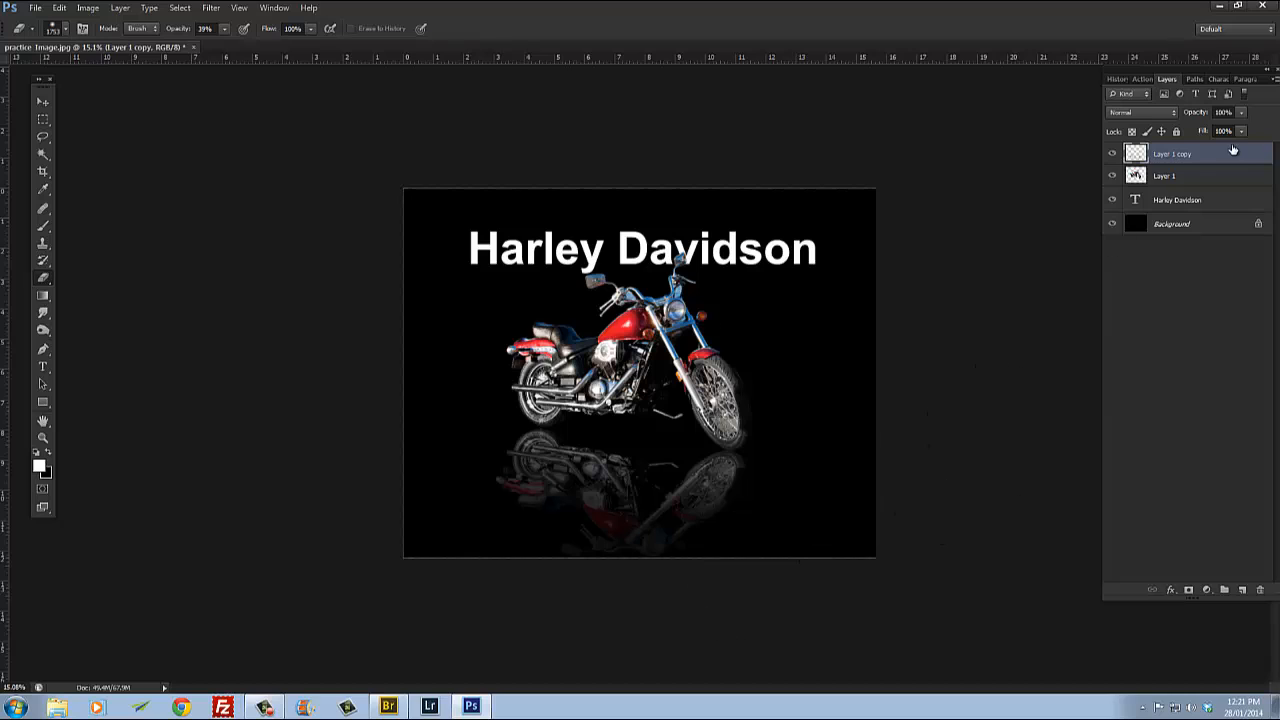
Step: Nudge the Harley Davidson title horizontally to center it above the motorcycle
click(43, 101)
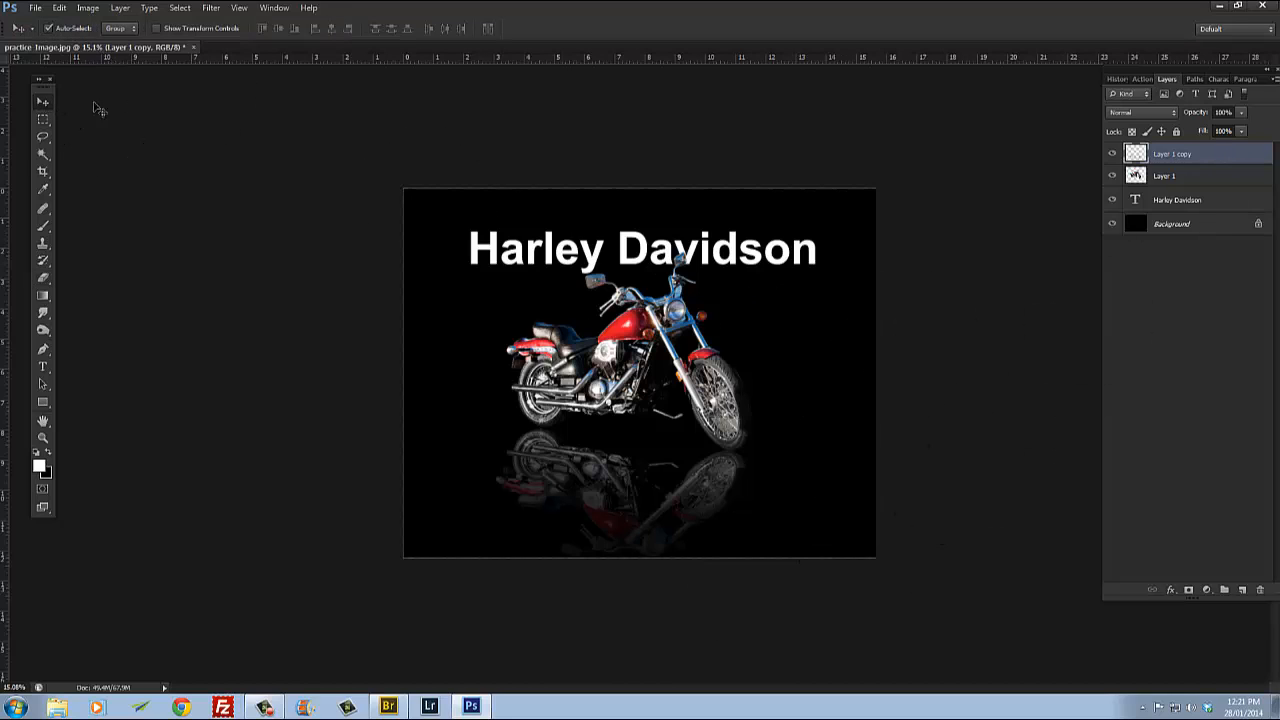
mouse_move(597, 268)
mouse_down()
mouse_move(579, 257)
mouse_move(603, 257)
mouse_move(591, 343)
mouse_move(554, 363)
mouse_move(580, 376)
mouse_move(586, 315)
mouse_move(588, 347)
mouse_move(550, 355)
mouse_move(592, 349)
mouse_move(581, 387)
mouse_move(595, 253)
mouse_move(588, 265)
mouse_up()
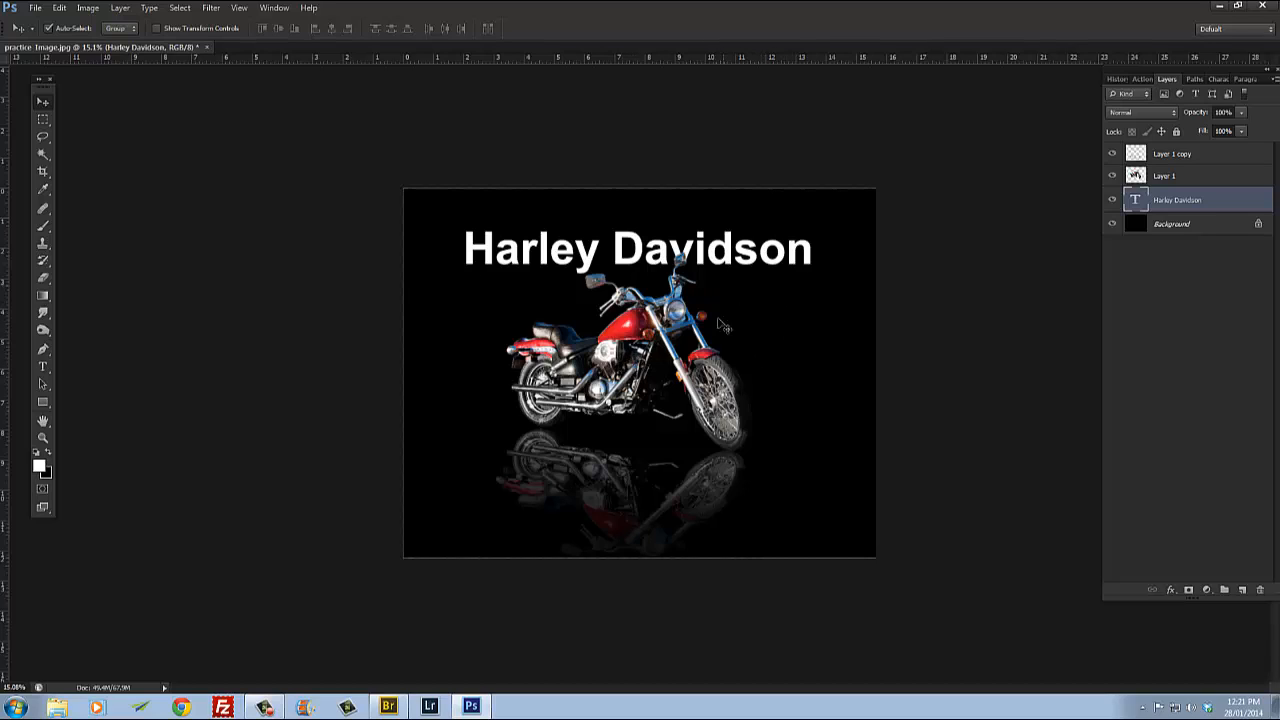
drag(707, 258, 731, 247)
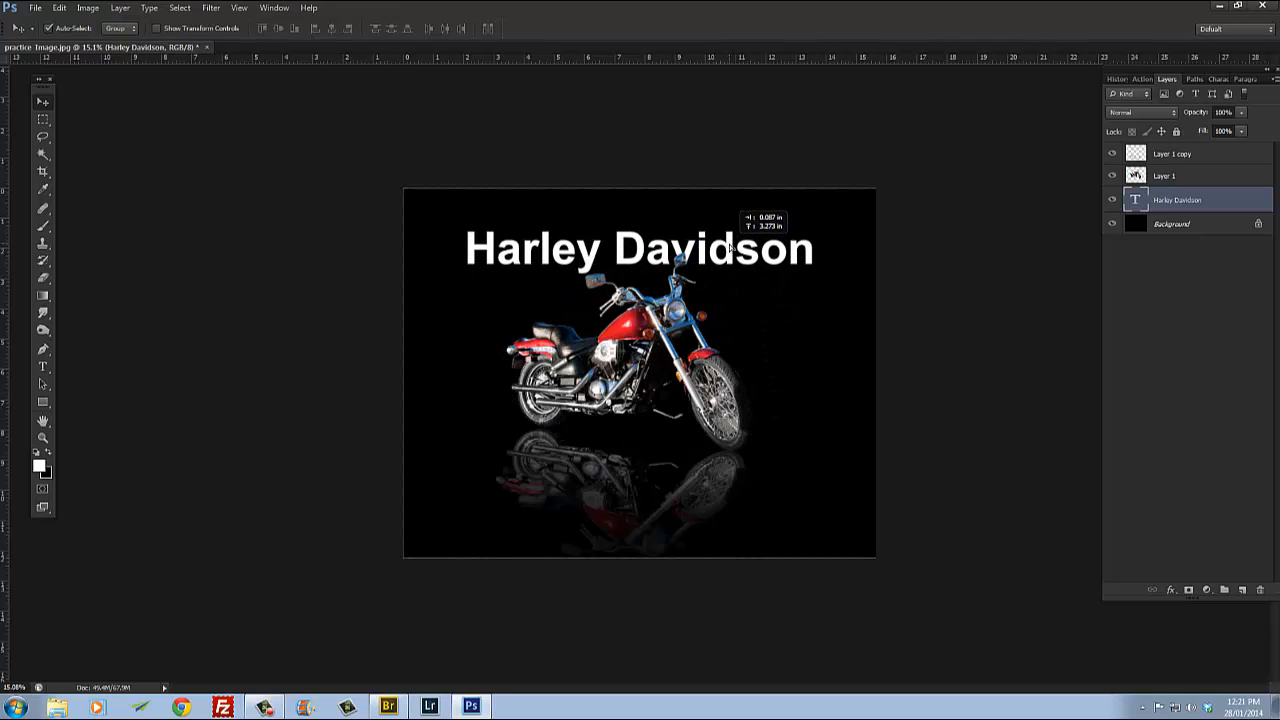
Step: Nudge the Harley Davidson title slightly downward above the motorcycle
click(681, 319)
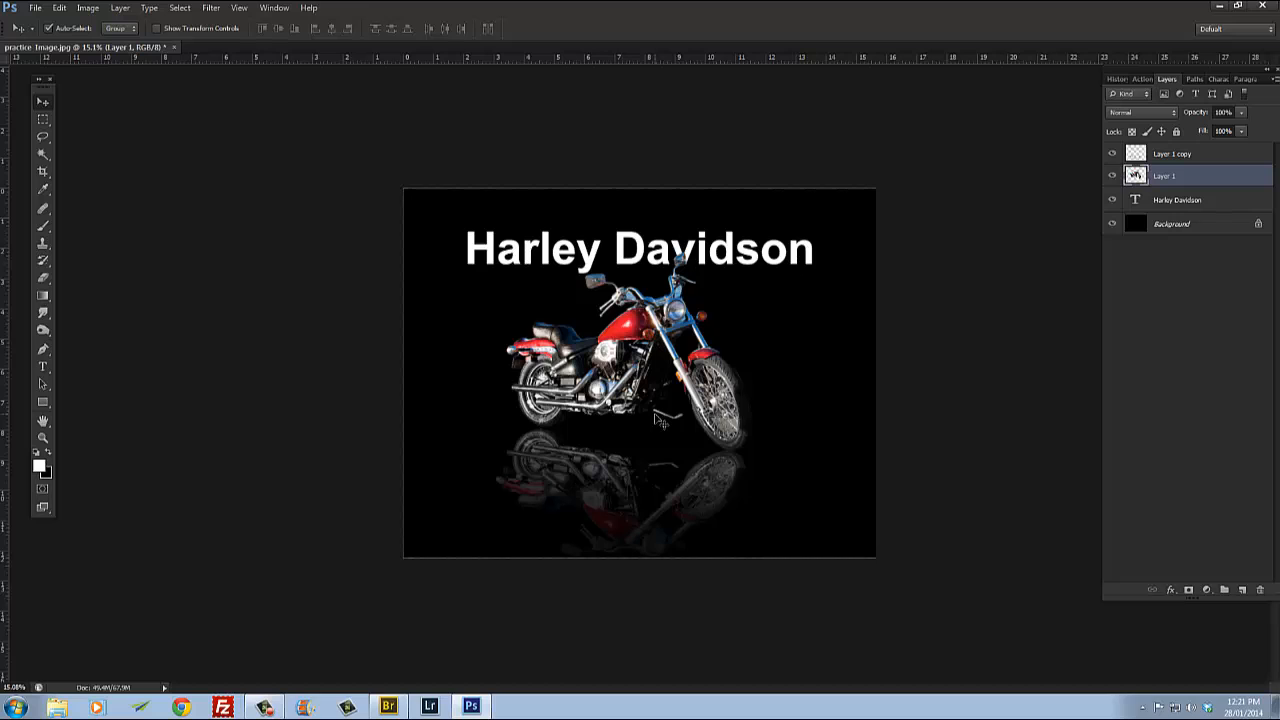
scroll(660, 420, up, 3)
scroll(656, 387, up, 1)
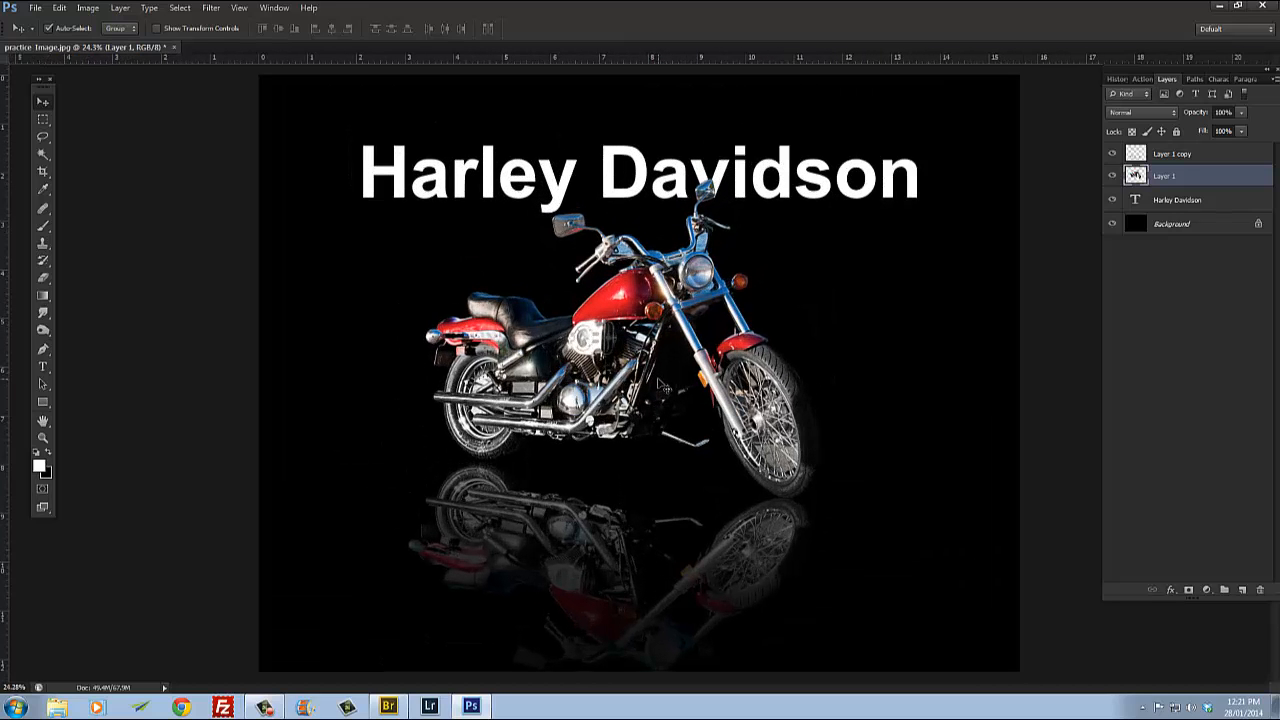
mouse_move(648, 192)
mouse_down()
mouse_move(638, 176)
mouse_move(635, 197)
mouse_move(646, 196)
mouse_up()
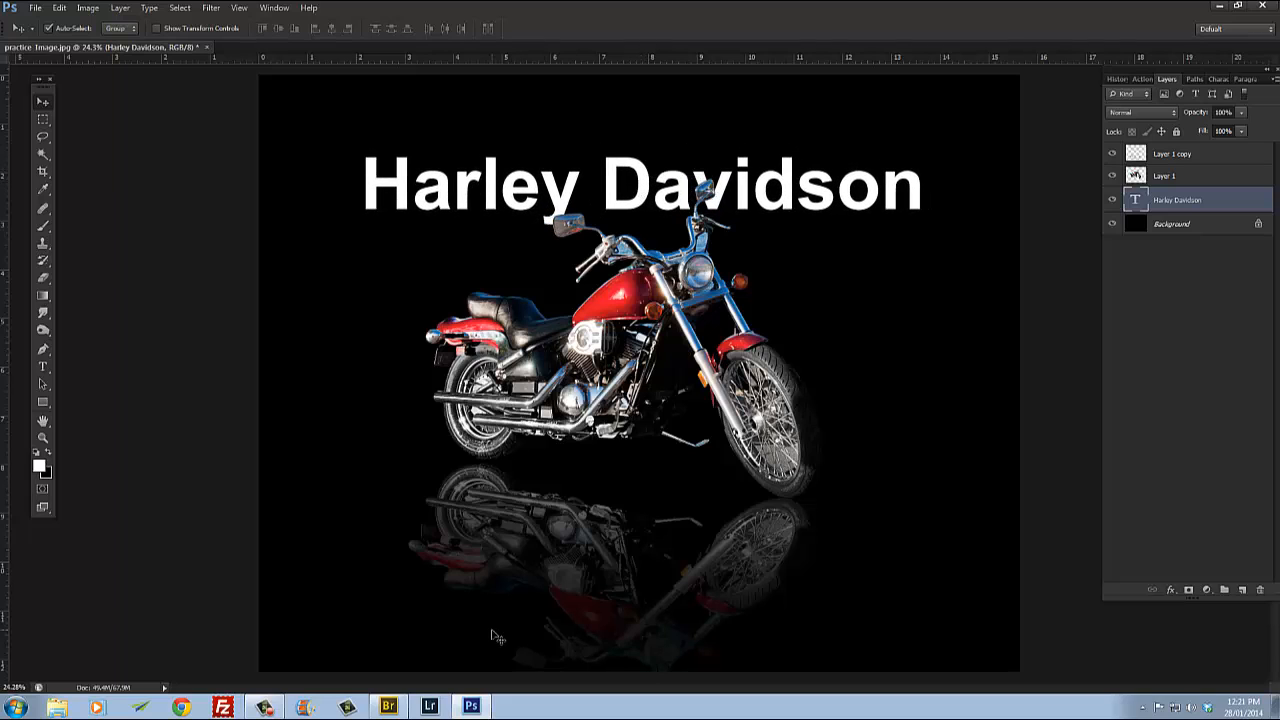
scroll(478, 404, up, 10)
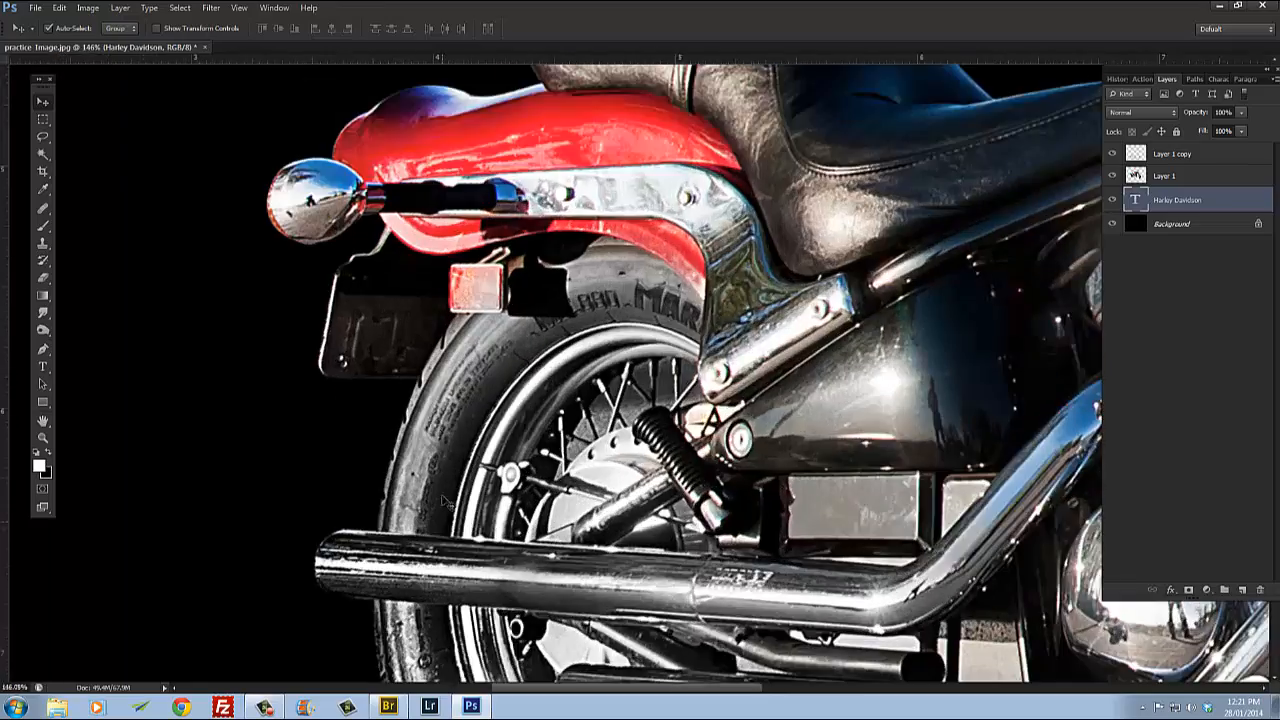
scroll(642, 387, down, 10)
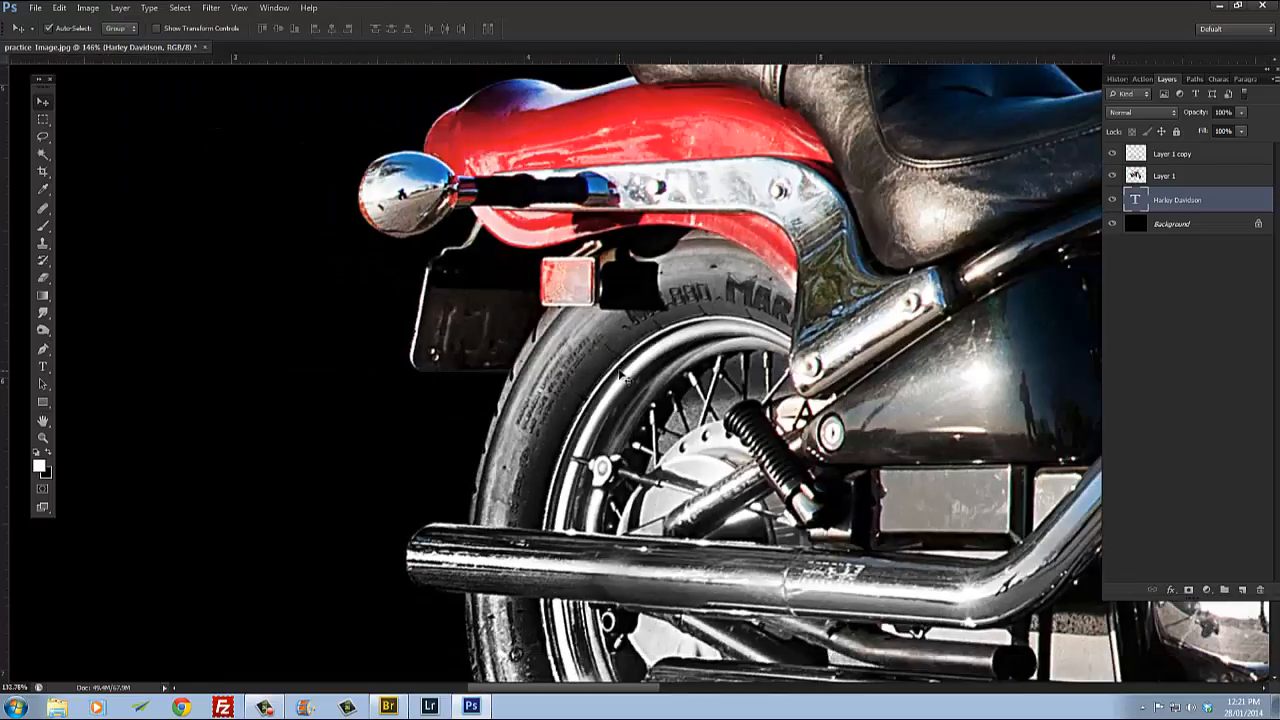
scroll(630, 370, down, 1)
scroll(660, 355, up, 1)
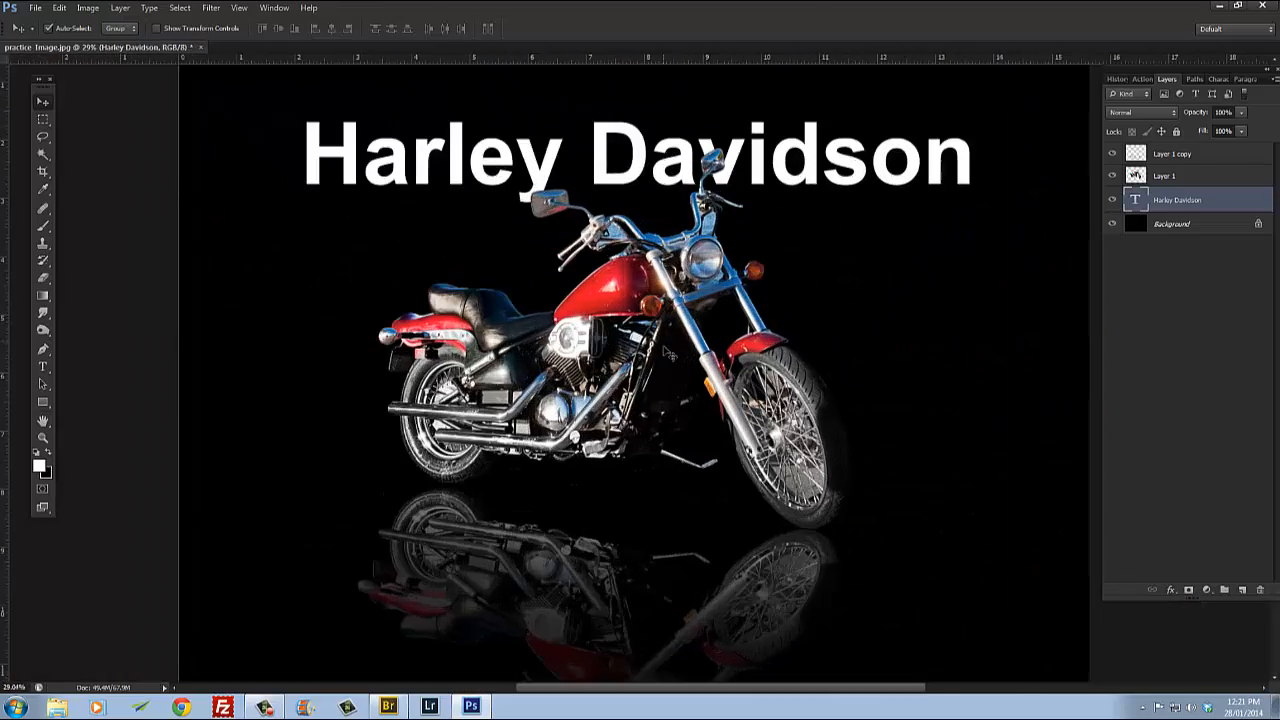